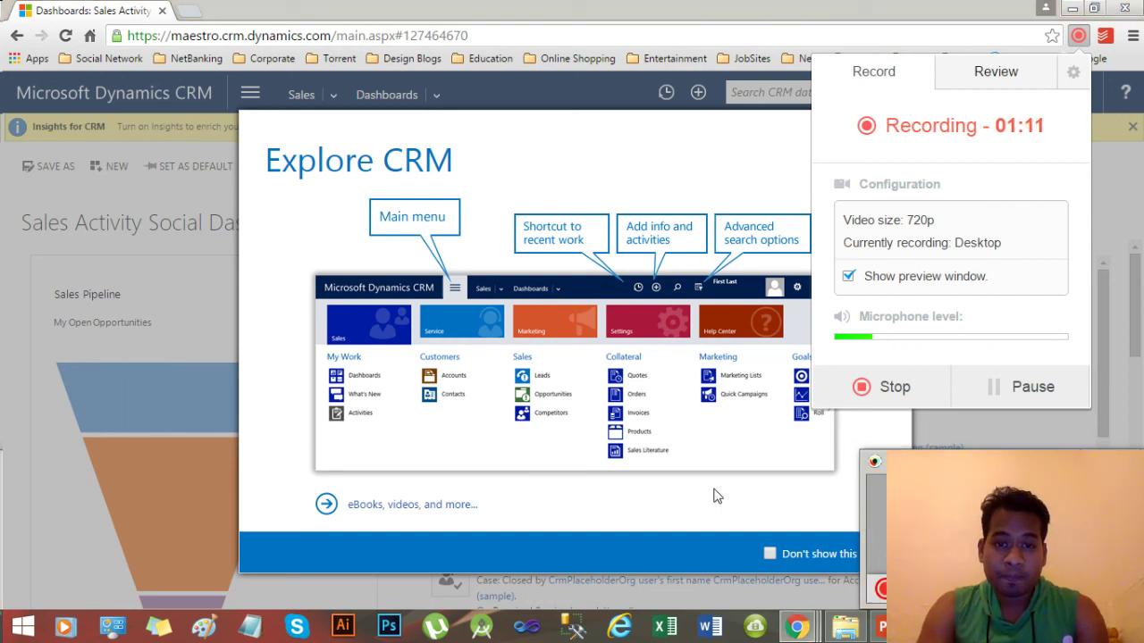
Advance the PowerPoint Business Rules slide show to the Agenda slide, then return to Chrome.
key(alt+Tab)
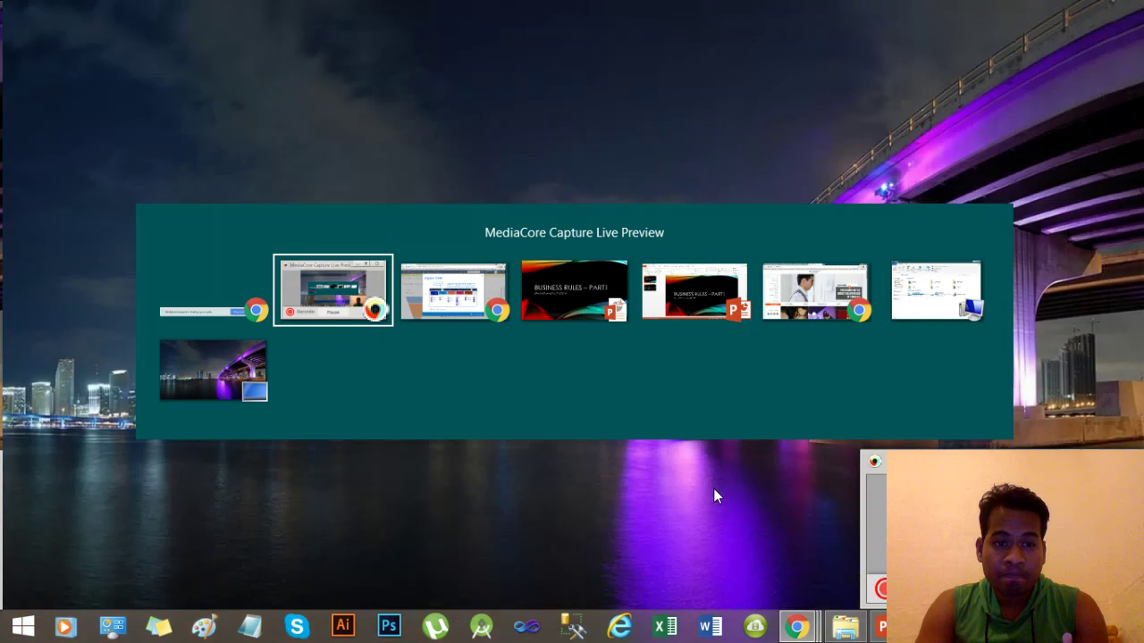
key(alt+Tab)
key(alt+Tab)
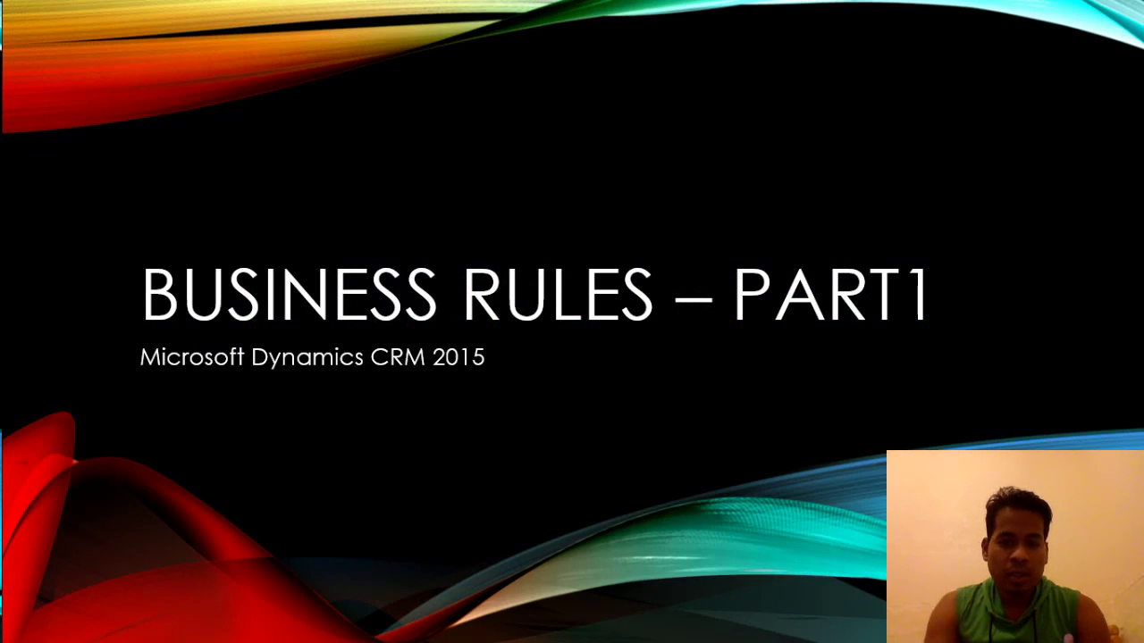
key(Right)
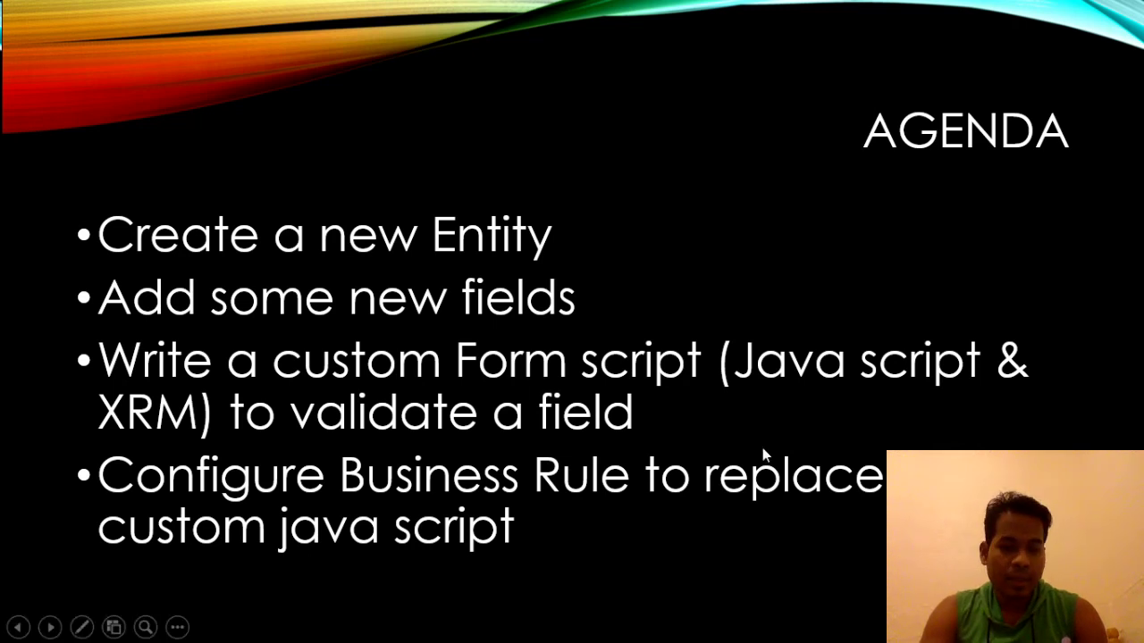
key(alt+Tab)
key(alt+Tab)
key(alt+Tab)
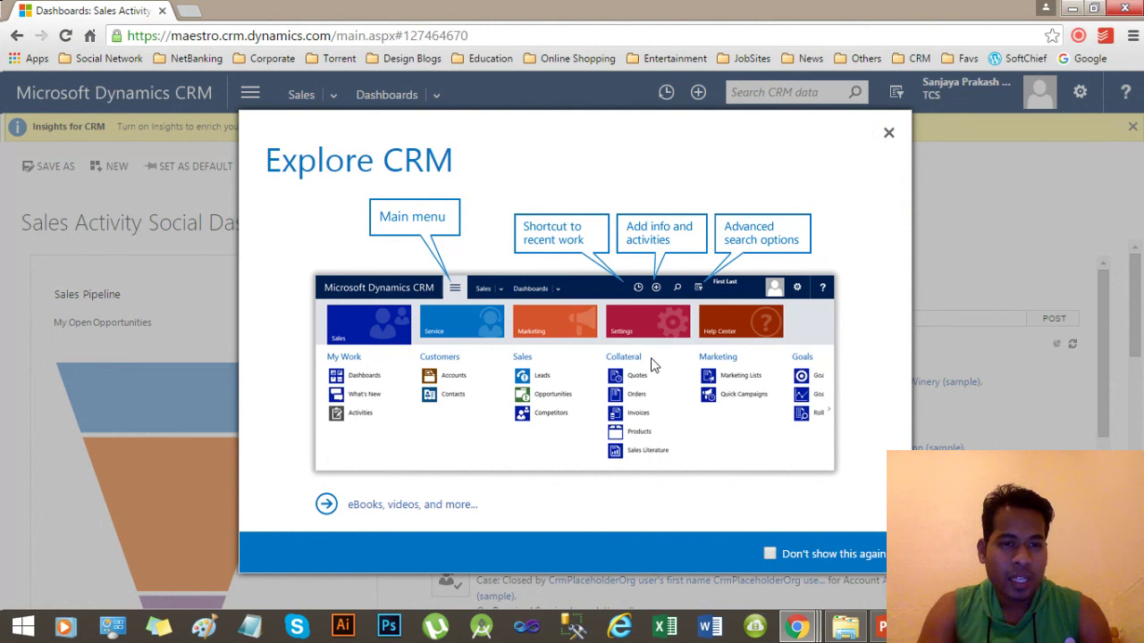
Close the Explore CRM welcome dialog and go to Settings > Solutions.
click(888, 134)
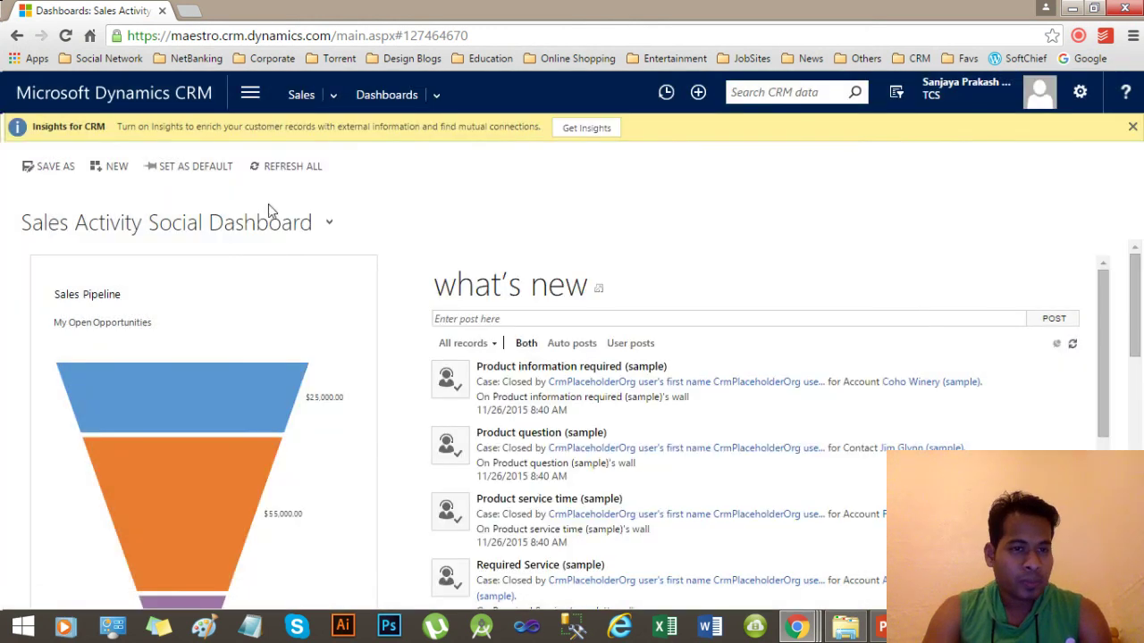
click(171, 96)
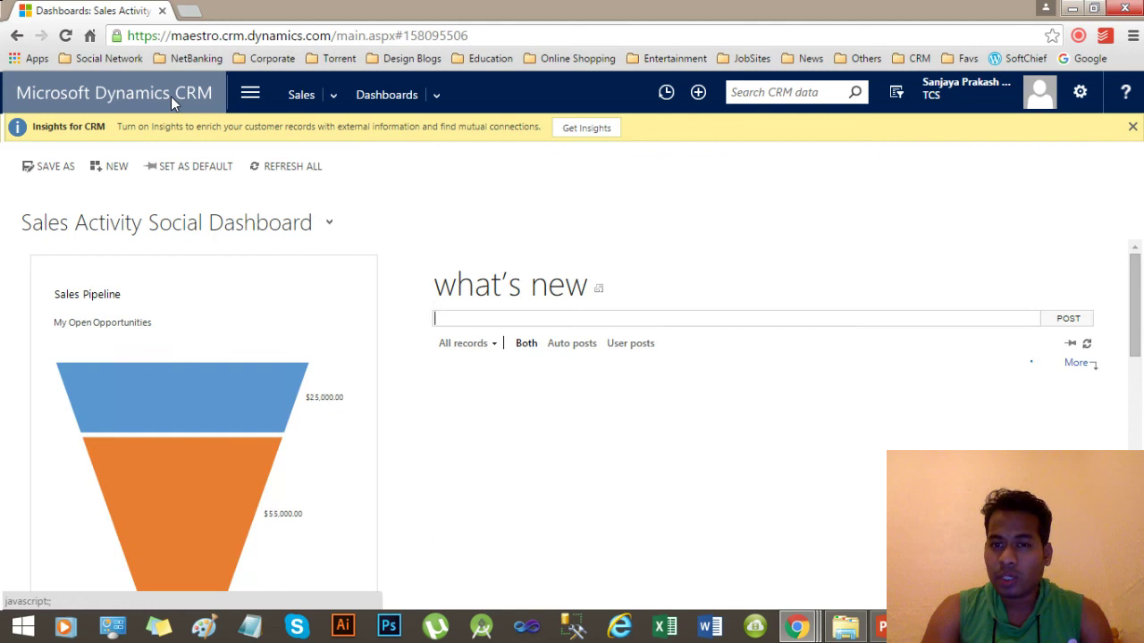
click(333, 96)
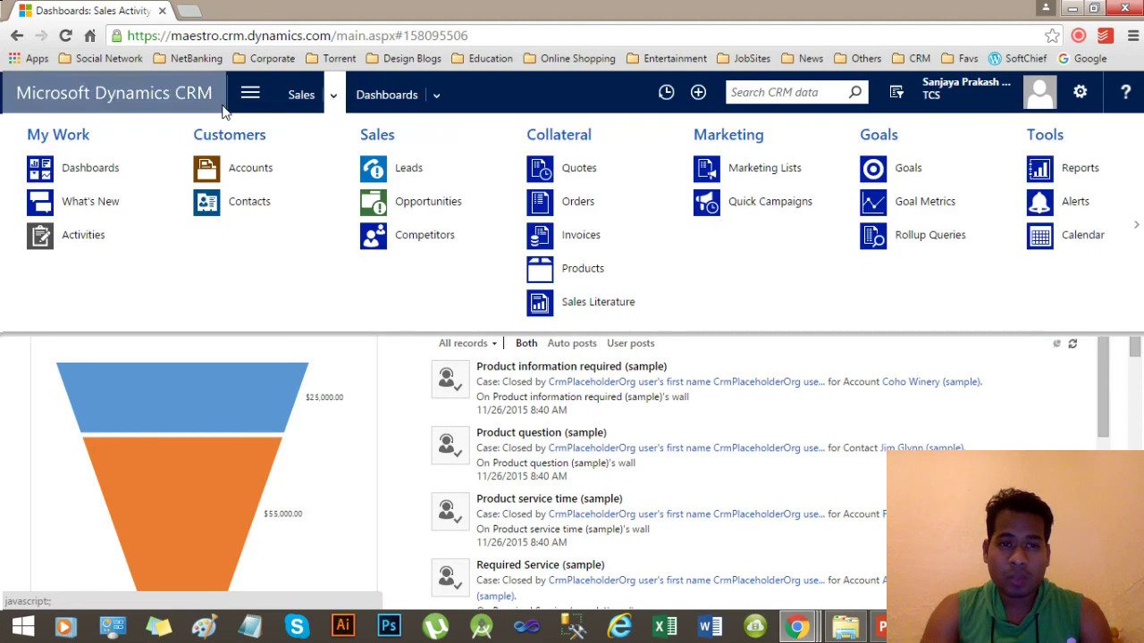
click(250, 95)
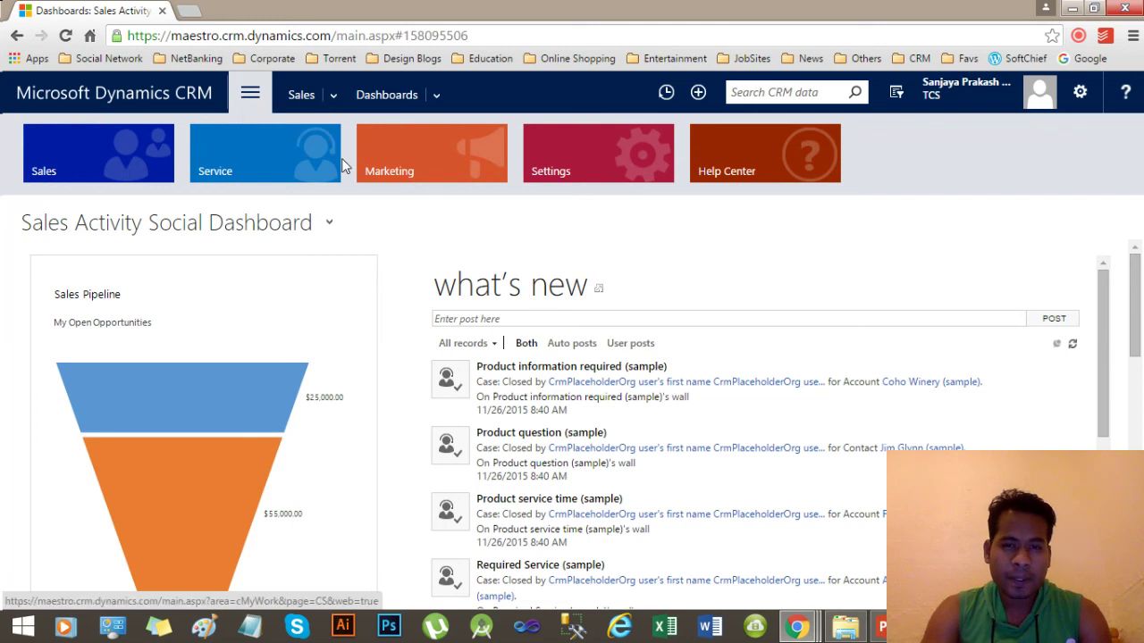
click(589, 153)
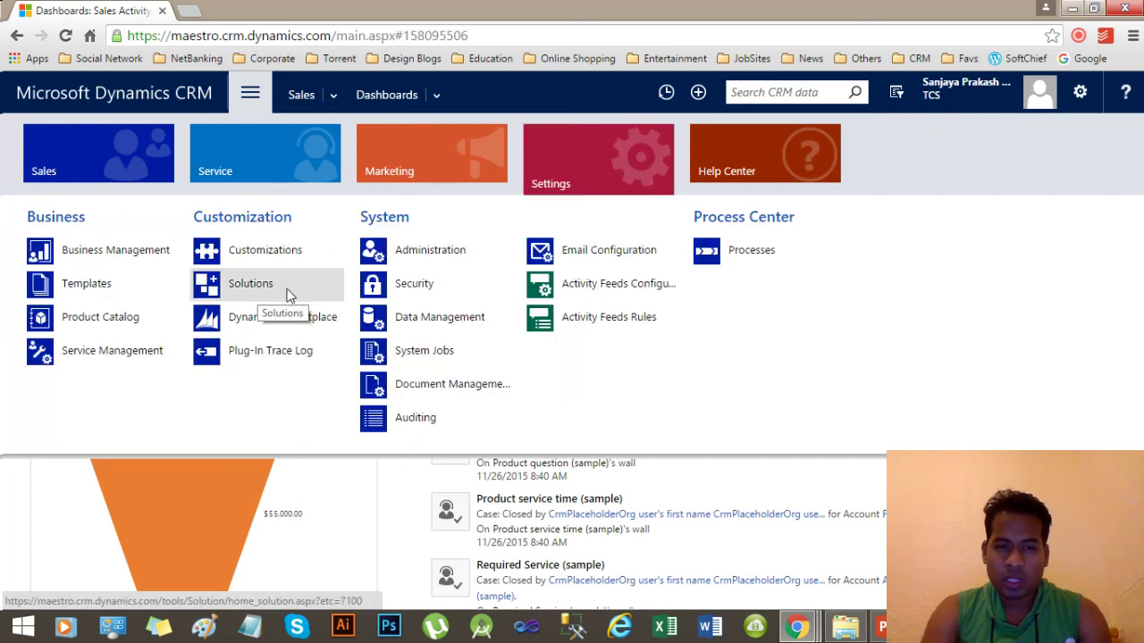
click(238, 291)
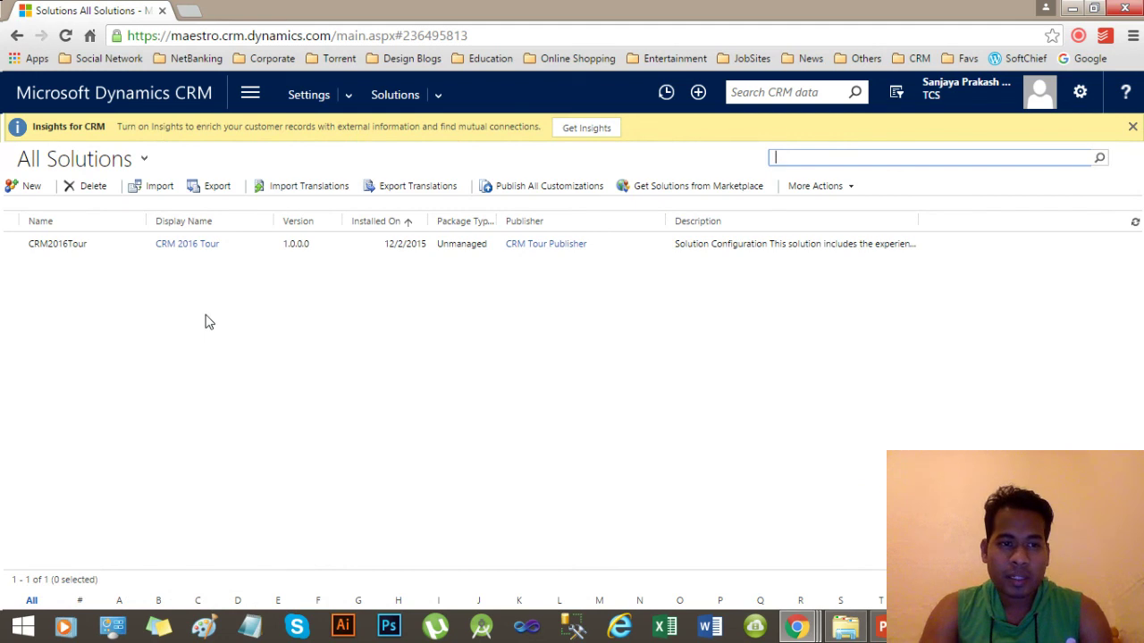
Start a new solution with display name 'Business Rule -1', letting Name fill as BusinessRule1.
click(31, 193)
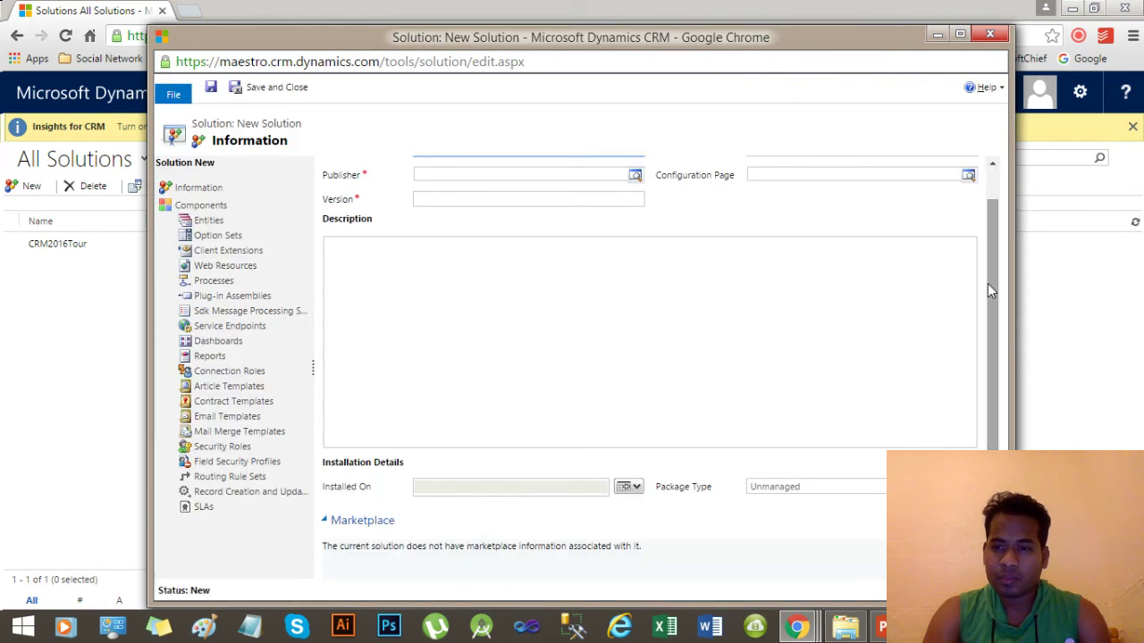
drag(987, 283, 988, 226)
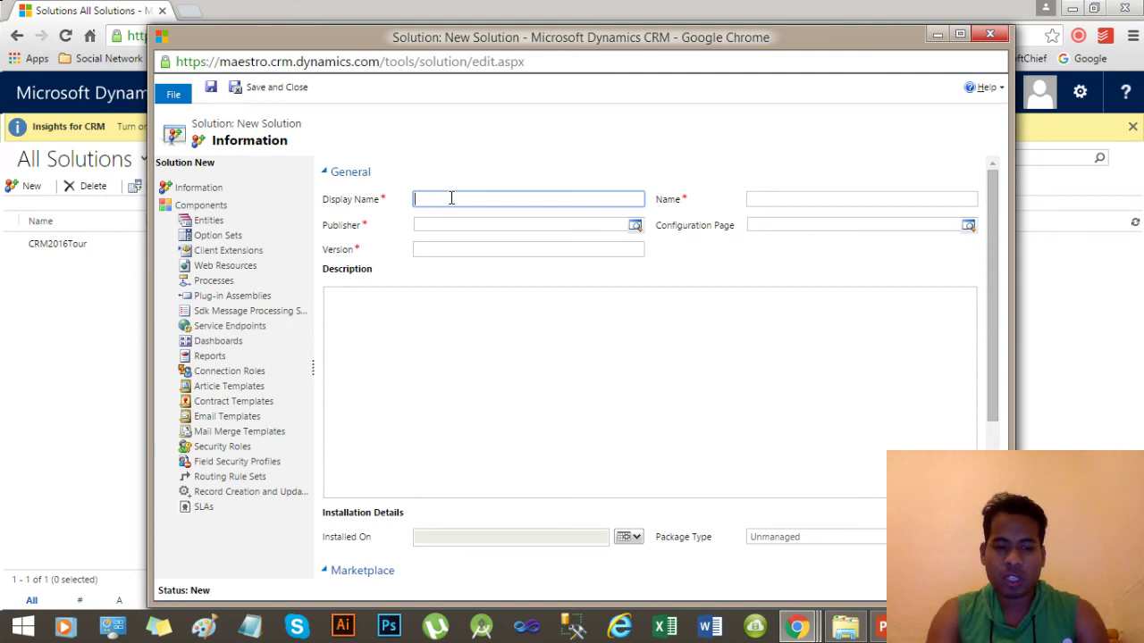
text(Busine)
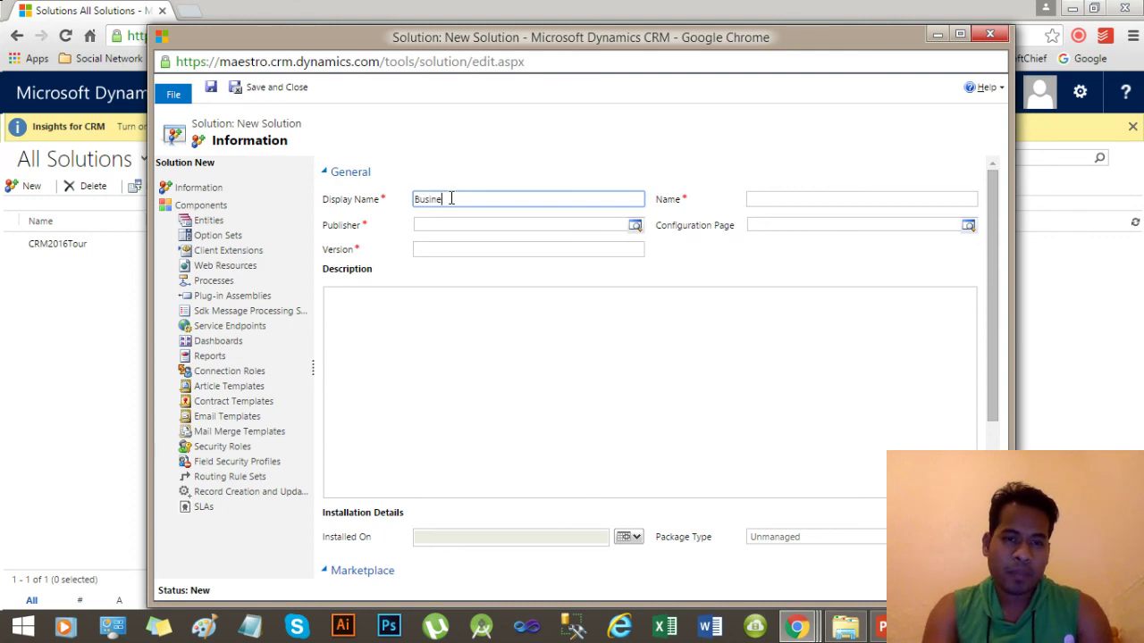
text(ss Rule)
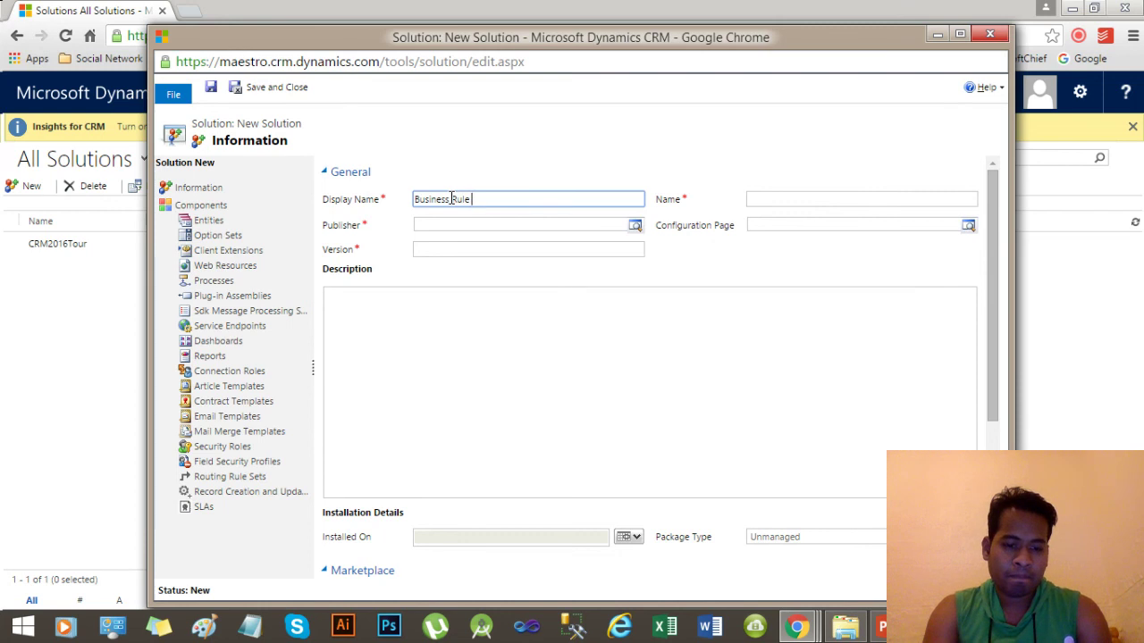
text( -1)
click(723, 288)
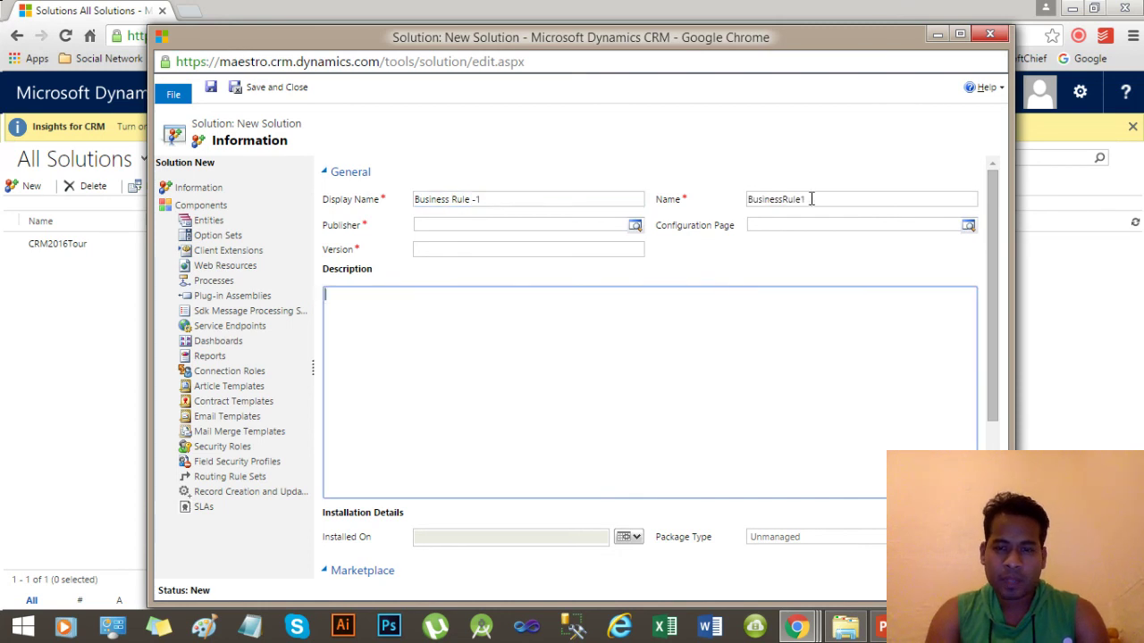
double_click(771, 200)
click(809, 199)
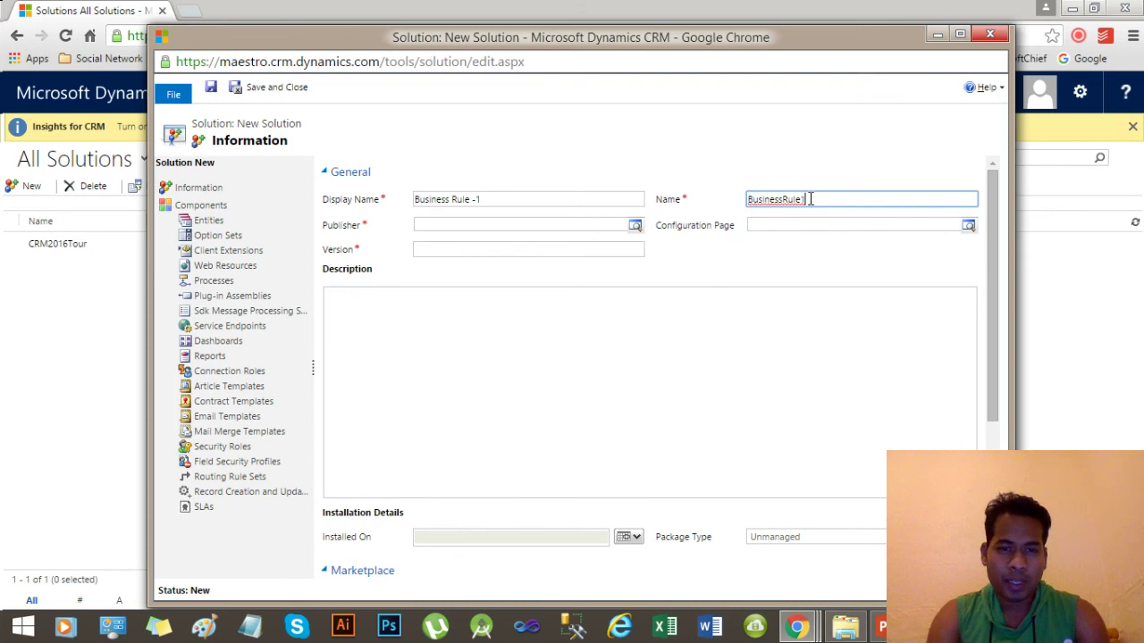
click(635, 226)
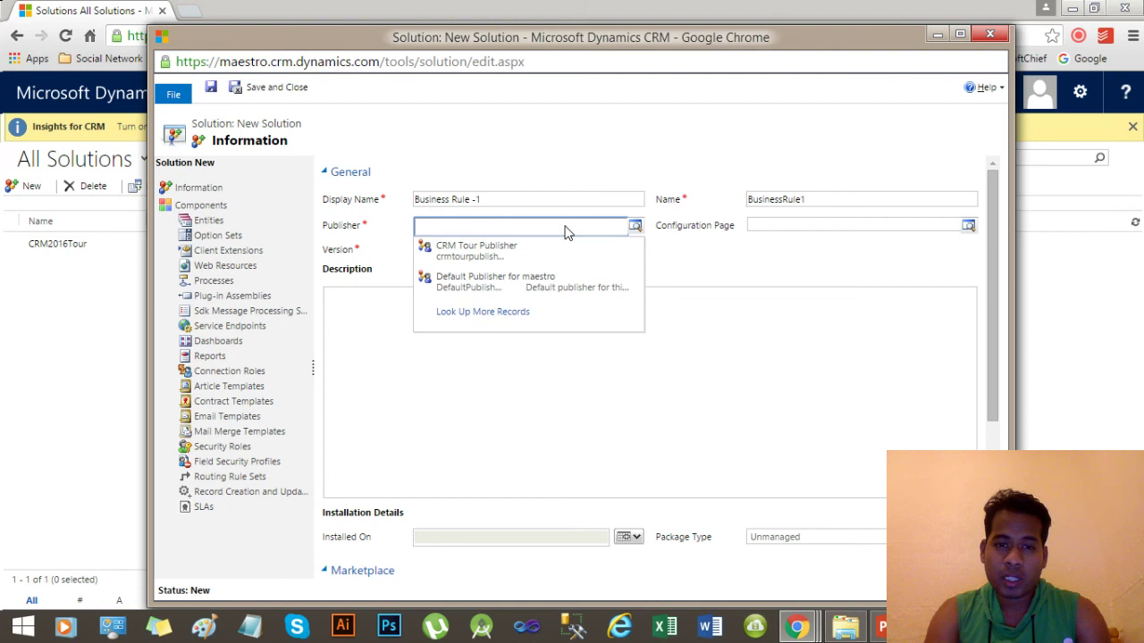
Inspect and then clear Default Publisher for maestro, and open the full publisher lookup.
click(532, 285)
click(512, 229)
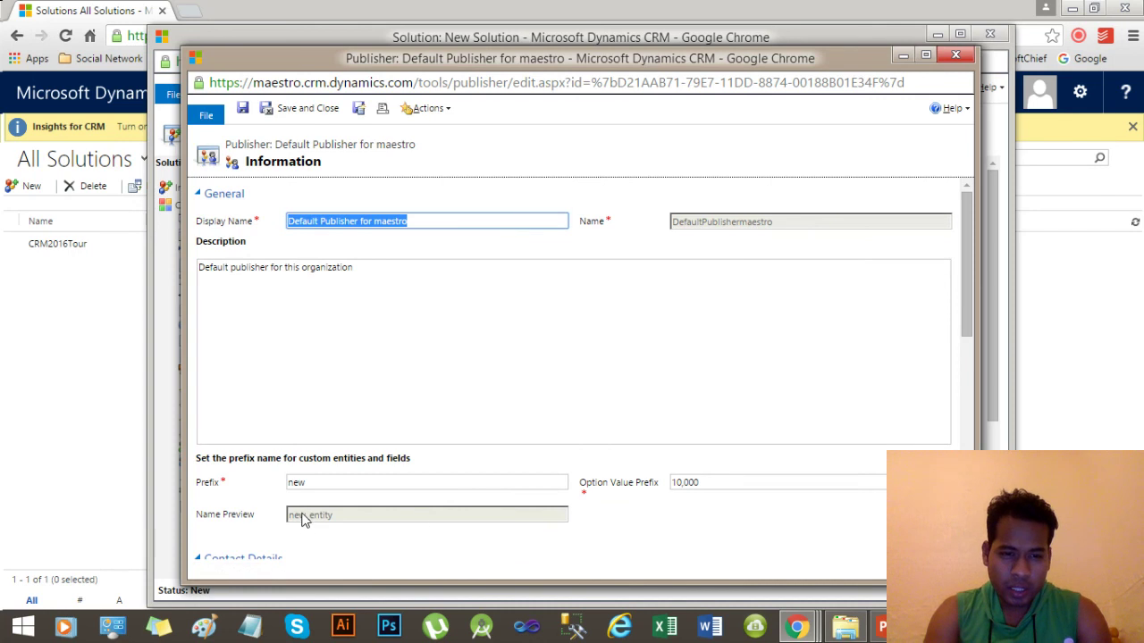
double_click(294, 483)
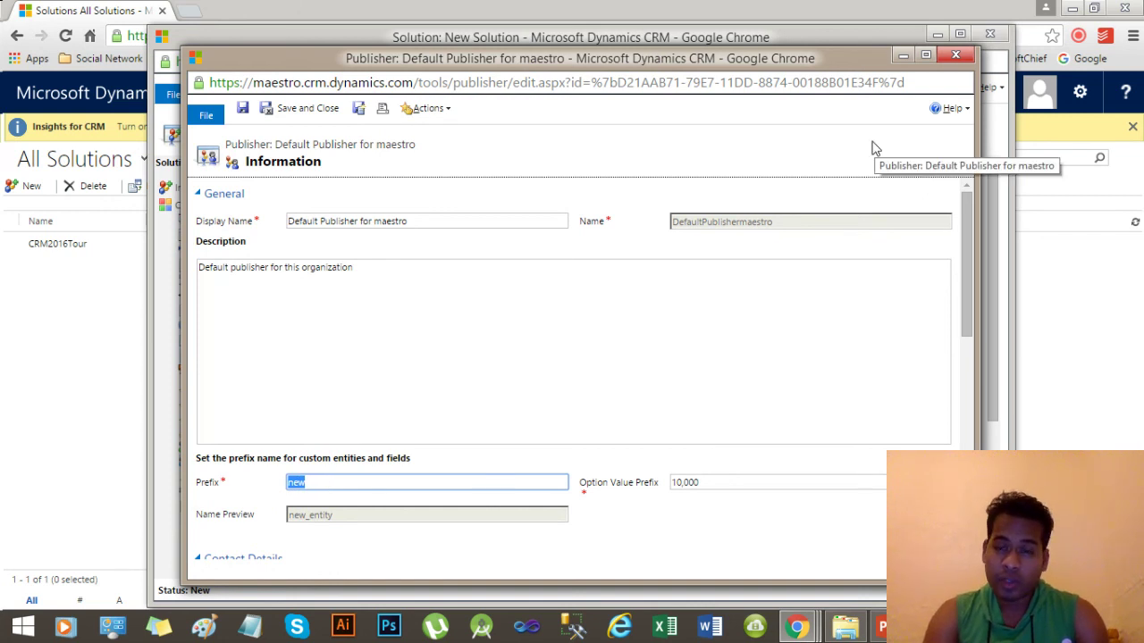
click(953, 56)
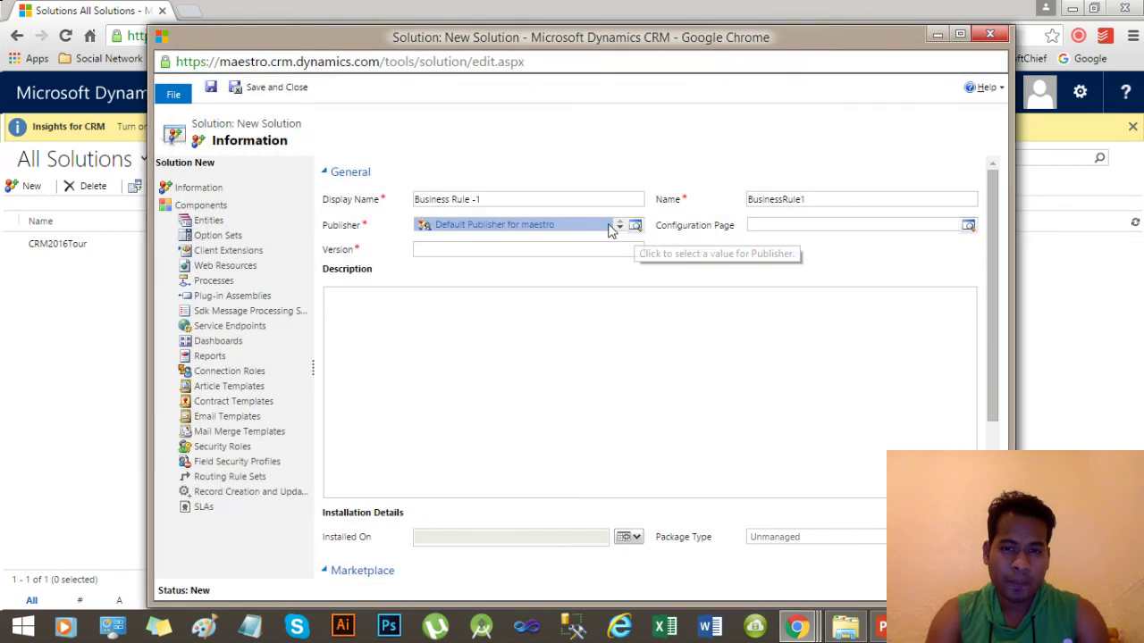
click(598, 224)
key(Delete)
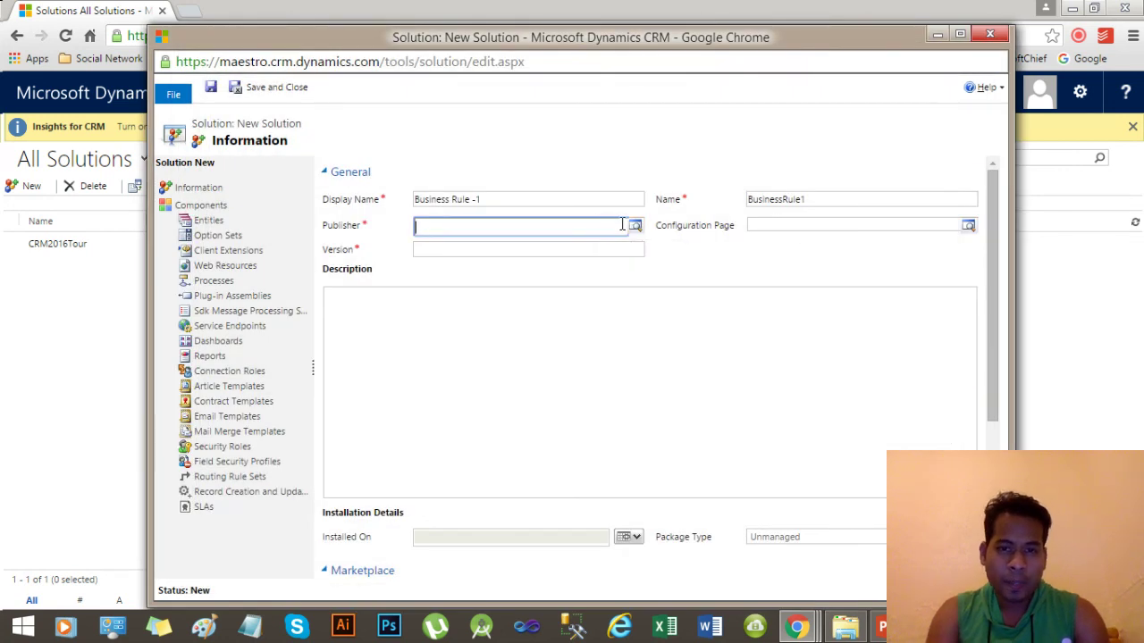
click(635, 225)
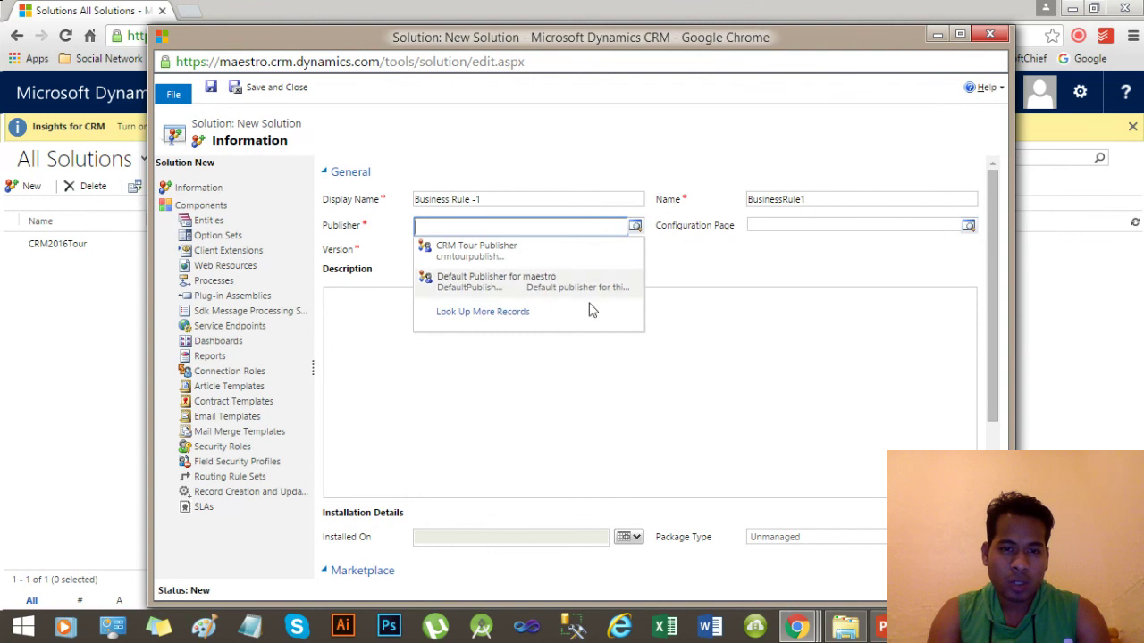
click(494, 313)
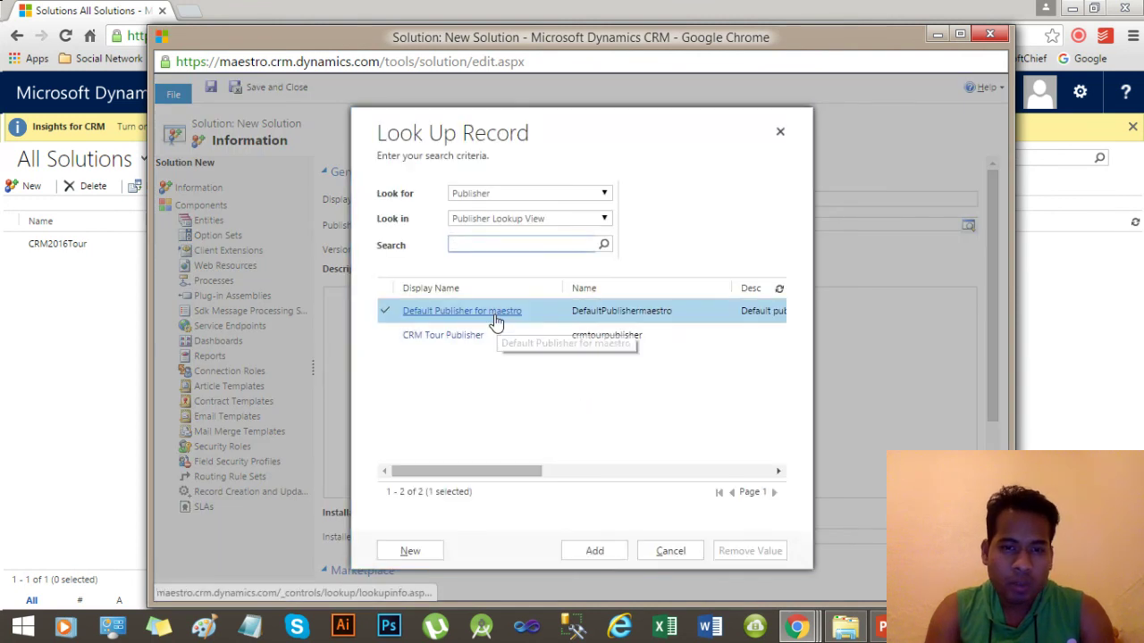
Start a new publisher with display name 'My Publisher', auto-filling name mypublisher.
click(426, 558)
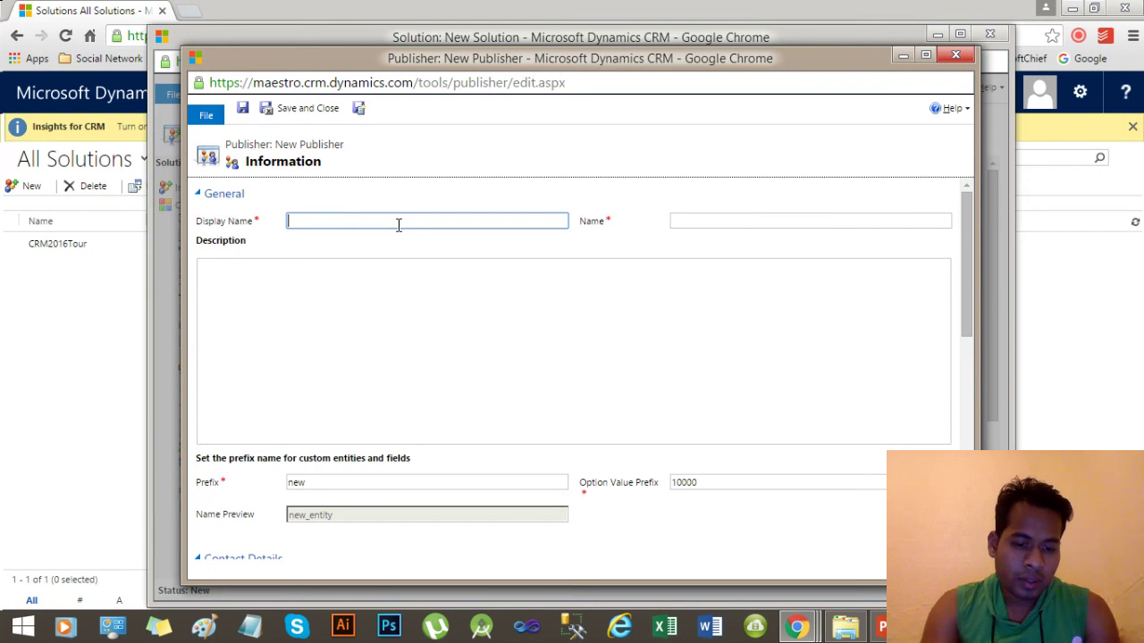
text(My Publisher)
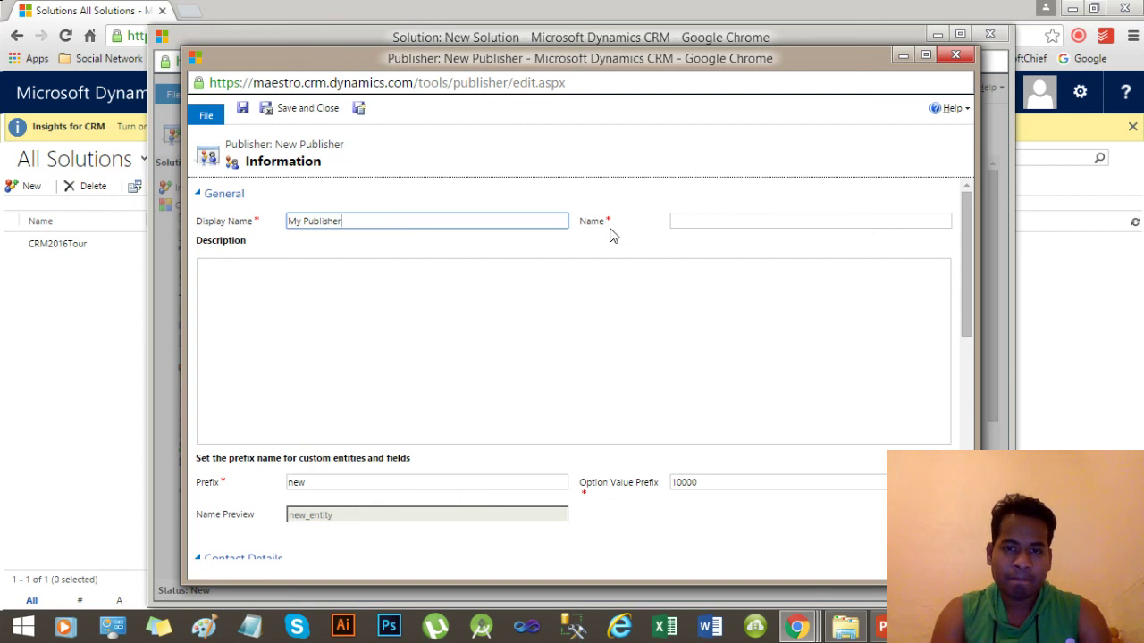
click(677, 223)
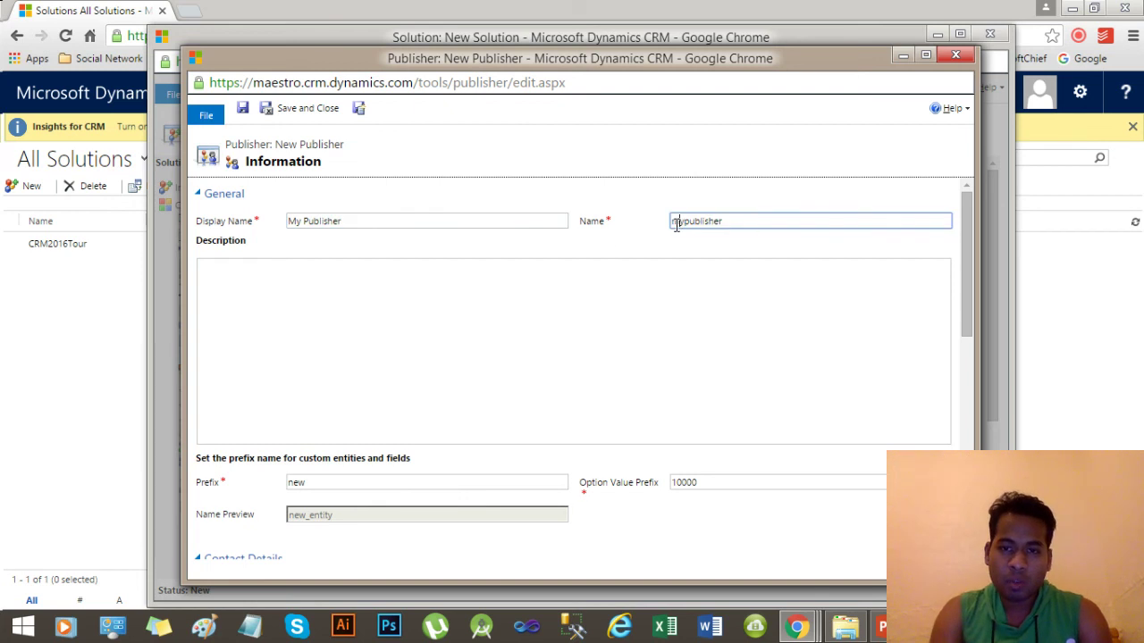
double_click(676, 223)
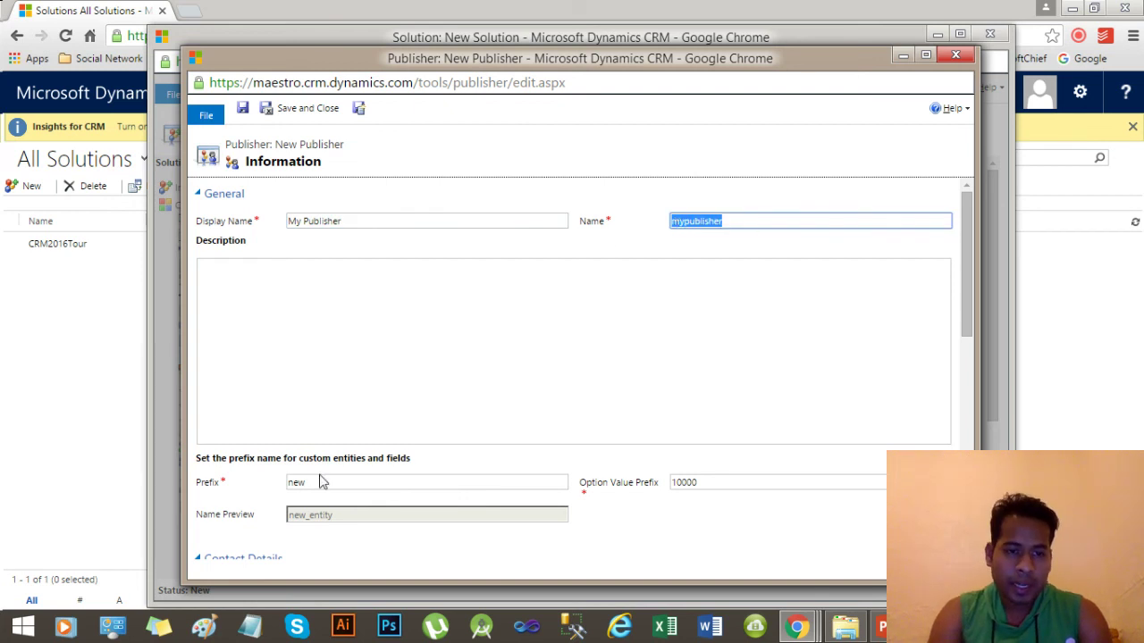
Change the publisher prefix from new to myprefix and save the publisher.
double_click(292, 480)
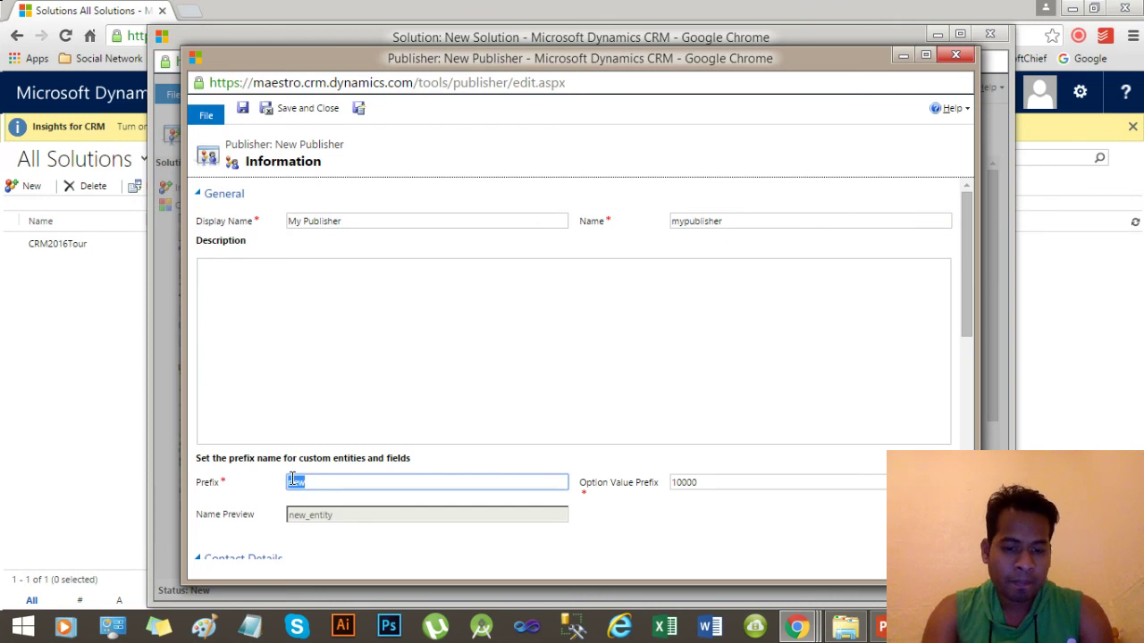
text(my)
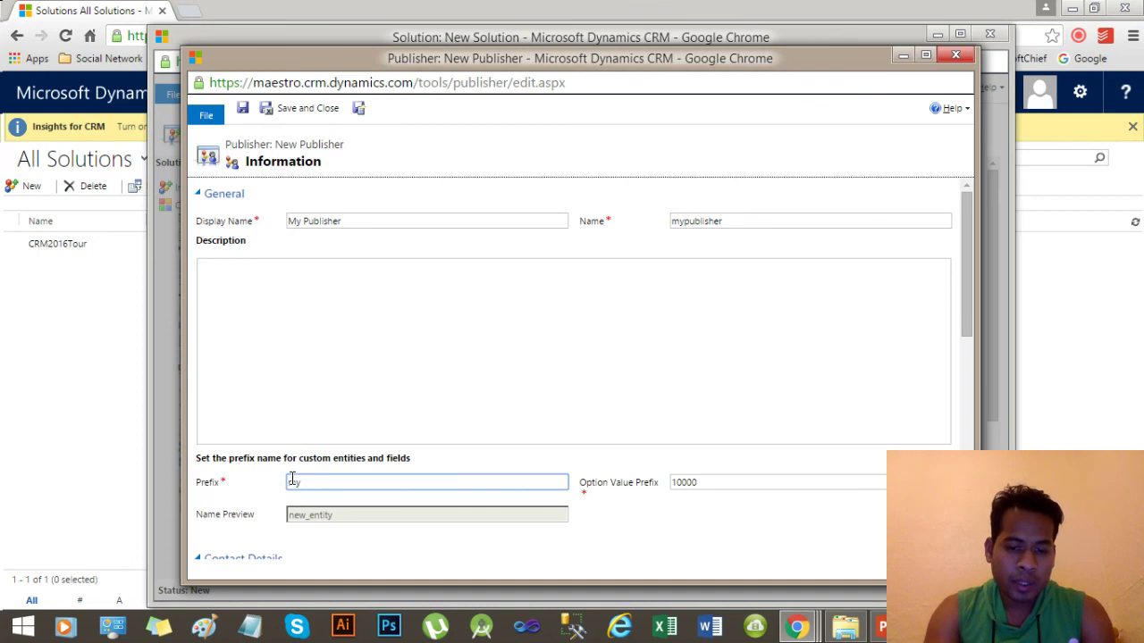
text(pre)
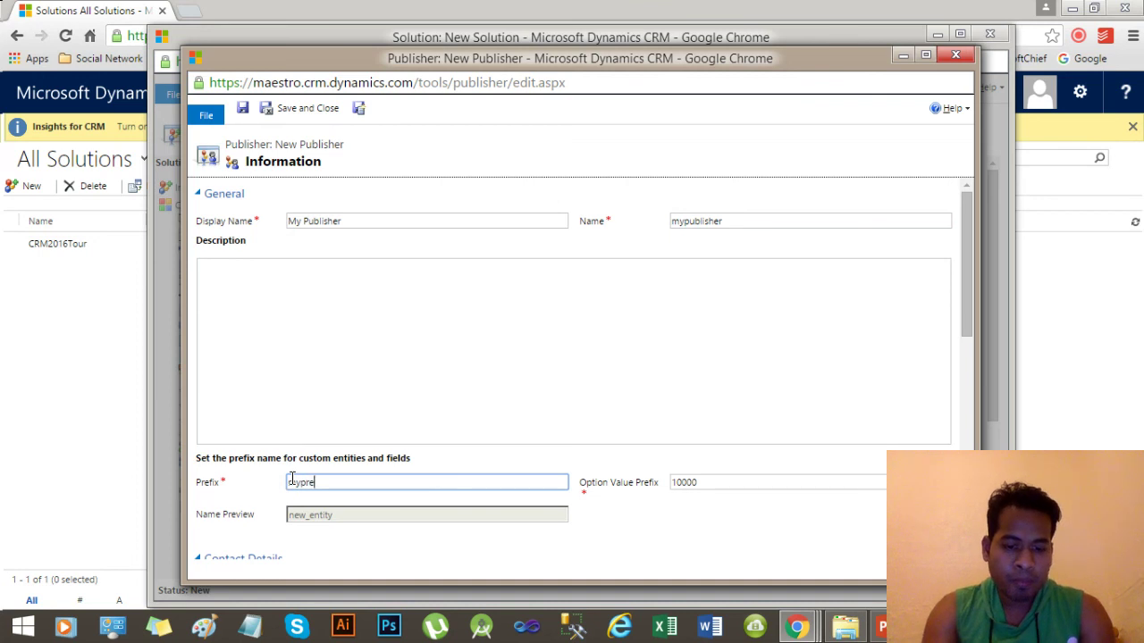
text(fix)
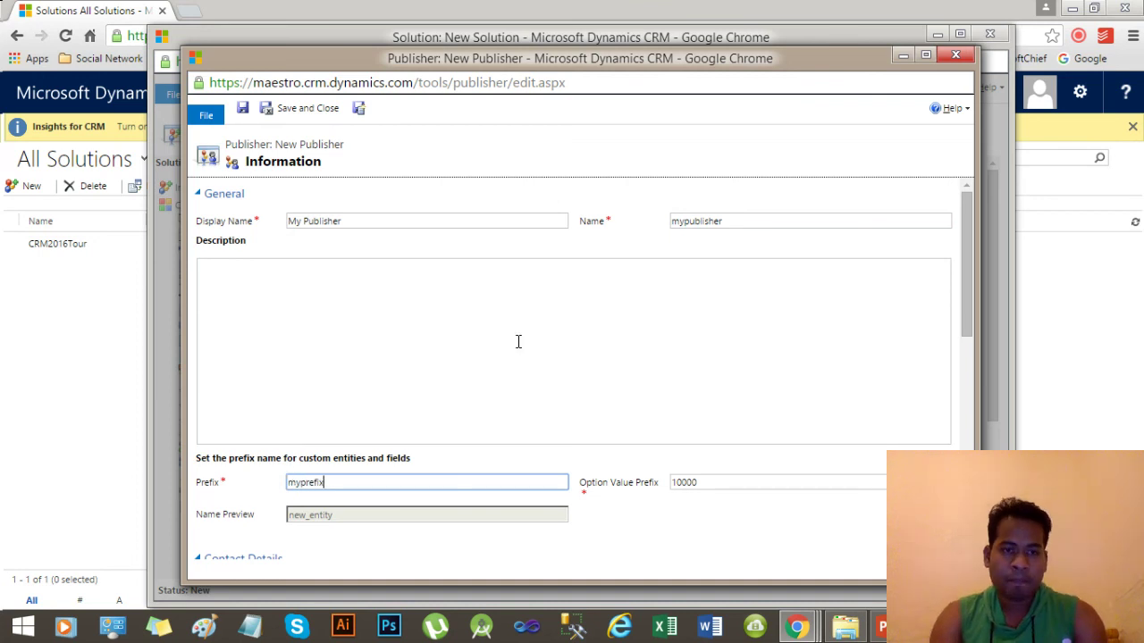
click(677, 482)
double_click(683, 482)
click(708, 482)
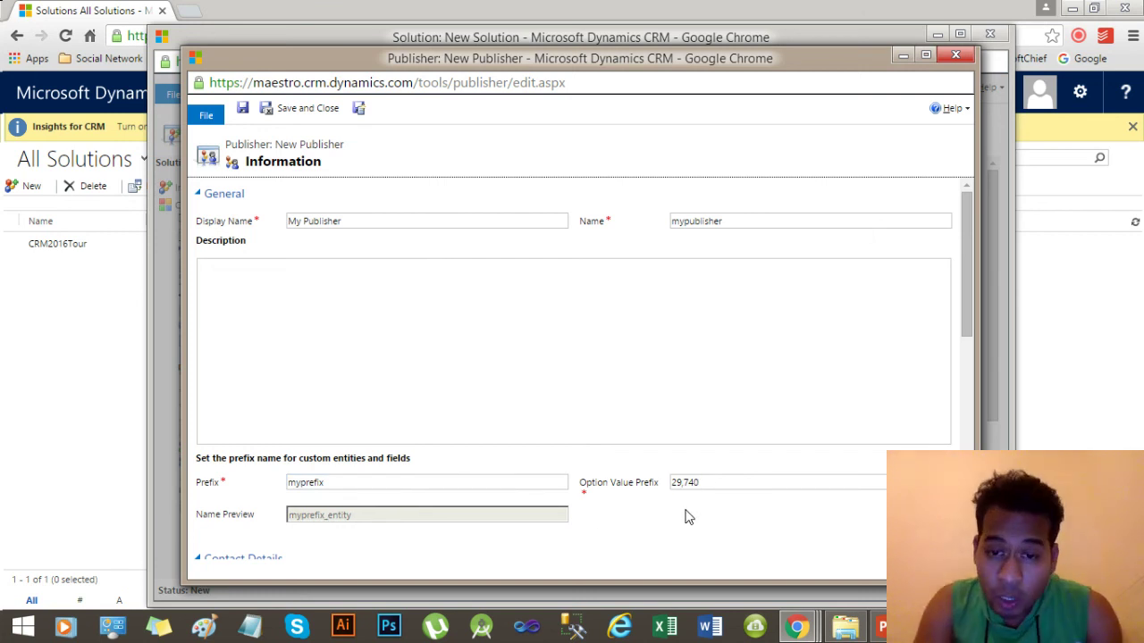
drag(704, 479, 671, 483)
click(711, 483)
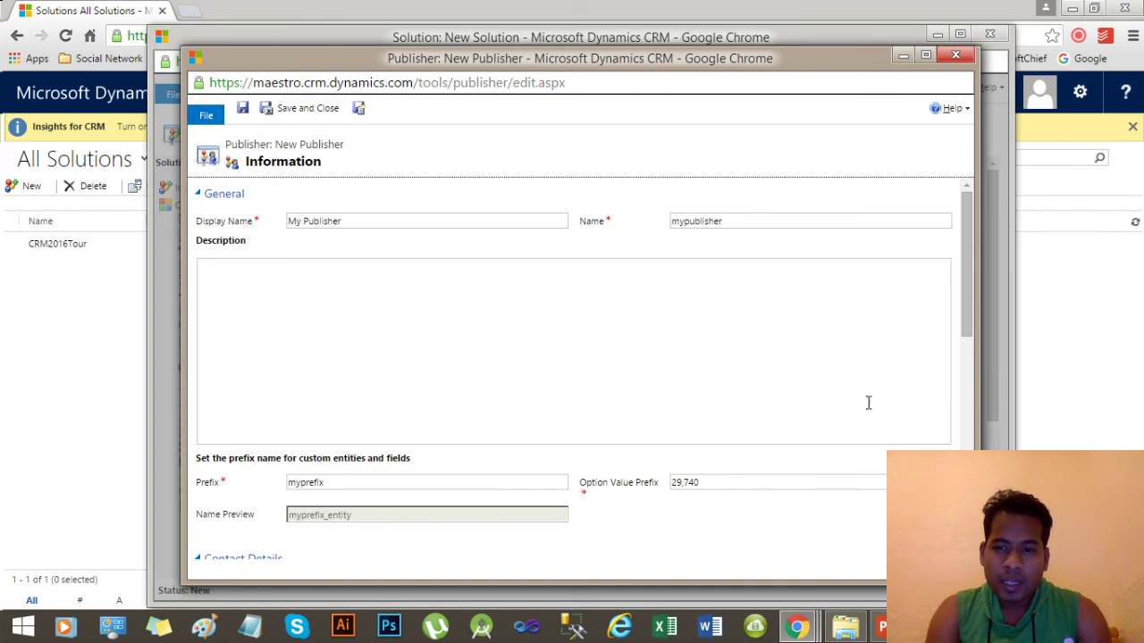
drag(966, 315, 968, 280)
click(329, 116)
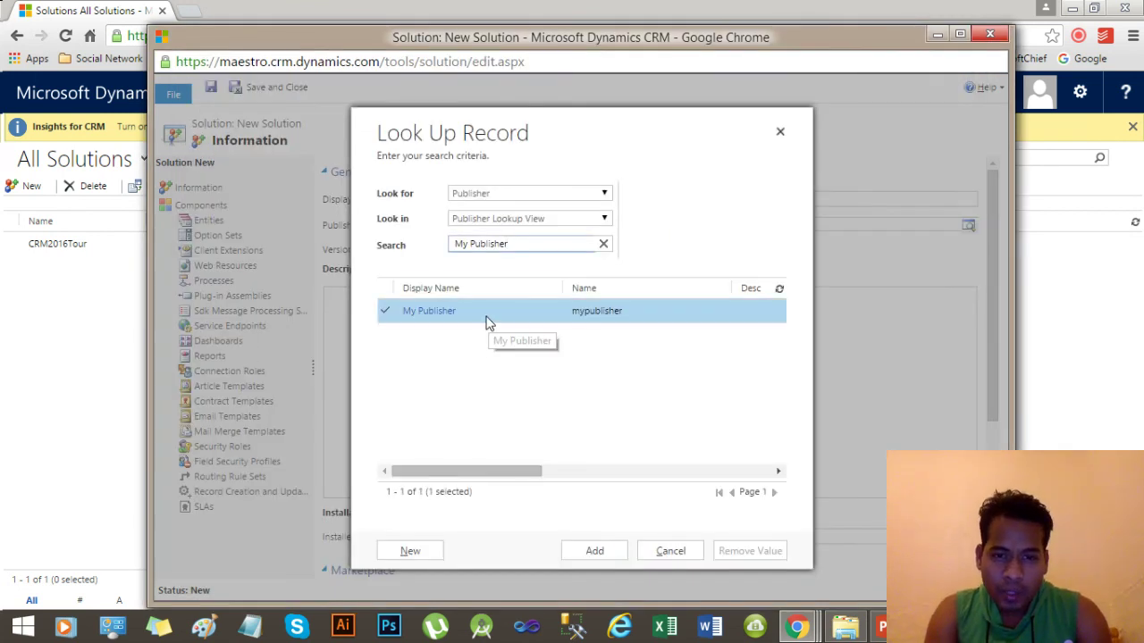
Assign My Publisher, set version 1.0.0.0, and save the Business Rule -1 solution.
click(613, 556)
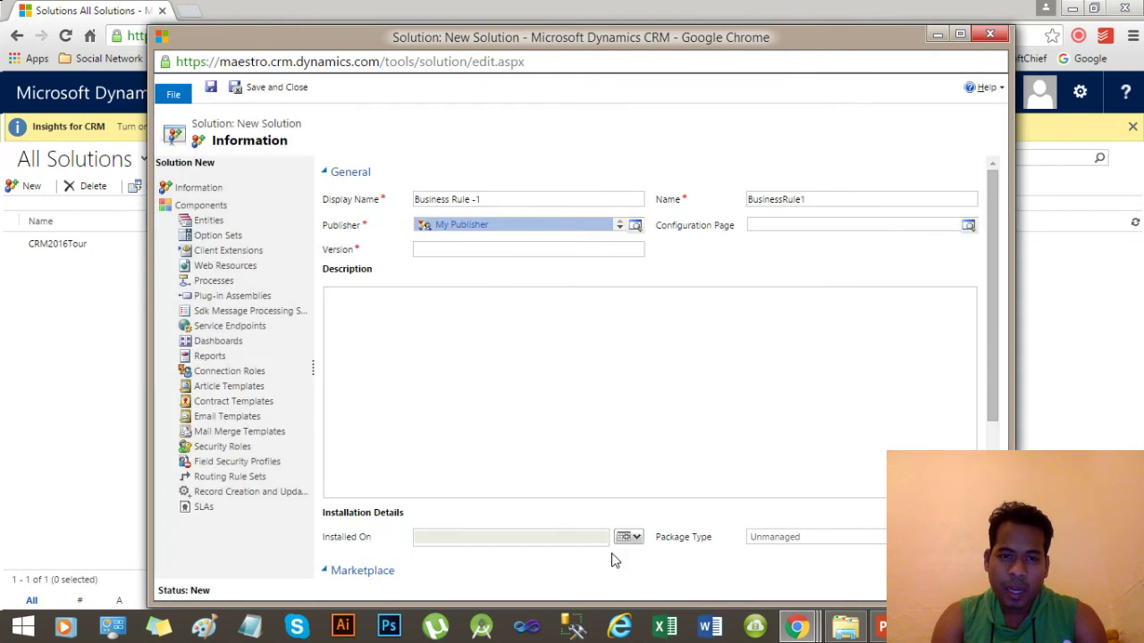
click(479, 250)
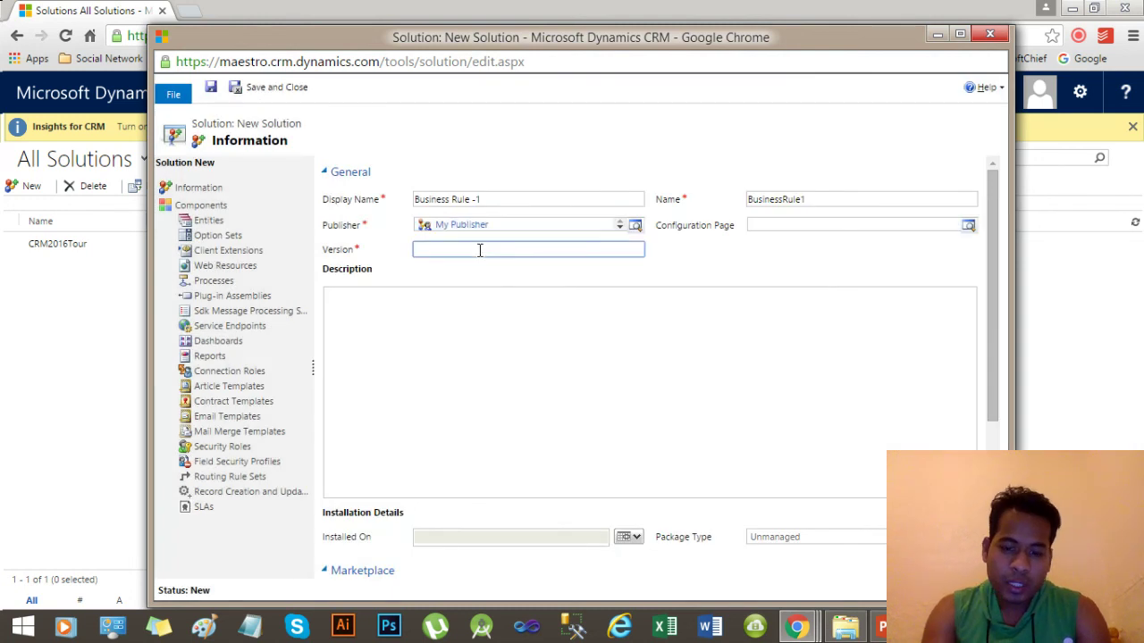
text(1.0.0)
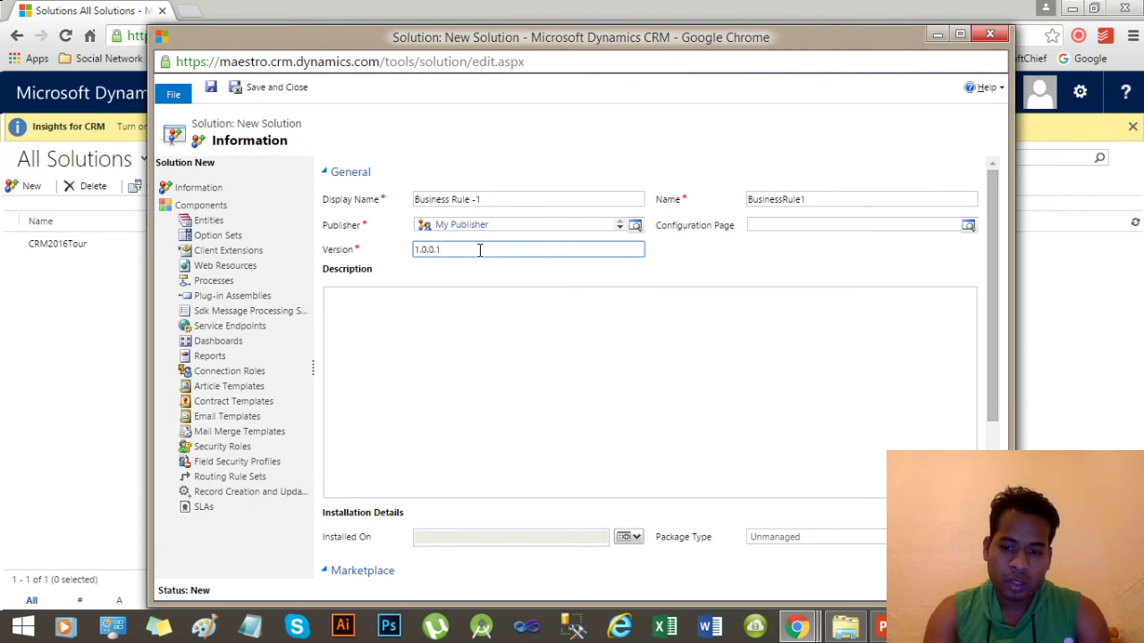
text(.0)
scroll(992, 340, down, 3)
scroll(997, 325, up, 3)
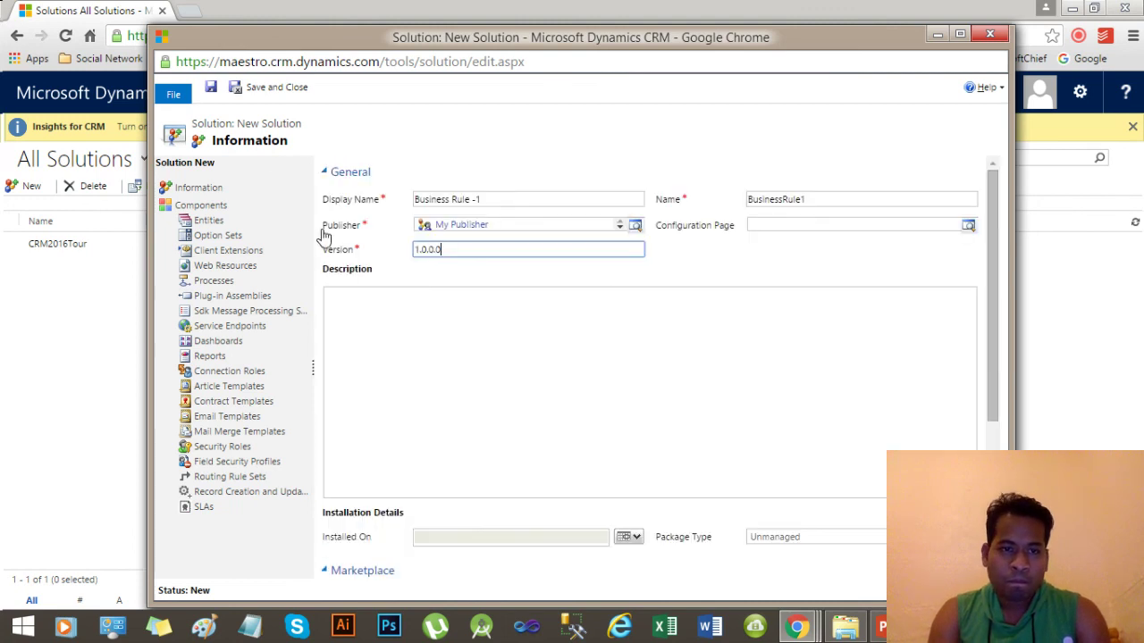
click(212, 90)
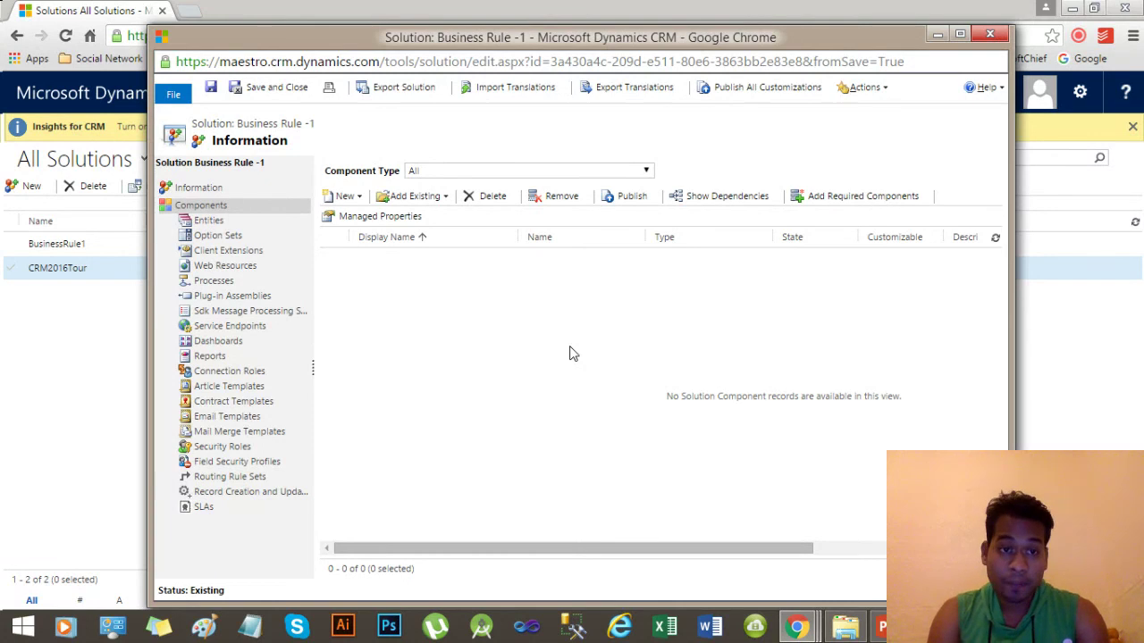
click(215, 225)
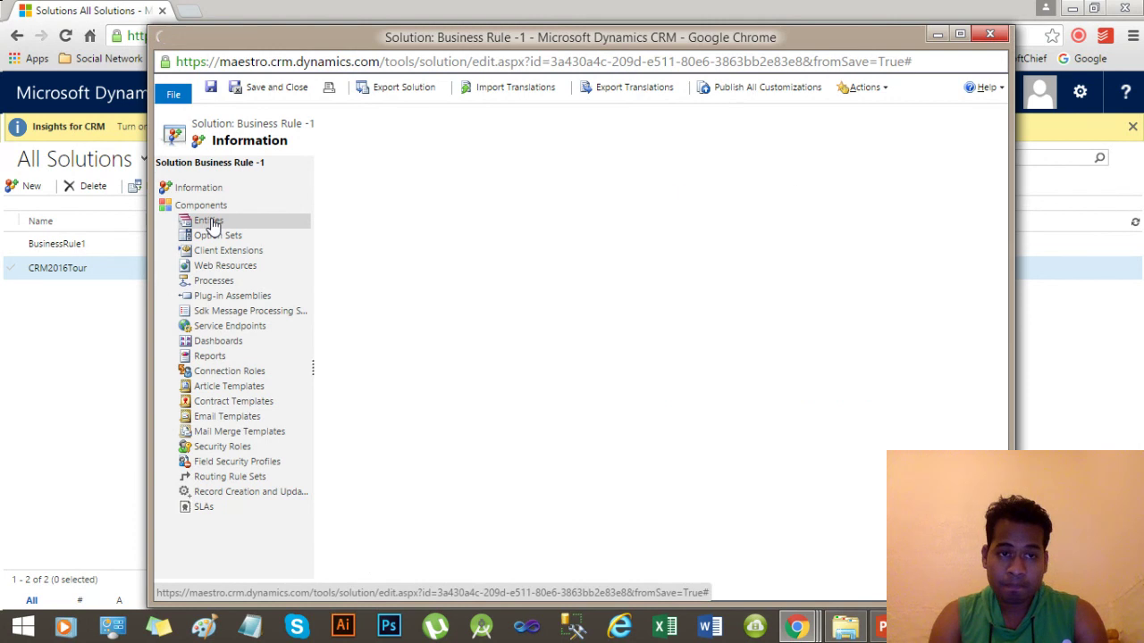
Start a new entity named Student (myprefix_student) with User or Team ownership.
click(343, 200)
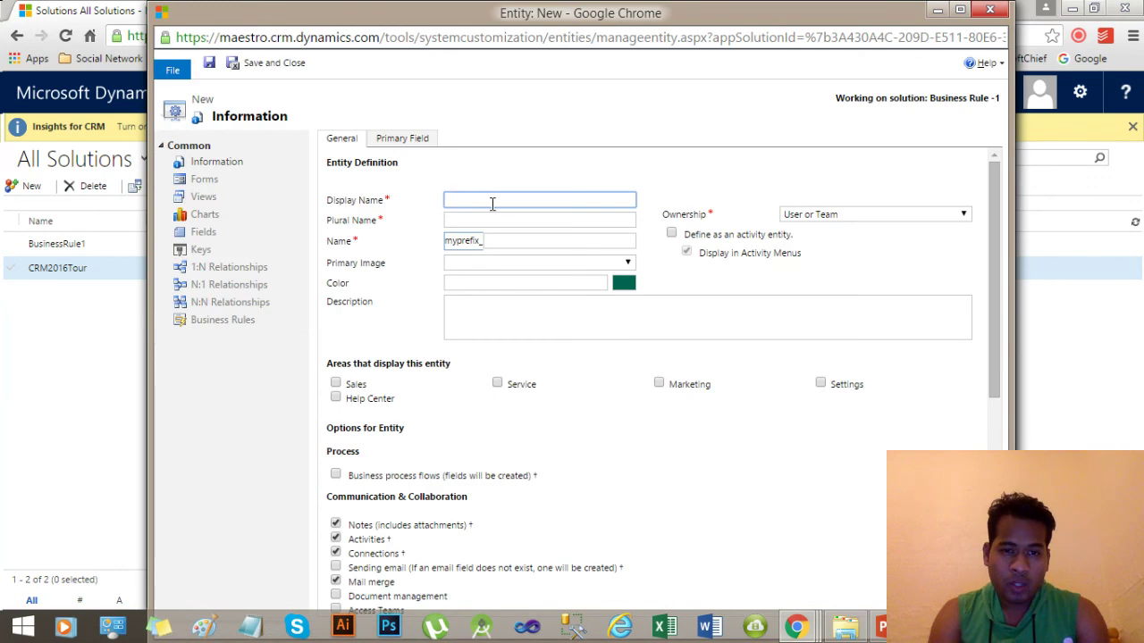
text(Student)
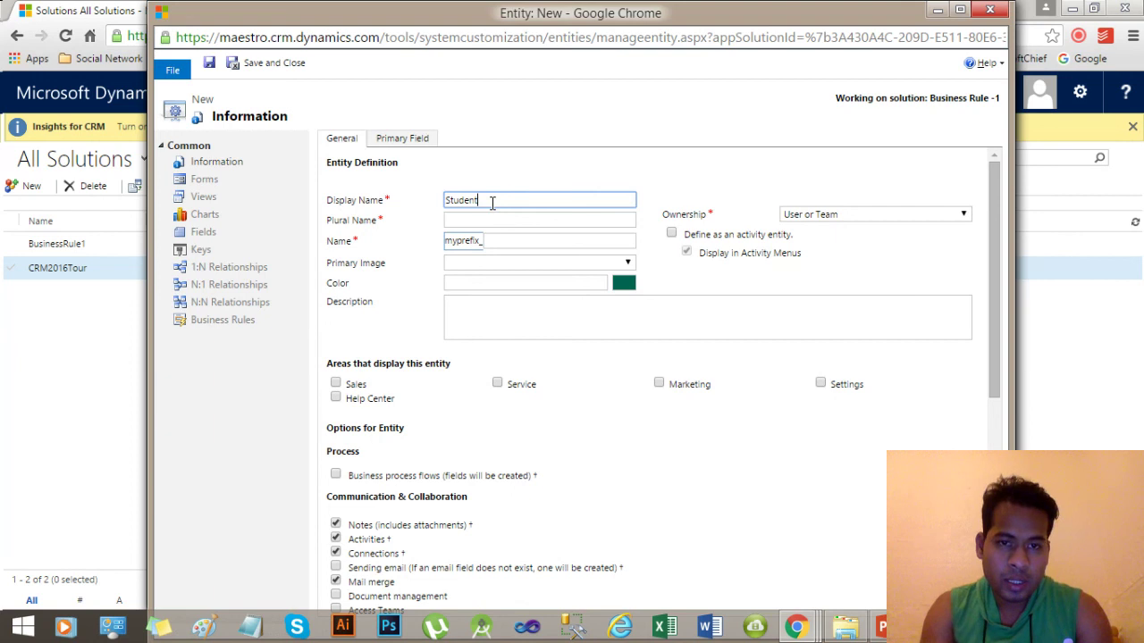
click(415, 219)
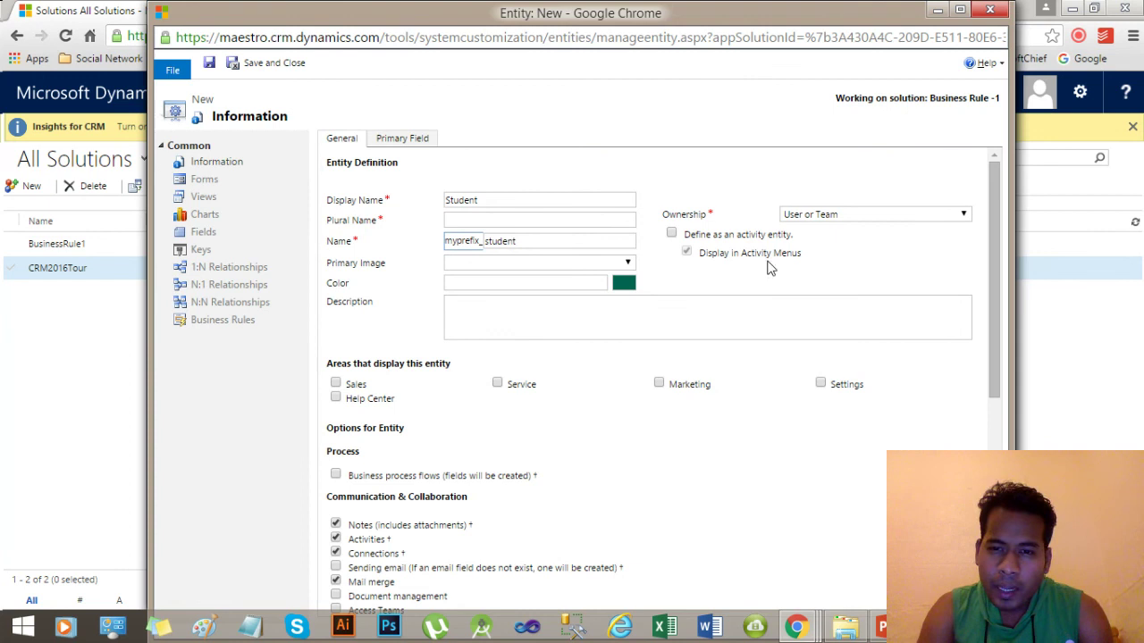
click(855, 216)
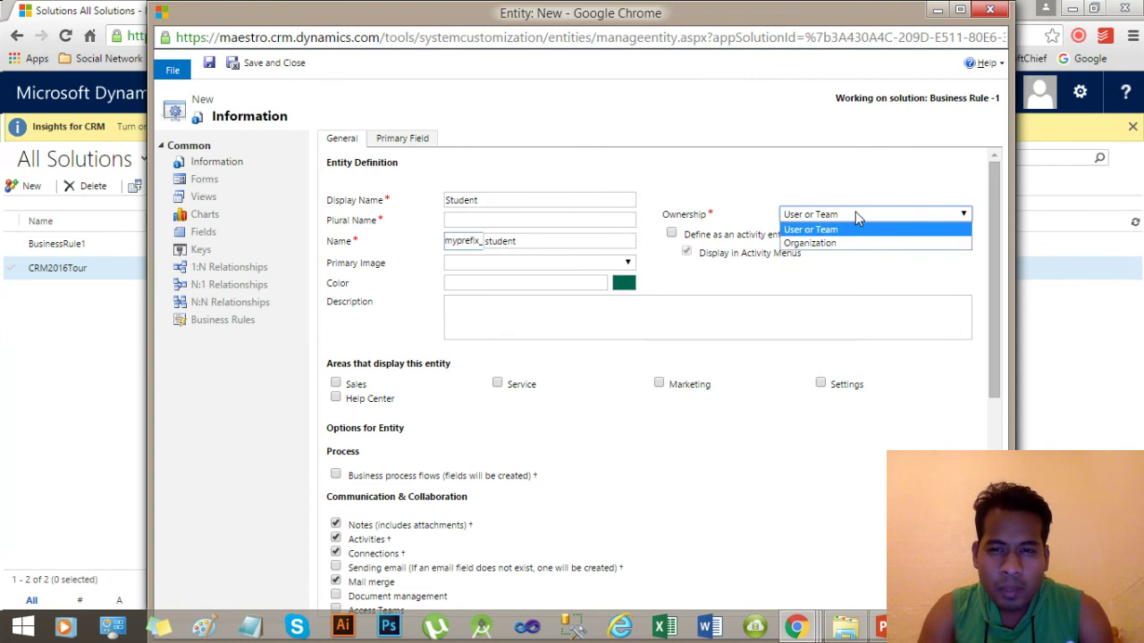
click(856, 229)
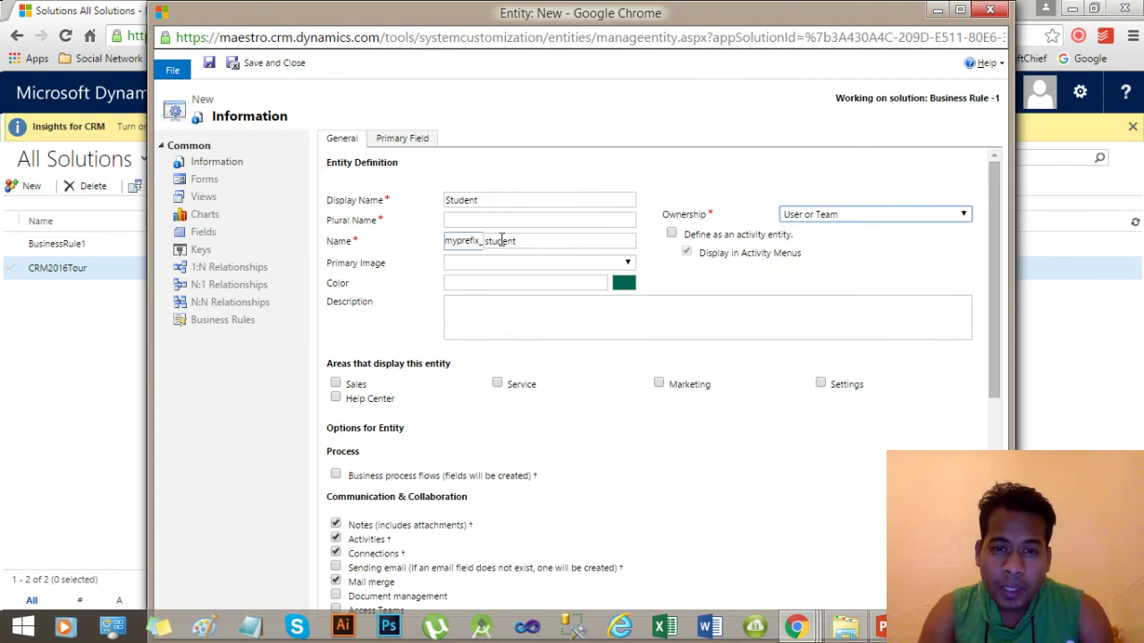
click(460, 244)
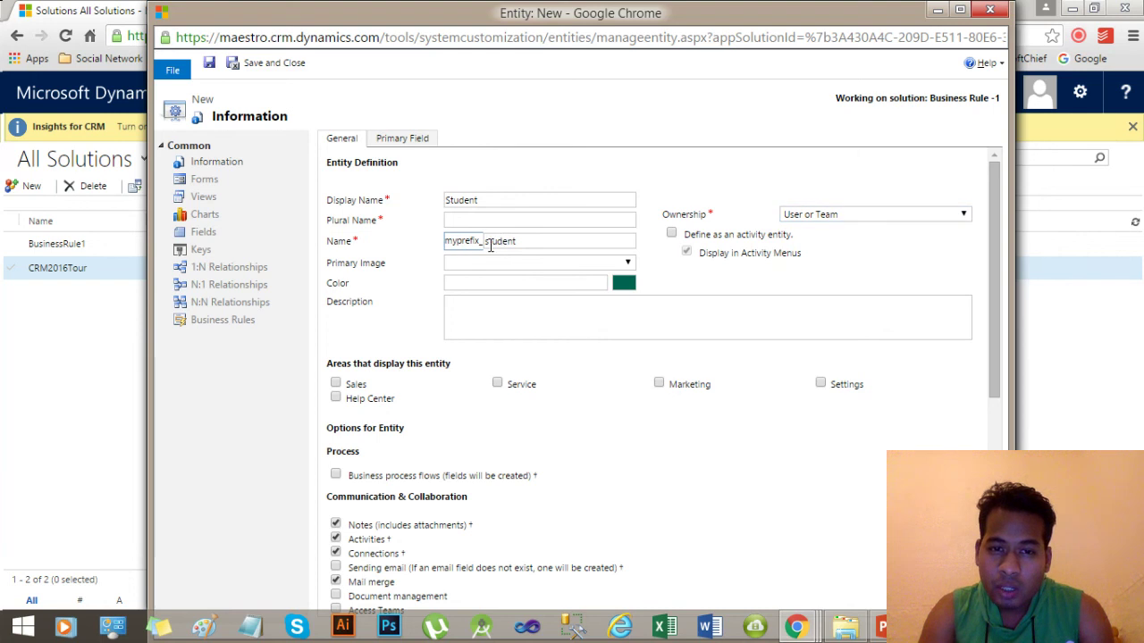
double_click(501, 240)
click(512, 237)
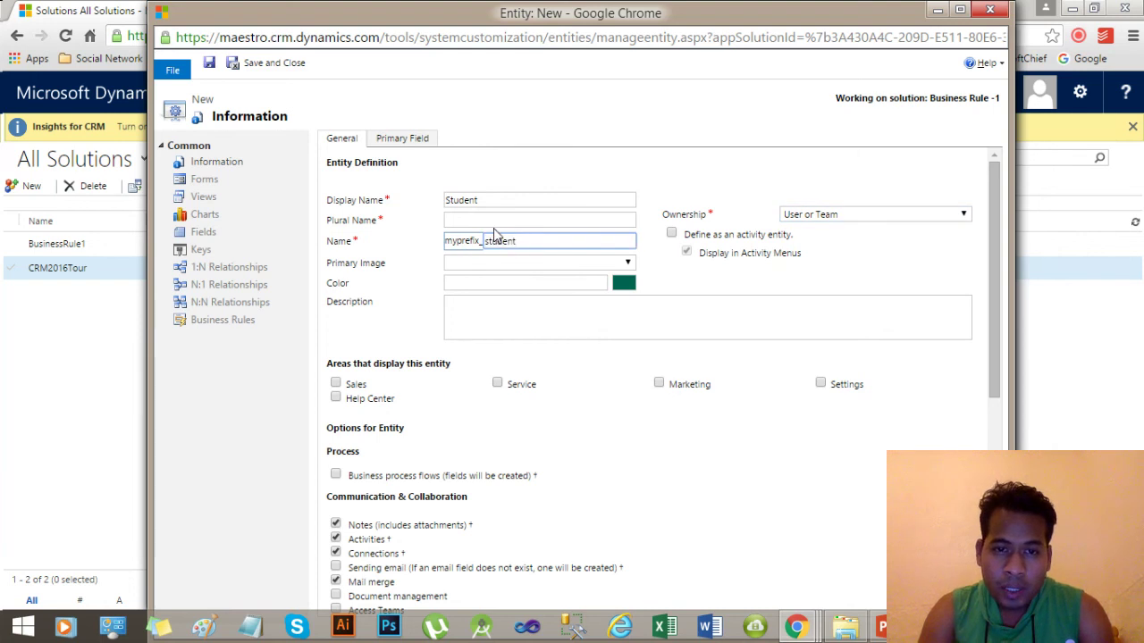
Set the plural name to Students, show it in Sales with business process flows, and save.
click(480, 224)
text(Students)
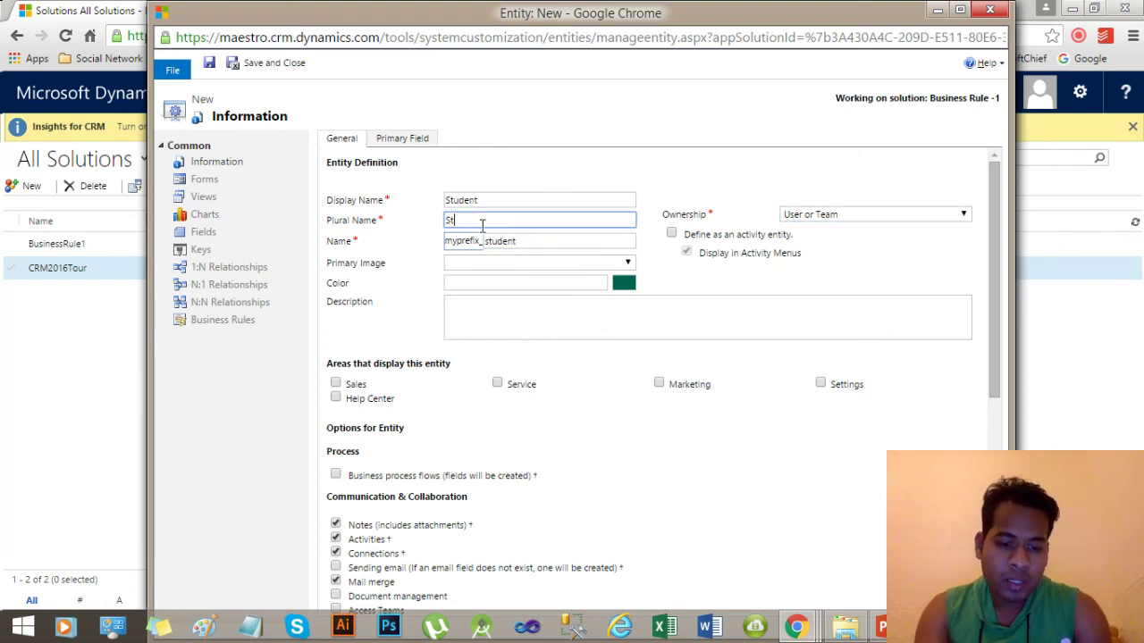
click(766, 293)
mouse_move(994, 286)
mouse_down()
mouse_move(996, 304)
mouse_move(999, 273)
mouse_up()
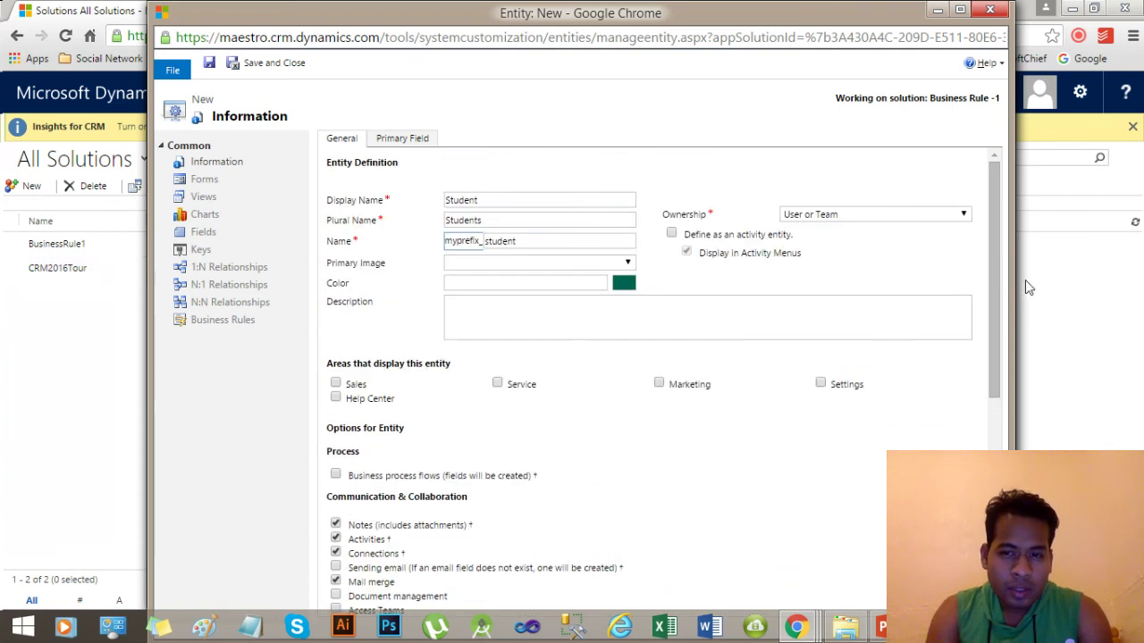
drag(995, 255, 997, 291)
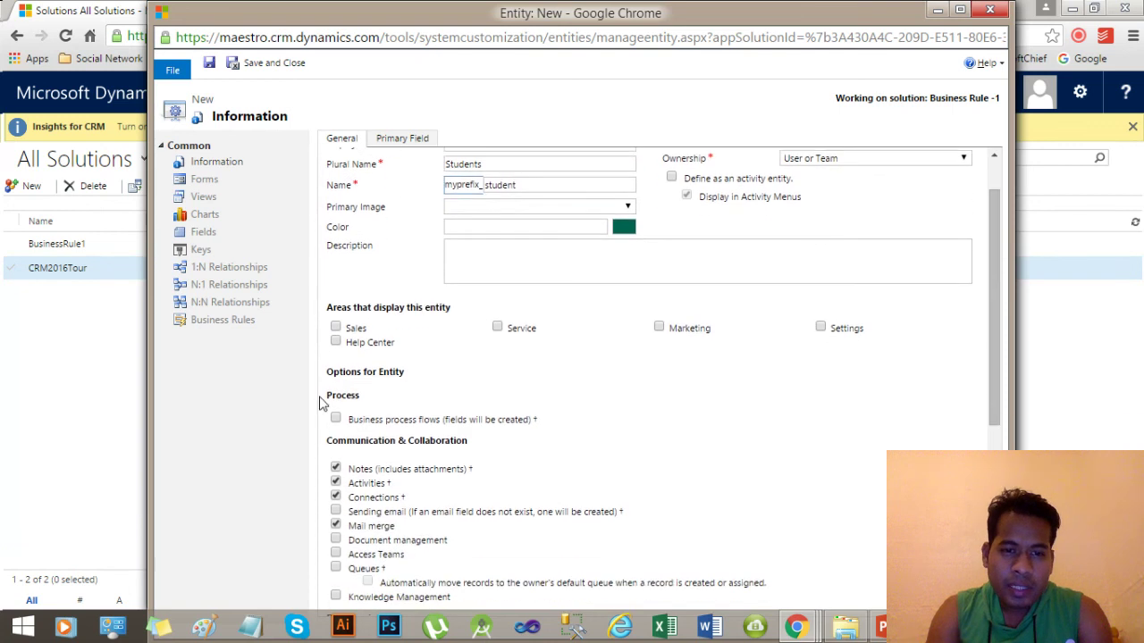
click(336, 330)
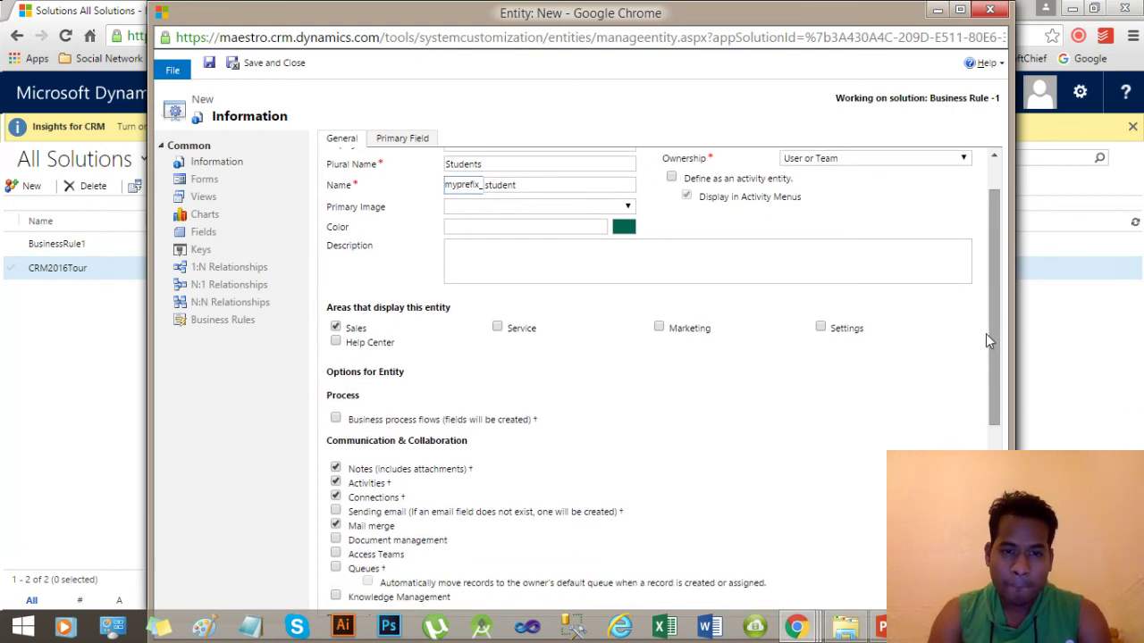
drag(987, 333, 988, 405)
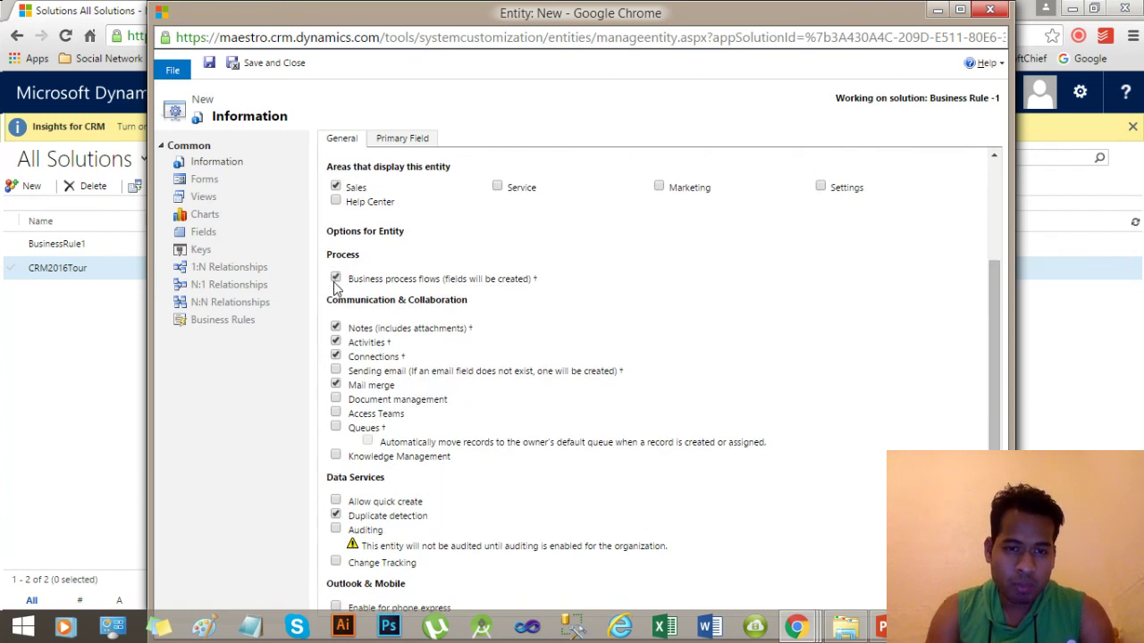
drag(995, 387, 999, 474)
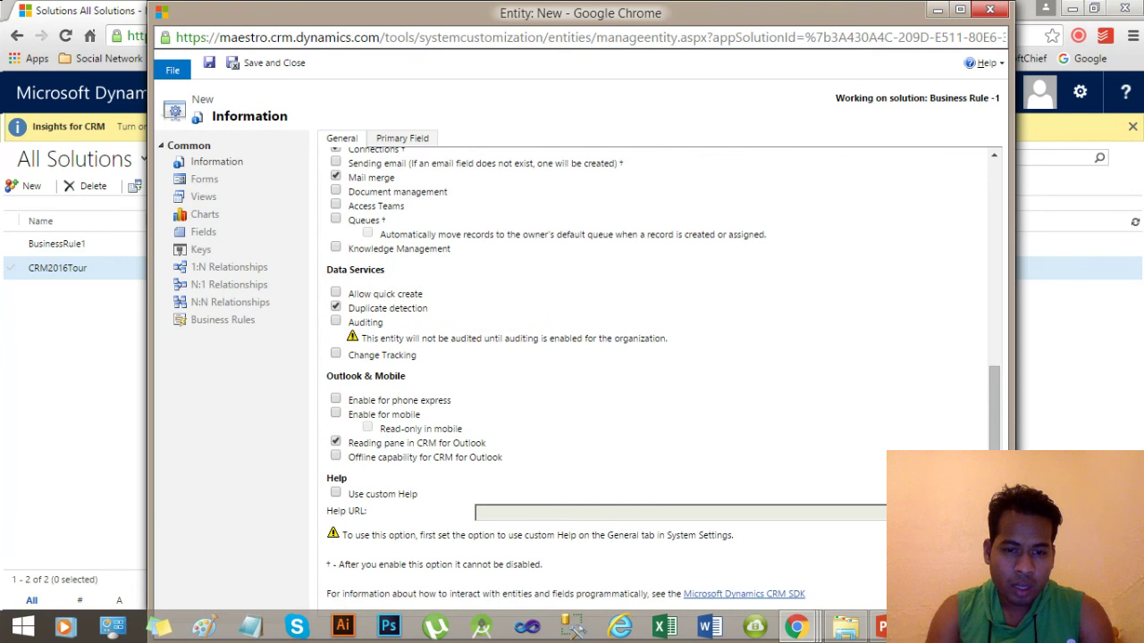
click(960, 9)
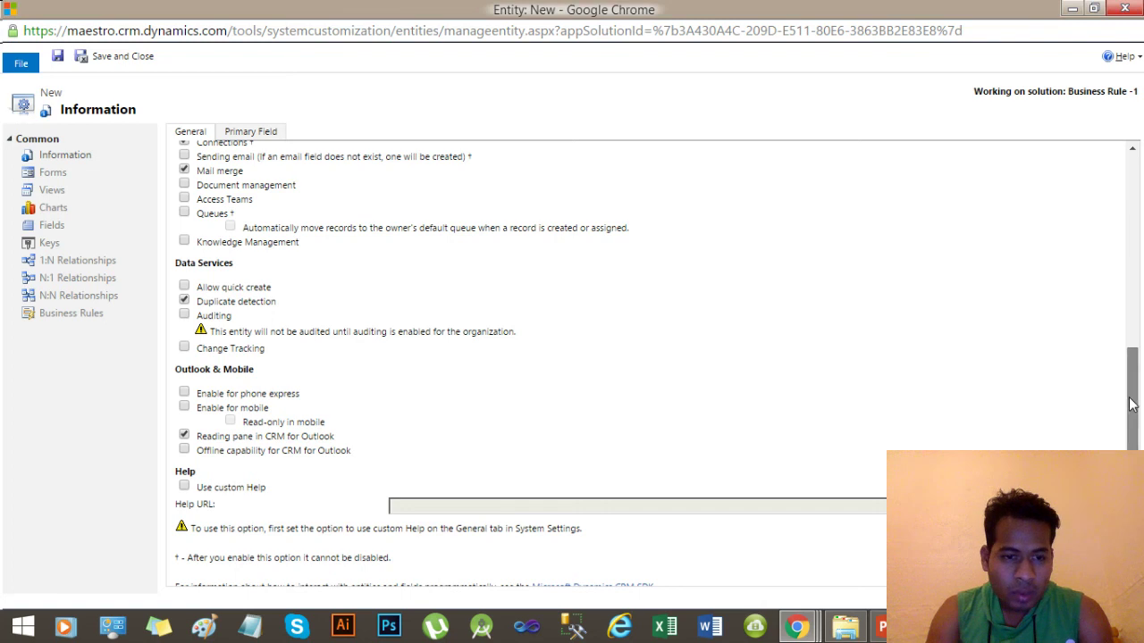
drag(1135, 403, 1135, 447)
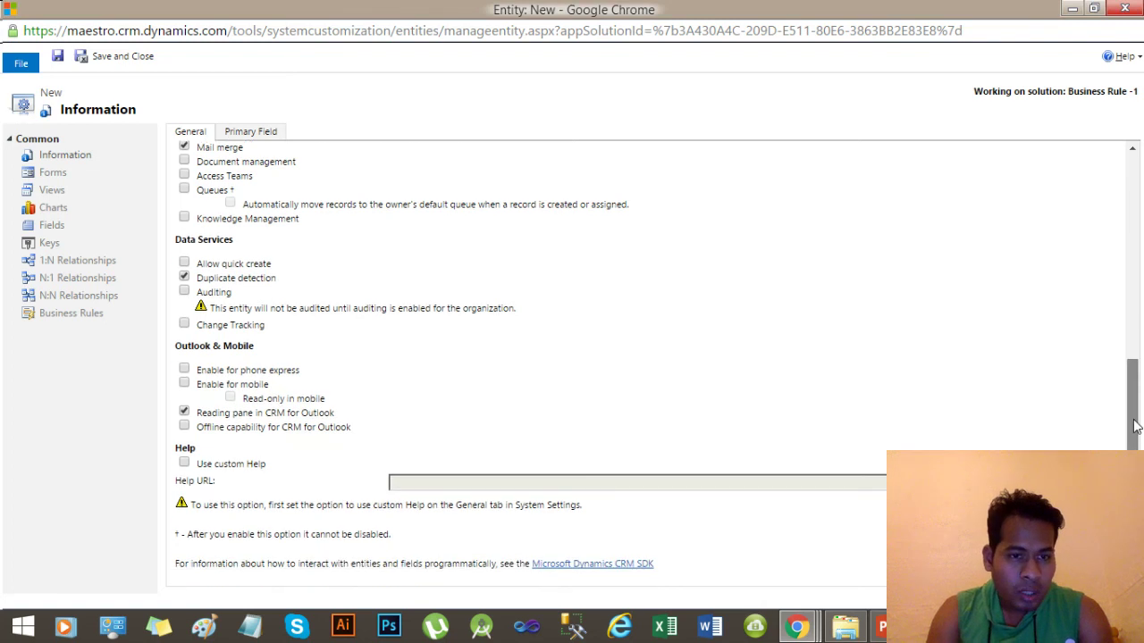
drag(1135, 427, 1131, 207)
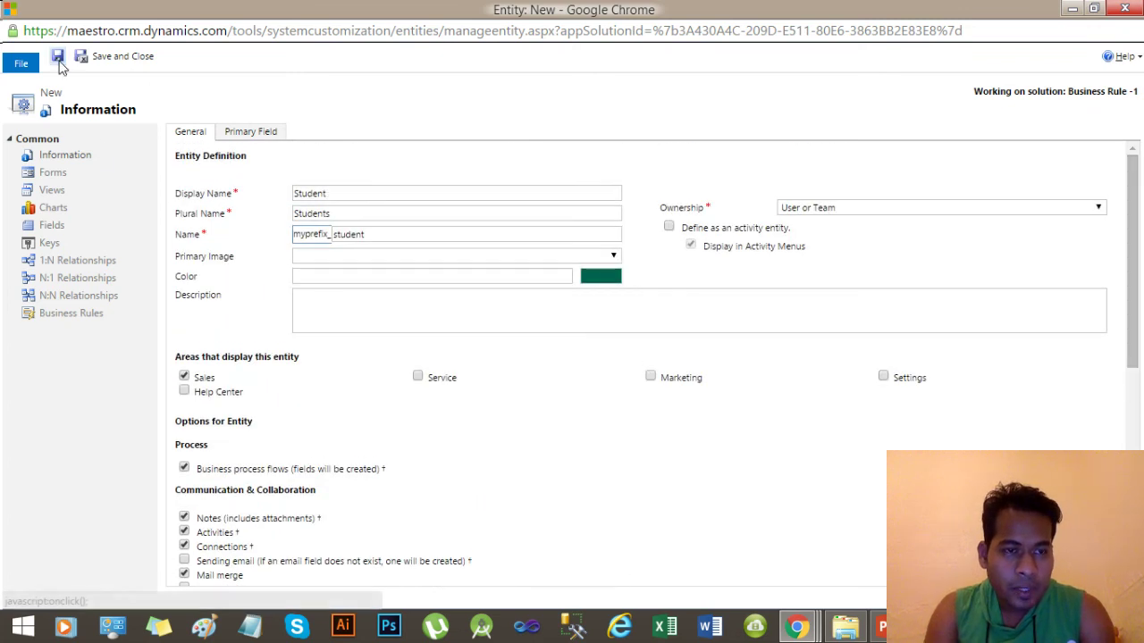
click(57, 57)
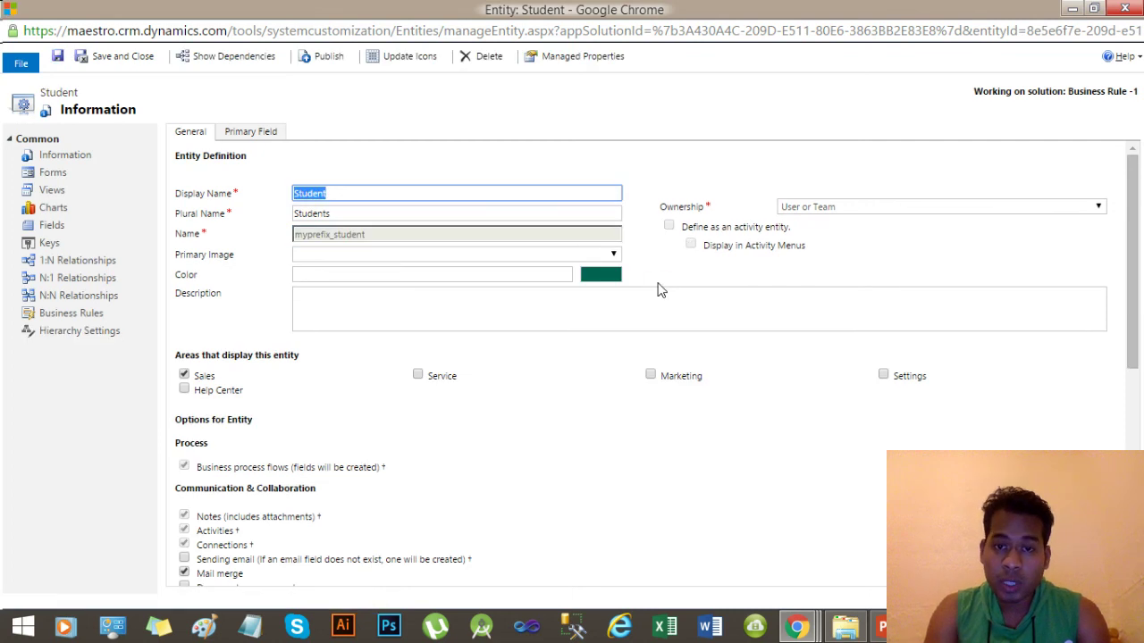
Let the Student entity finish creating until its saved Entity: Student form loads.
click(704, 281)
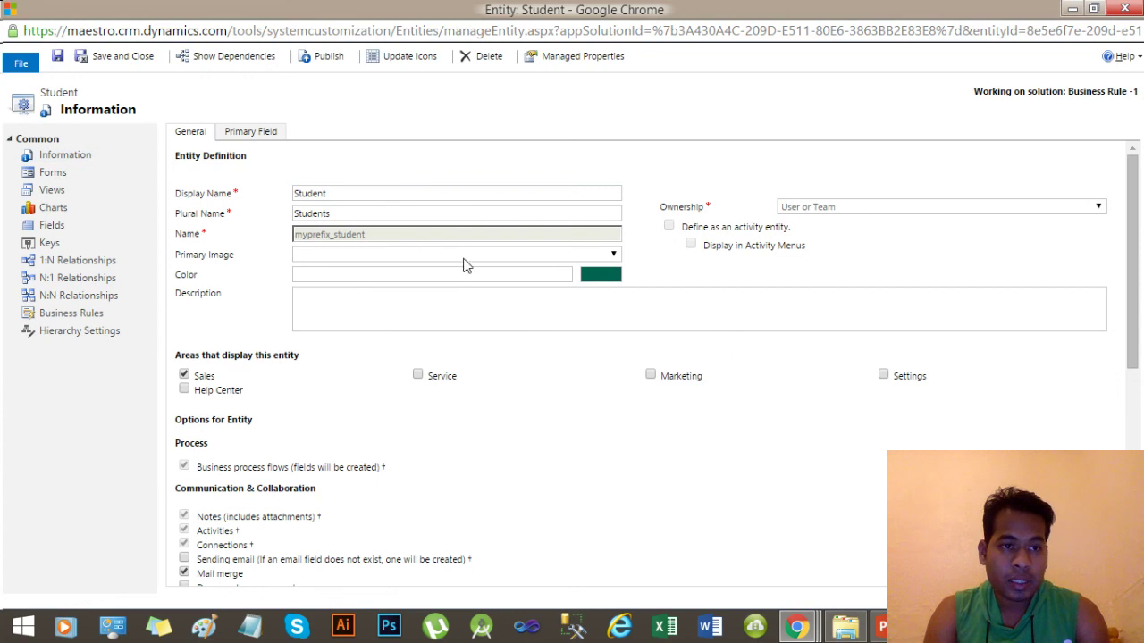
Open the Student entity's Fields list and scroll through its 22 default fields.
click(50, 228)
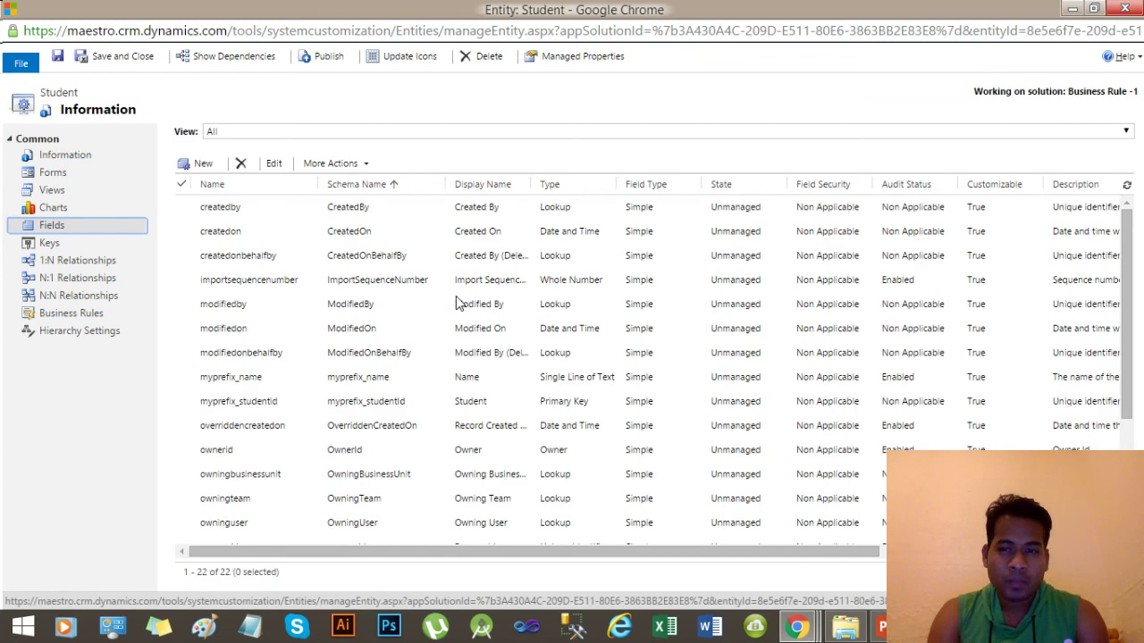
drag(1124, 280, 1128, 254)
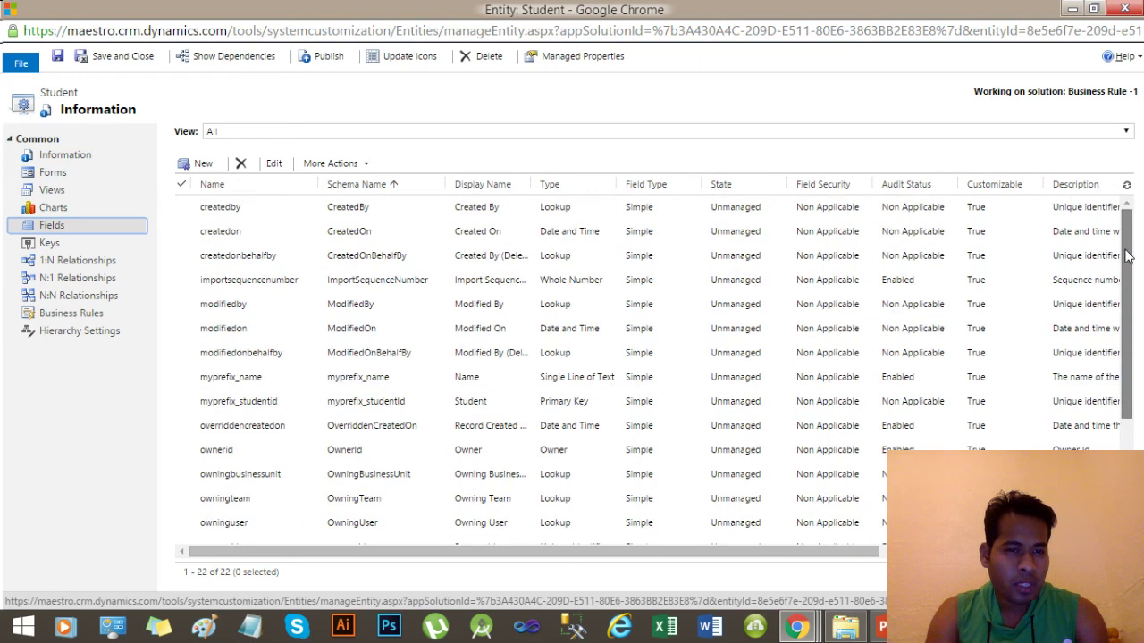
drag(1128, 280, 1128, 210)
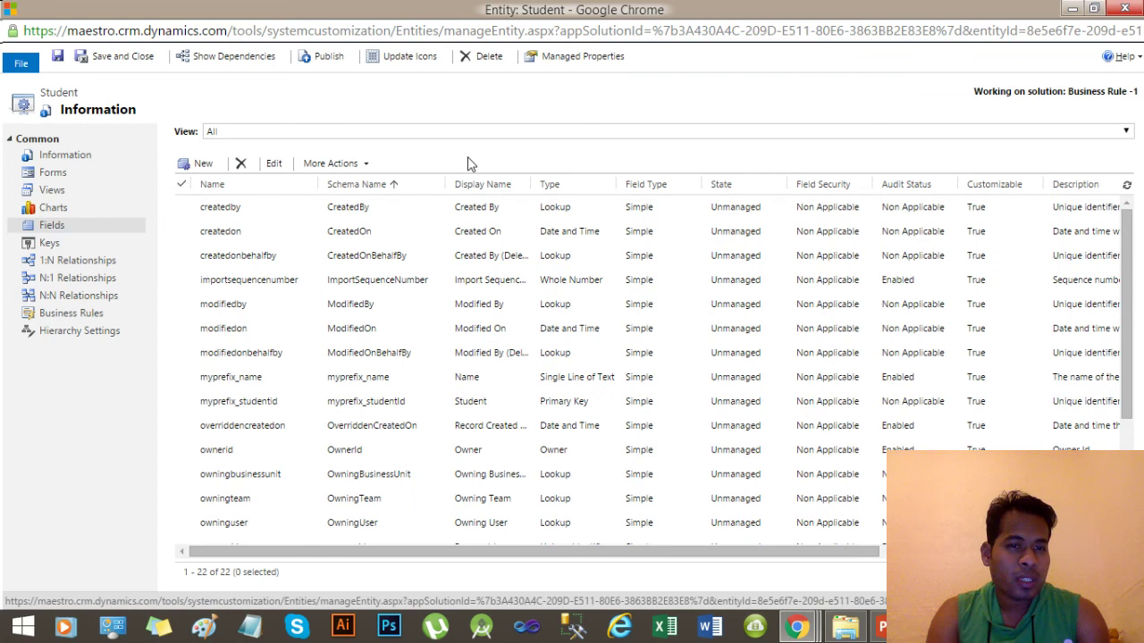
Add an Address field as Single Line of Text, Simple type, Text Area format, and save it.
click(205, 167)
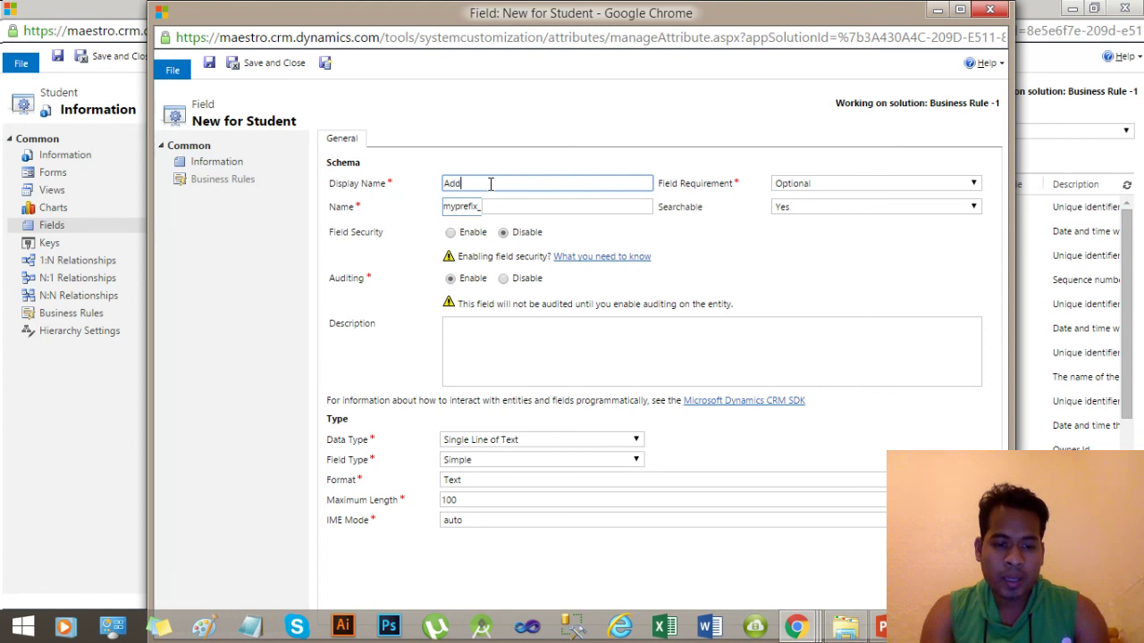
click(736, 261)
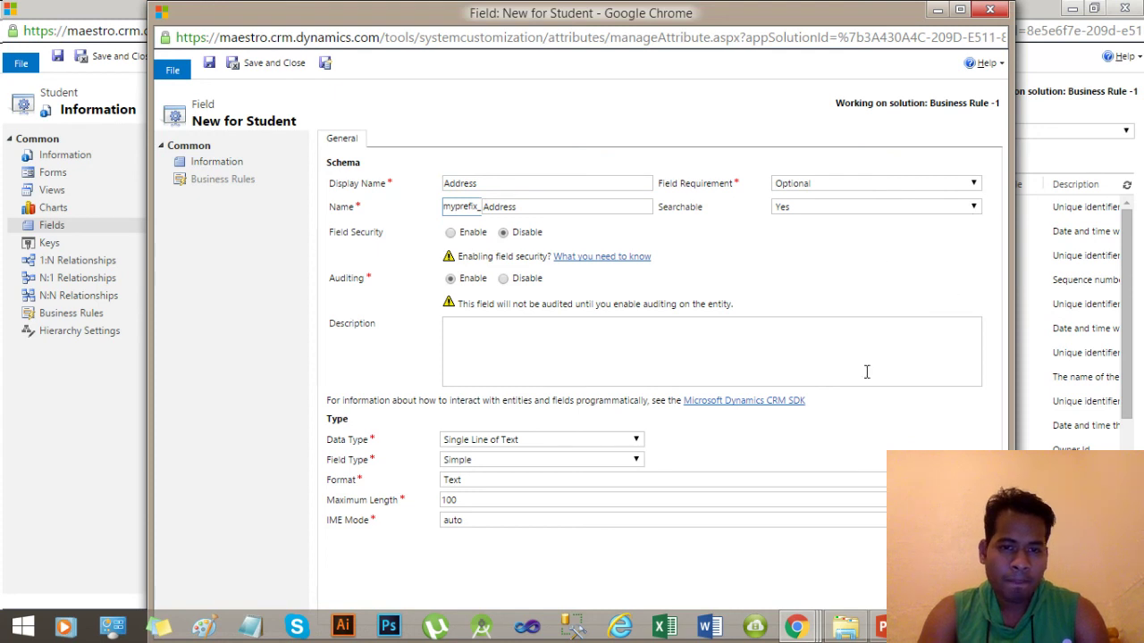
click(599, 442)
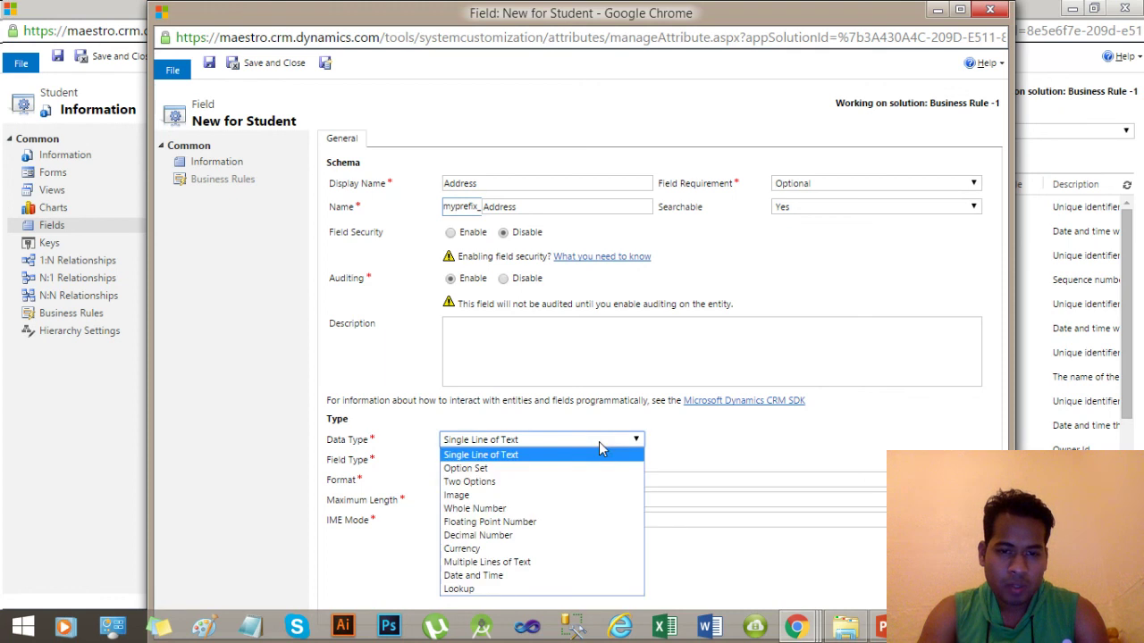
click(599, 457)
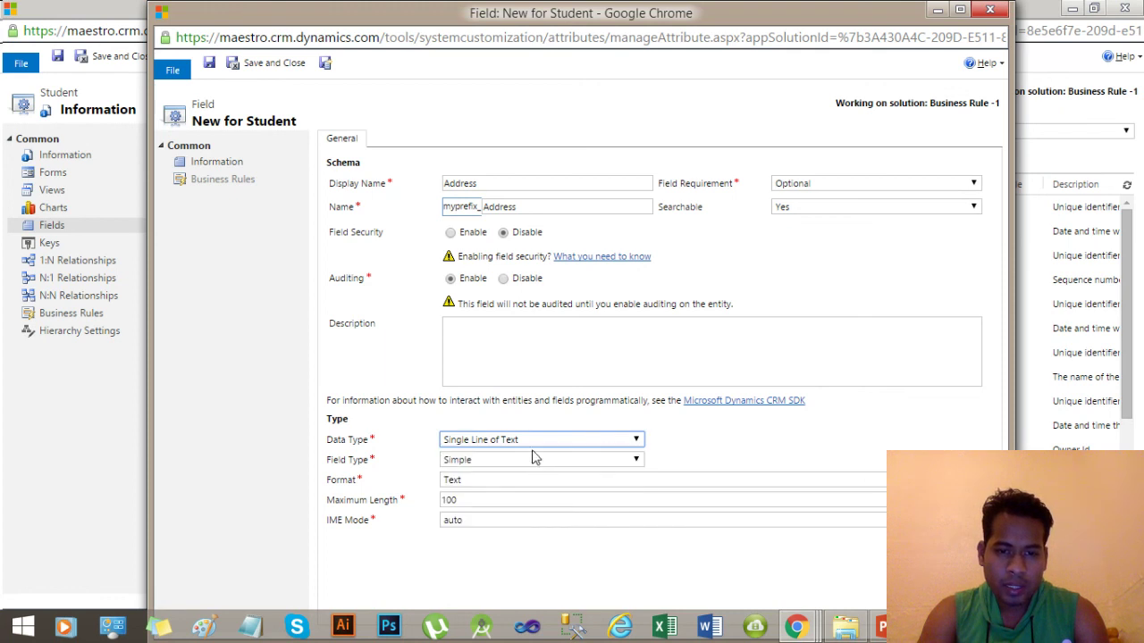
click(504, 460)
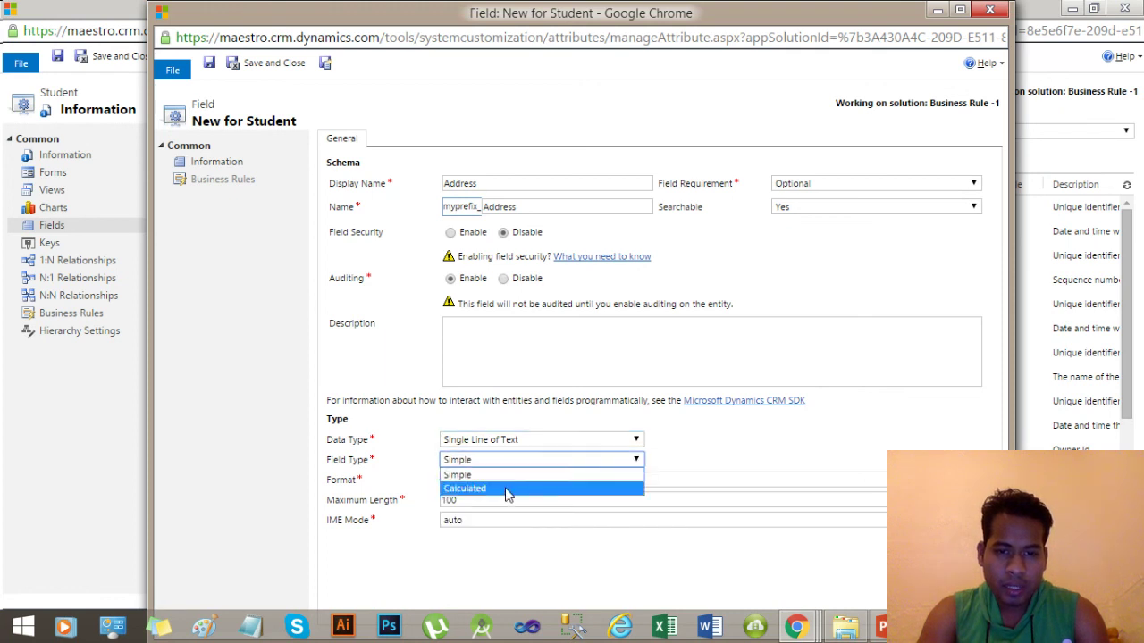
click(679, 470)
click(552, 483)
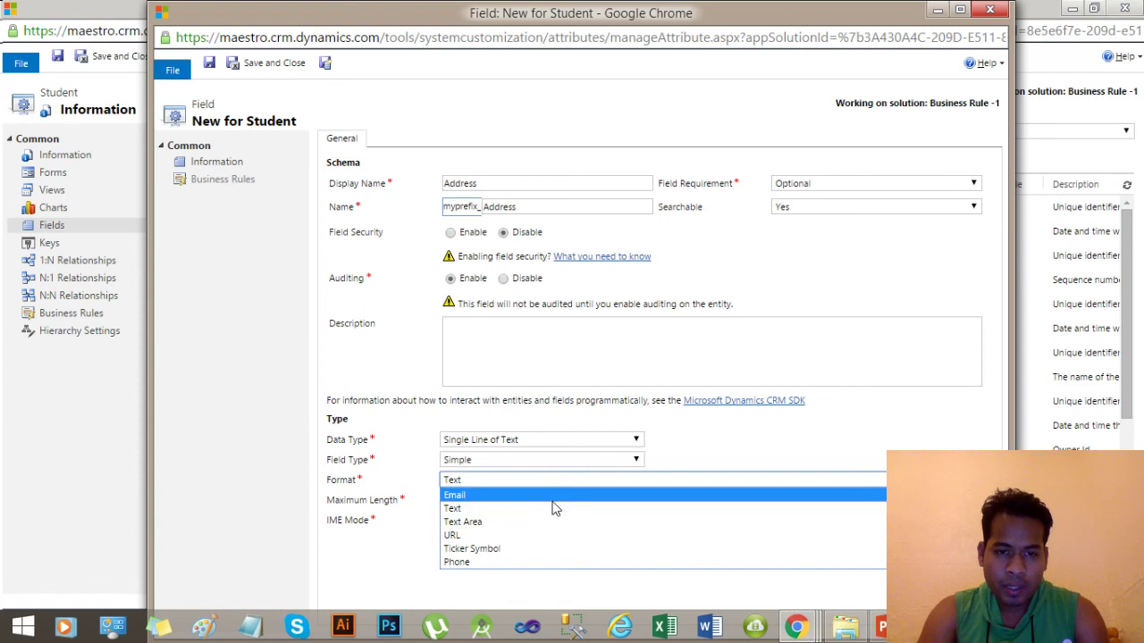
click(549, 523)
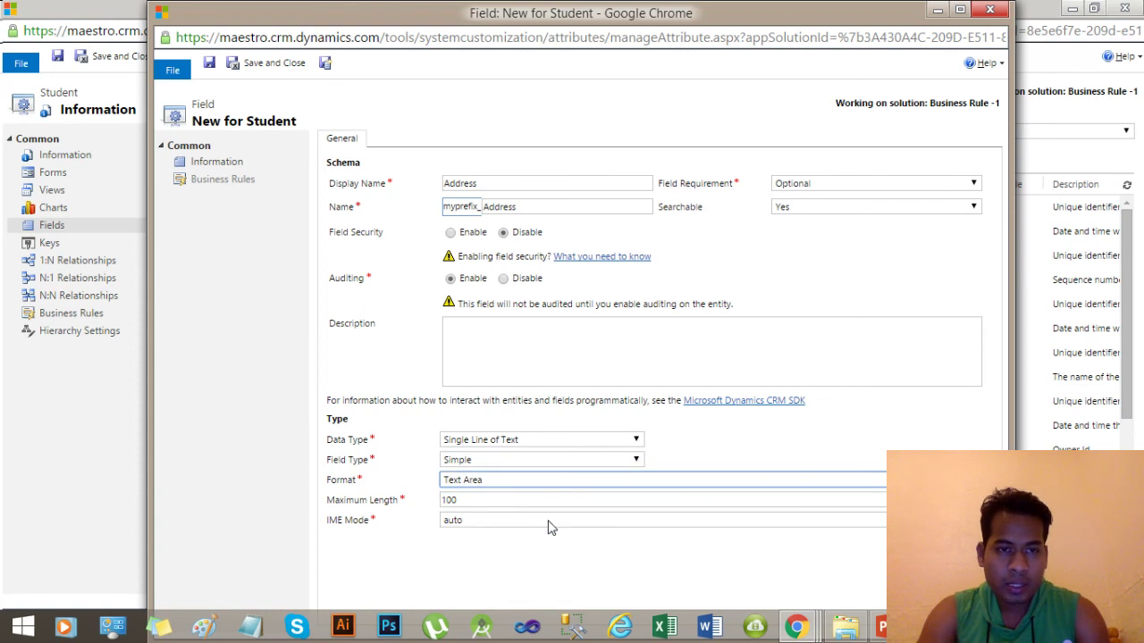
click(265, 69)
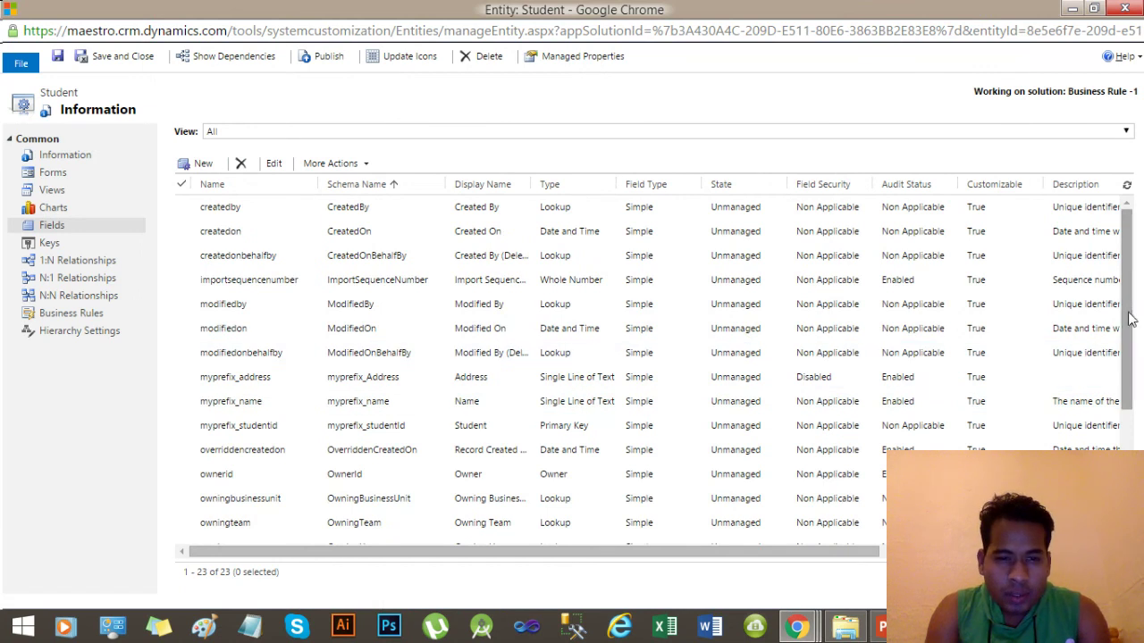
Confirm myprefix_address appears in the Student fields grid and start another new field.
drag(1128, 329, 1142, 310)
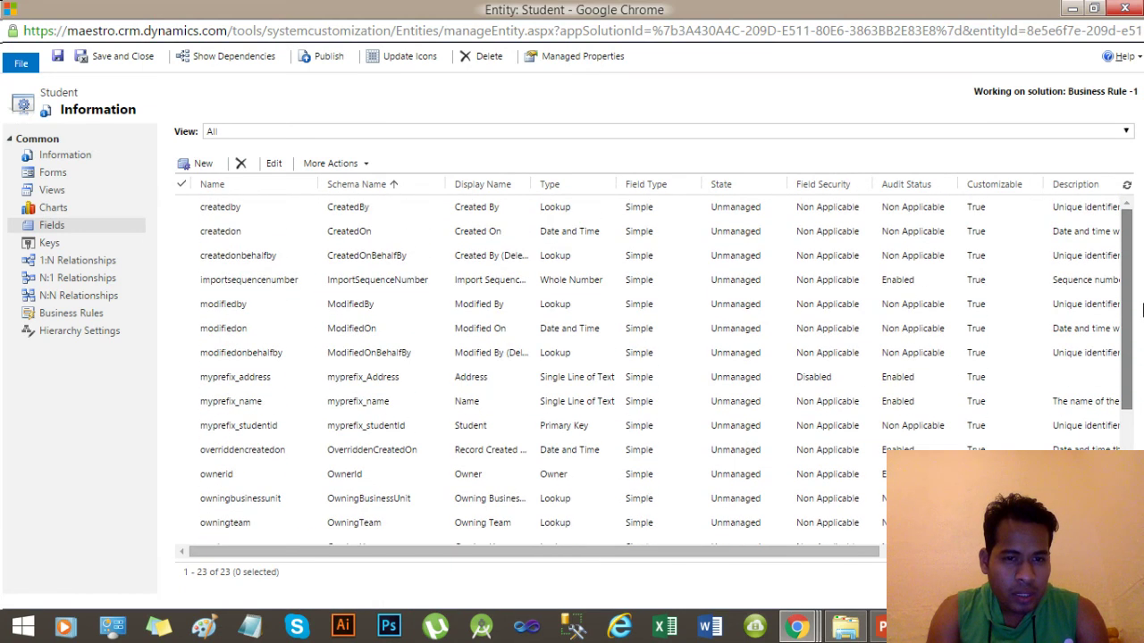
click(439, 375)
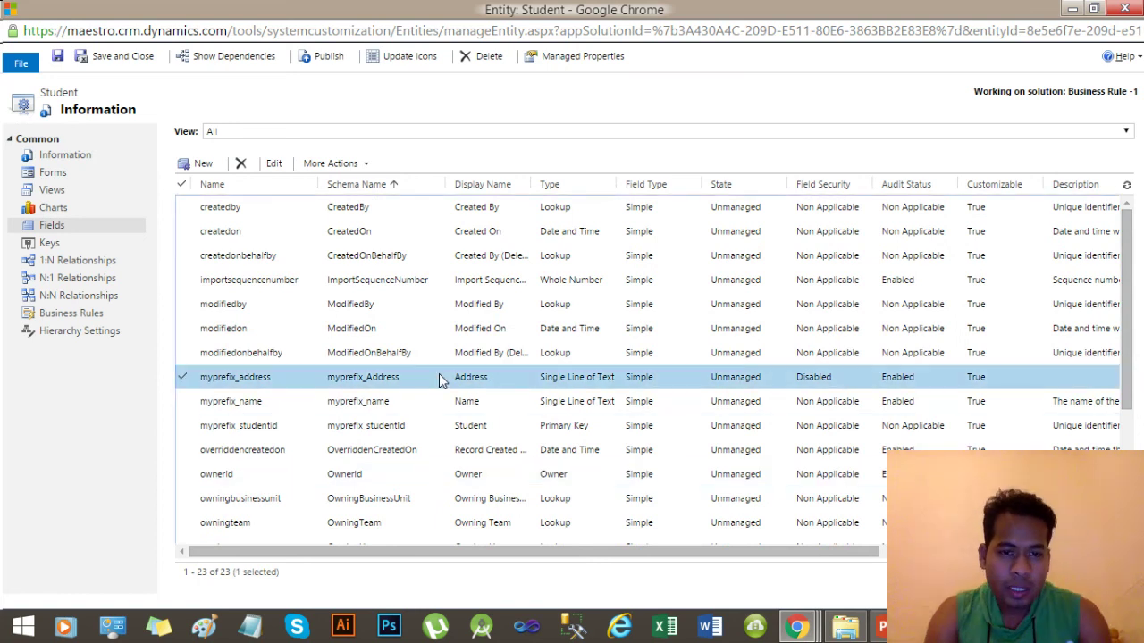
click(193, 164)
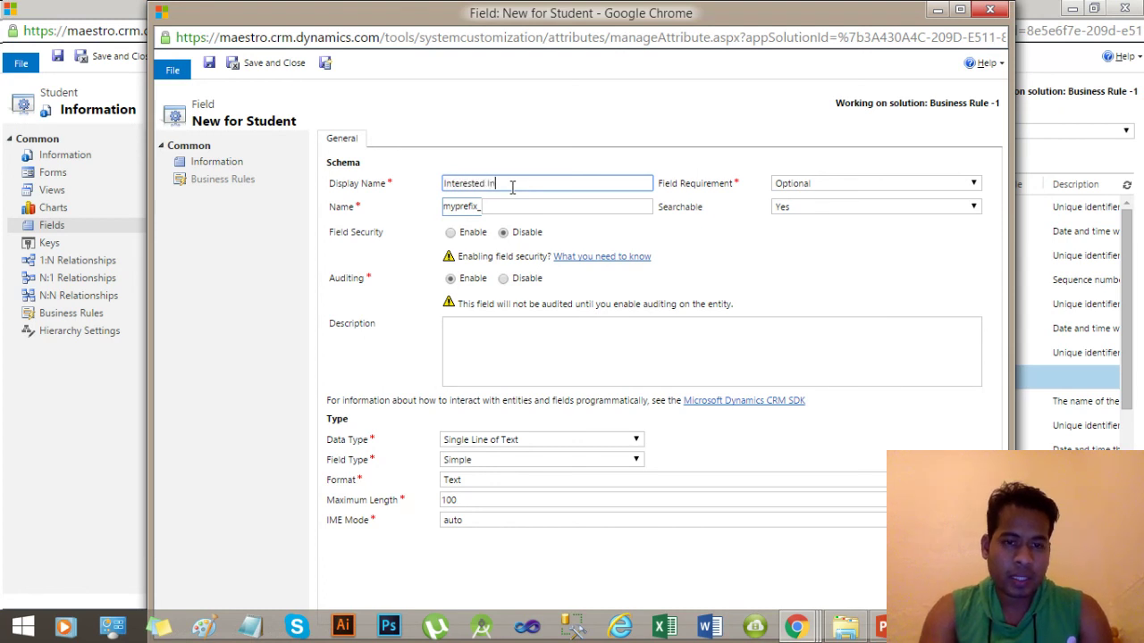
Name the new field Interested In, make it an Option Set, and add three options.
click(794, 286)
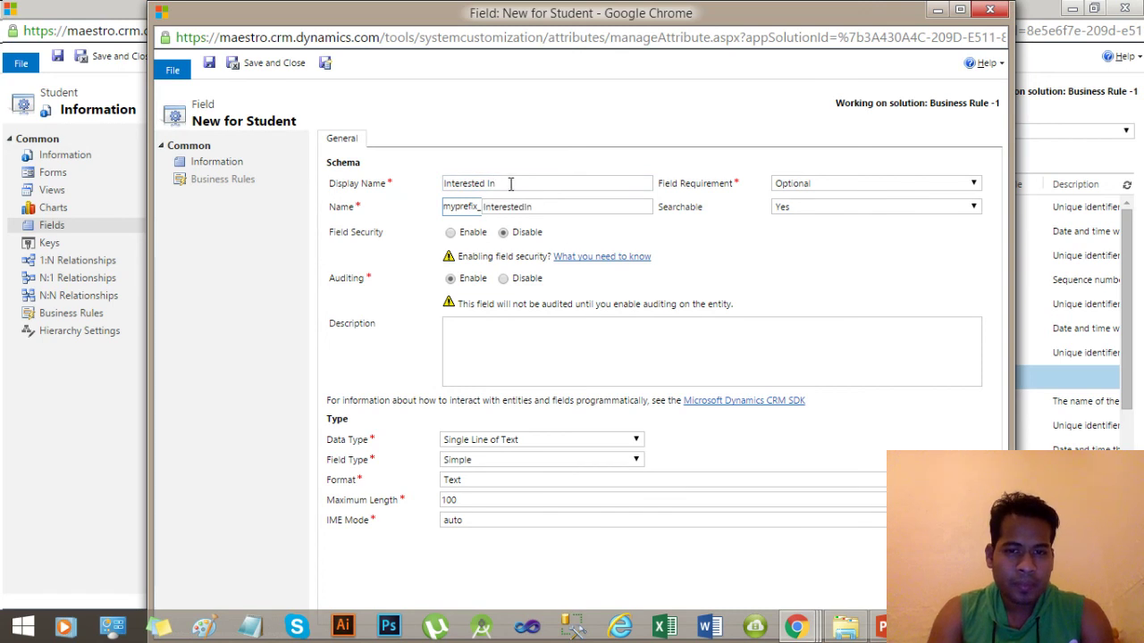
click(547, 440)
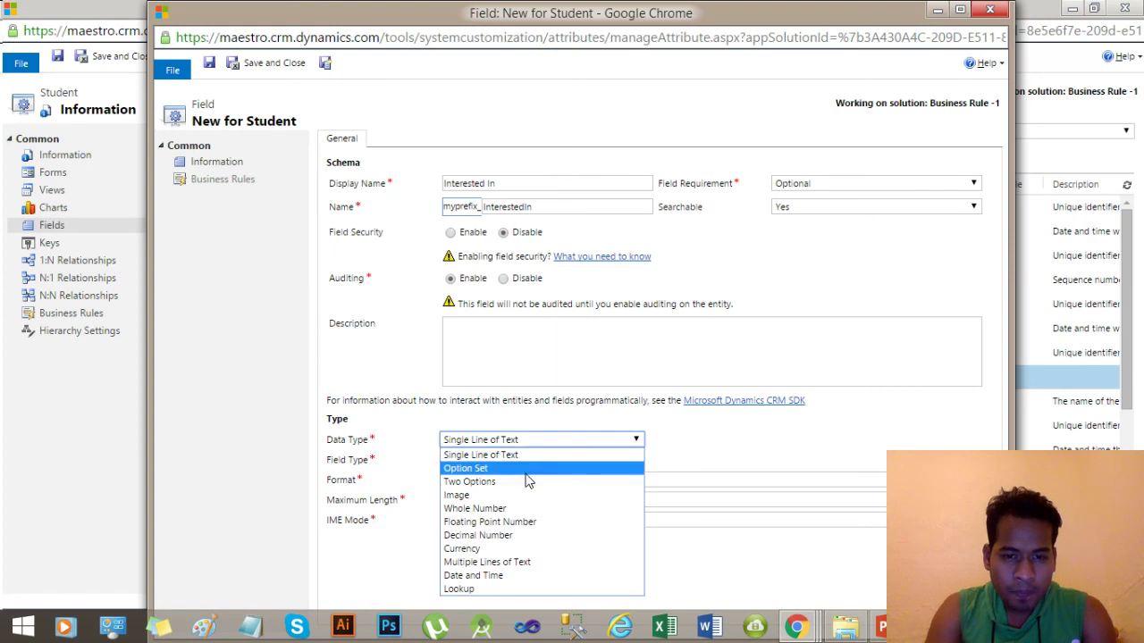
click(516, 470)
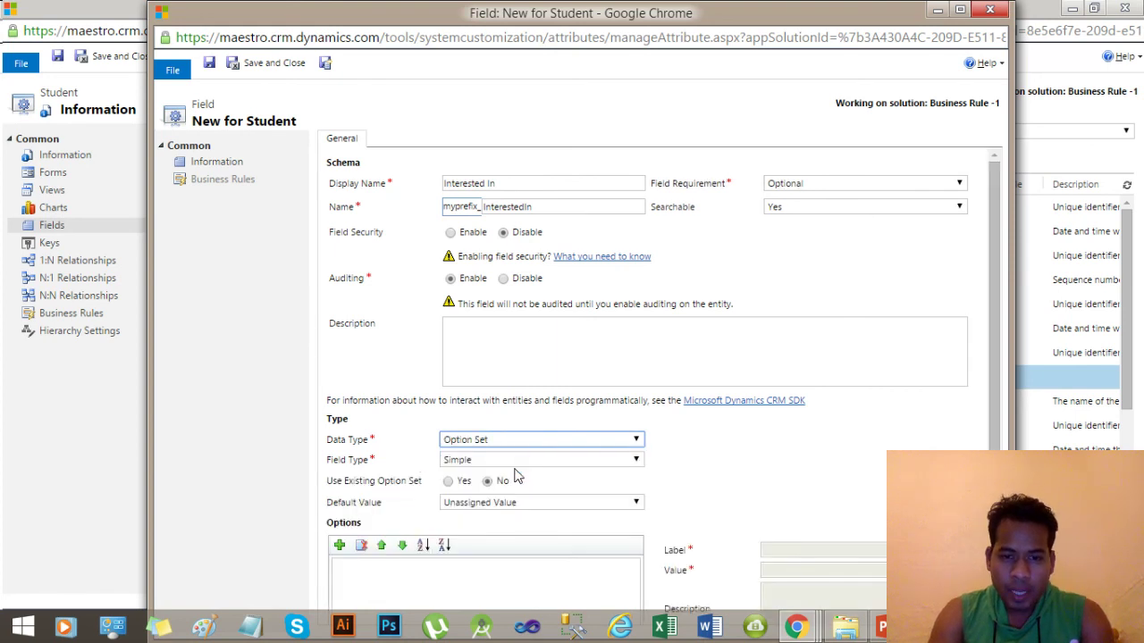
drag(990, 301, 989, 379)
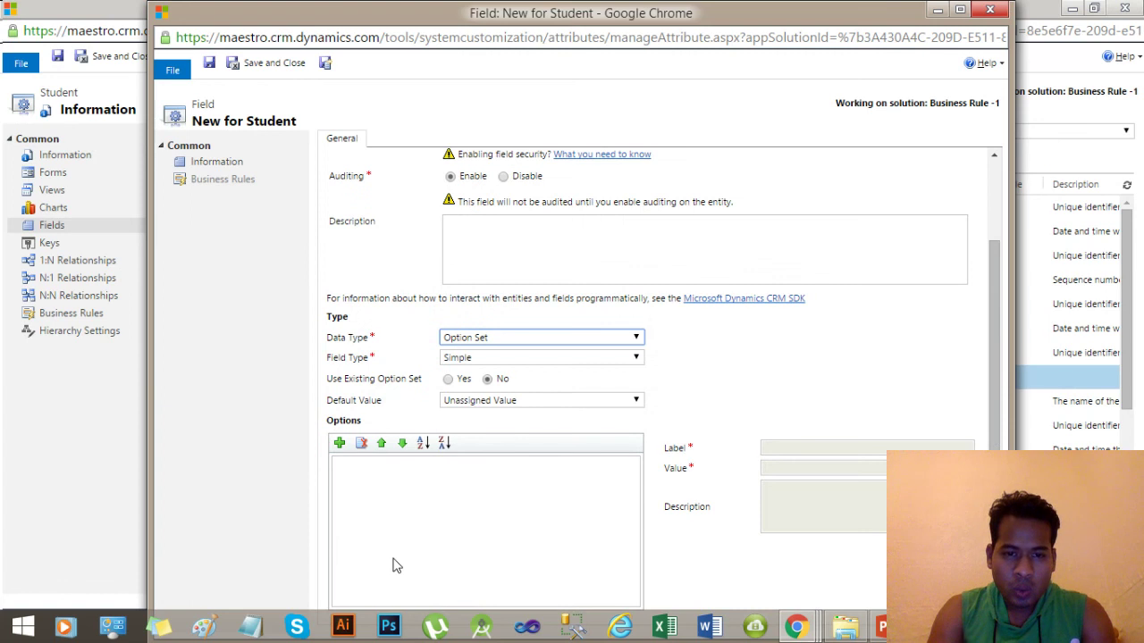
click(339, 444)
click(340, 444)
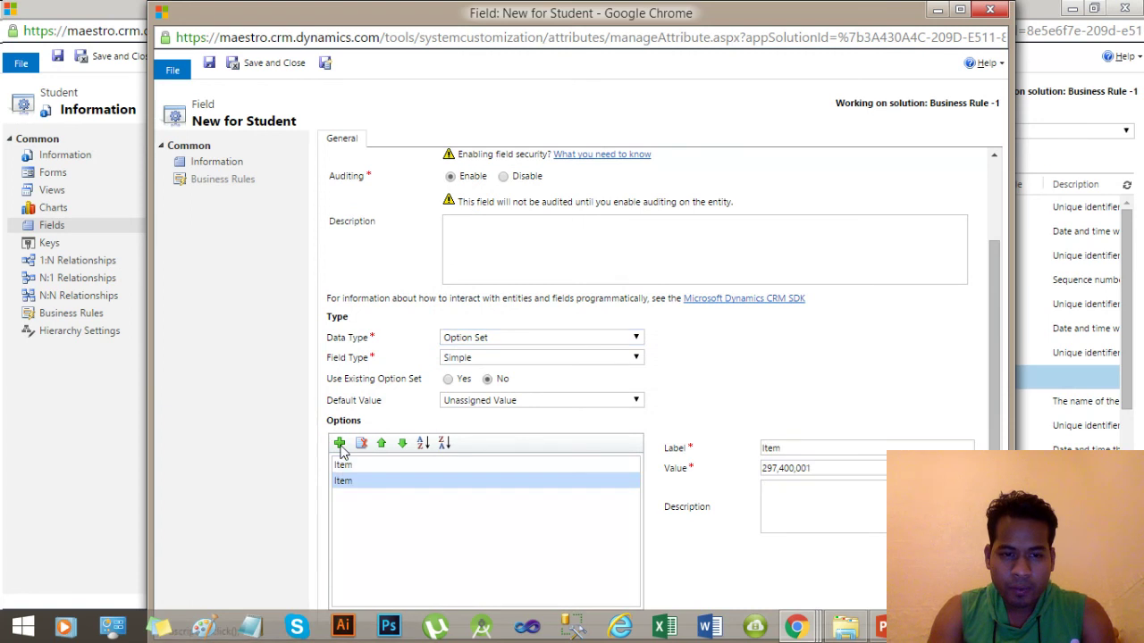
click(339, 444)
Label the first two options MCA and MBA.
click(345, 465)
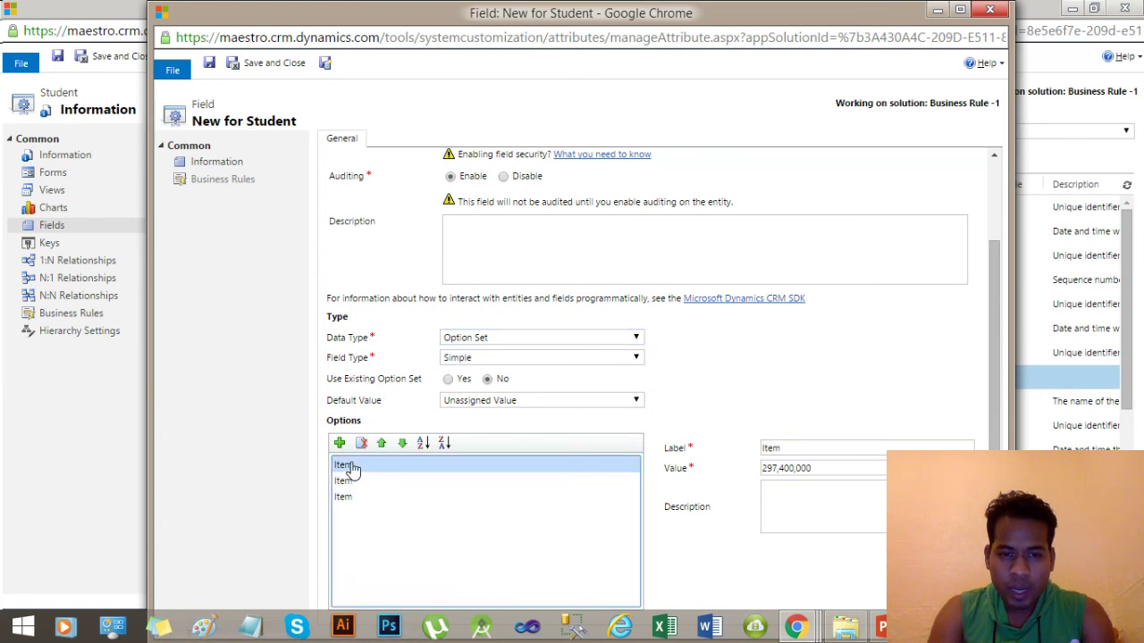
double_click(771, 449)
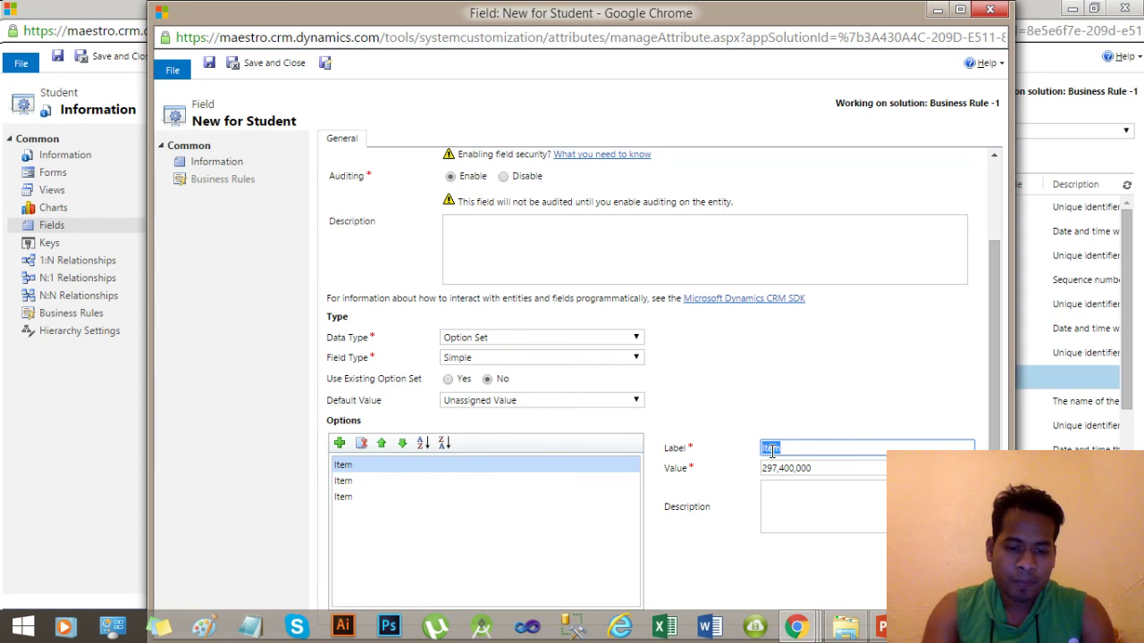
text(MTCCCA)
key(BackSpace)
key(BackSpace)
key(BackSpace)
key(BackSpace)
text(CA)
click(682, 489)
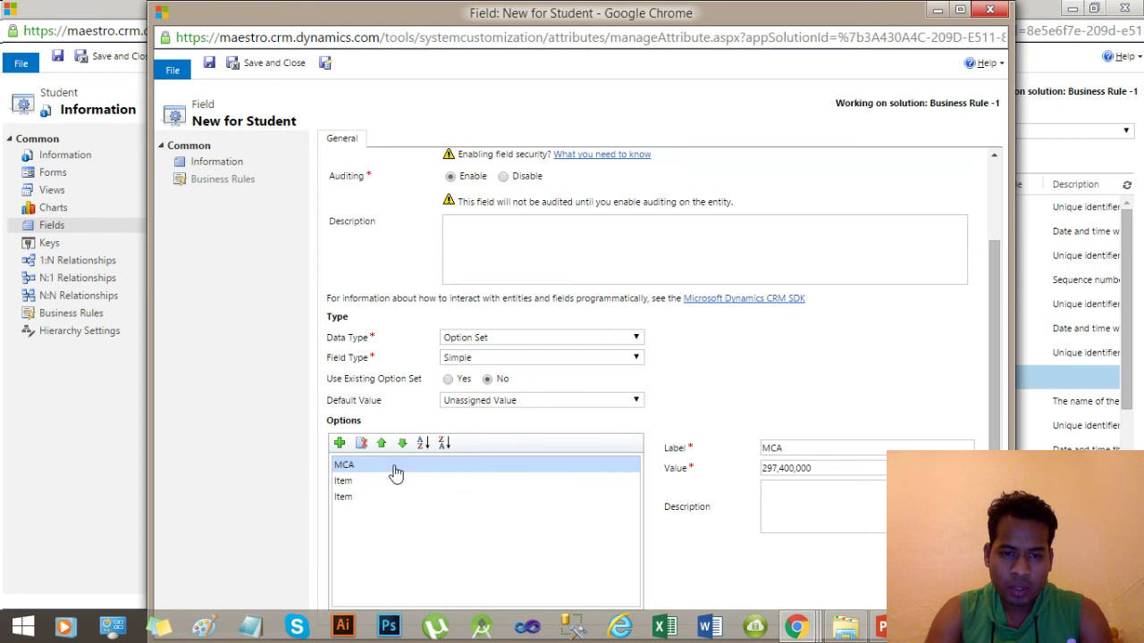
click(345, 482)
click(774, 449)
double_click(774, 449)
text(MBA)
Label the third option B.Tech and leave the default value Unassigned.
click(344, 500)
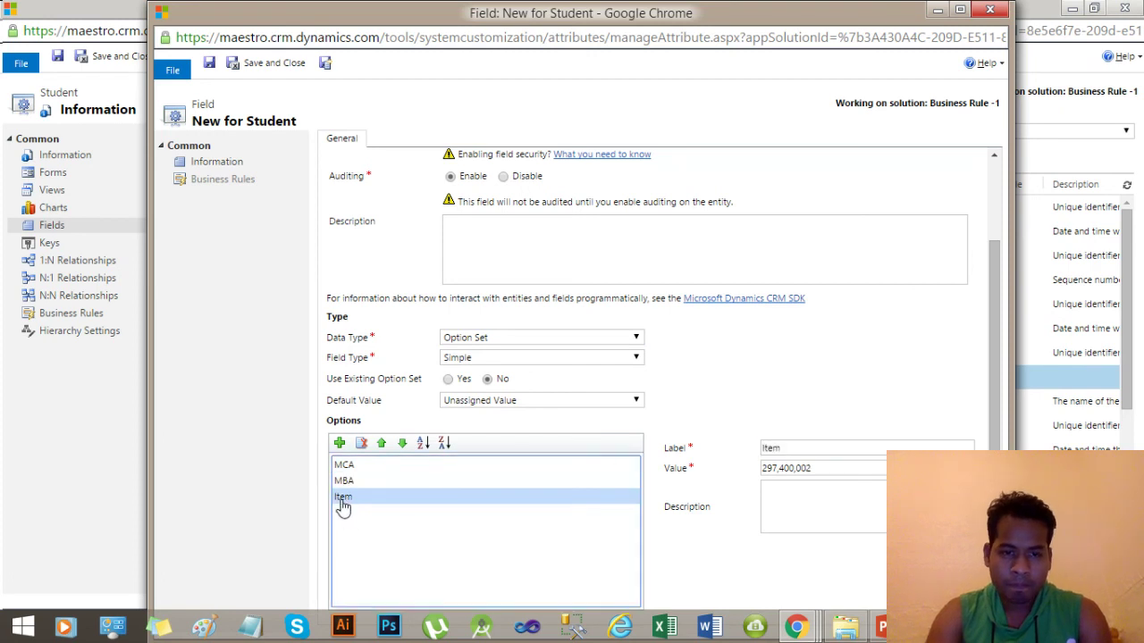
double_click(771, 448)
text(B)
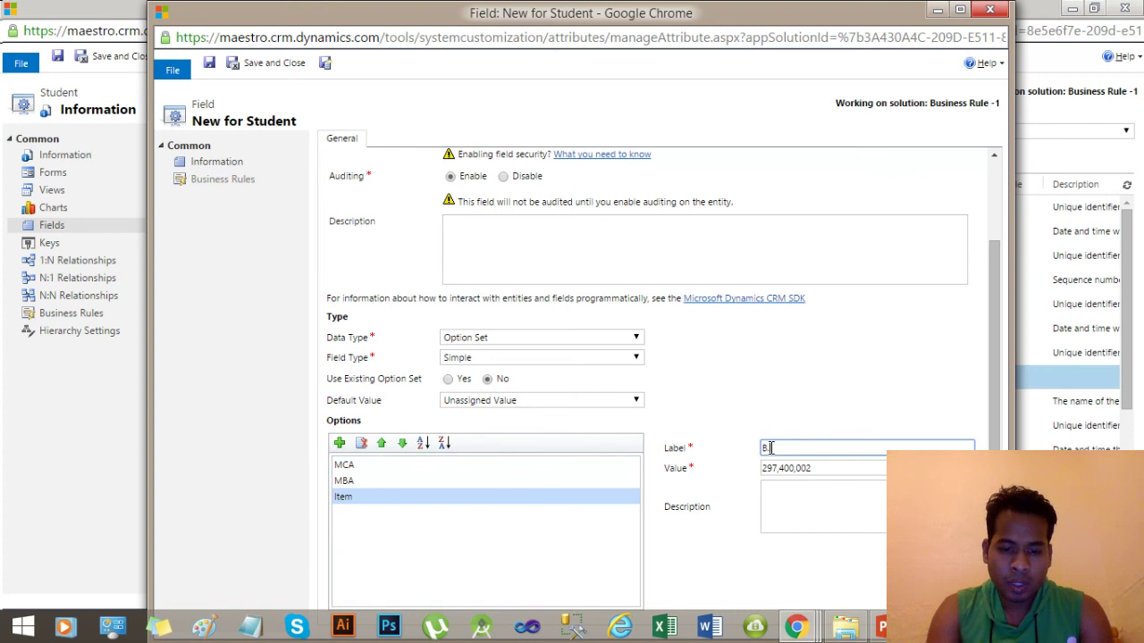
text(.Tech)
click(855, 351)
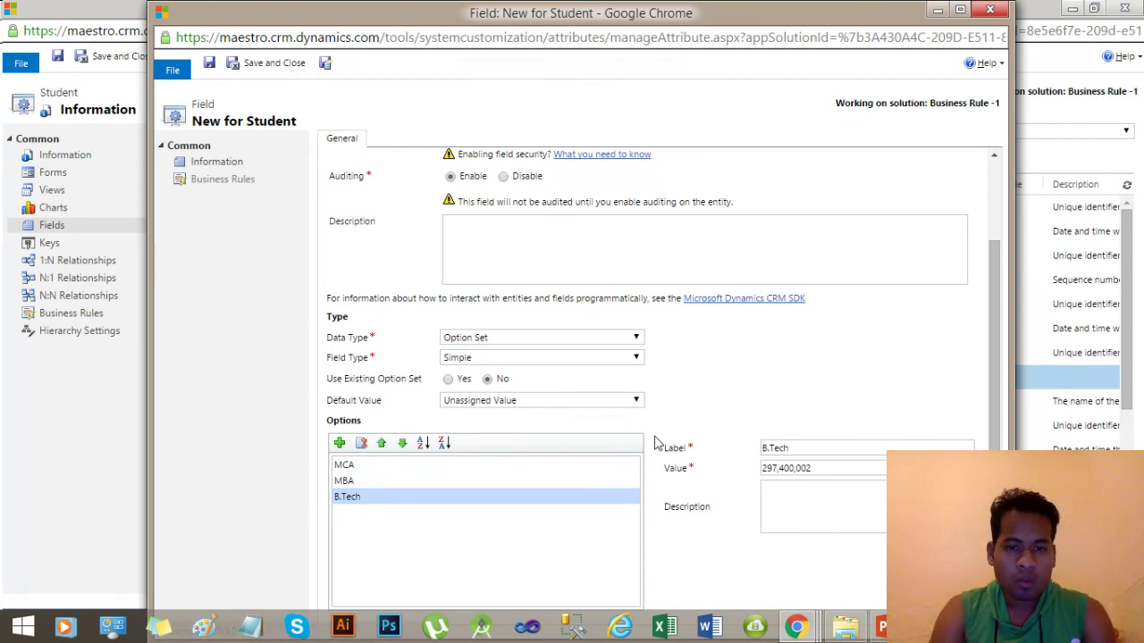
click(626, 404)
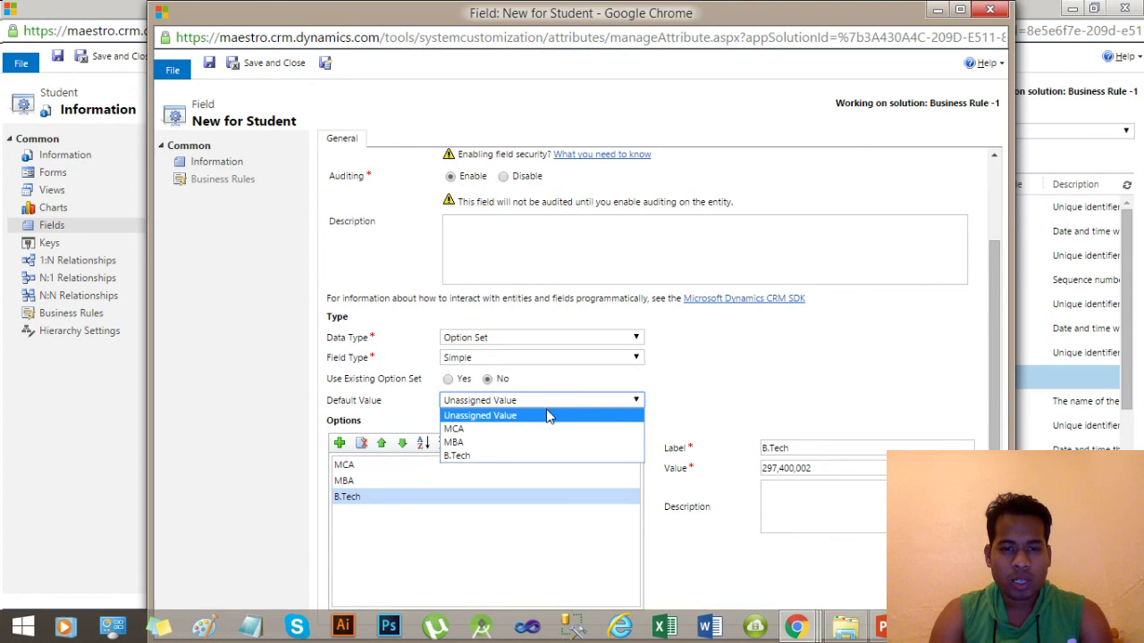
click(762, 393)
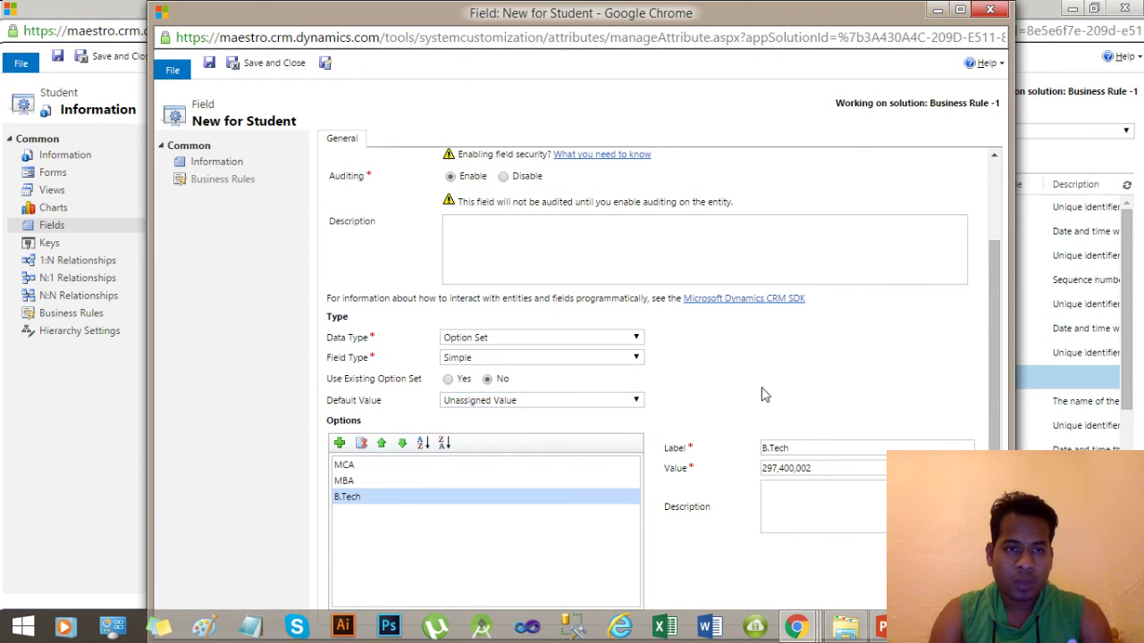
Save and close the Interested In field, then open the Student's Main Information form.
click(272, 64)
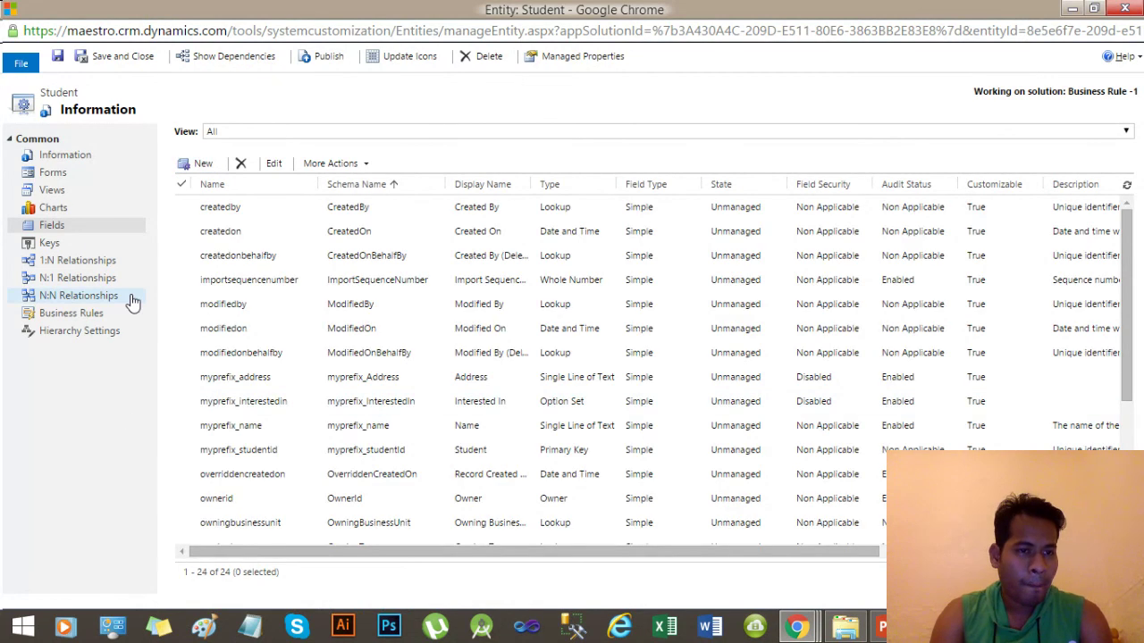
click(69, 181)
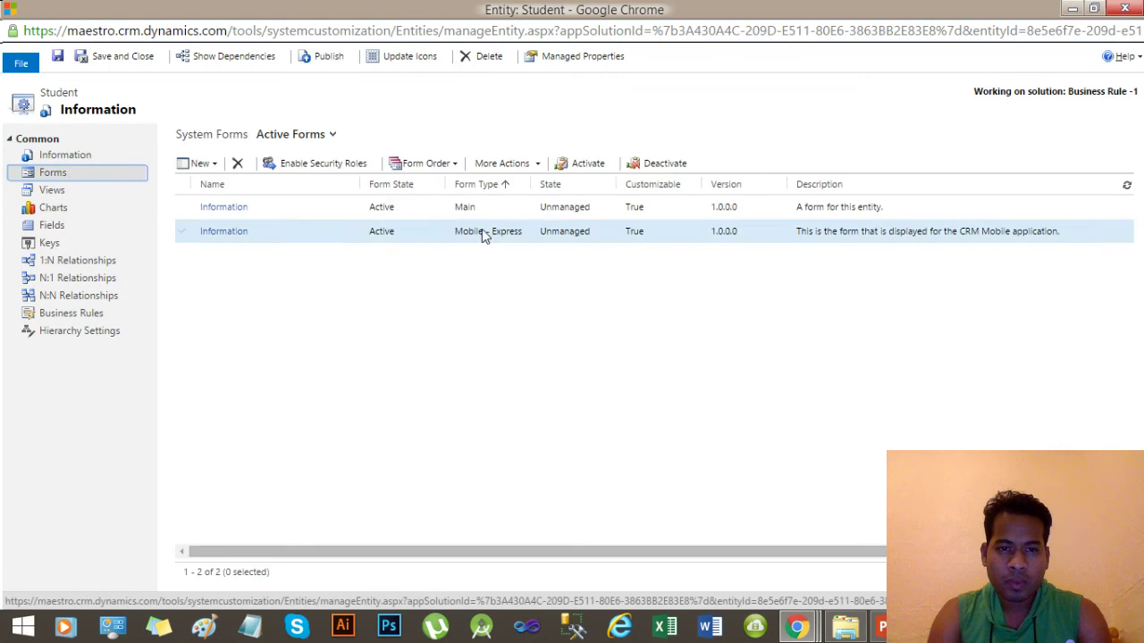
click(512, 219)
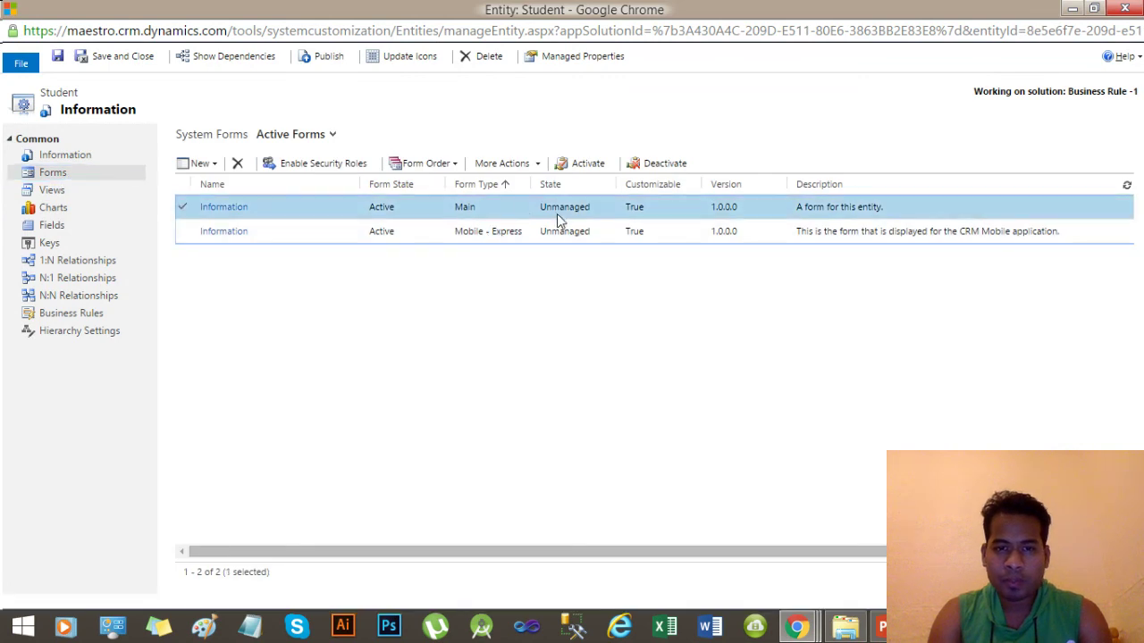
double_click(496, 205)
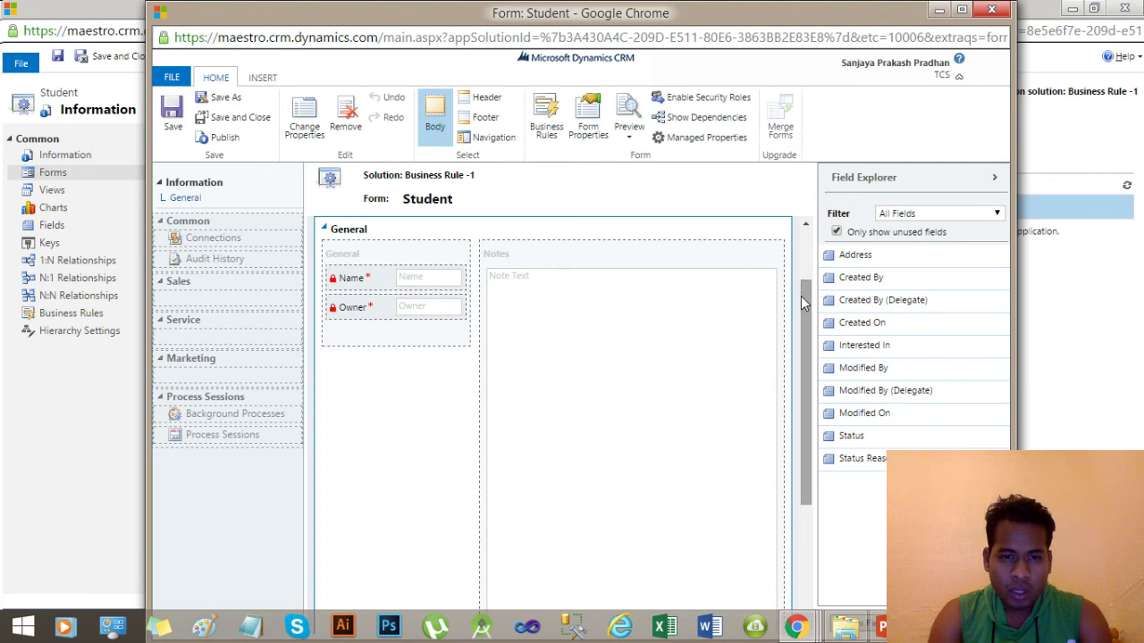
Place Address and then Interested In below it in the General section of the form.
drag(800, 295, 801, 300)
click(372, 272)
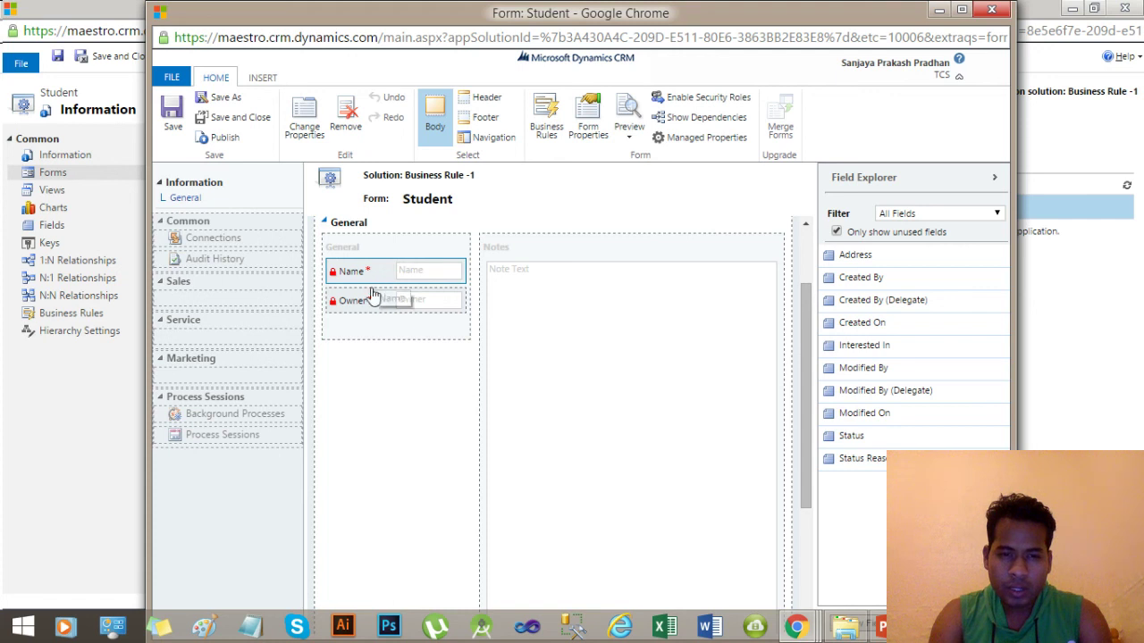
click(383, 334)
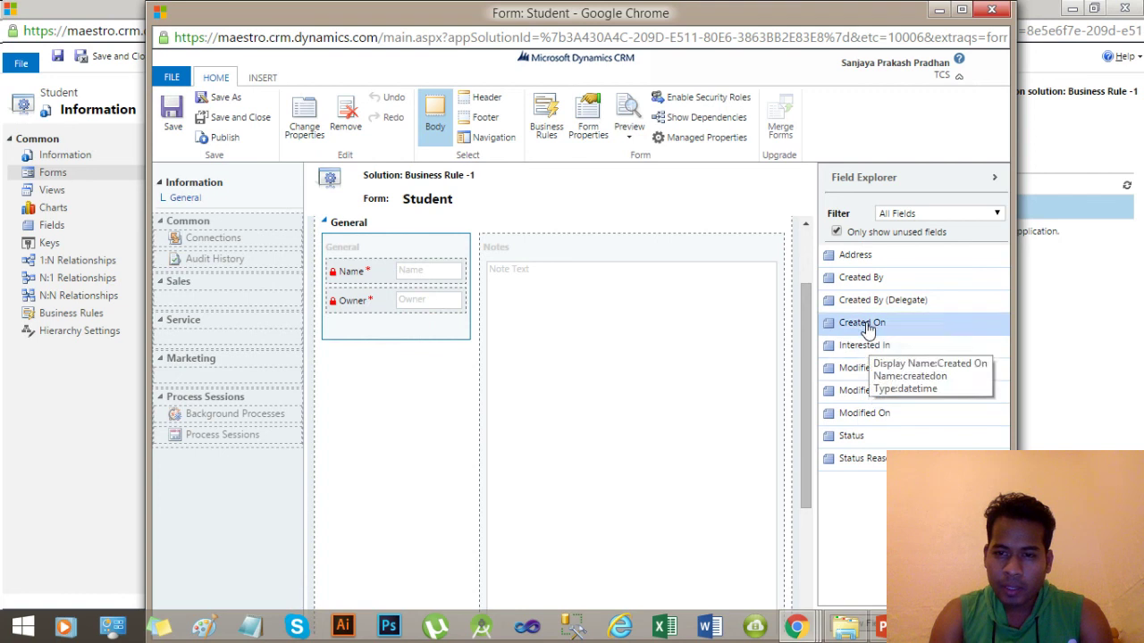
drag(861, 259, 373, 337)
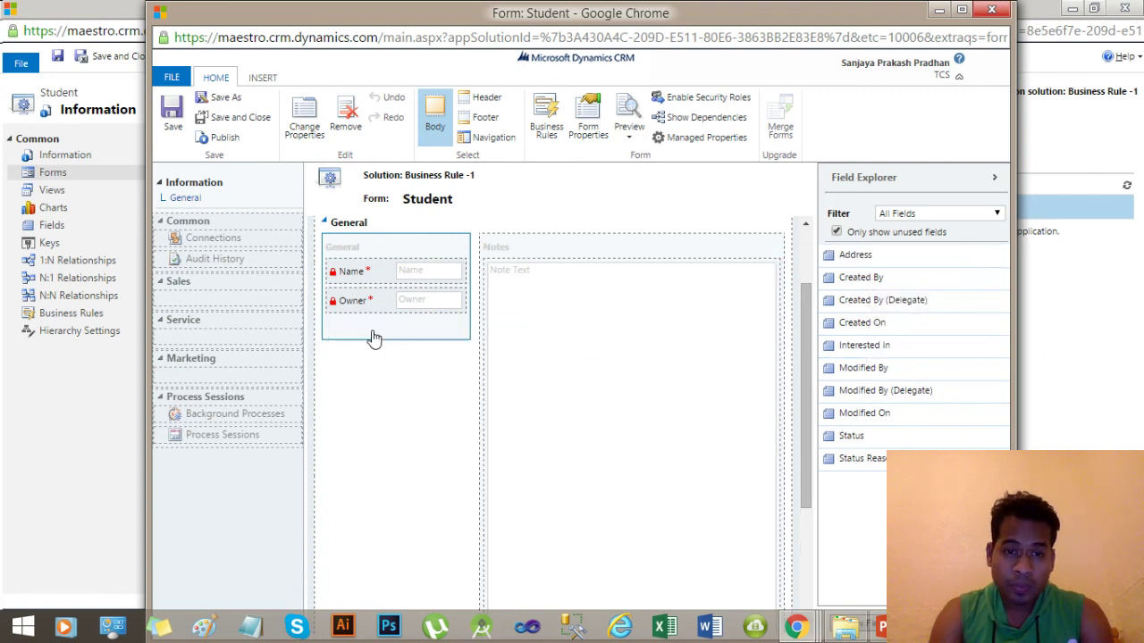
drag(906, 257, 391, 328)
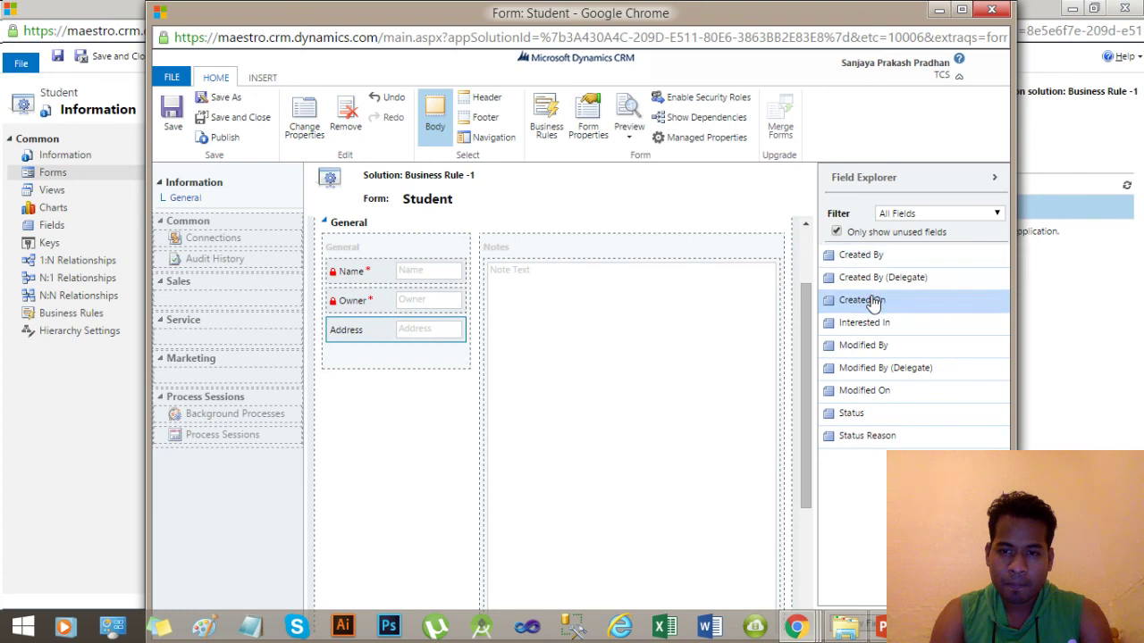
drag(865, 326, 396, 355)
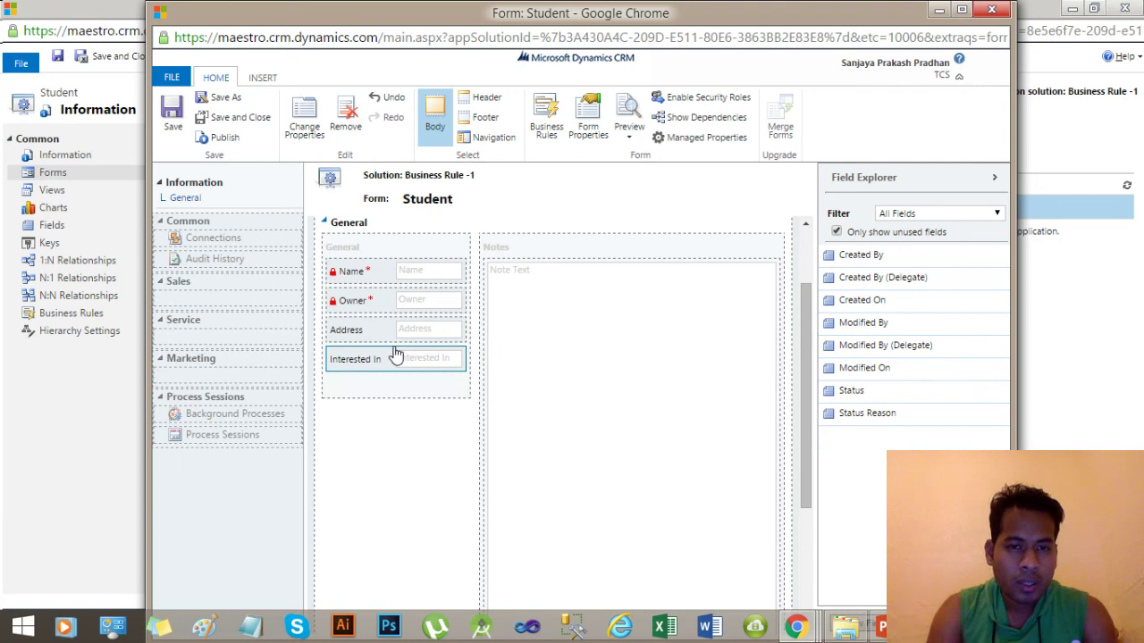
Save and publish the Student form, then close the form editor.
click(169, 119)
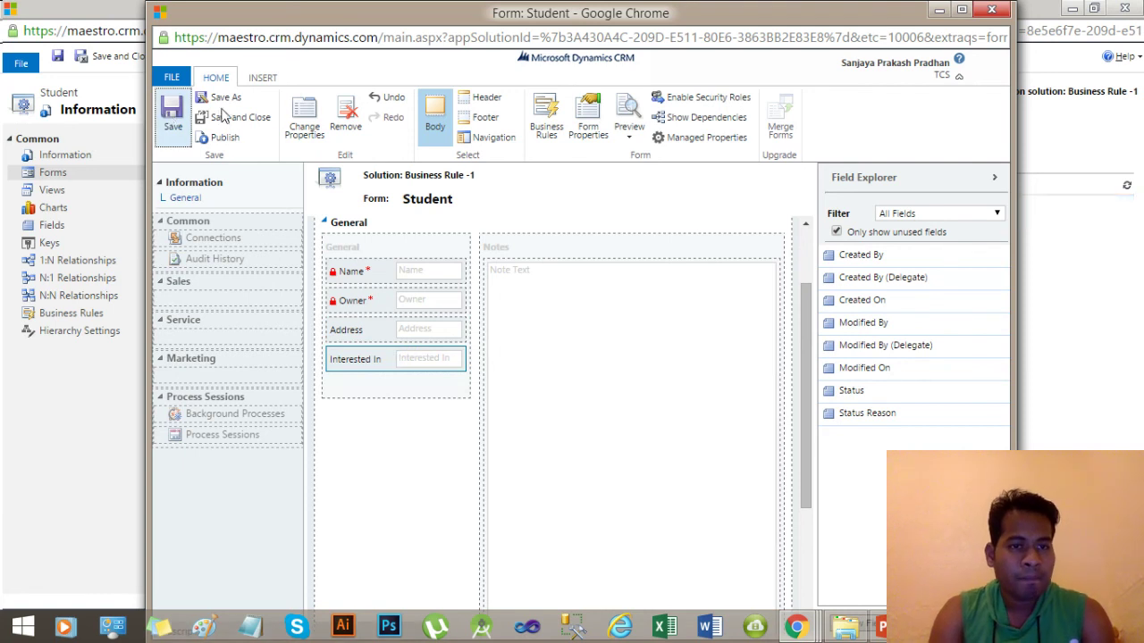
click(223, 141)
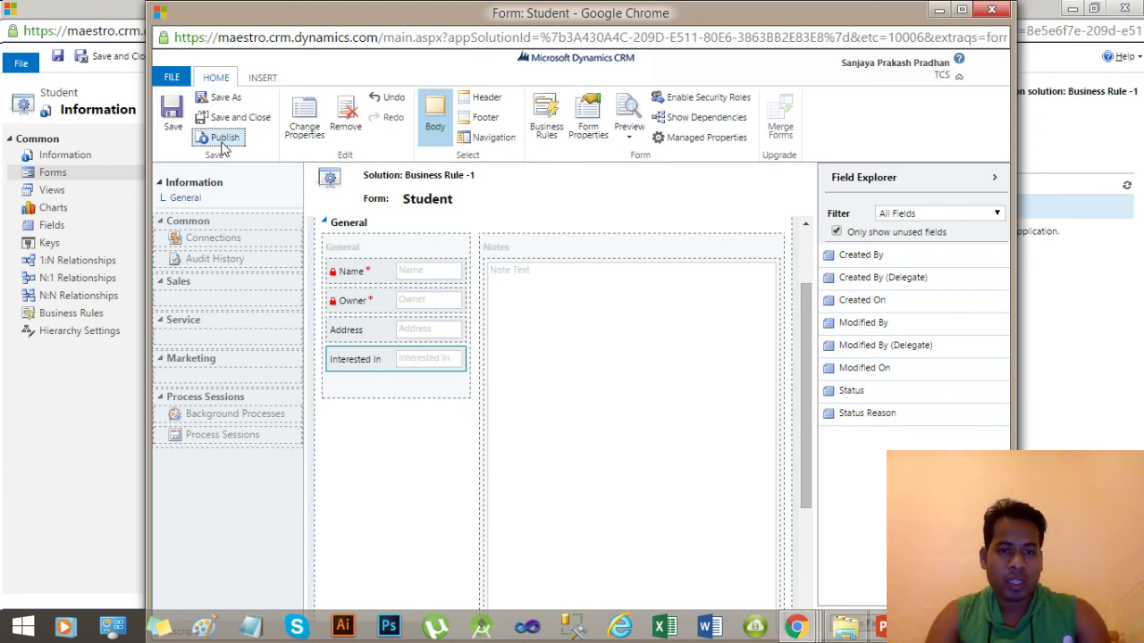
click(992, 10)
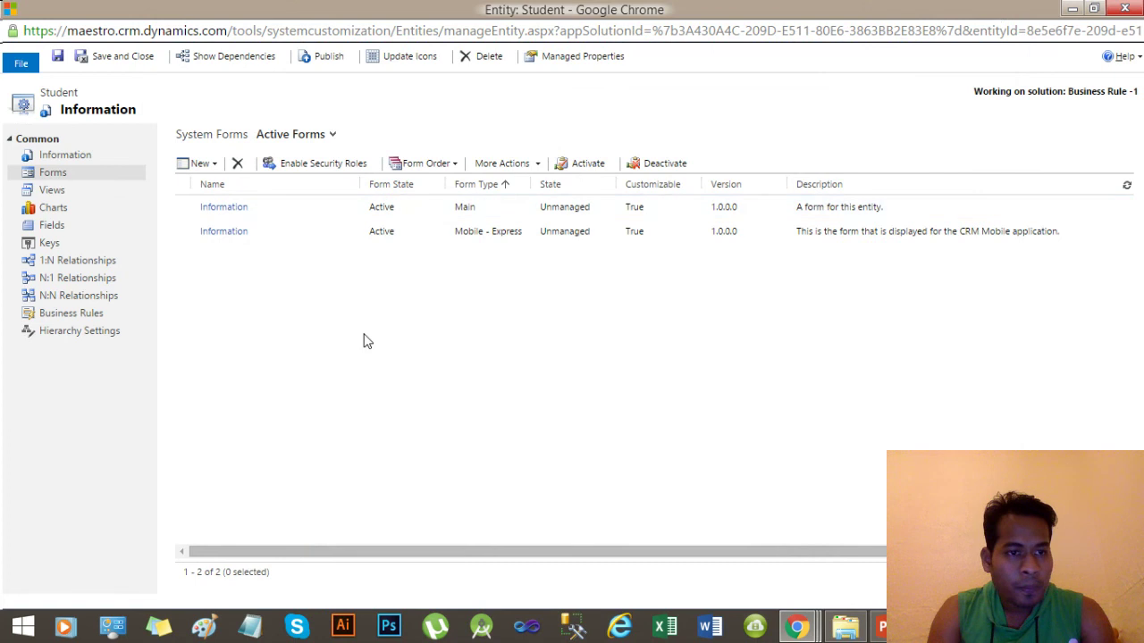
Add Address and Interested In columns to the Active Students view.
click(63, 193)
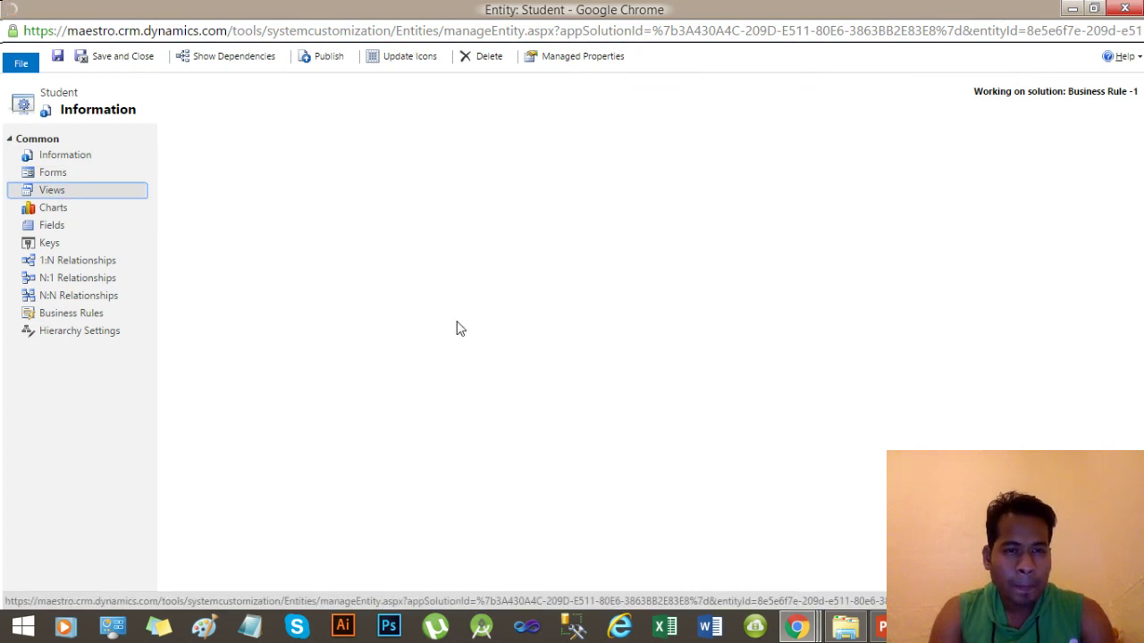
double_click(325, 219)
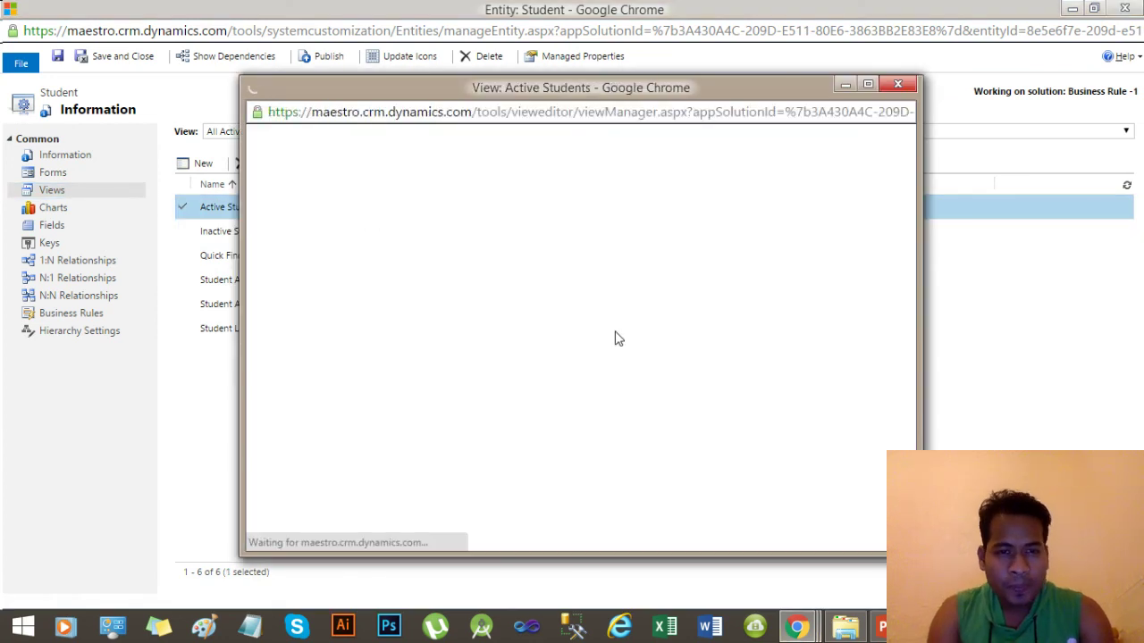
click(411, 227)
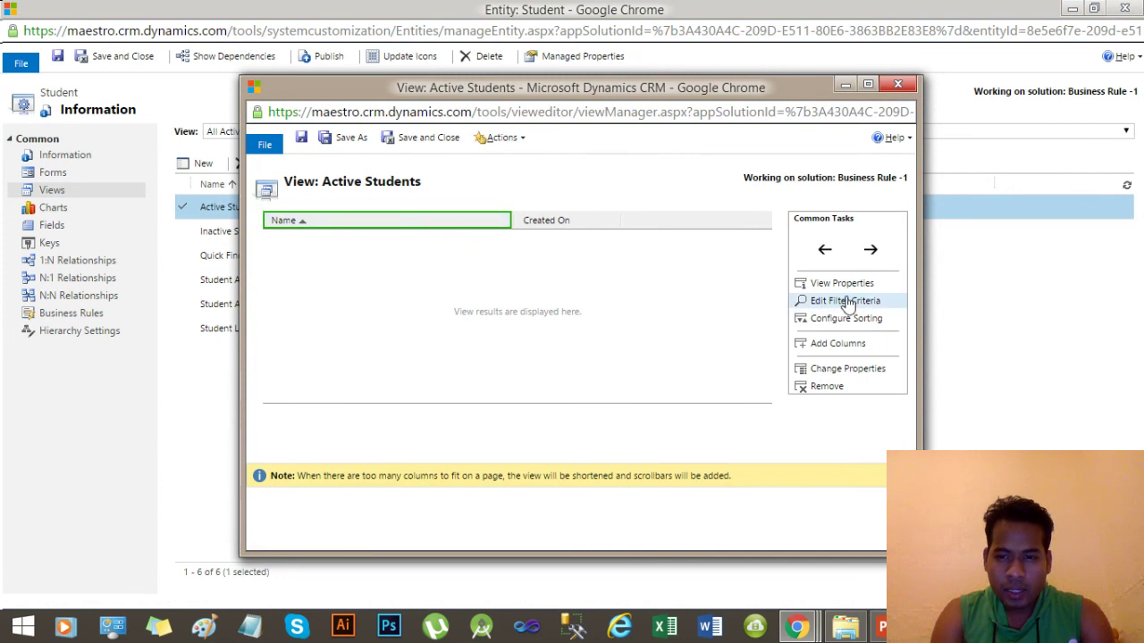
click(838, 345)
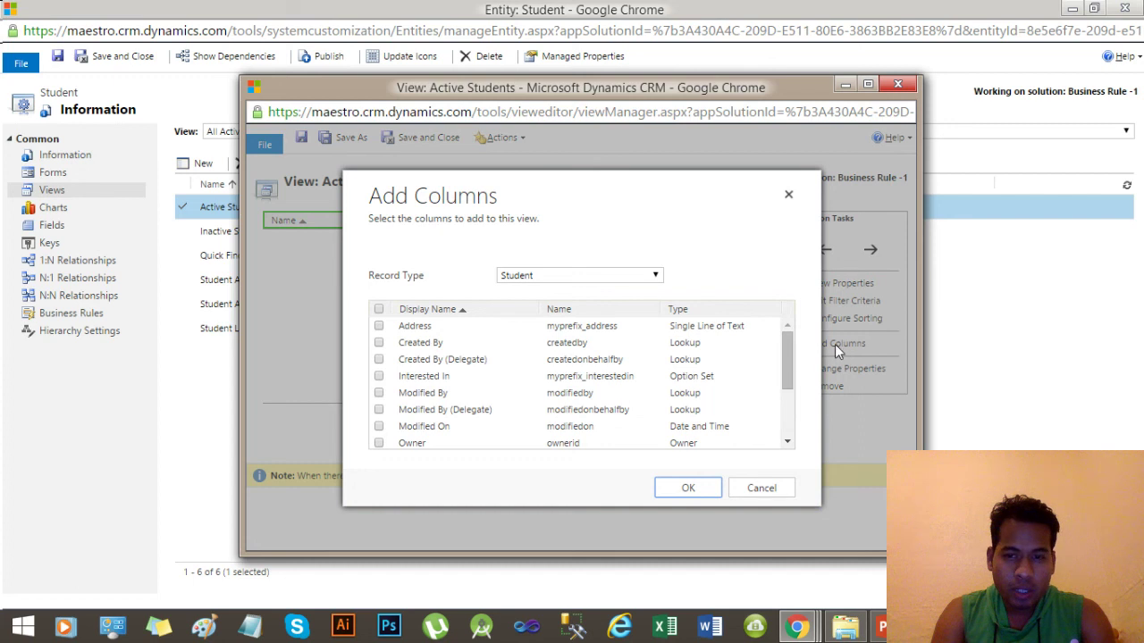
click(377, 327)
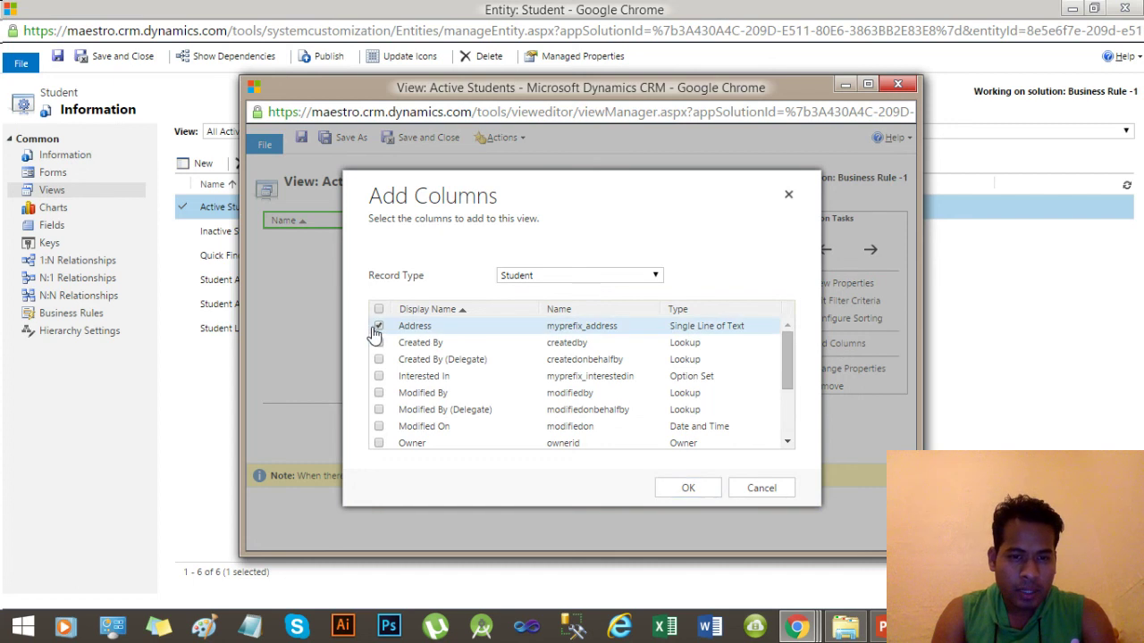
click(686, 490)
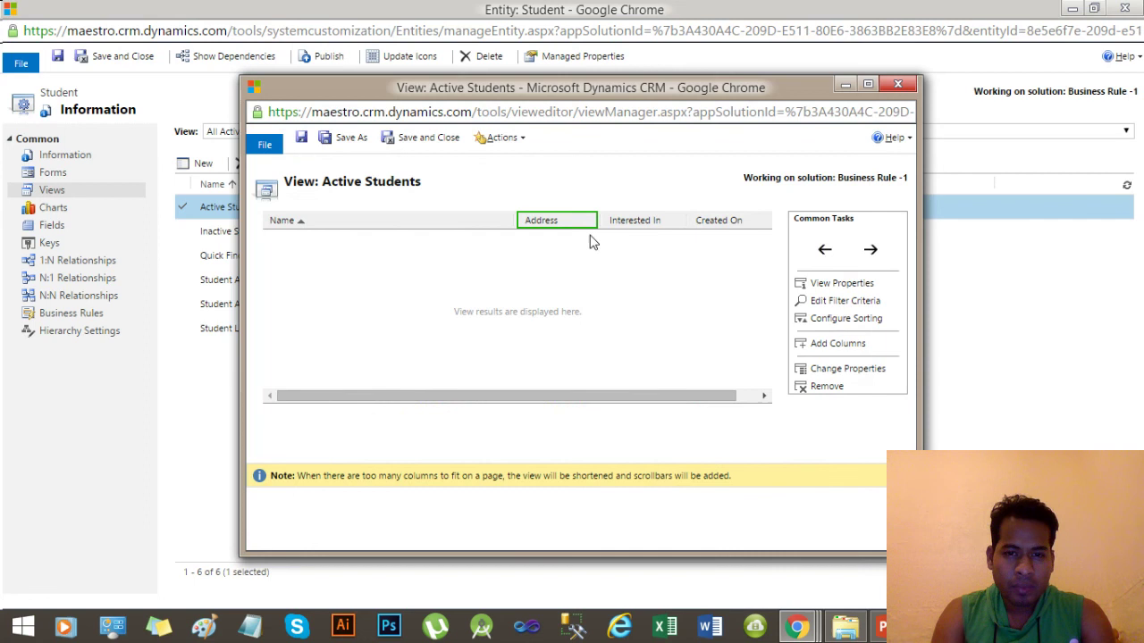
Save and close the Active Students view without making a copy.
click(456, 230)
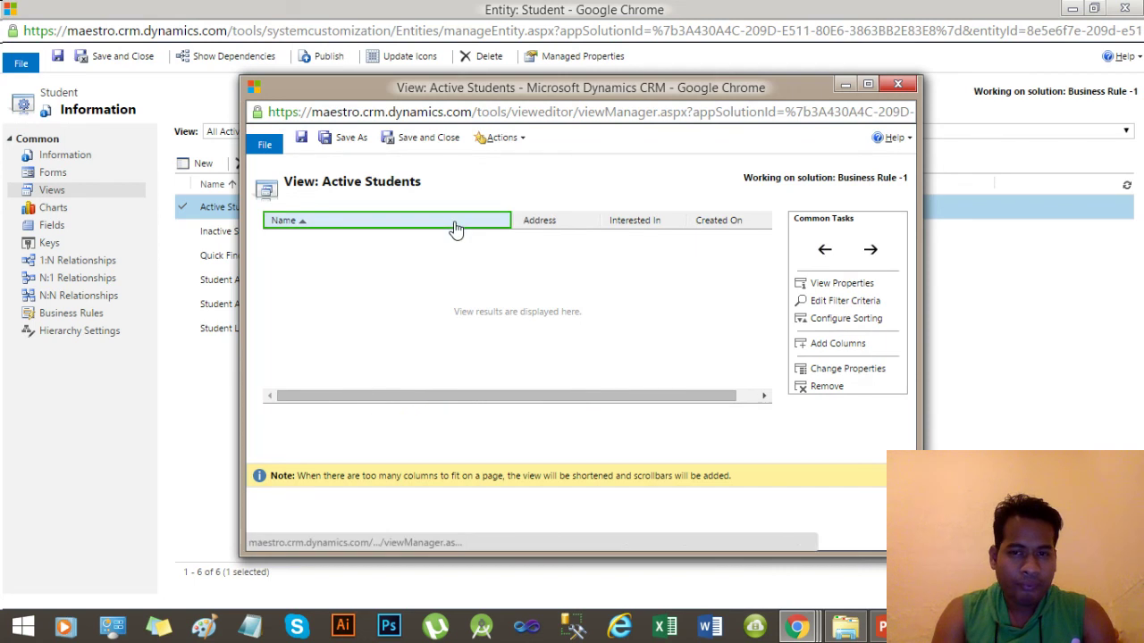
click(346, 139)
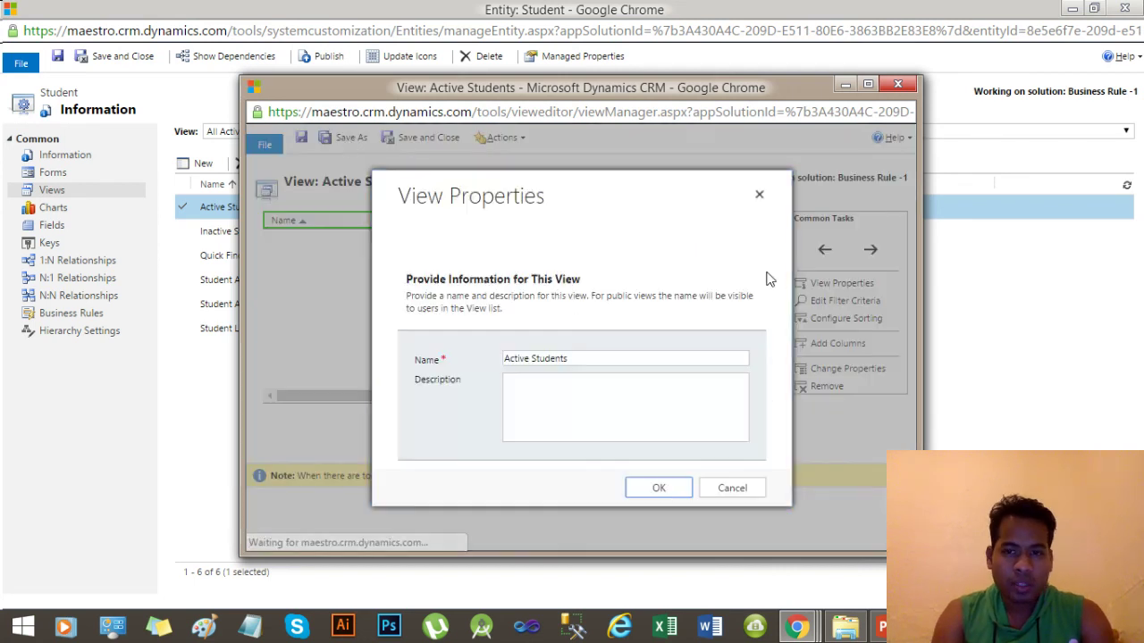
click(759, 196)
click(433, 139)
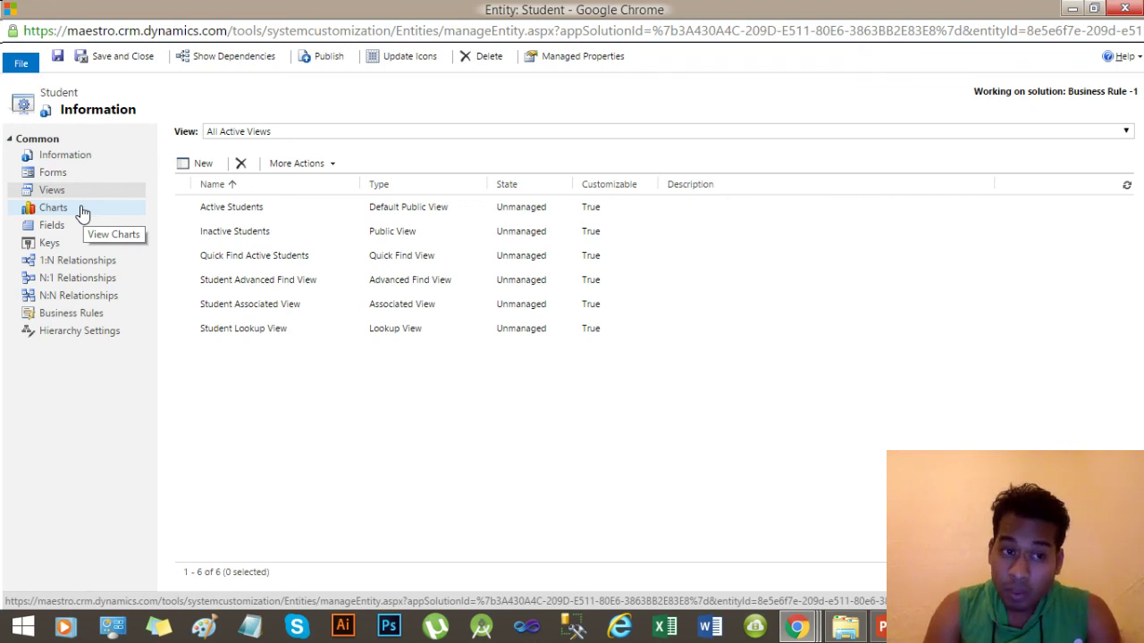
Select the Active Students view and publish the Student entity customizations.
click(72, 174)
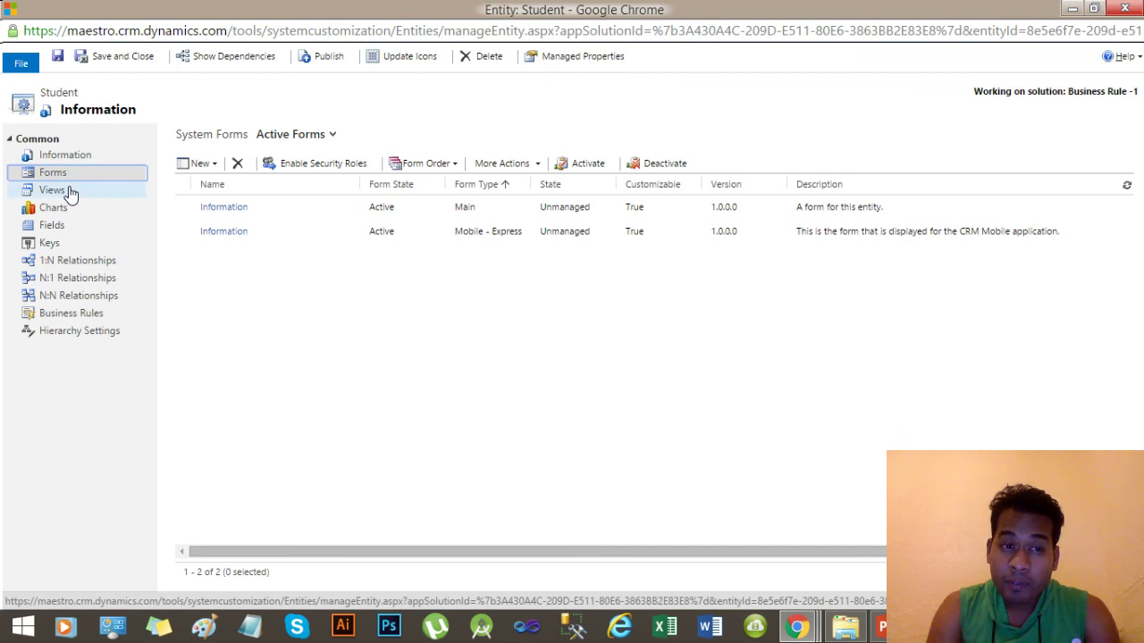
click(71, 191)
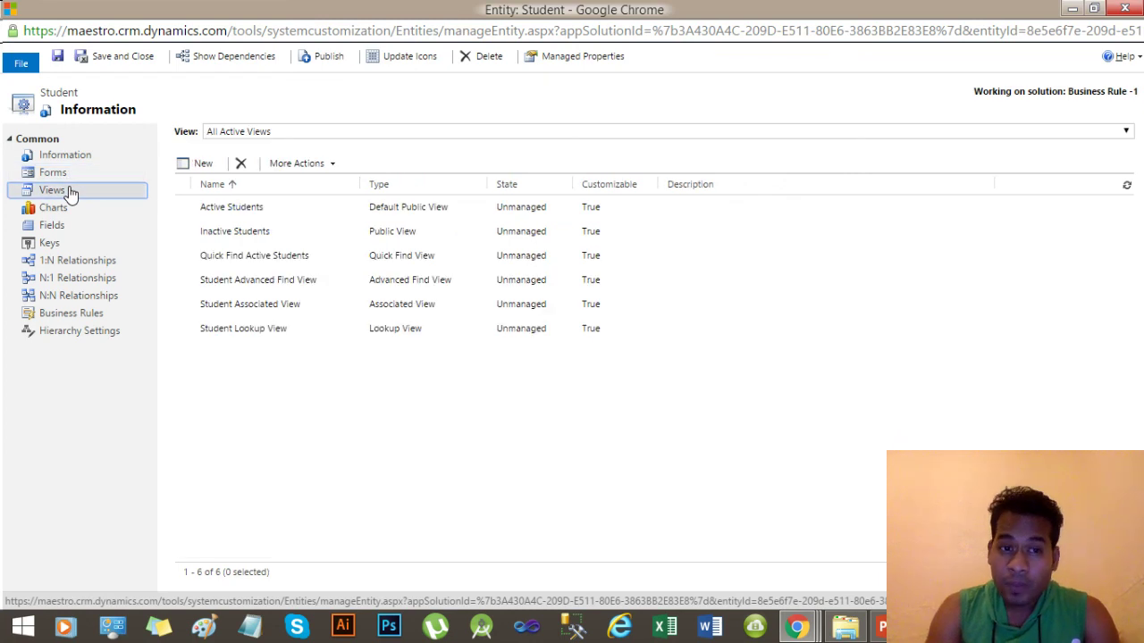
click(295, 214)
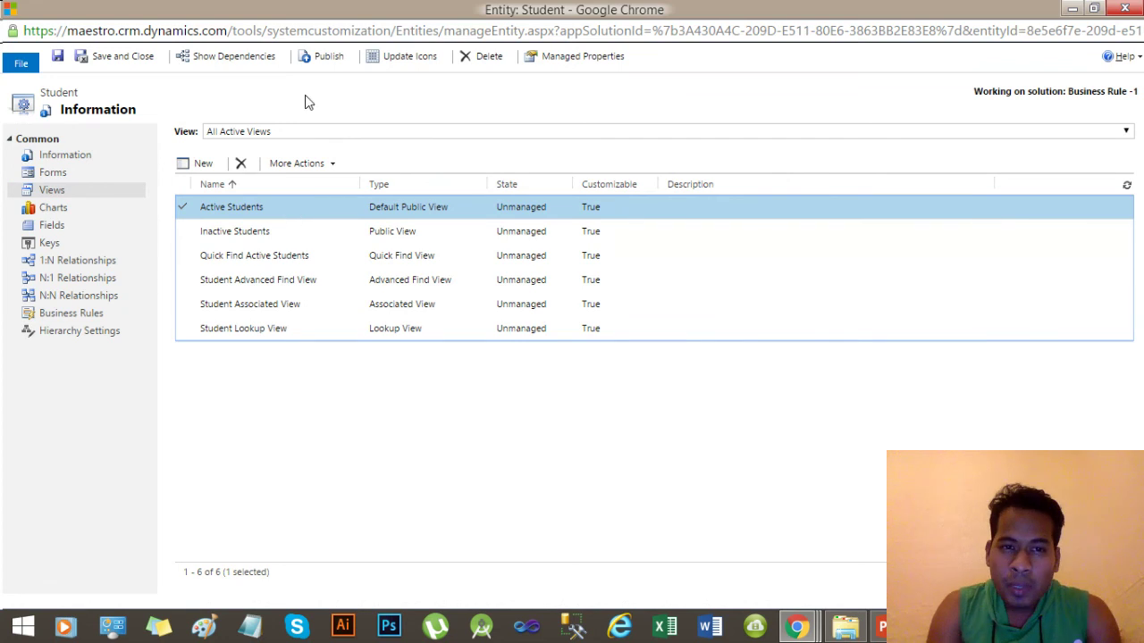
click(317, 61)
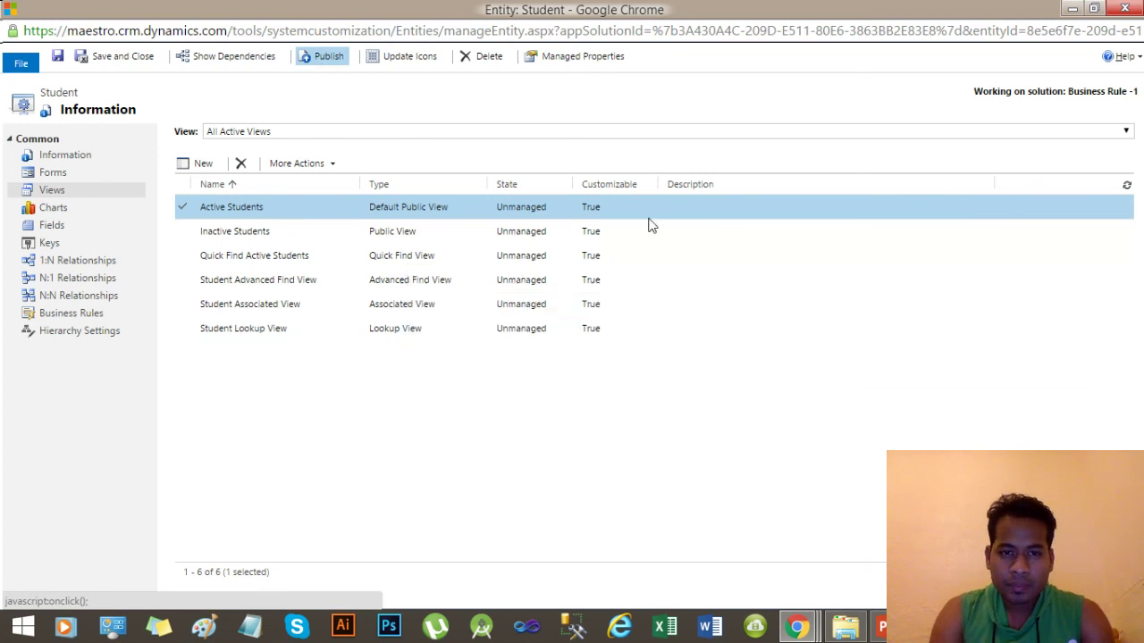
mouse_move(796, 631)
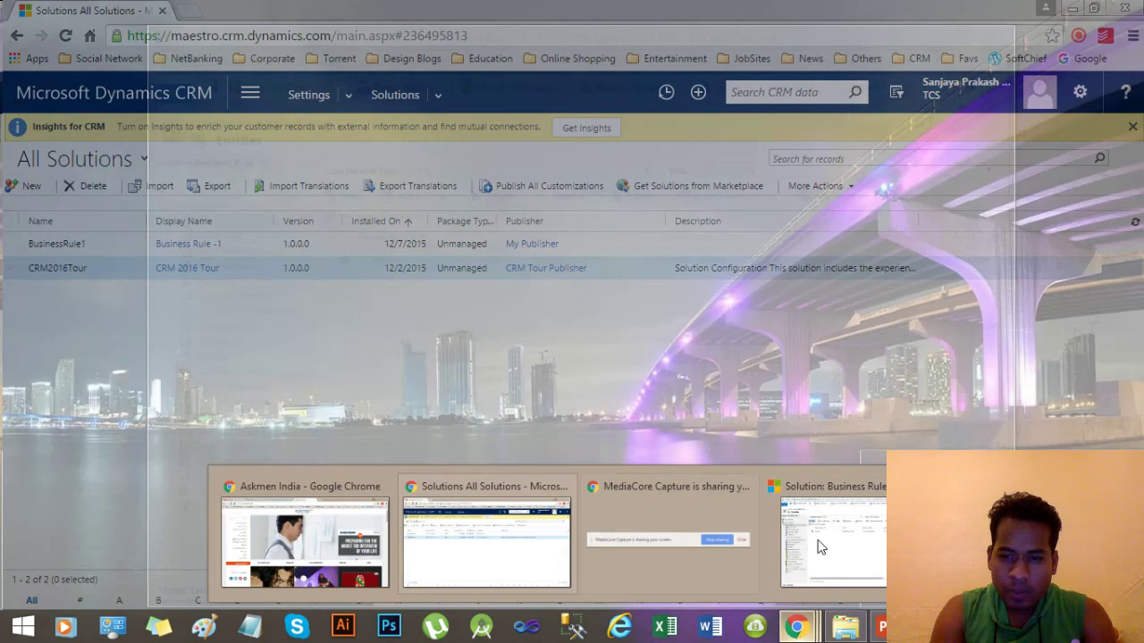
mouse_move(880, 546)
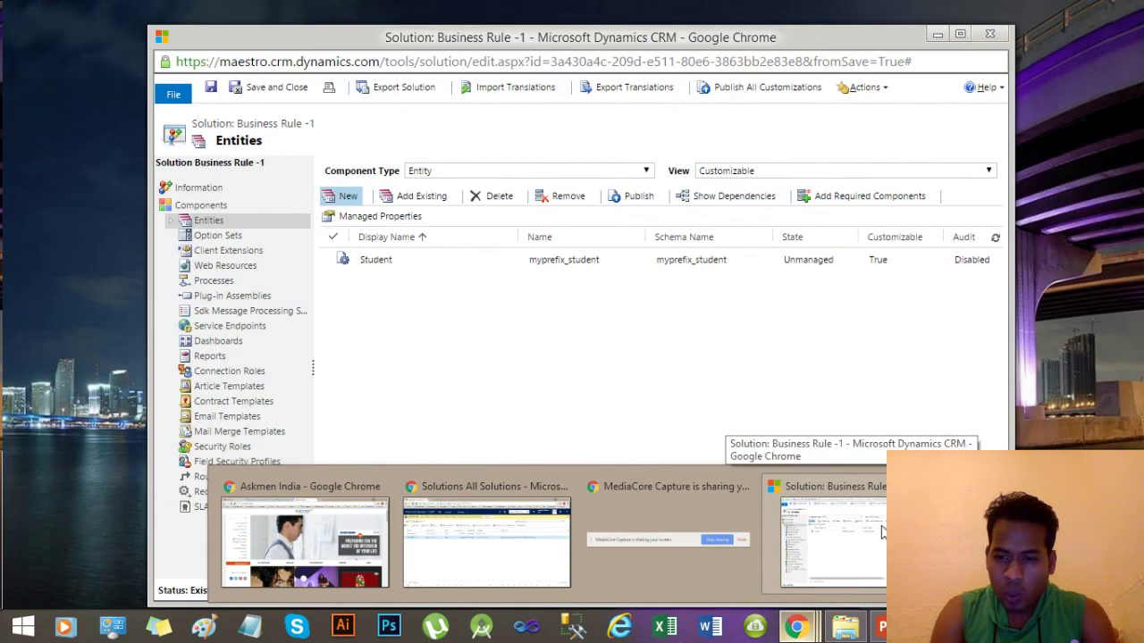
Bring the All Solutions window forward and reload the page.
click(833, 527)
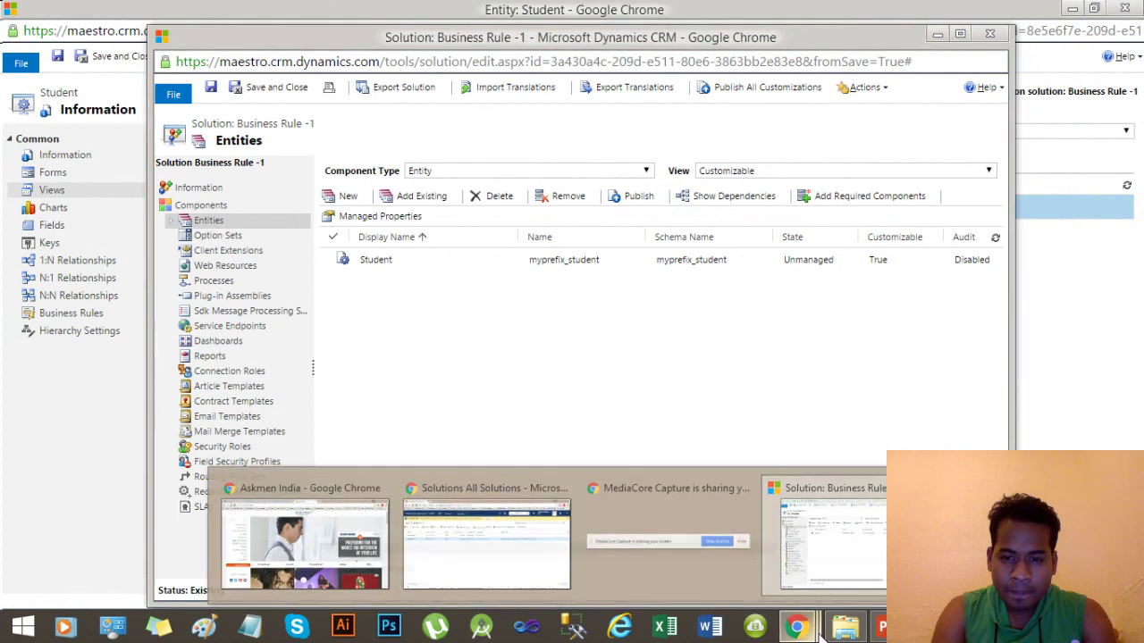
click(514, 533)
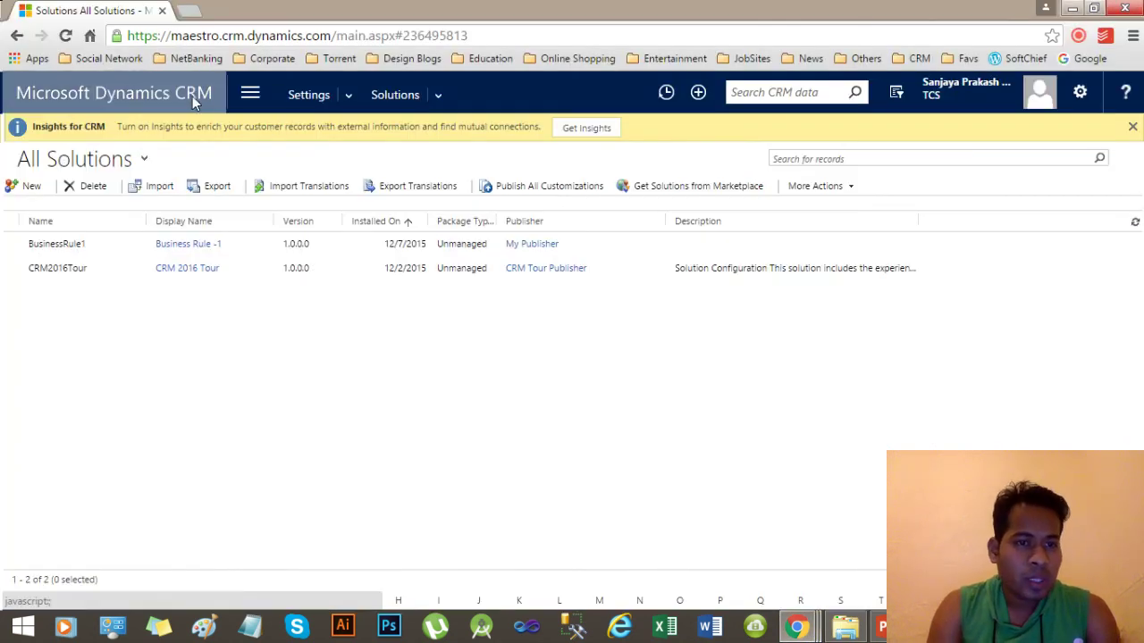
click(65, 36)
click(605, 174)
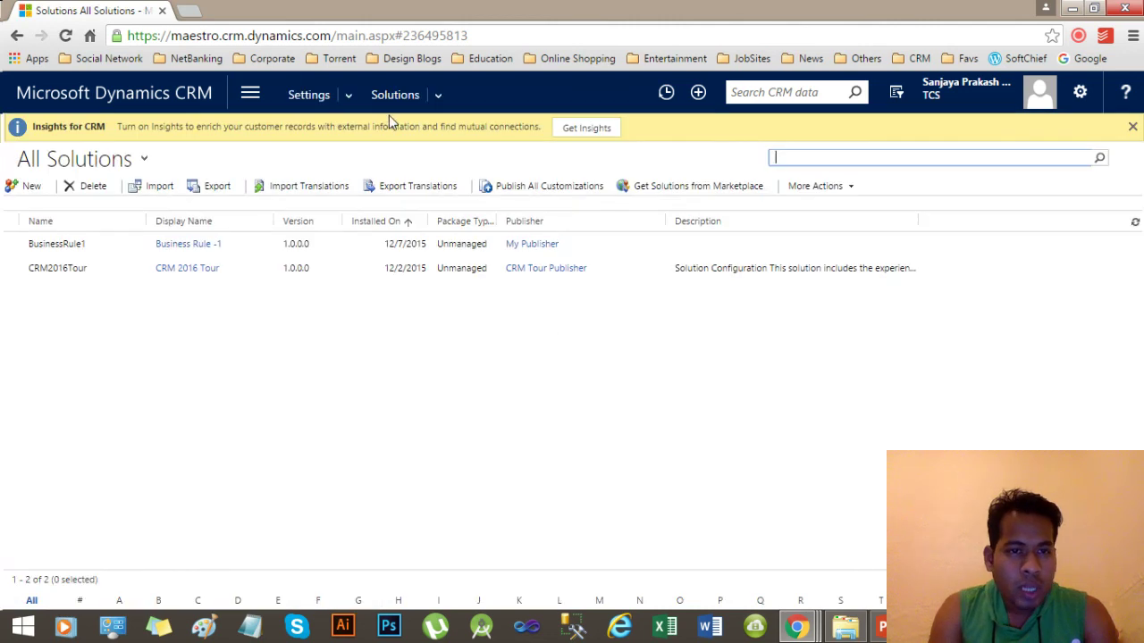
Navigate through Sales to Extensions and open the Students list.
click(250, 97)
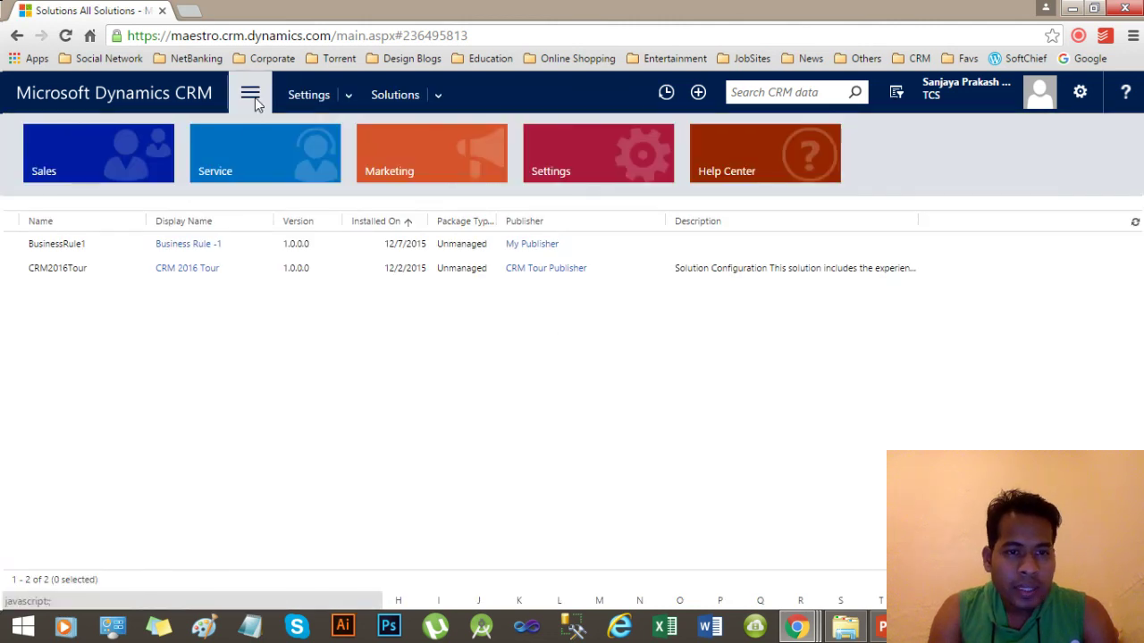
click(144, 160)
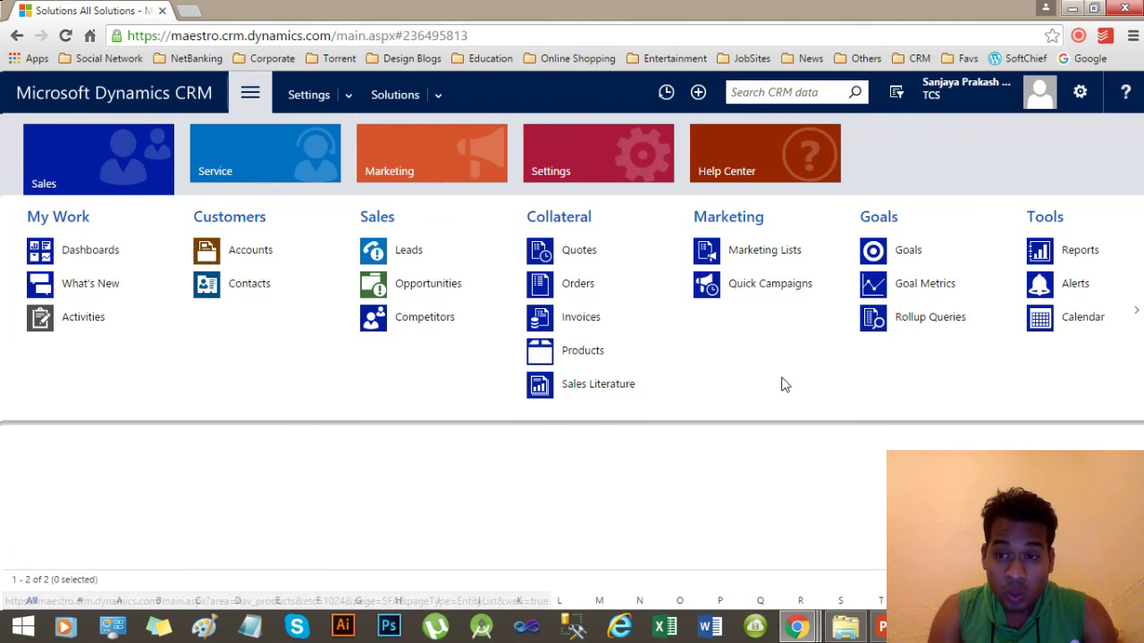
click(1133, 314)
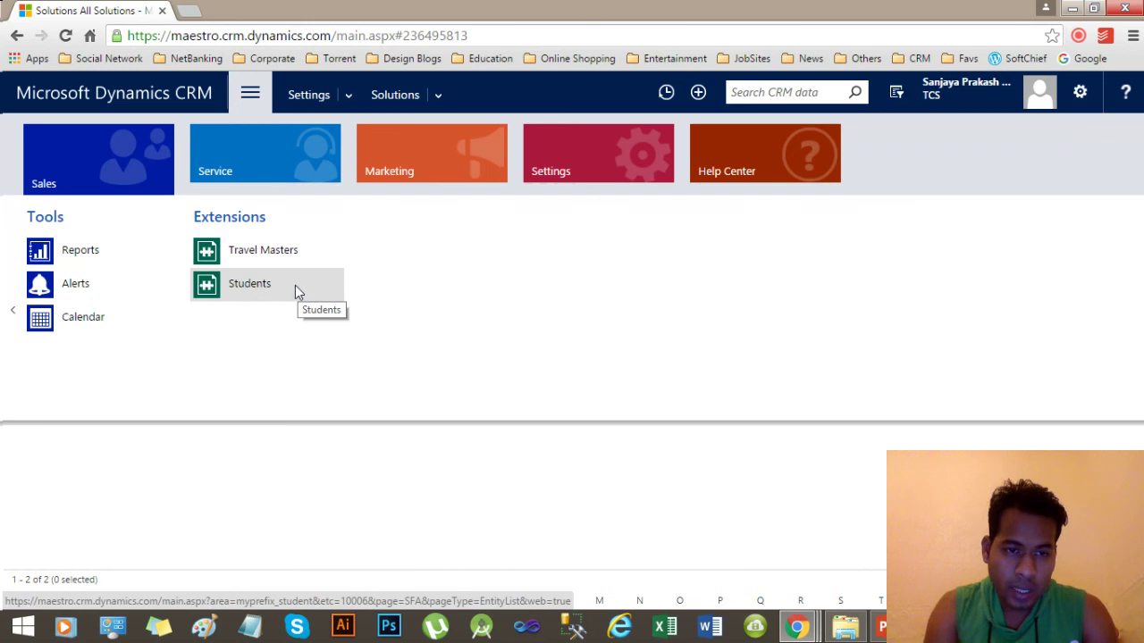
click(255, 285)
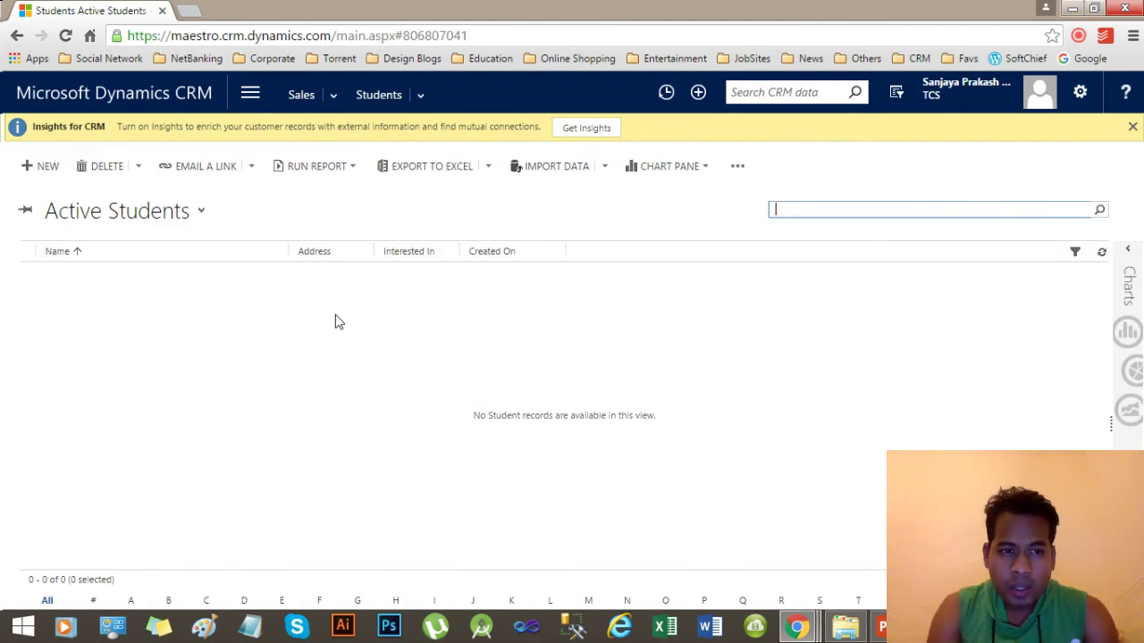
Save a new named student with address Portsmouth, UK and interest MCA, then open Sales.
click(46, 169)
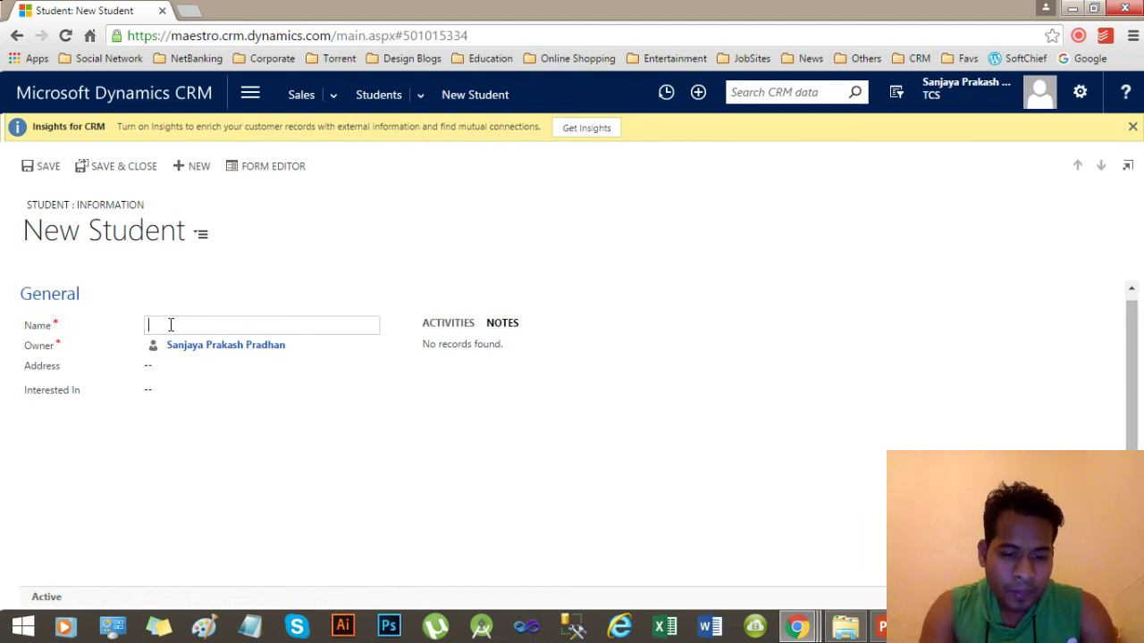
text(Spring)
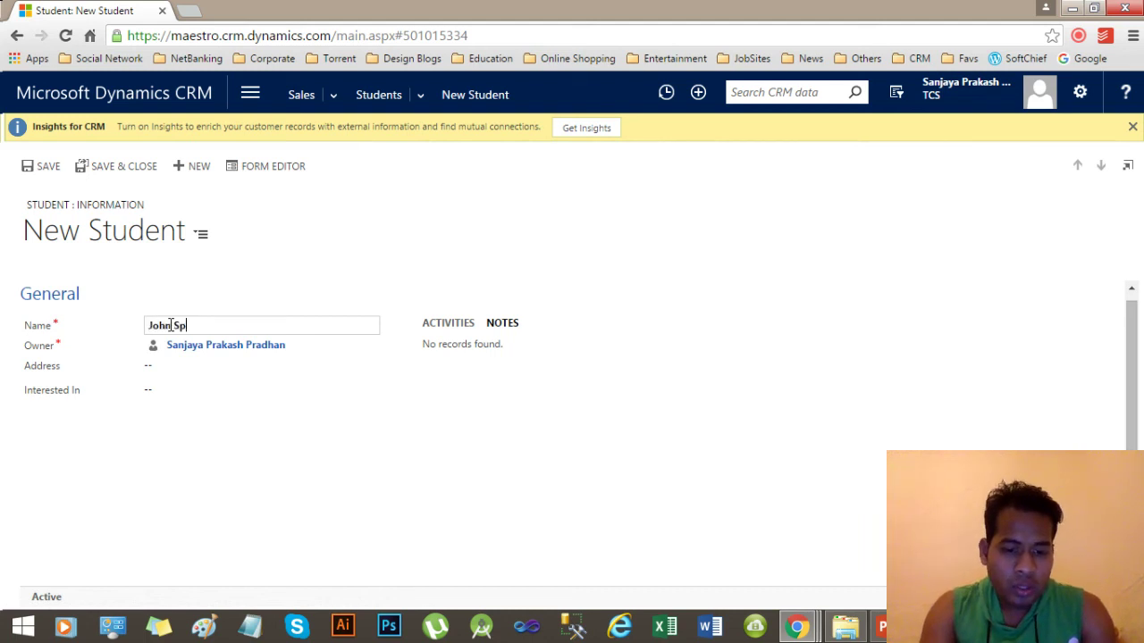
click(184, 370)
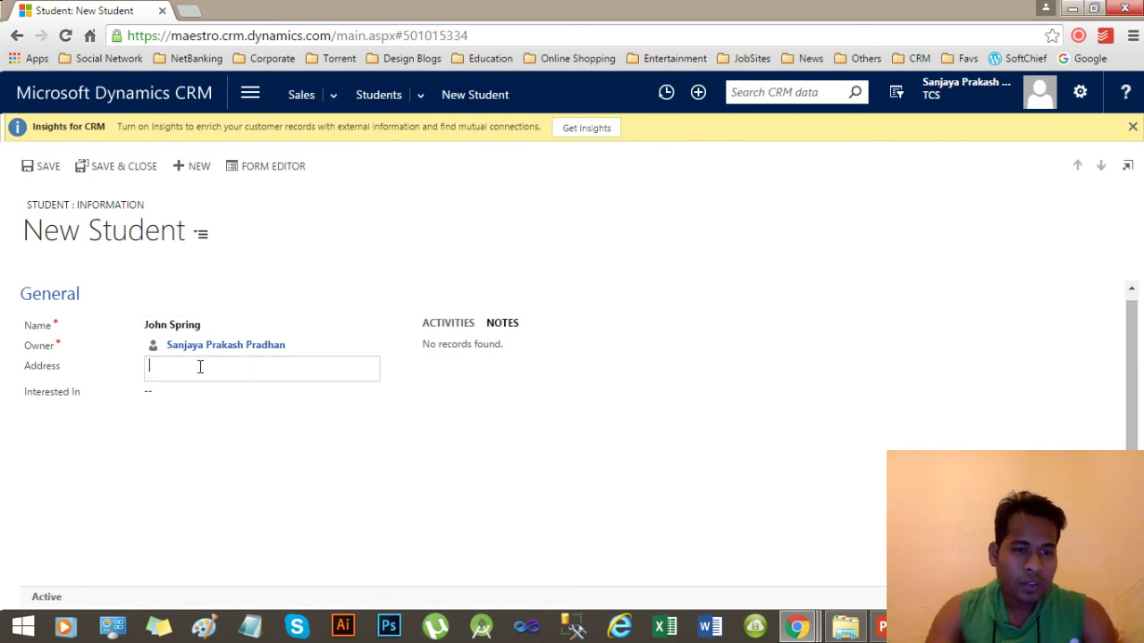
text(Portsmo)
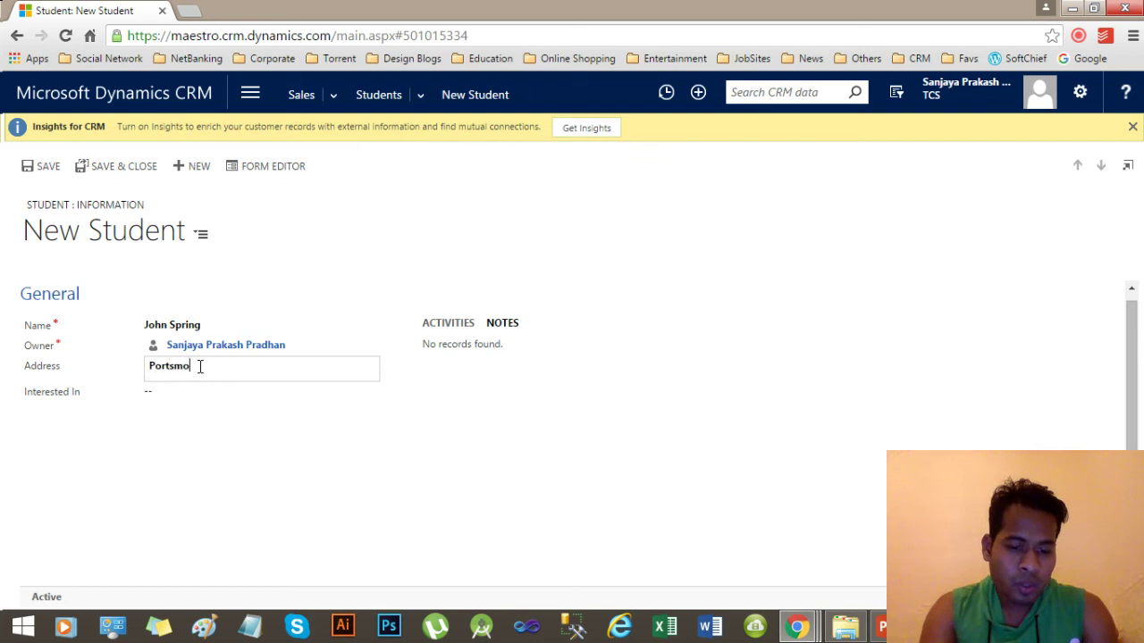
text(uth, UK)
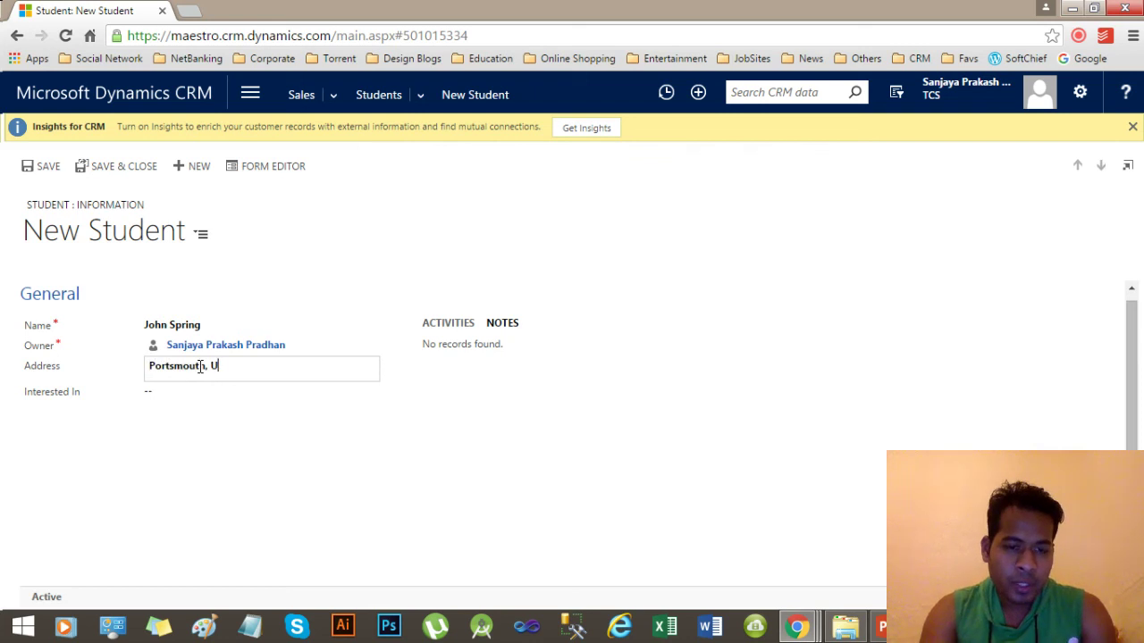
click(180, 399)
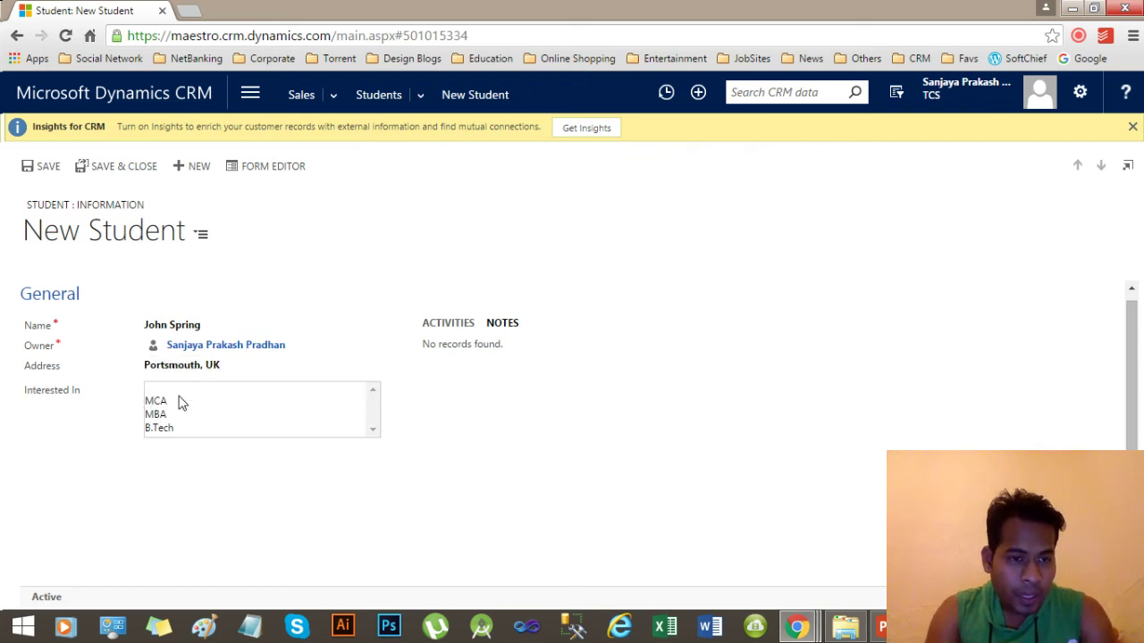
click(196, 406)
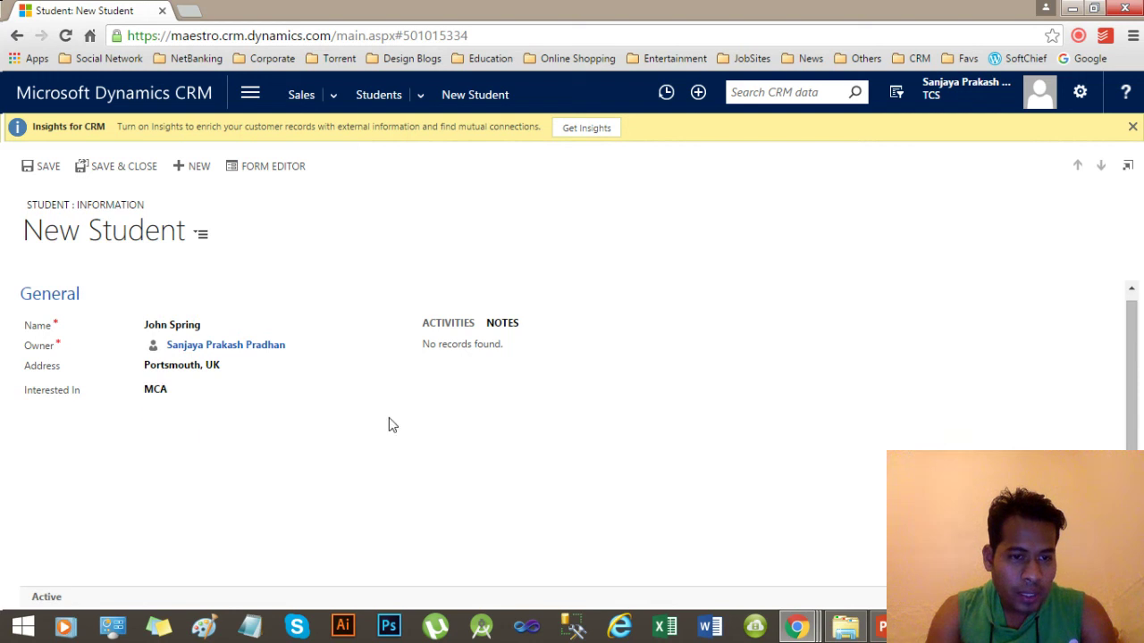
click(45, 167)
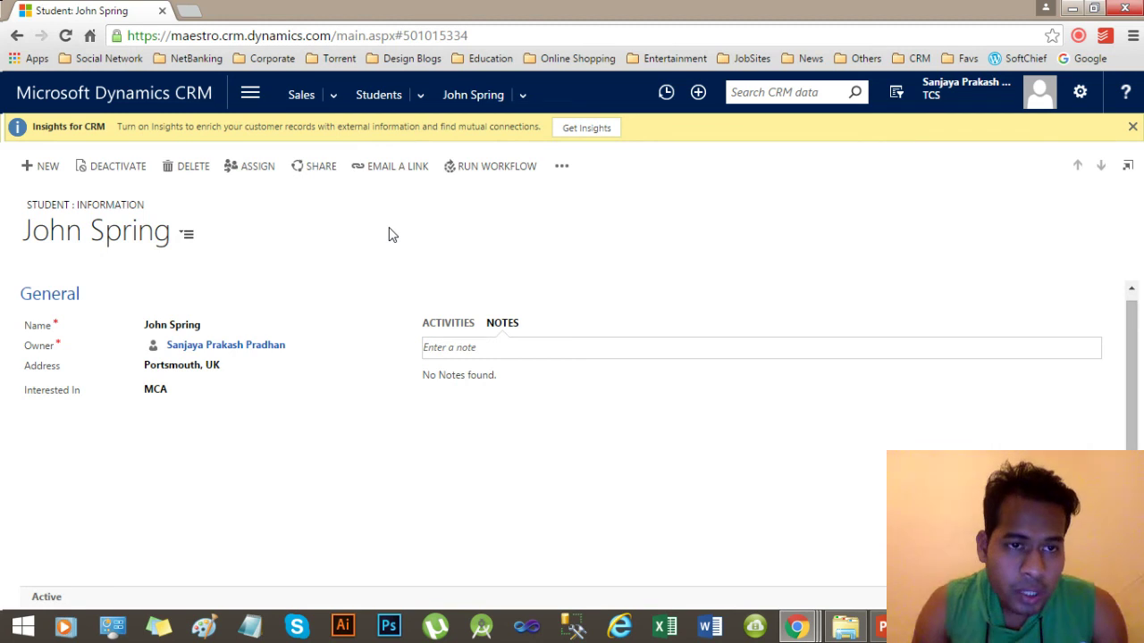
click(295, 99)
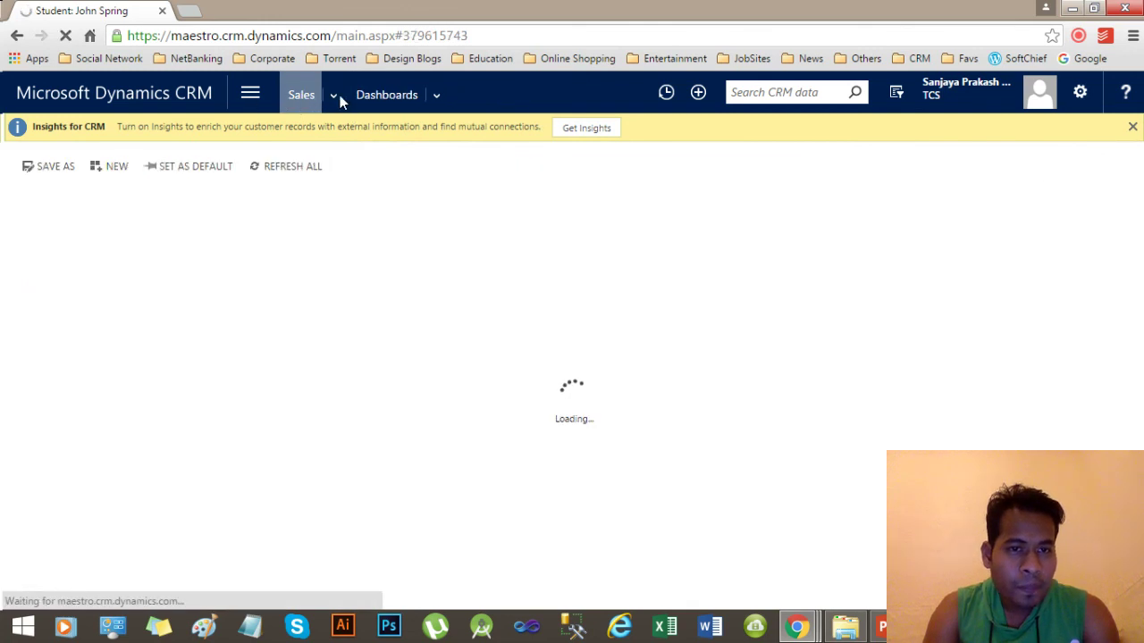
Go through Sales > Extensions to Students and select the saved Portsmouth, UK student.
click(250, 94)
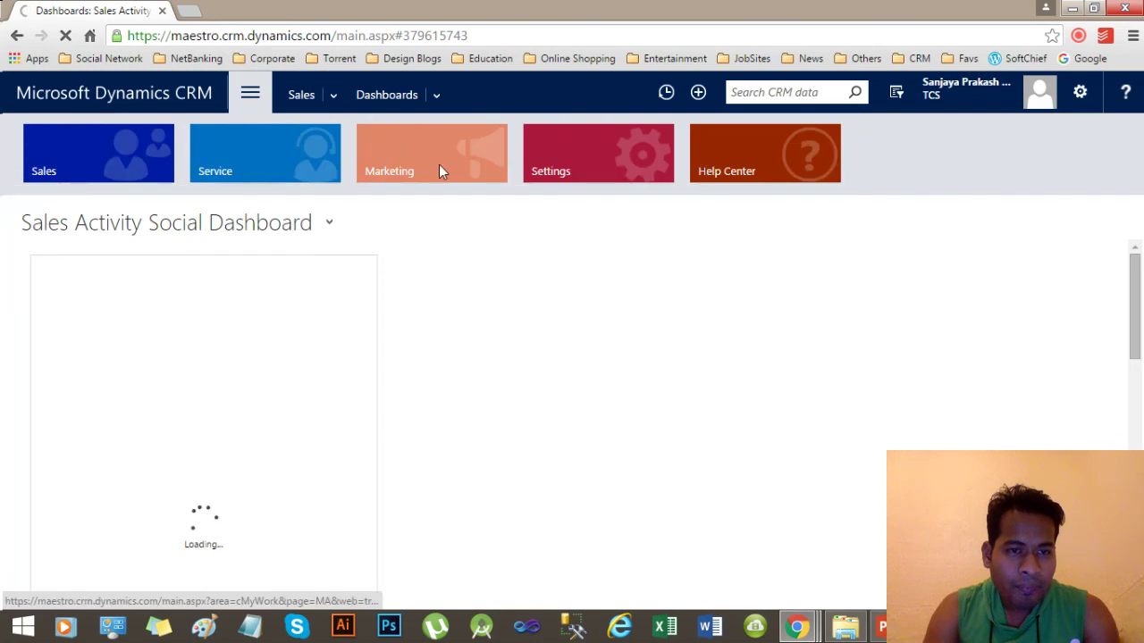
click(88, 171)
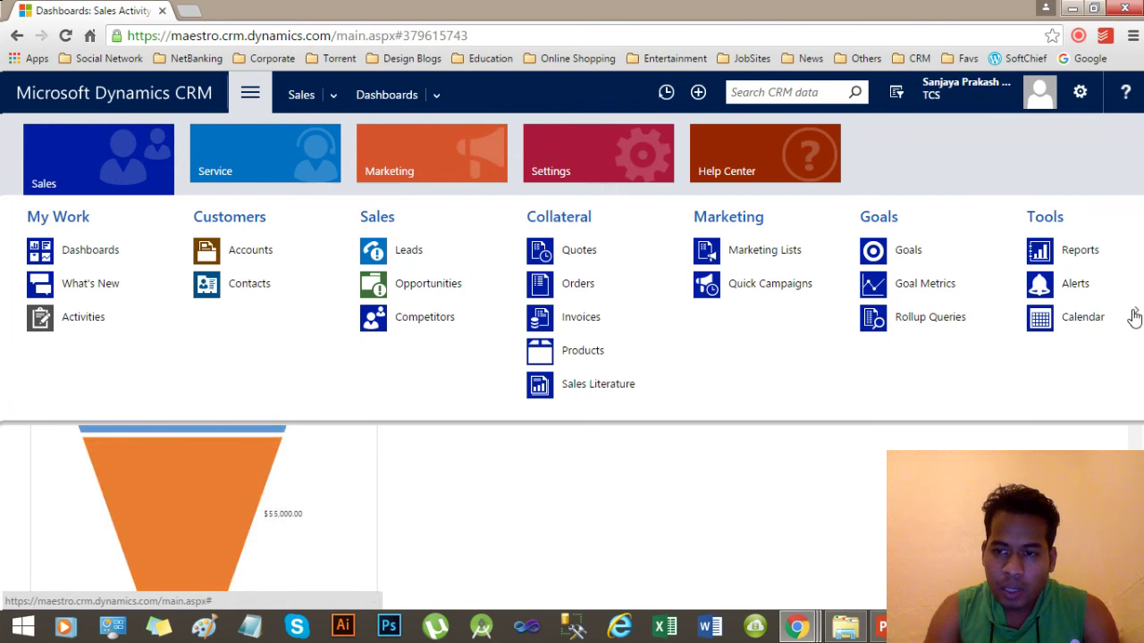
click(1135, 317)
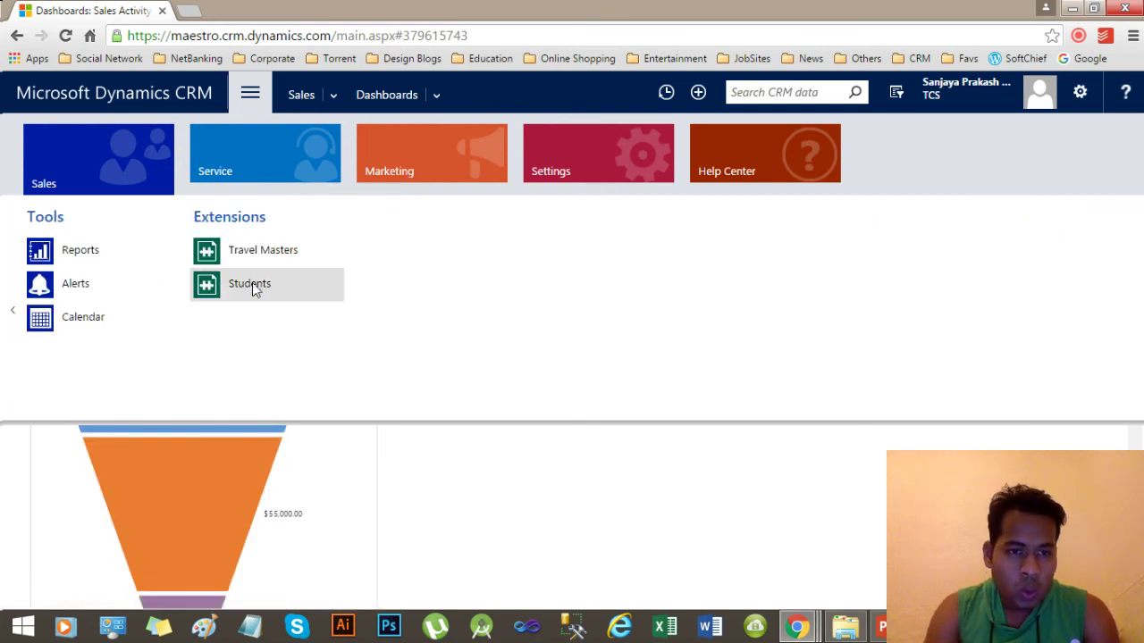
click(223, 290)
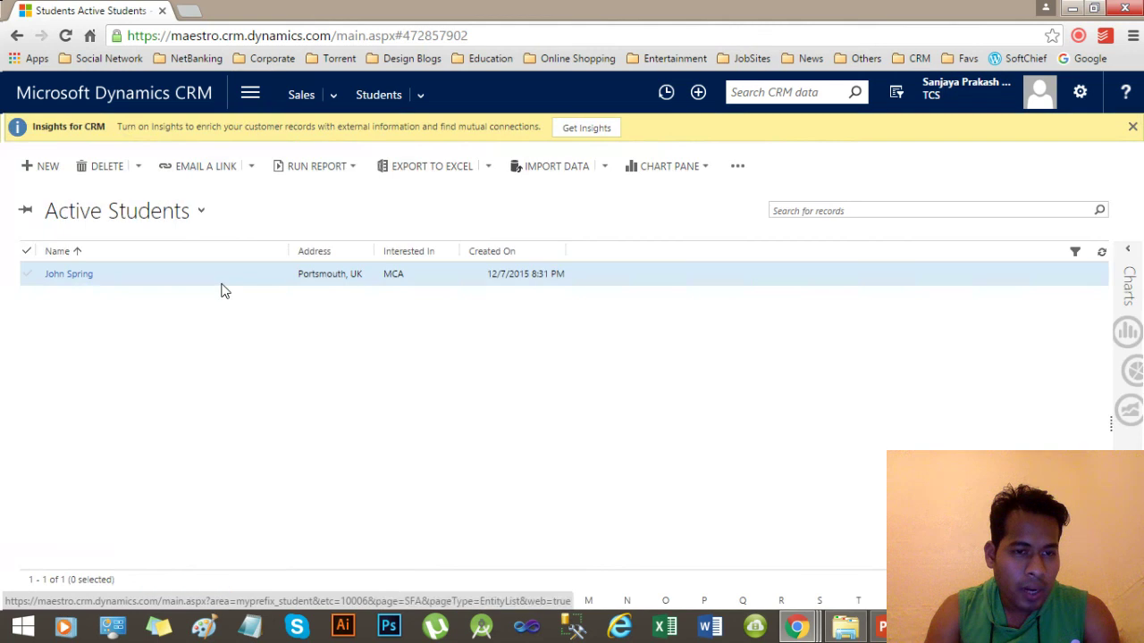
click(166, 284)
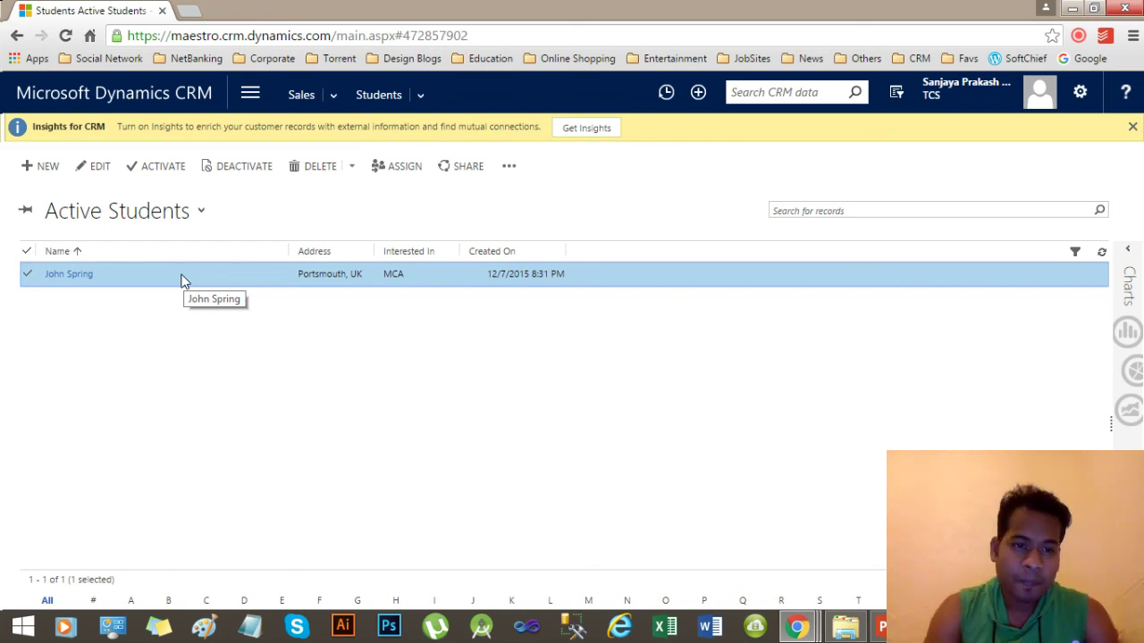
Enter a student's name on a new Student record and save it without Address or Interested In.
click(41, 166)
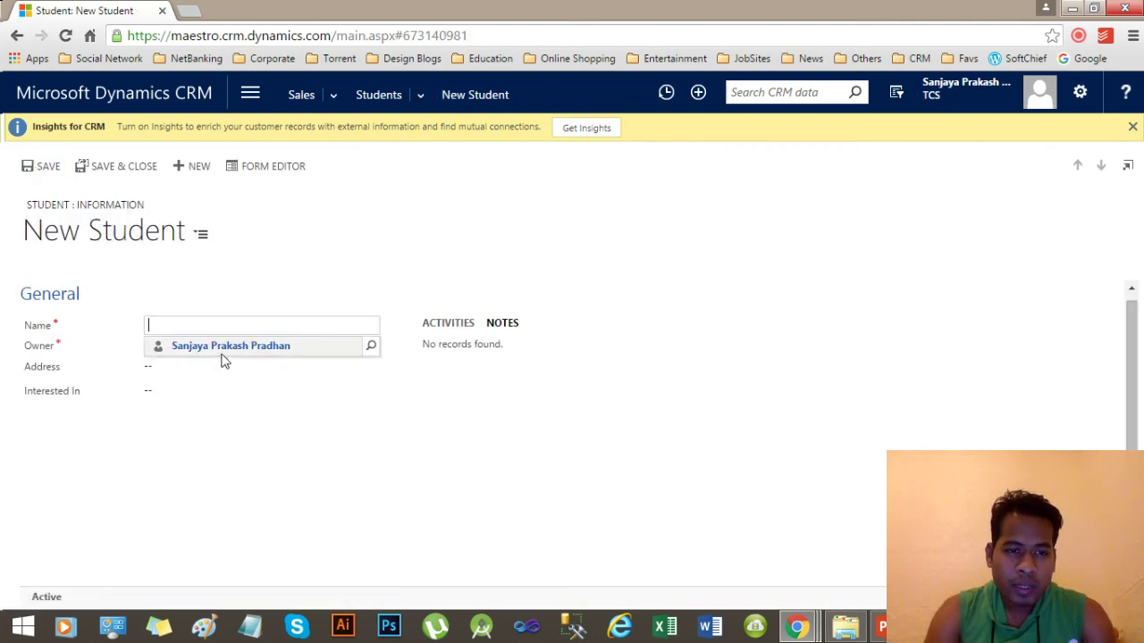
click(187, 328)
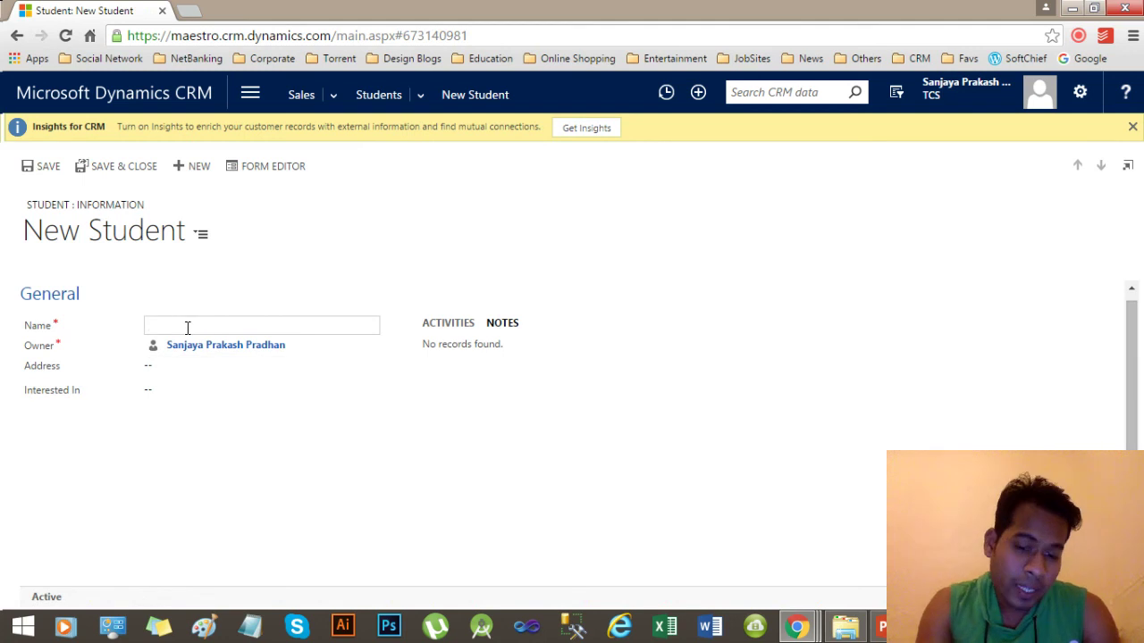
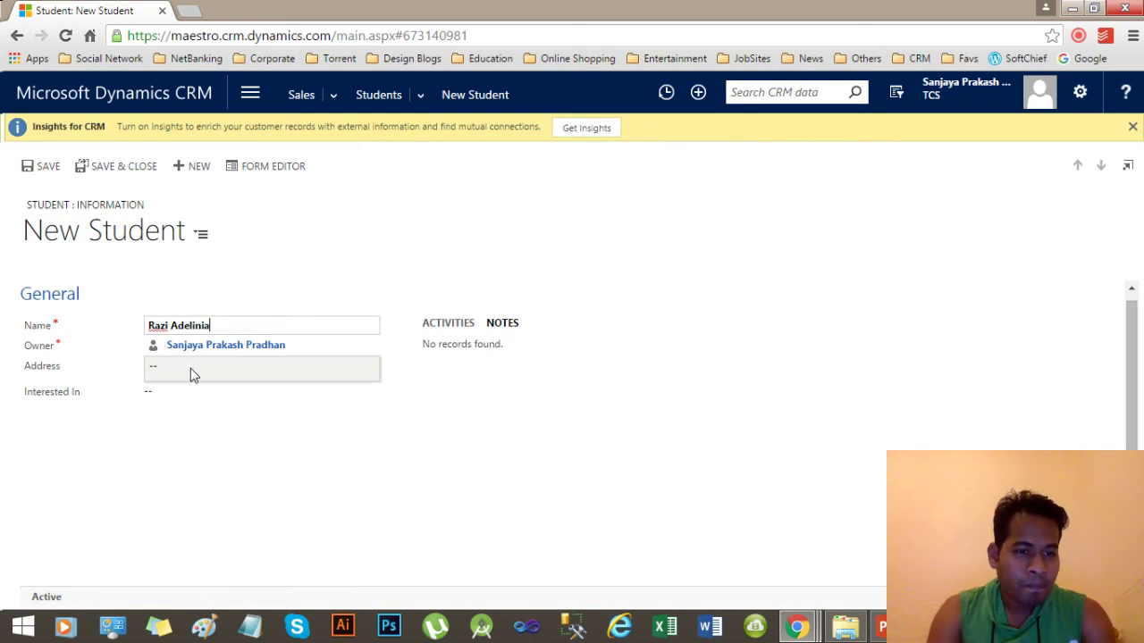
click(294, 498)
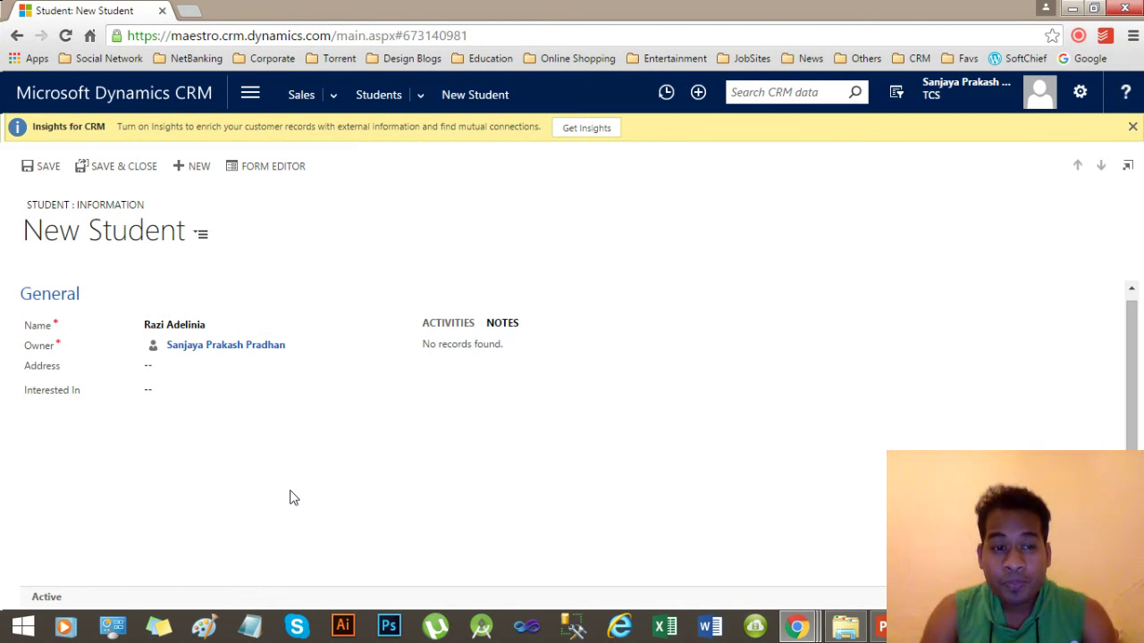
click(40, 168)
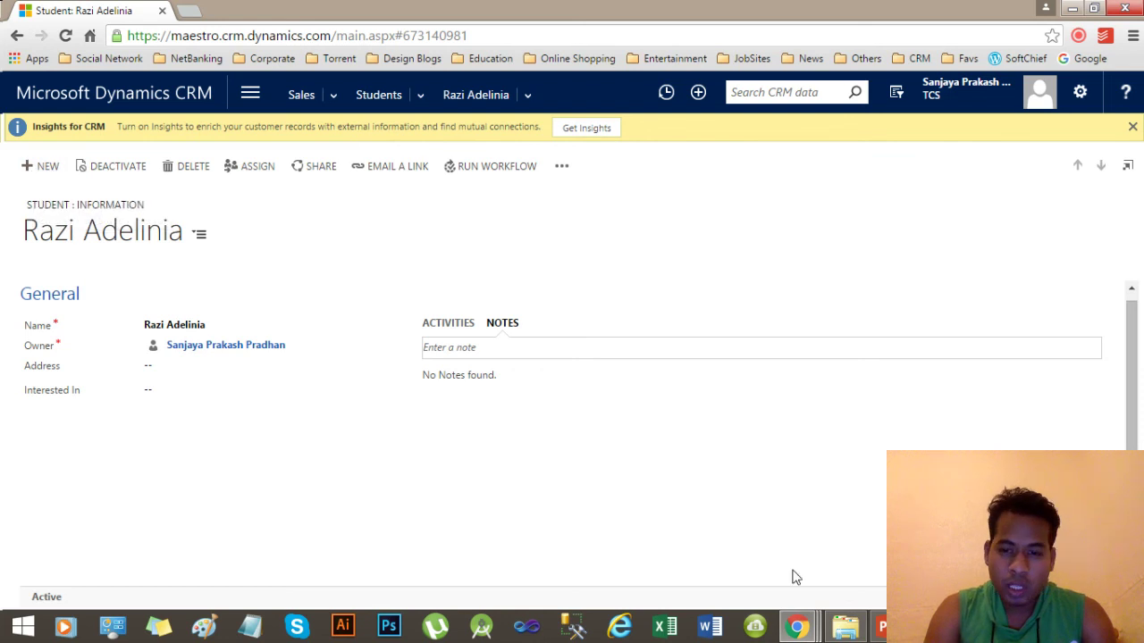
Return to the Business Rule solution window and open the Student Main Information form.
mouse_move(803, 628)
click(827, 536)
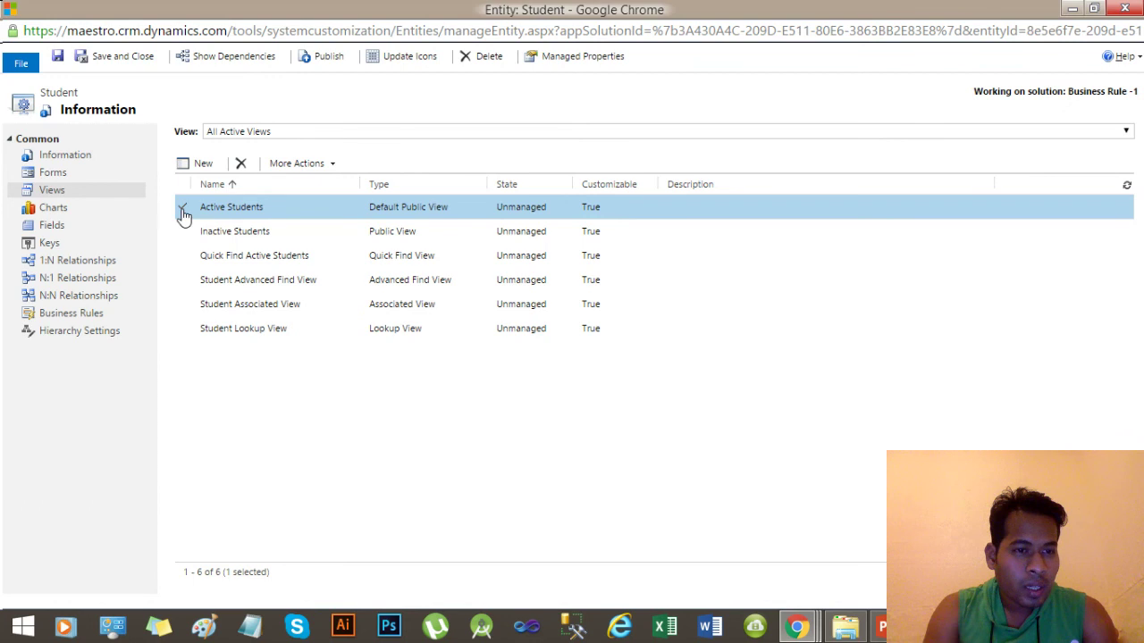
click(79, 177)
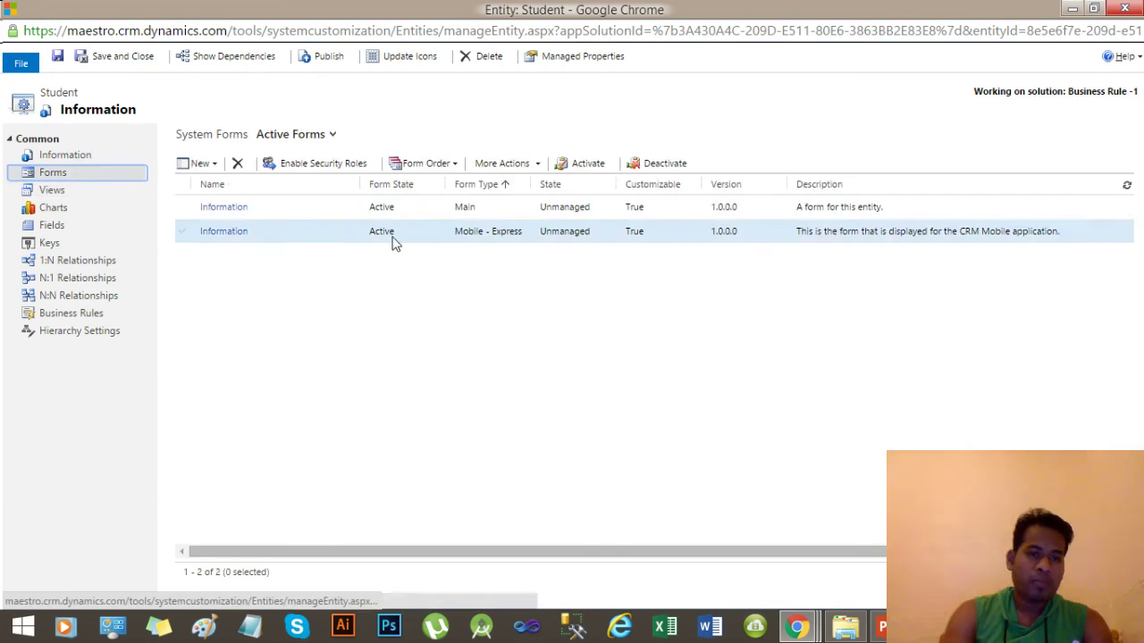
click(424, 214)
double_click(425, 214)
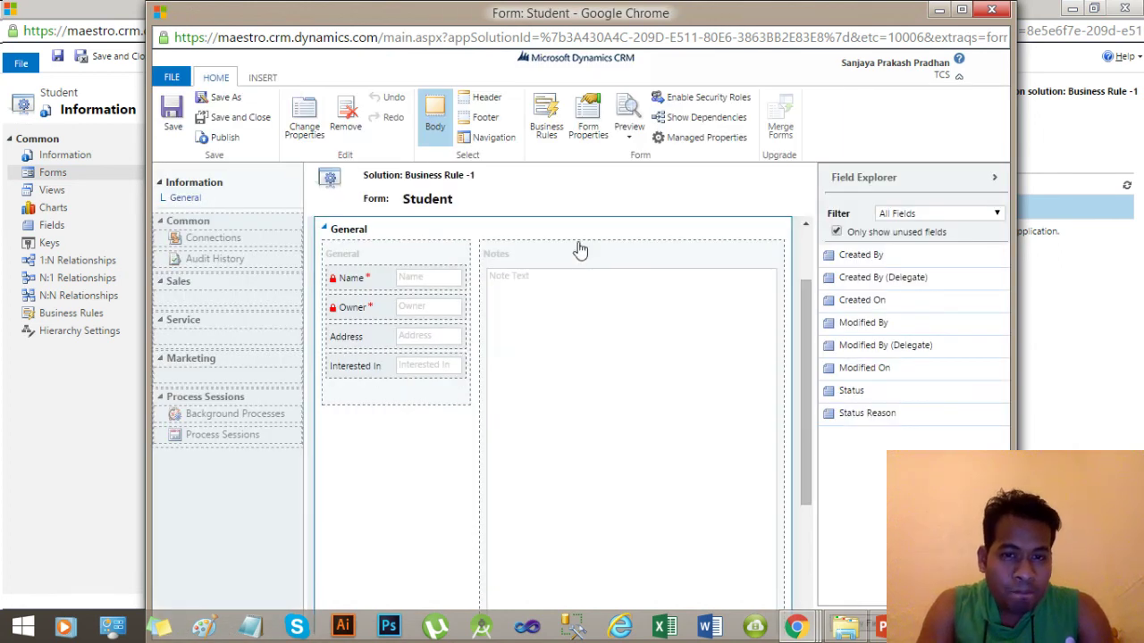
Bring up the Student form's Form Properties and the web resource lookup for adding a form library.
click(590, 125)
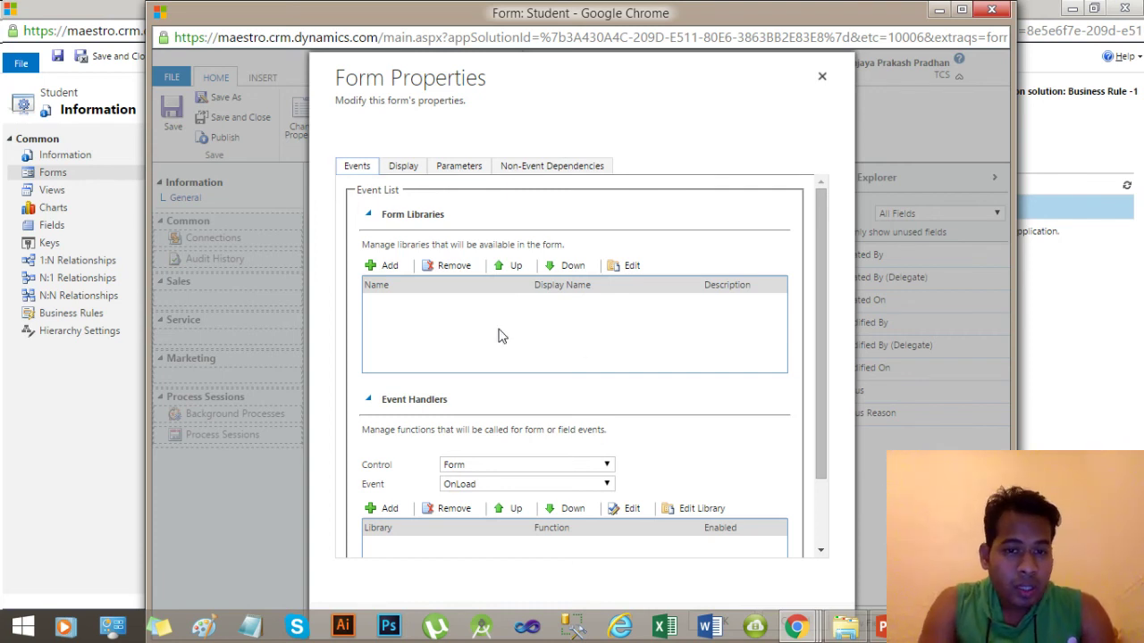
click(389, 270)
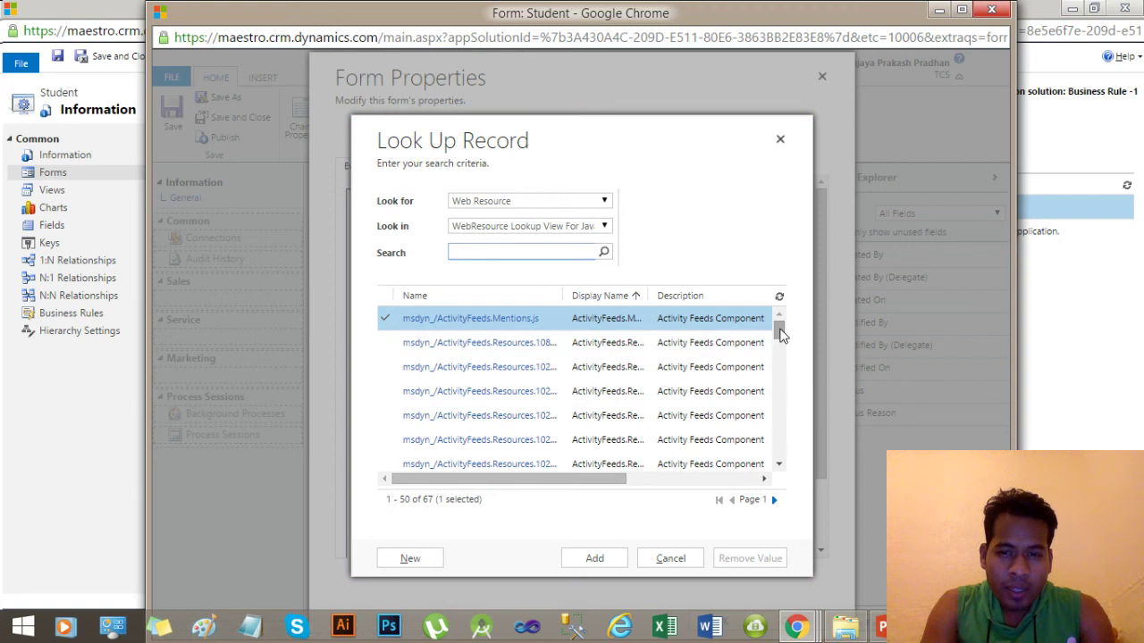
mouse_move(780, 333)
mouse_down()
mouse_move(781, 471)
mouse_move(778, 324)
mouse_up()
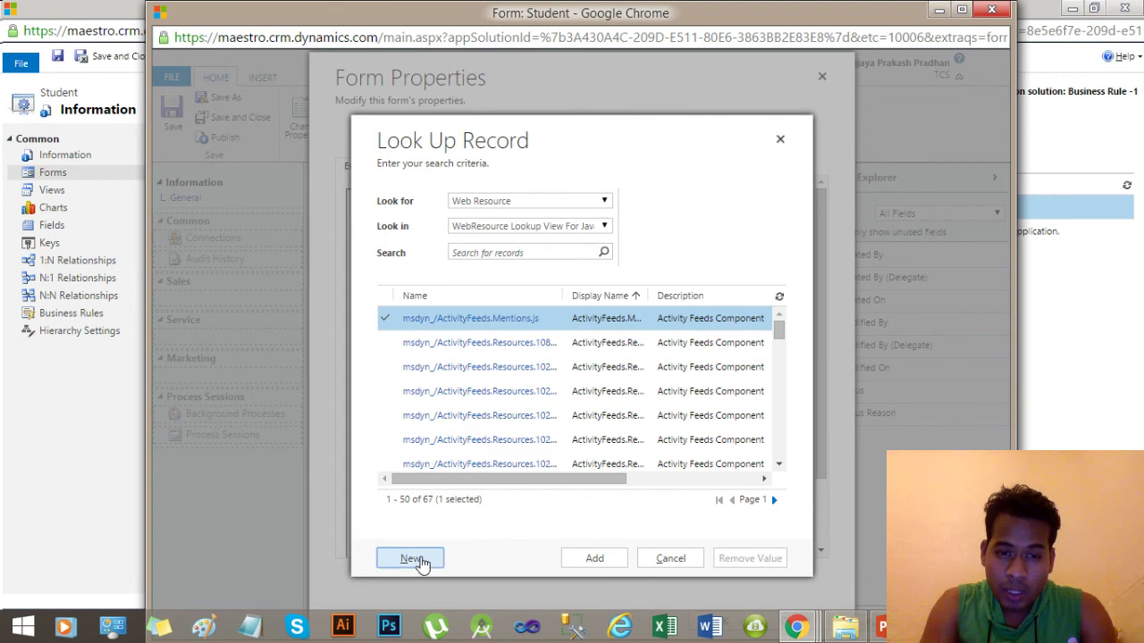
Create a new web resource named student_formscript with display name Student FormScript.
click(421, 561)
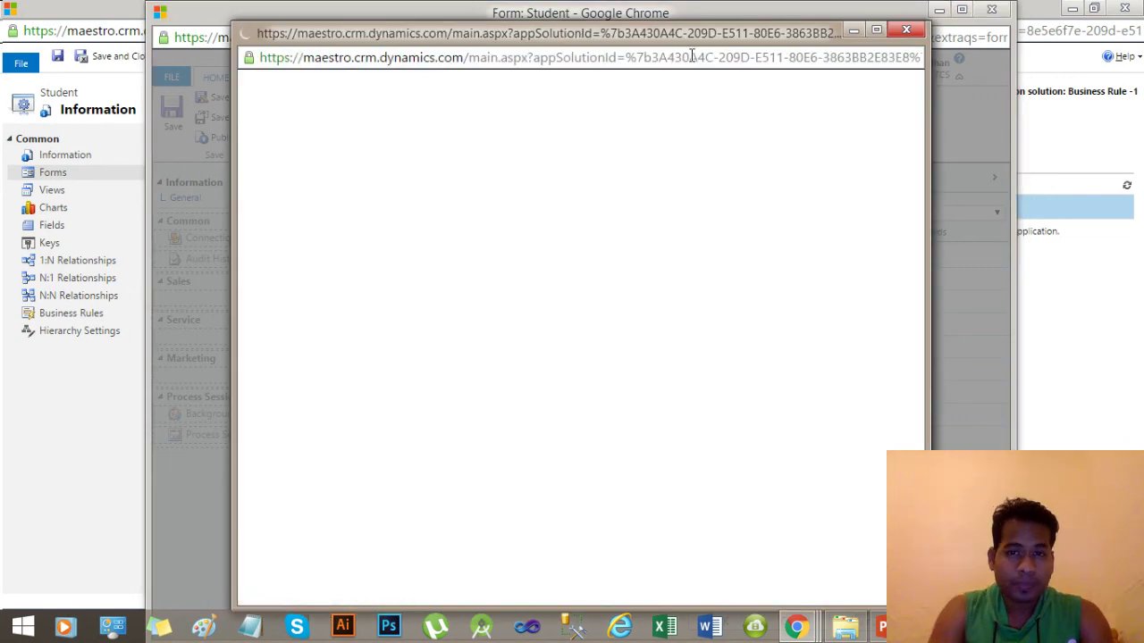
drag(689, 42, 688, 35)
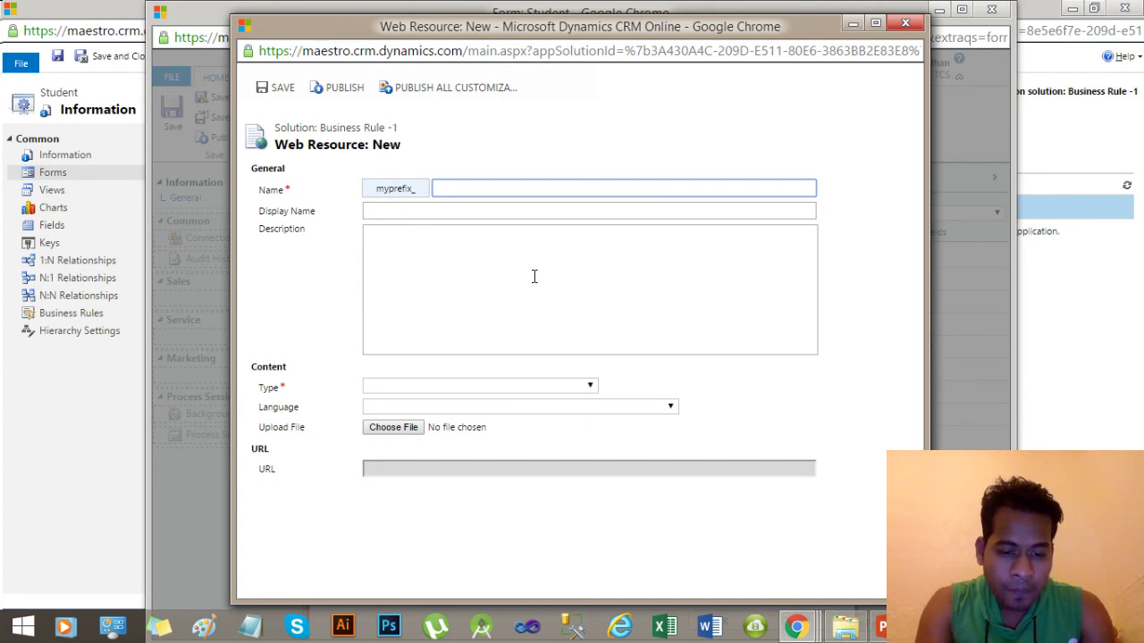
text(student)
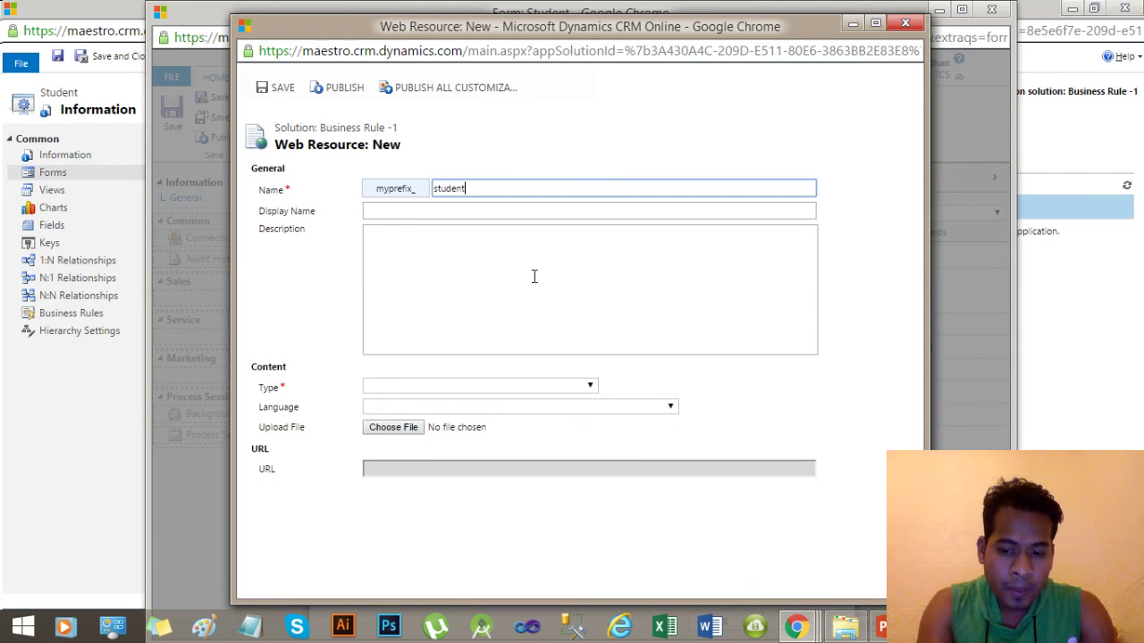
text(_)
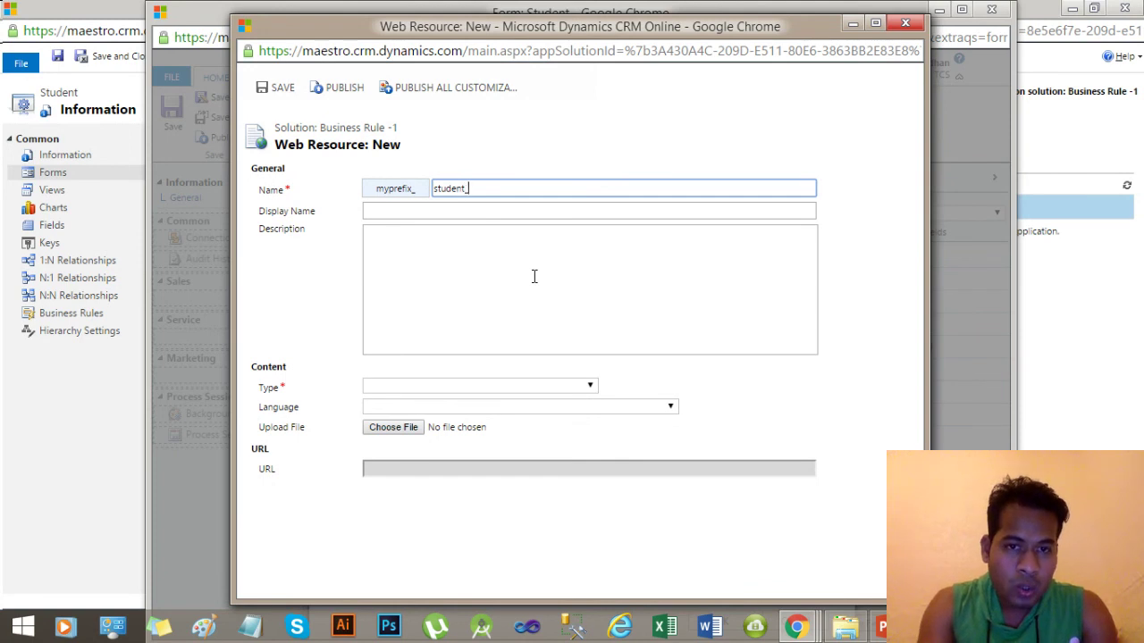
text(form)
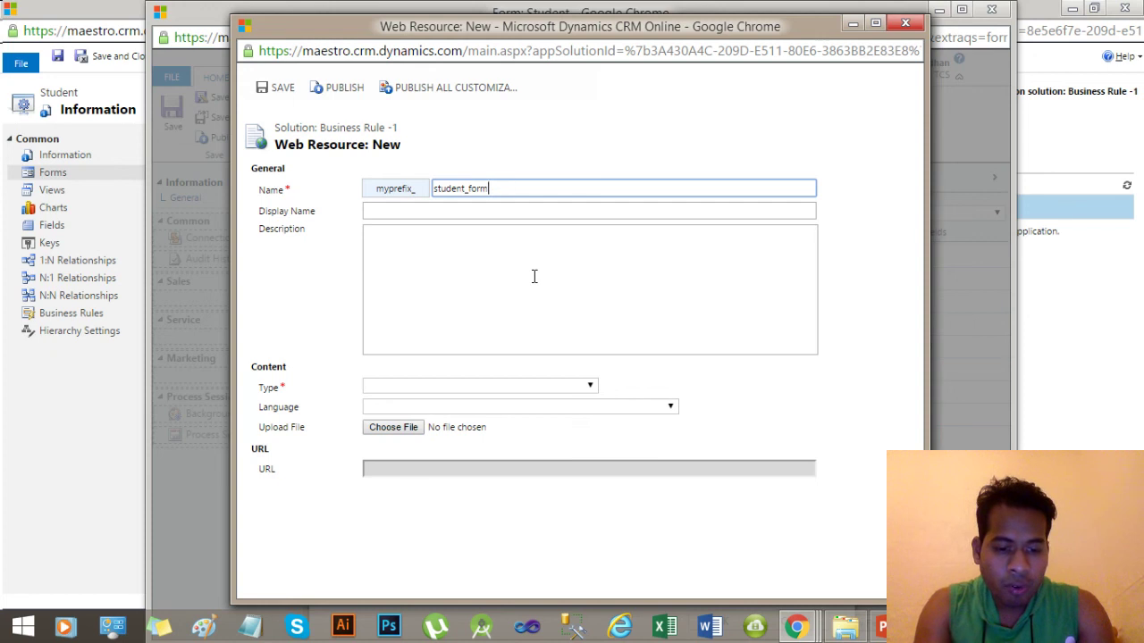
text(script)
click(533, 276)
click(426, 210)
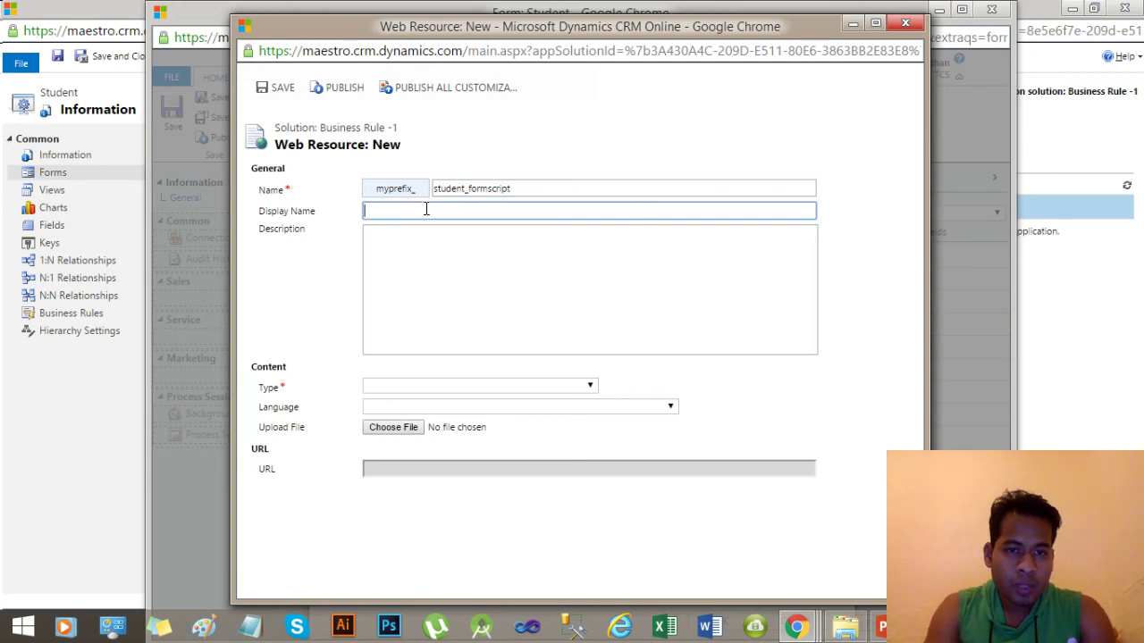
text(Student )
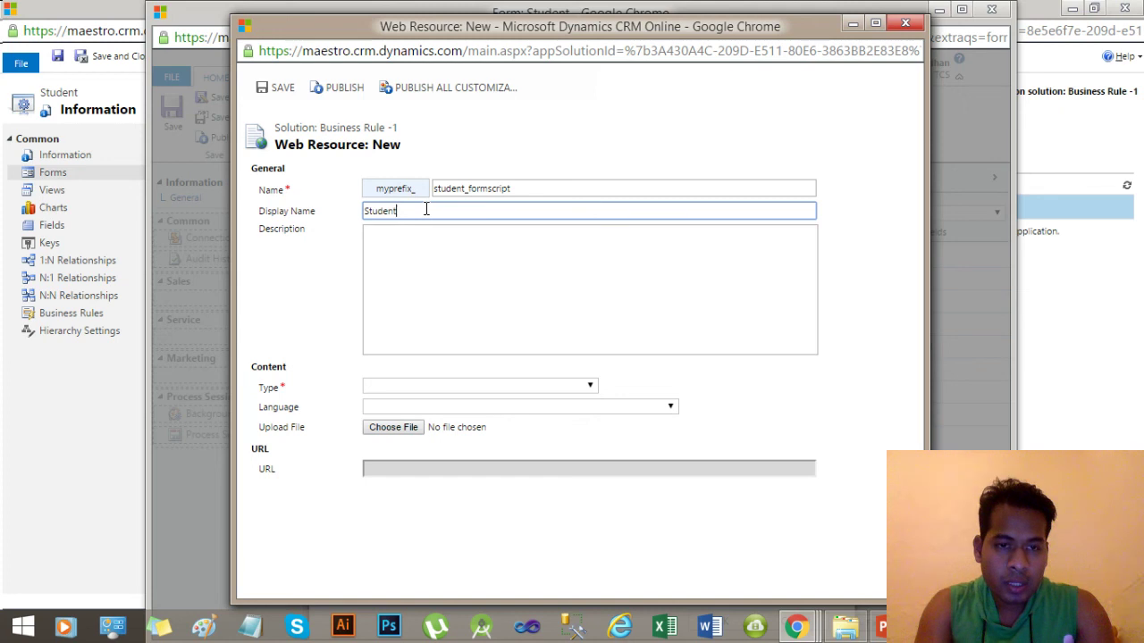
text(FormScript)
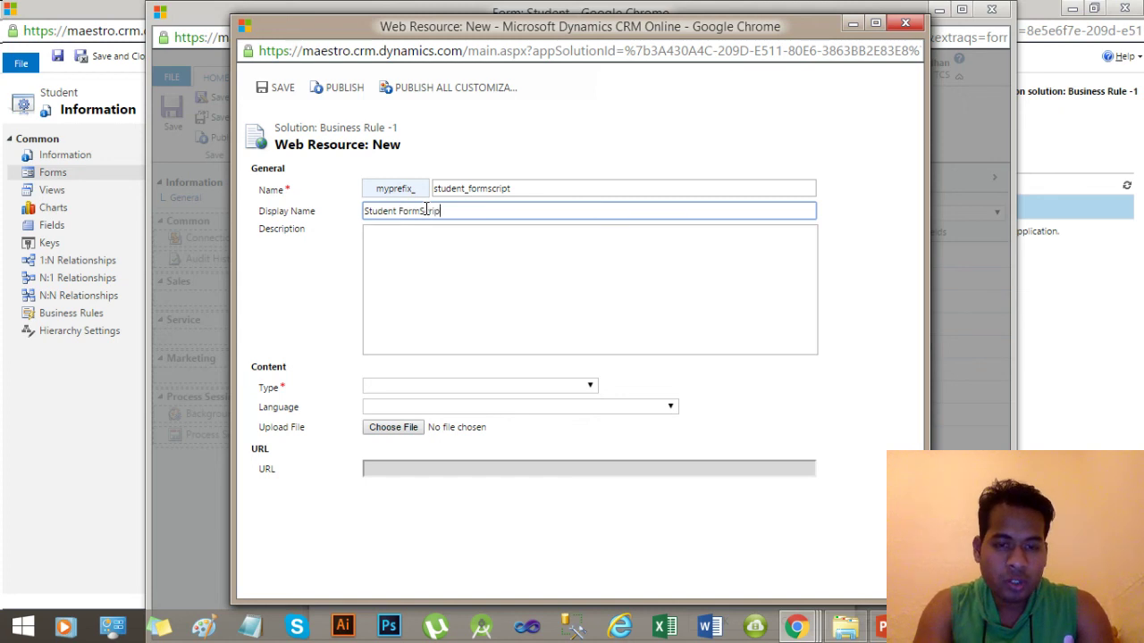
Set the web resource type to Script (JScript) and go to its Text Editor.
click(515, 386)
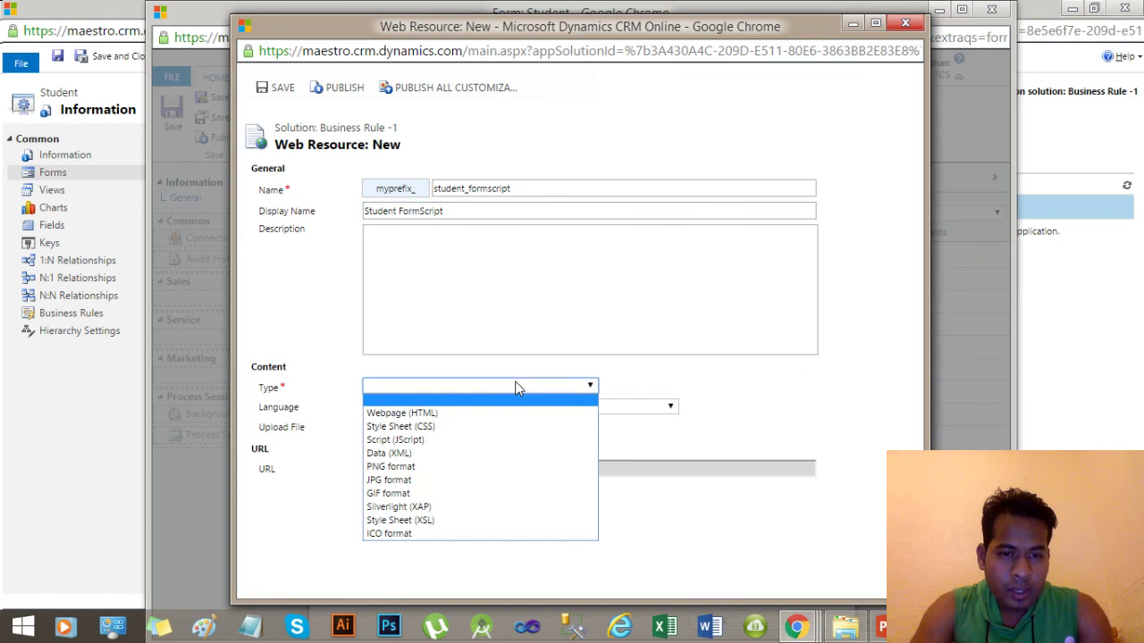
click(429, 440)
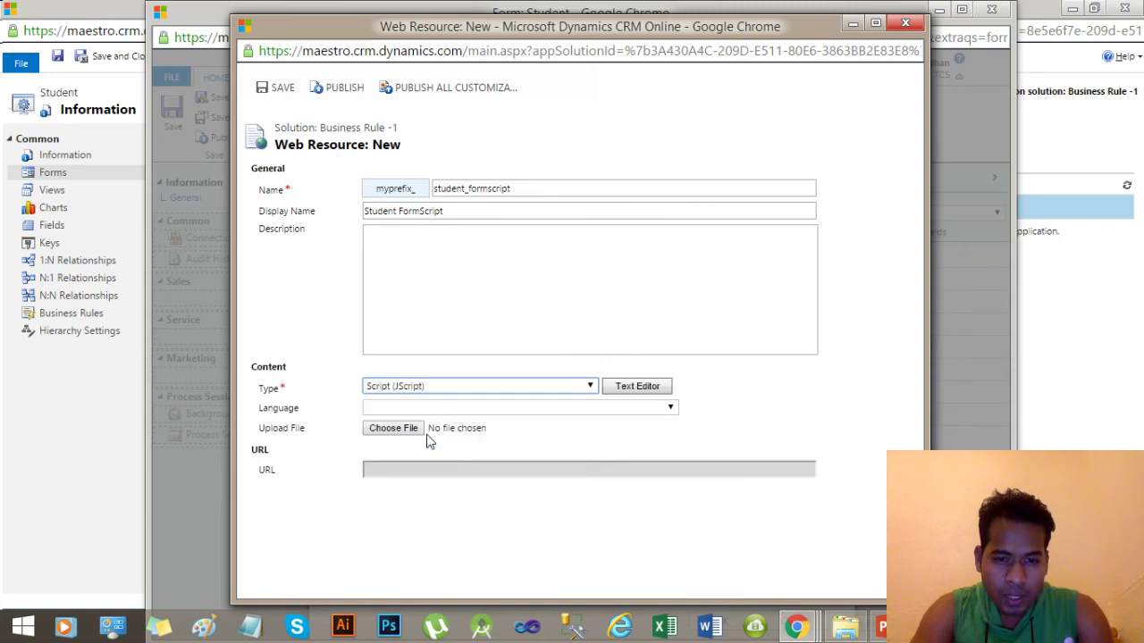
click(664, 412)
click(664, 410)
click(706, 410)
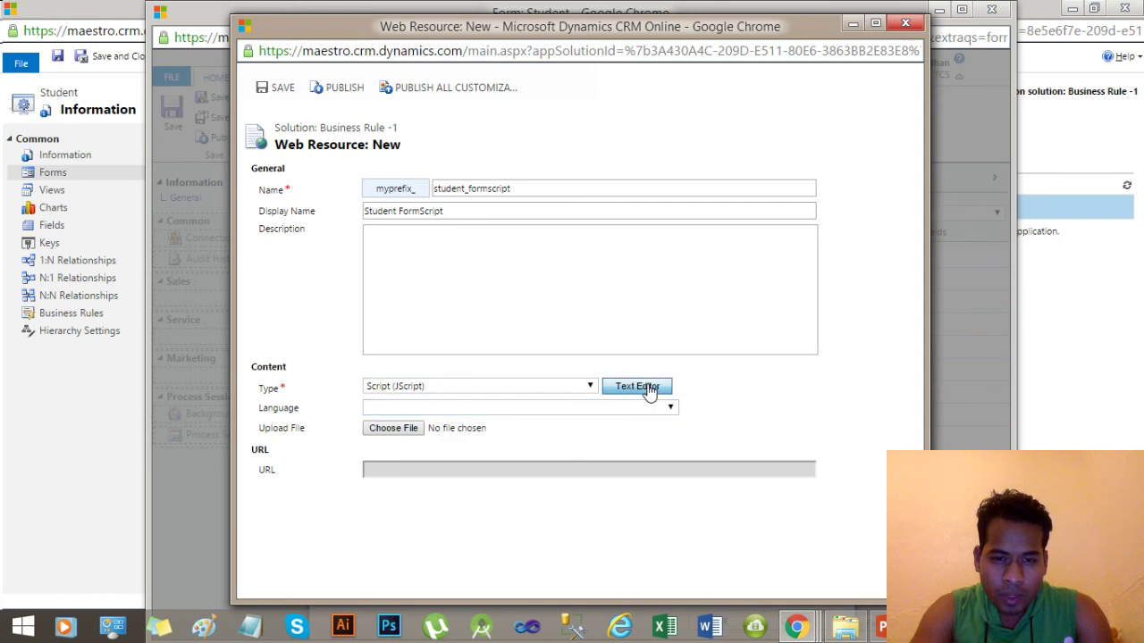
click(637, 387)
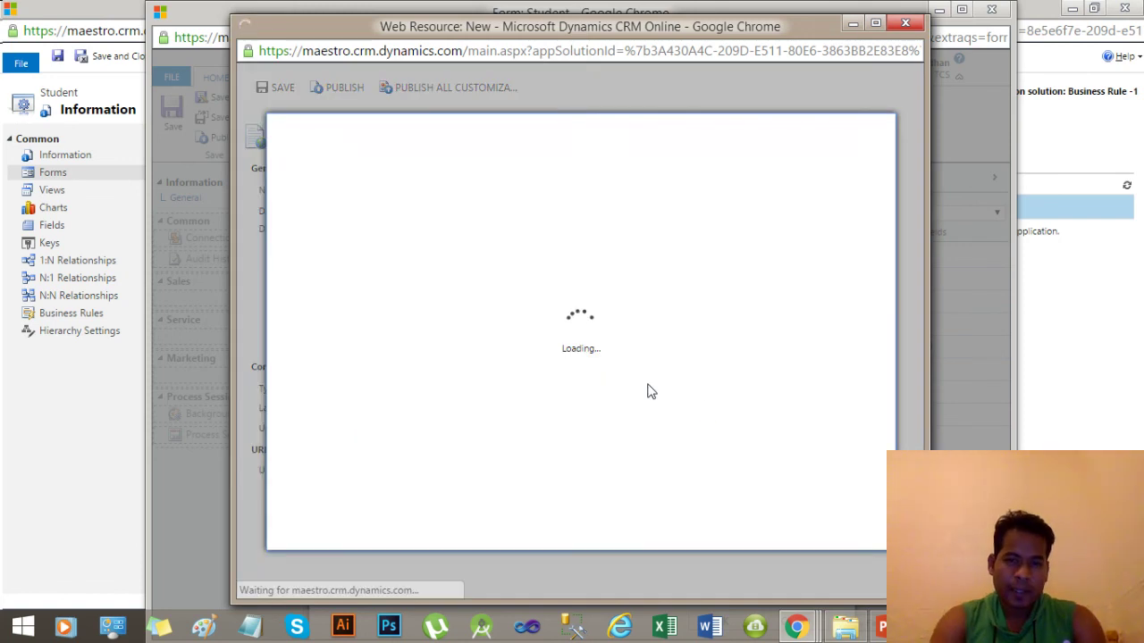
Write an empty SetAddress_InterestedInasMandatory() function with opening and closing braces.
click(407, 274)
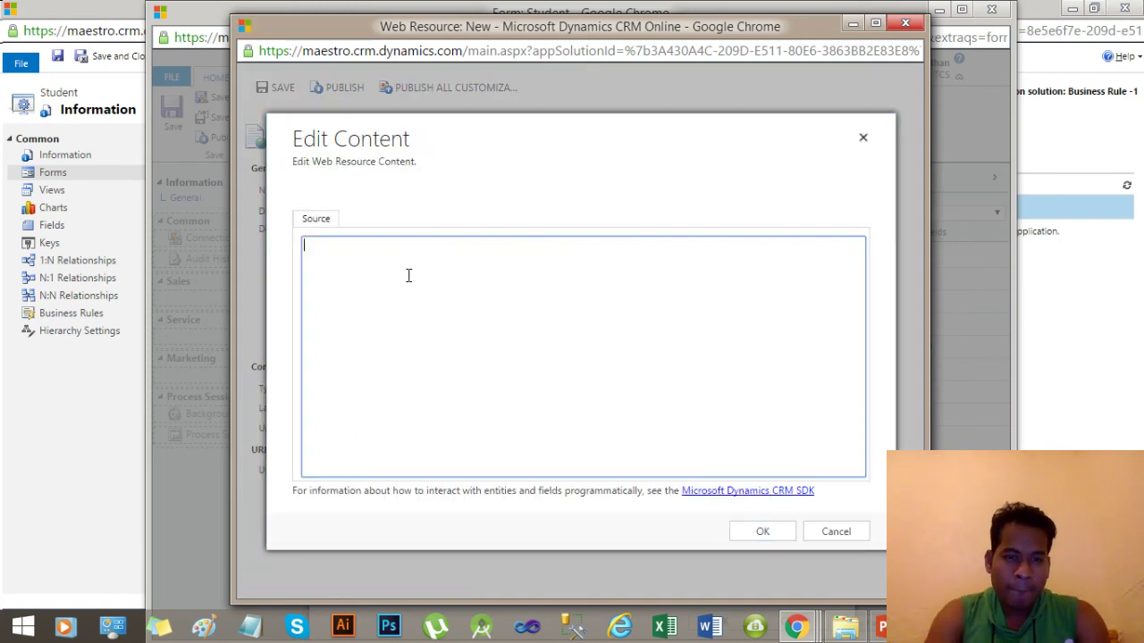
text(function )
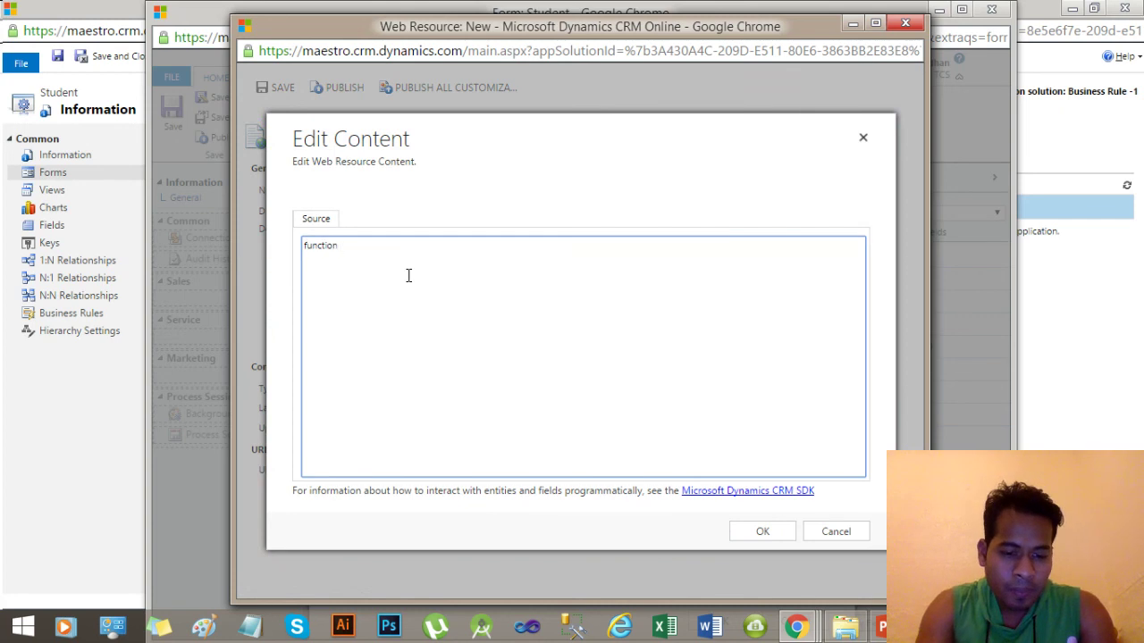
text(Set)
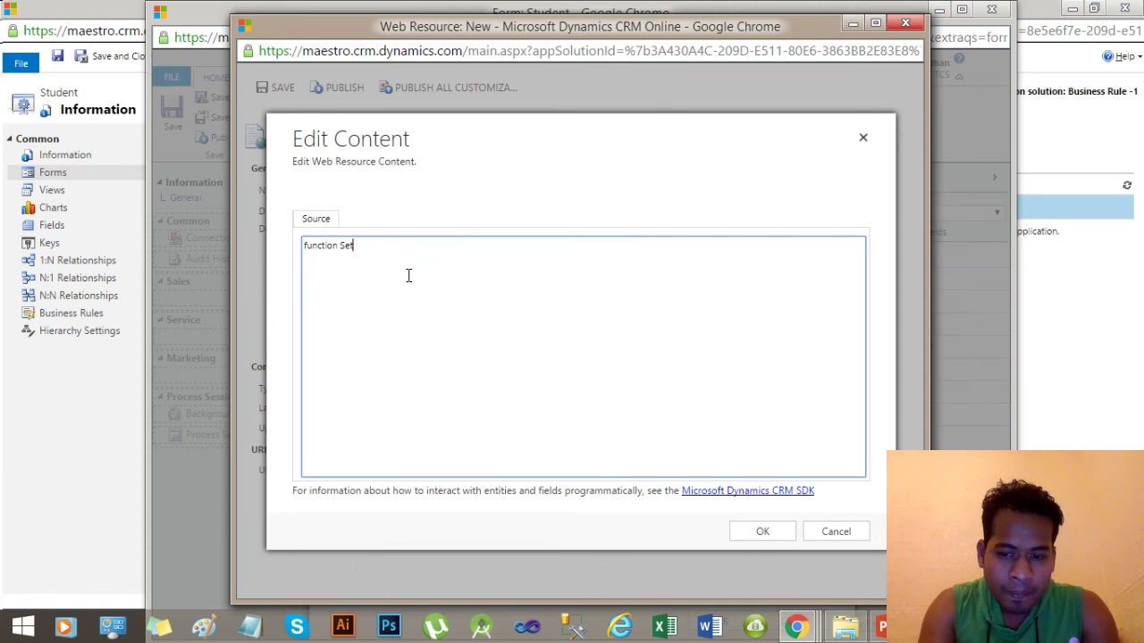
key(BackSpace)
key(BackSpace)
key(BackSpace)
text(Set)
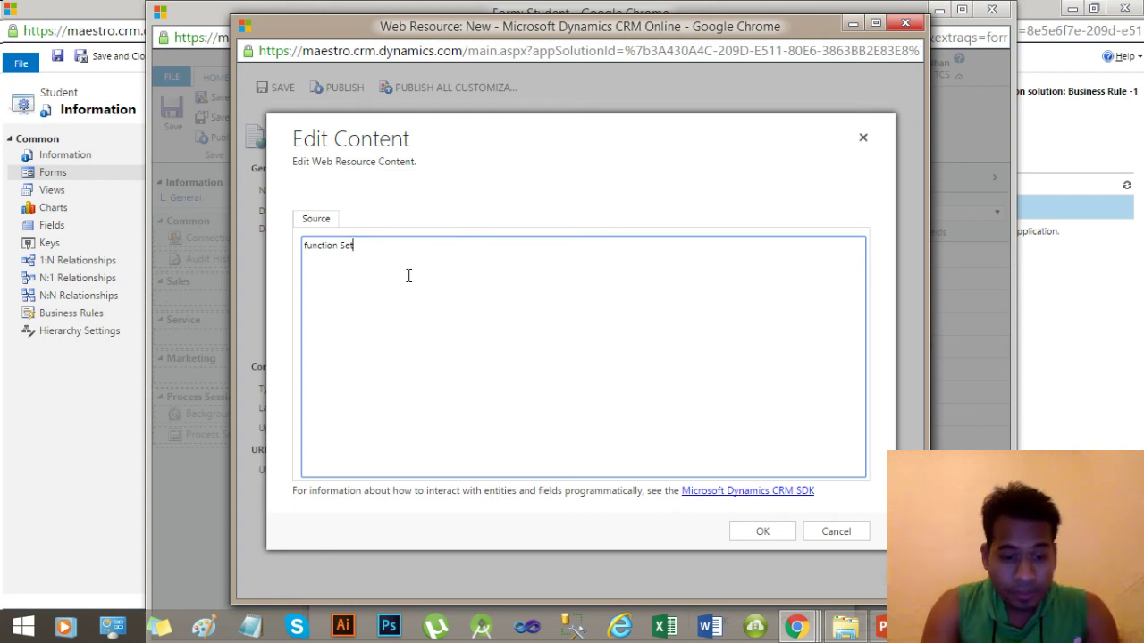
text(Address)
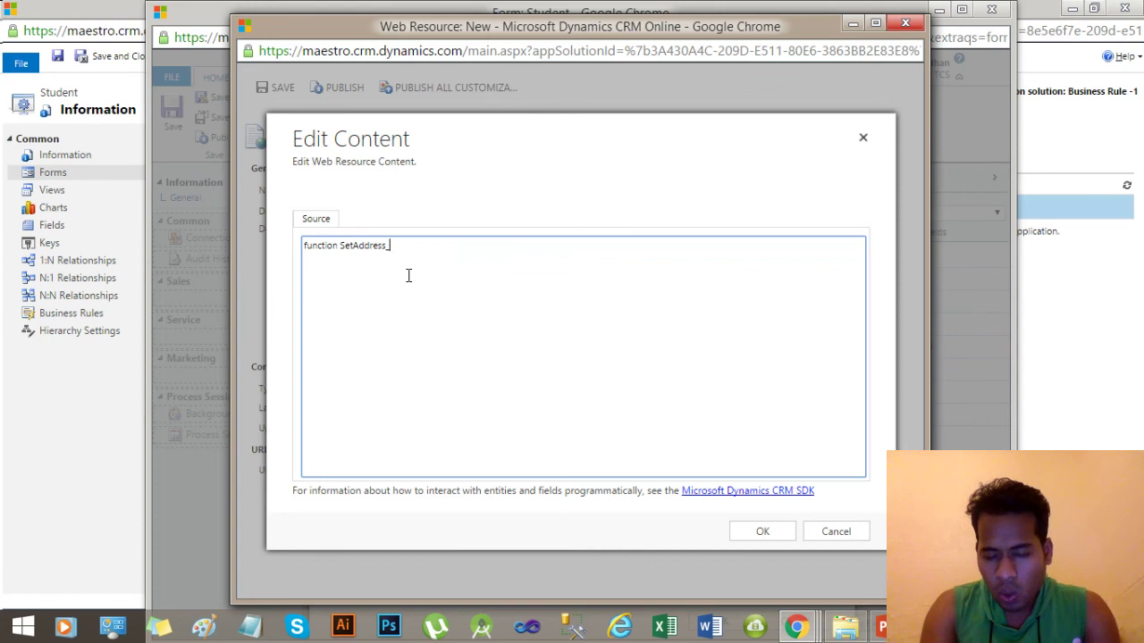
text(_)
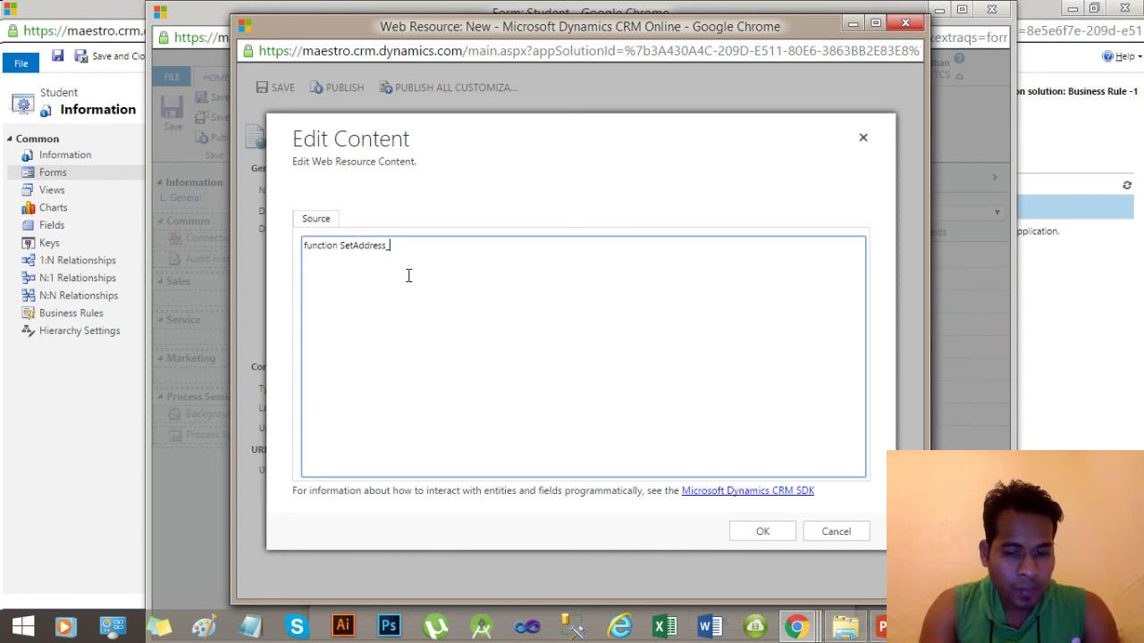
text(Interes)
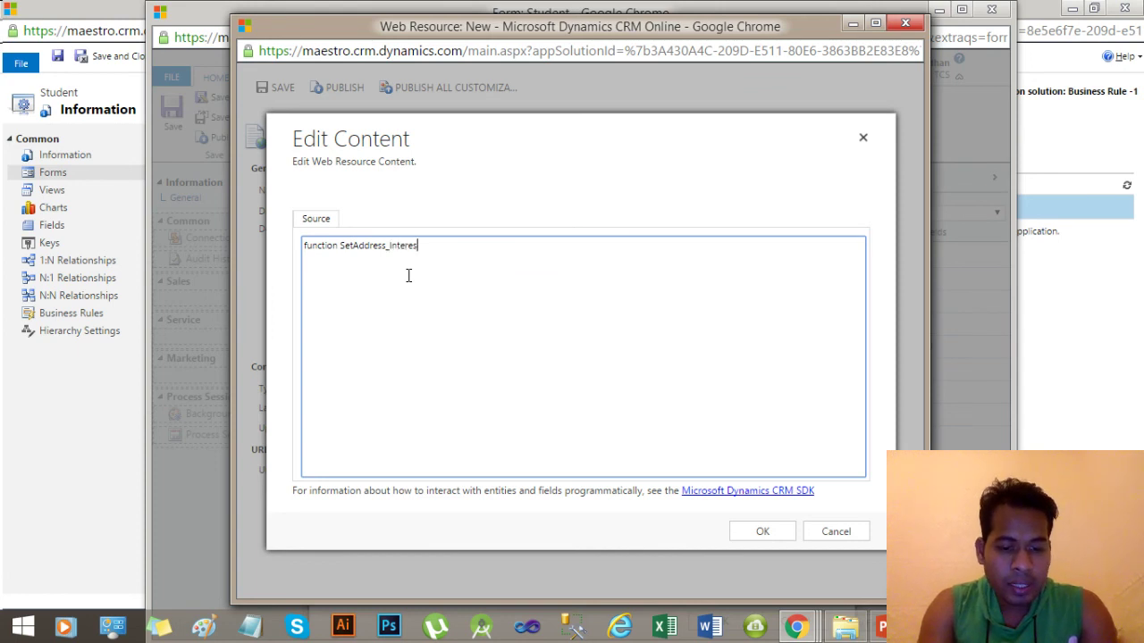
text(tedInasMa)
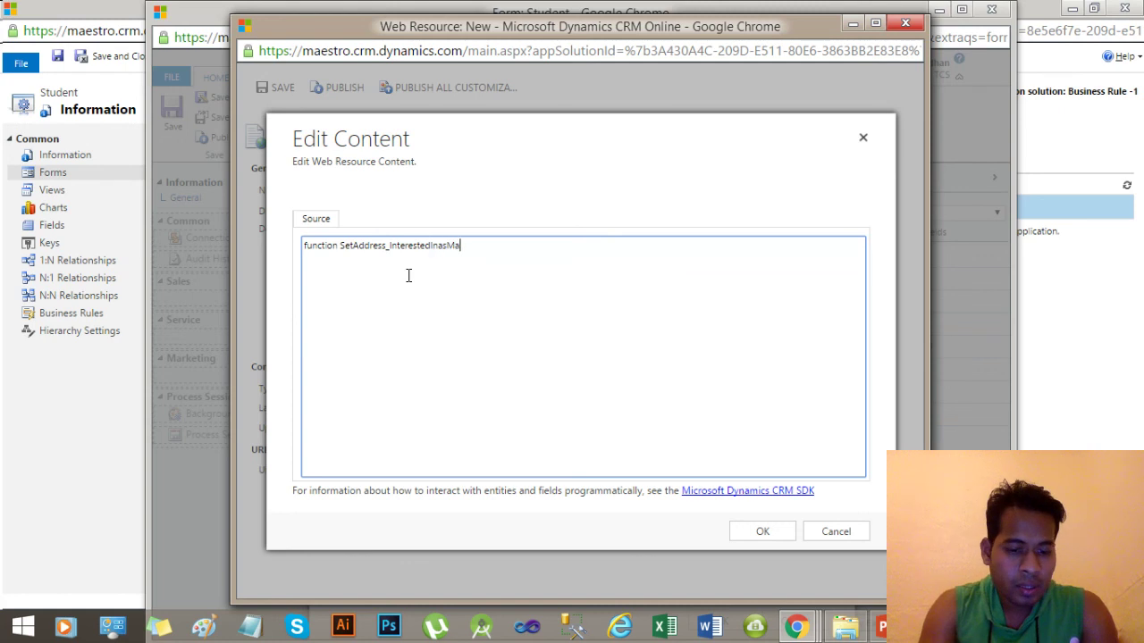
text(ndatory)
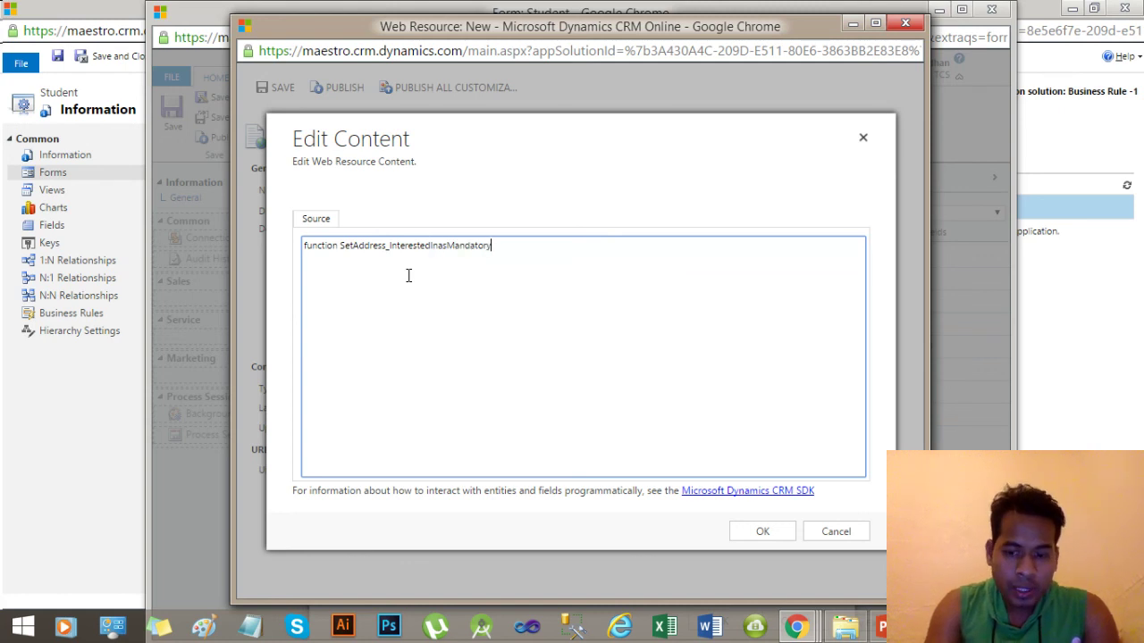
text(() )
text({)
key(Return)
text(})
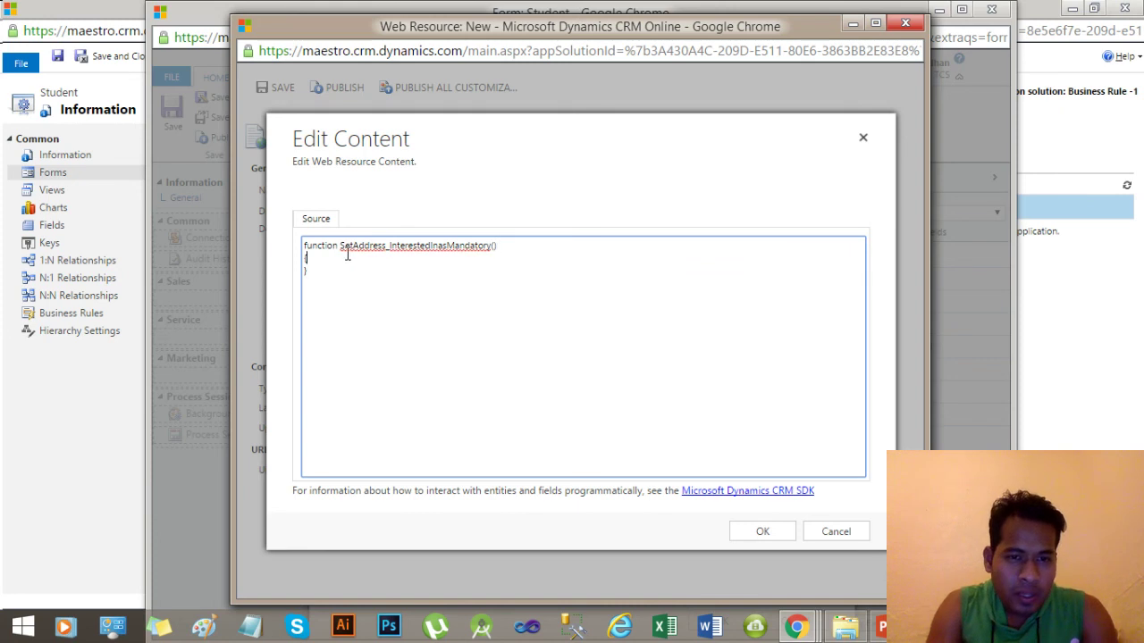
Begin an Xrm.Page.getAttribute() statement inside the function body.
drag(339, 245, 492, 246)
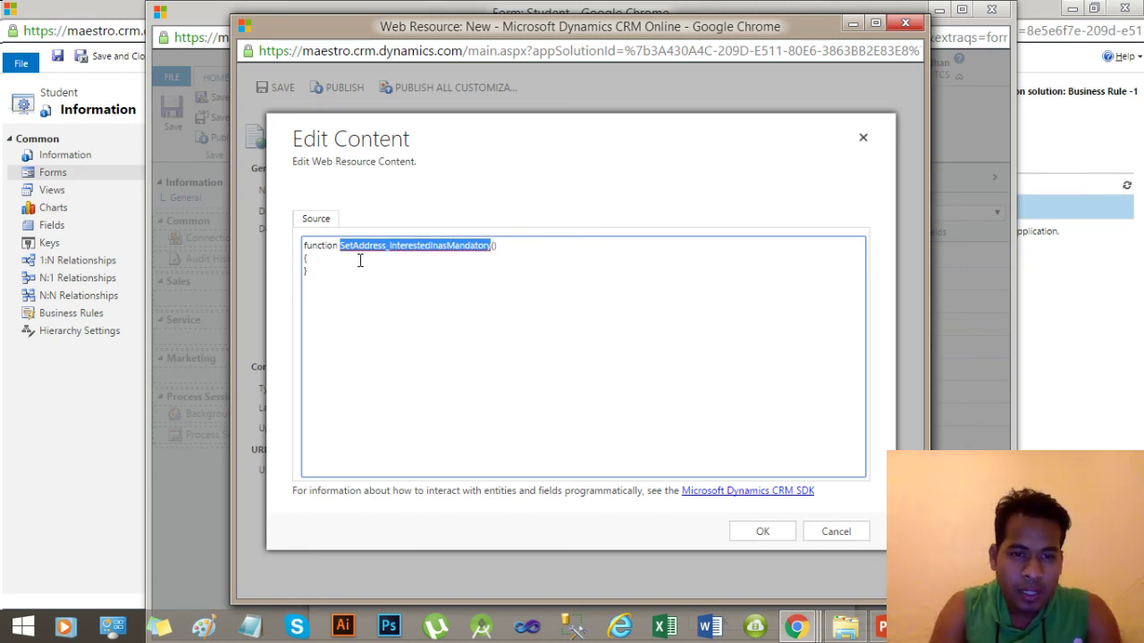
click(327, 263)
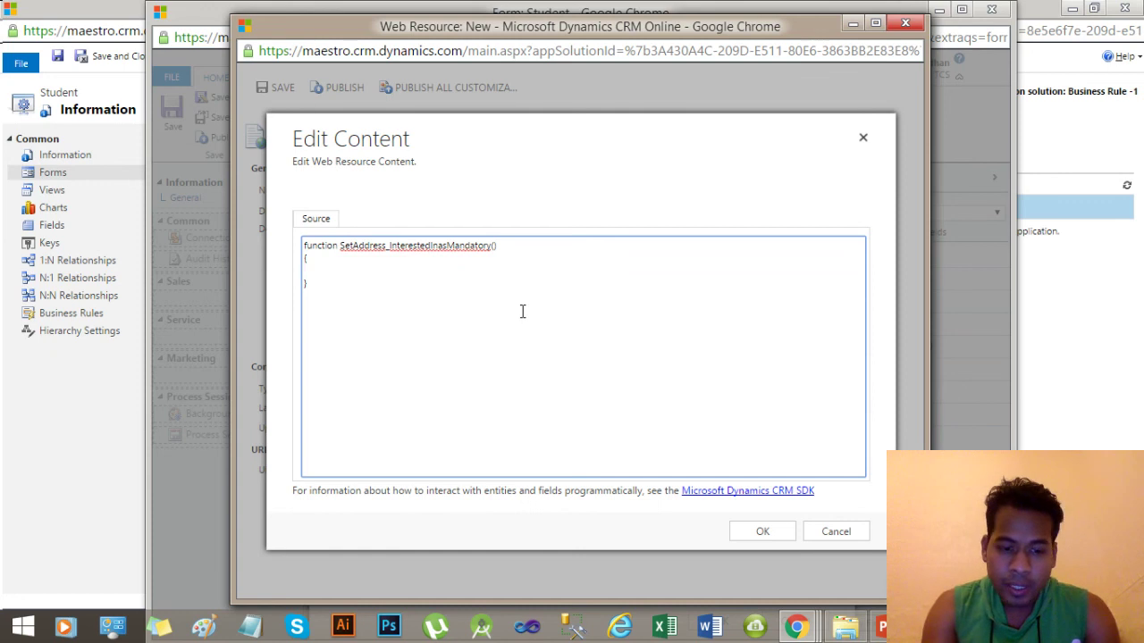
text(Xrm)
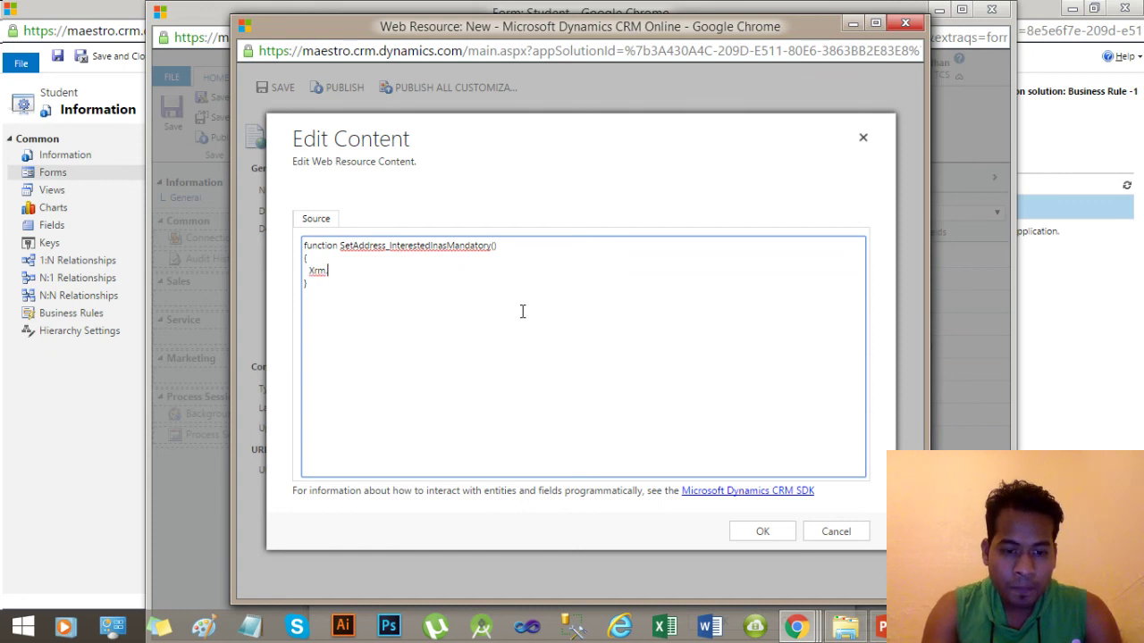
text(.Page.)
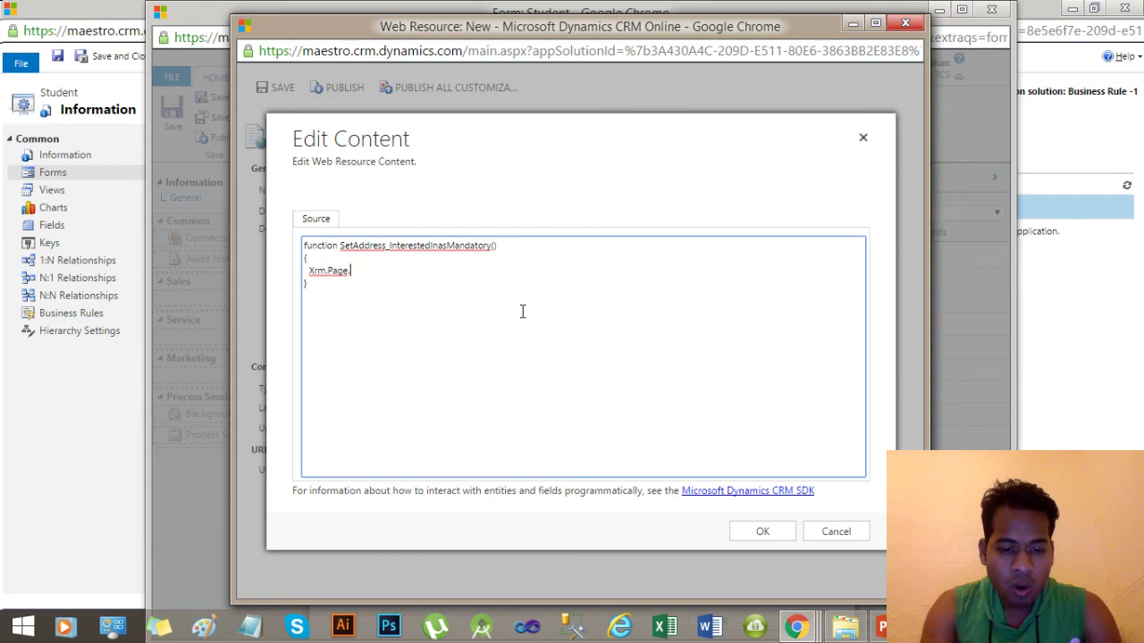
text(get)
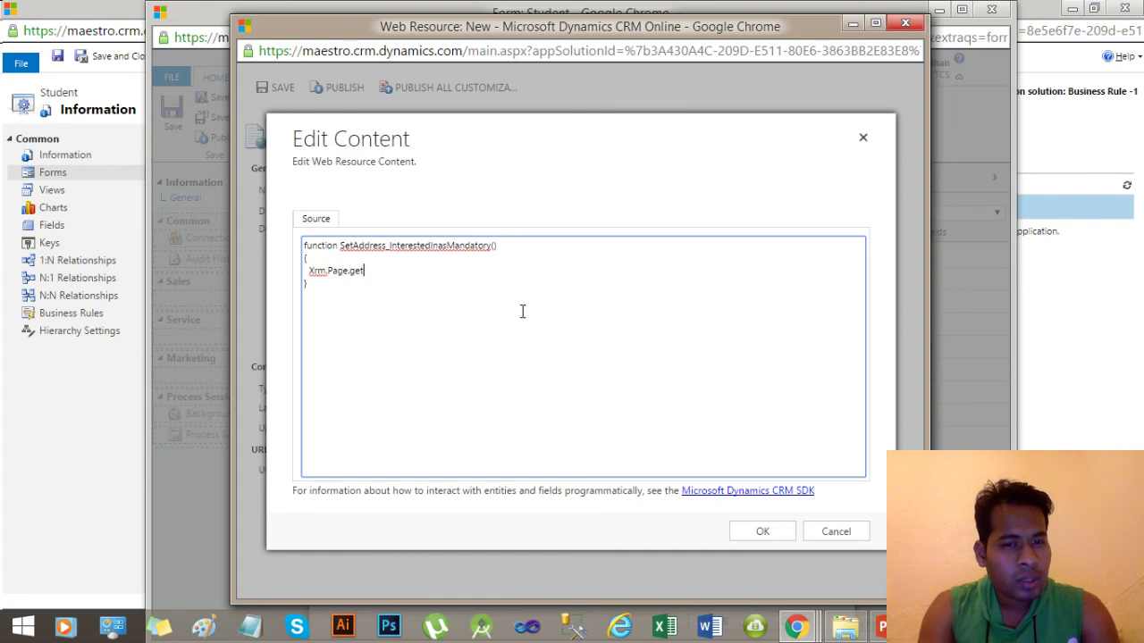
text(Attribute)
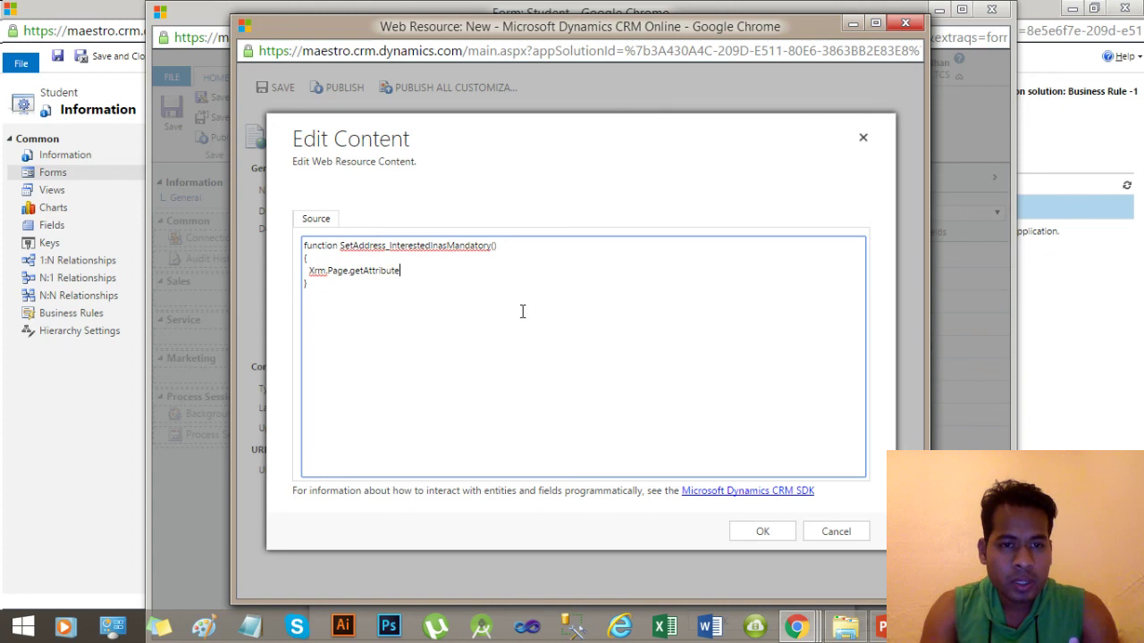
text(())
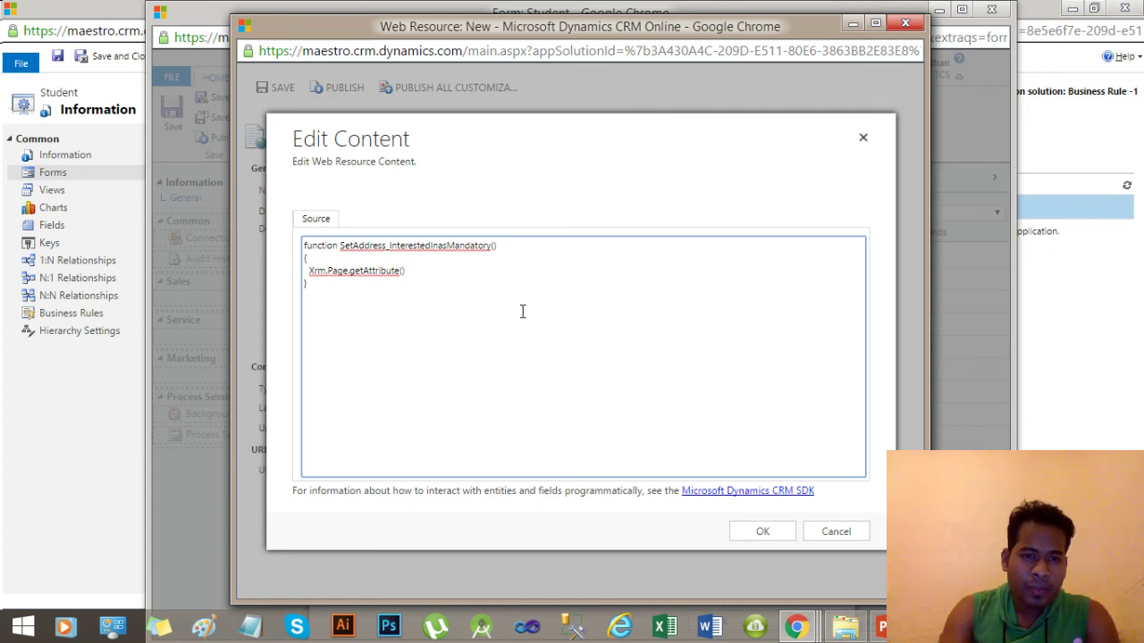
key(Left)
key(Left)
key(Left)
key(Left)
key(Left)
key(Left)
key(Left)
key(Left)
key(Left)
key(Left)
key(Left)
key(Left)
key(Left)
key(Left)
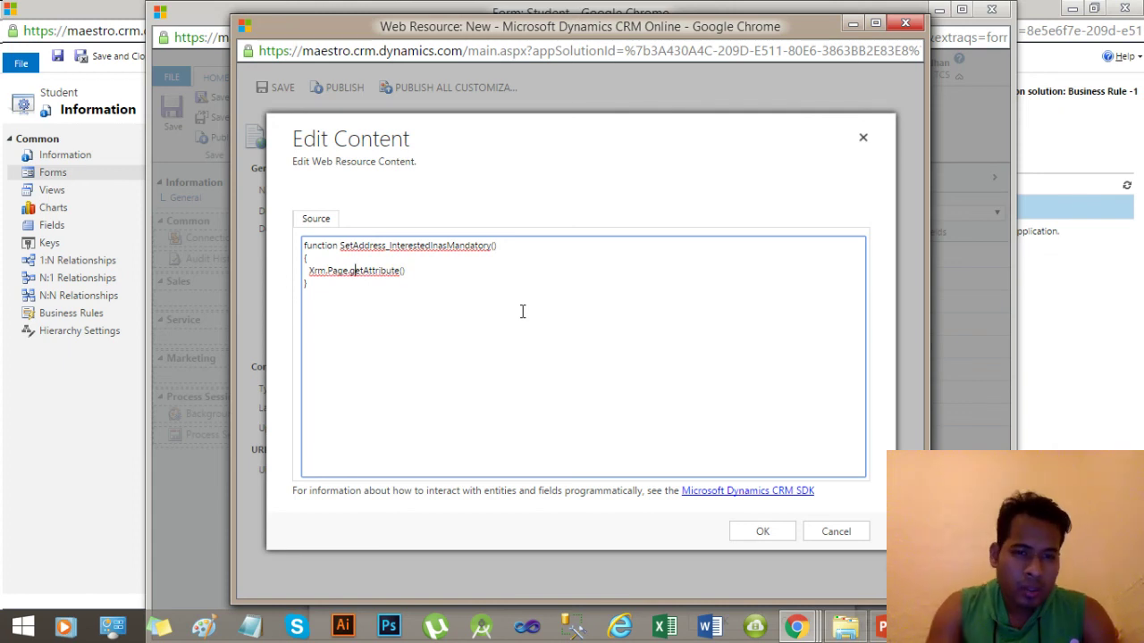
key(BackSpace)
key(BackSpace)
key(BackSpace)
key(BackSpace)
key(BackSpace)
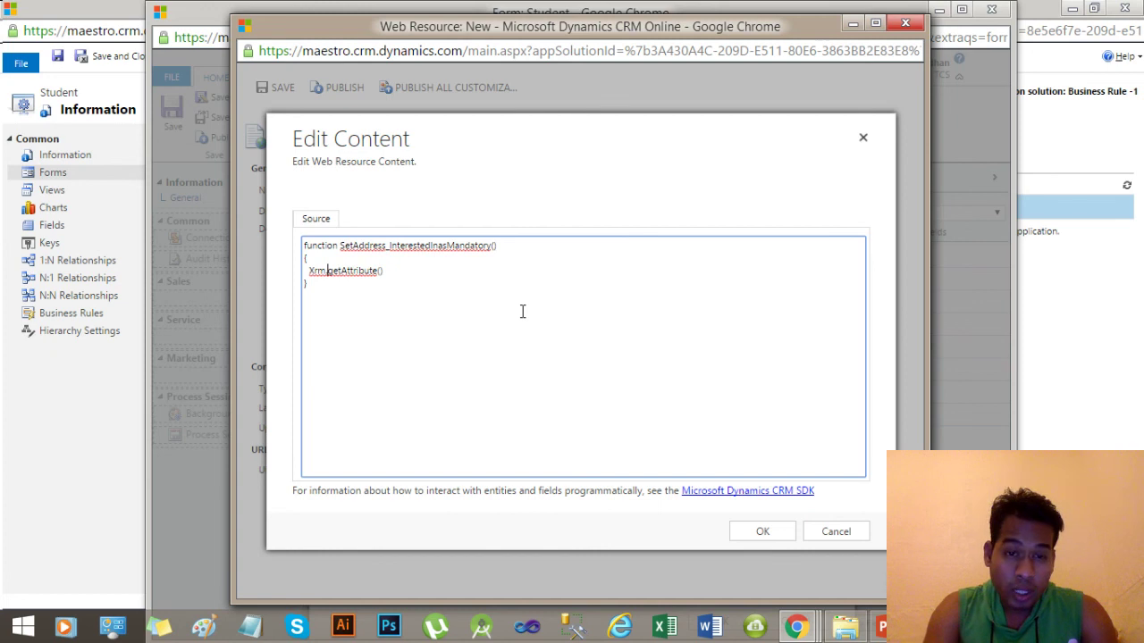
click(796, 628)
Switch to the Dynamics CRM blog tab and bring up the Client Scripts in Dynamics CRM post.
click(99, 536)
click(243, 9)
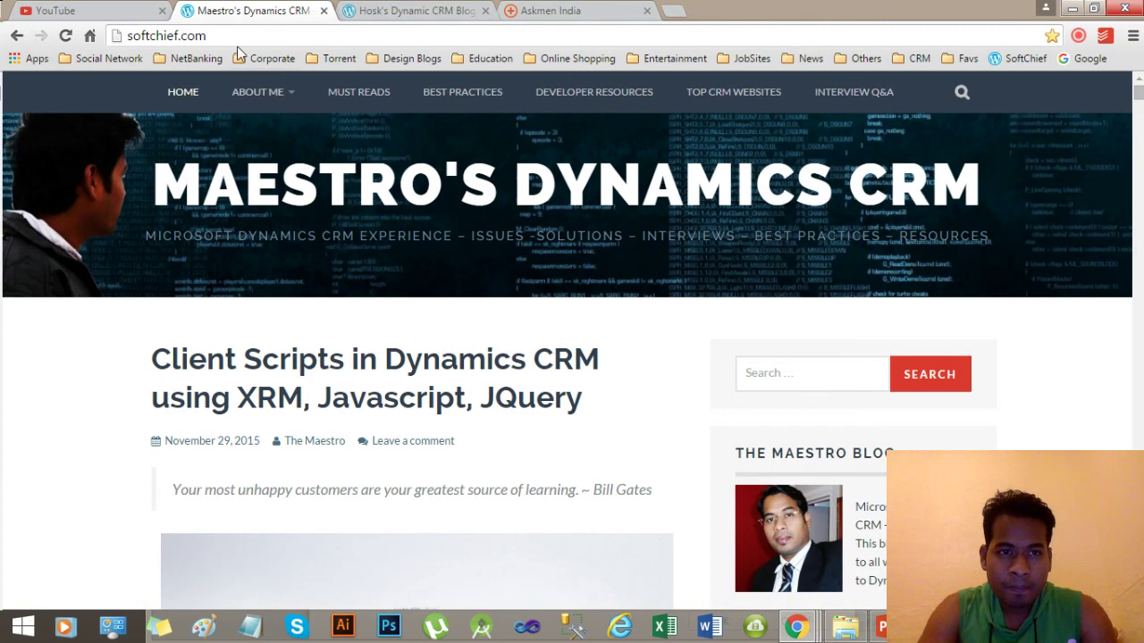
click(183, 40)
click(188, 37)
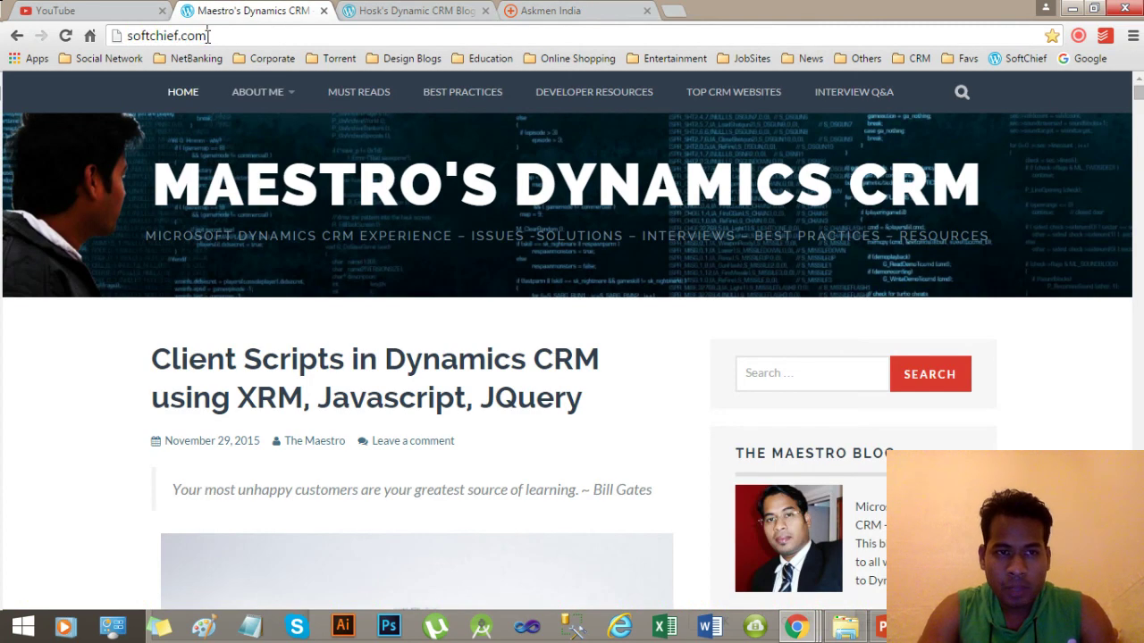
drag(214, 36, 140, 42)
click(145, 38)
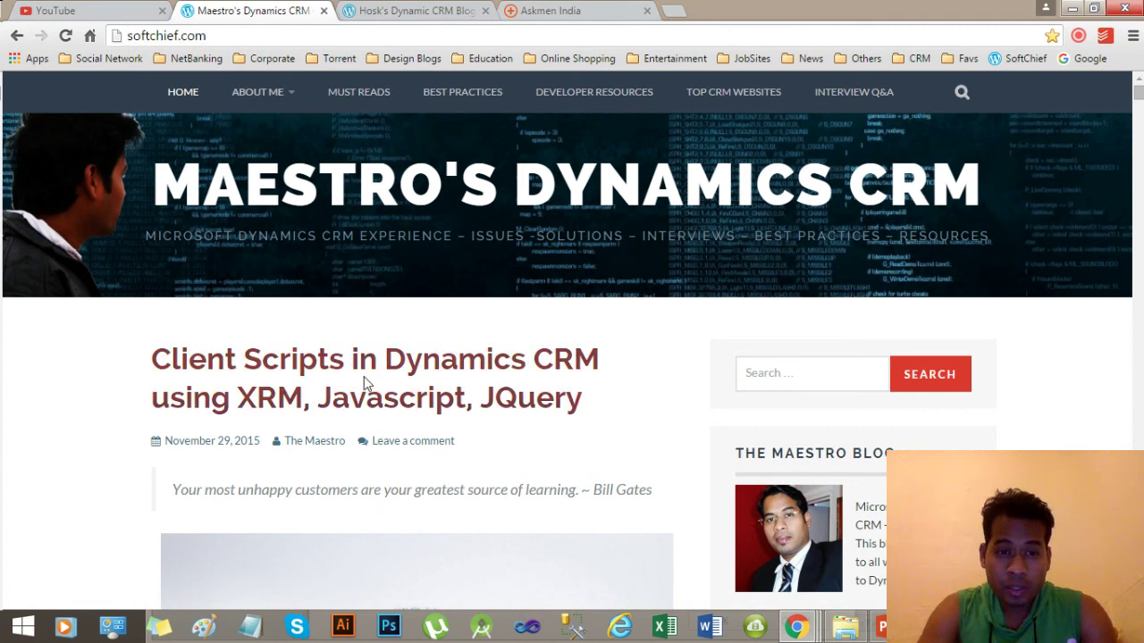
click(400, 374)
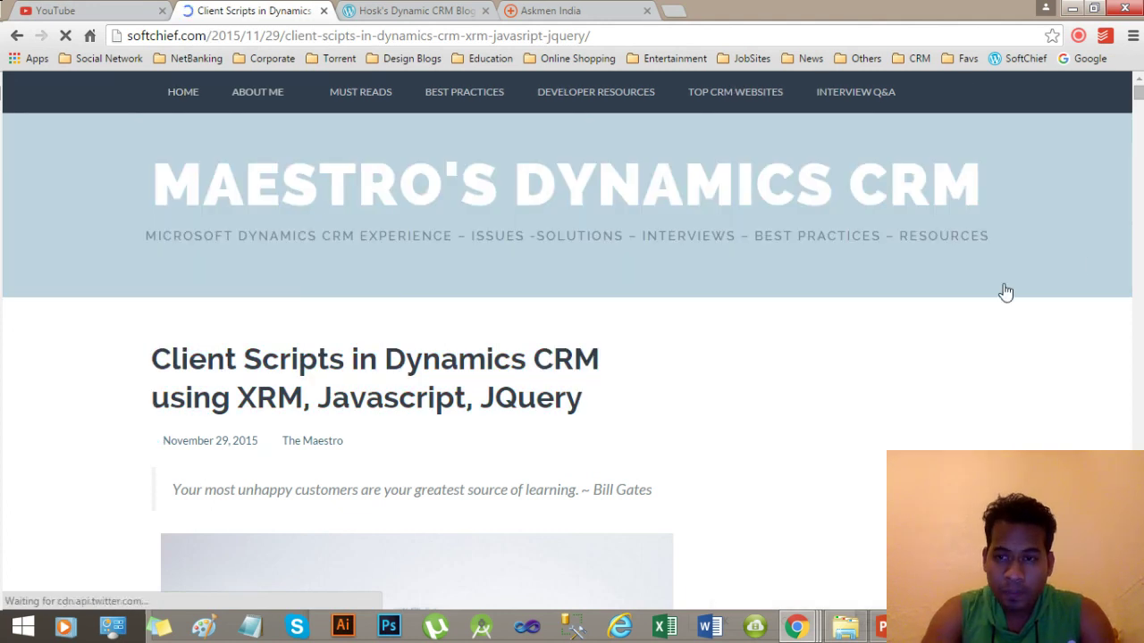
scroll(1141, 103, down, 6)
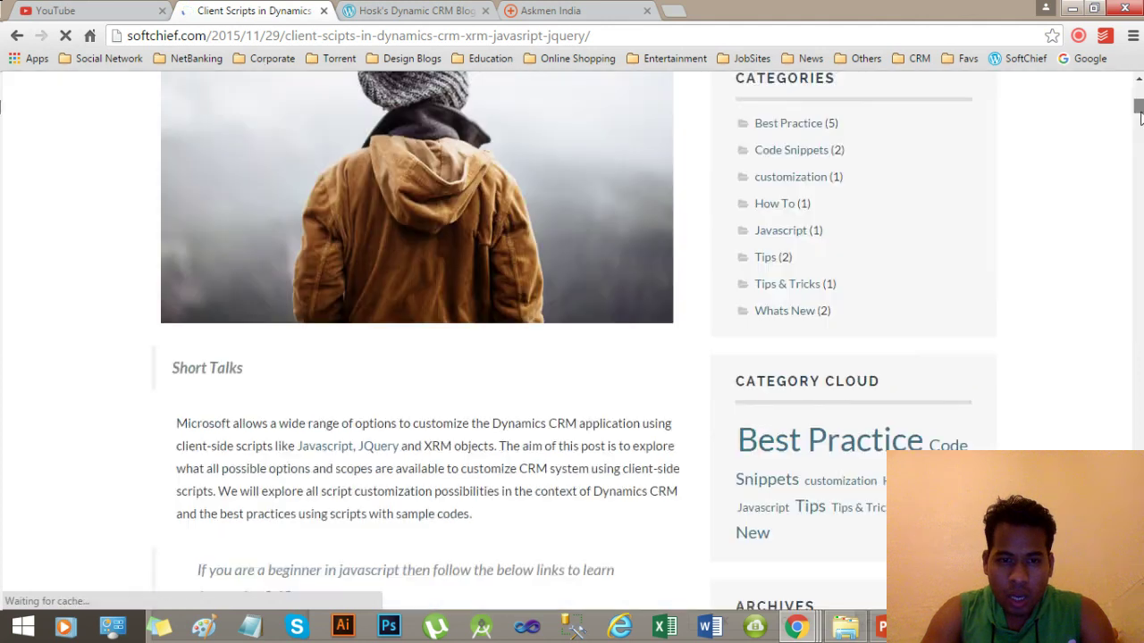
drag(1138, 132, 1138, 466)
scroll(1140, 406, down, 5)
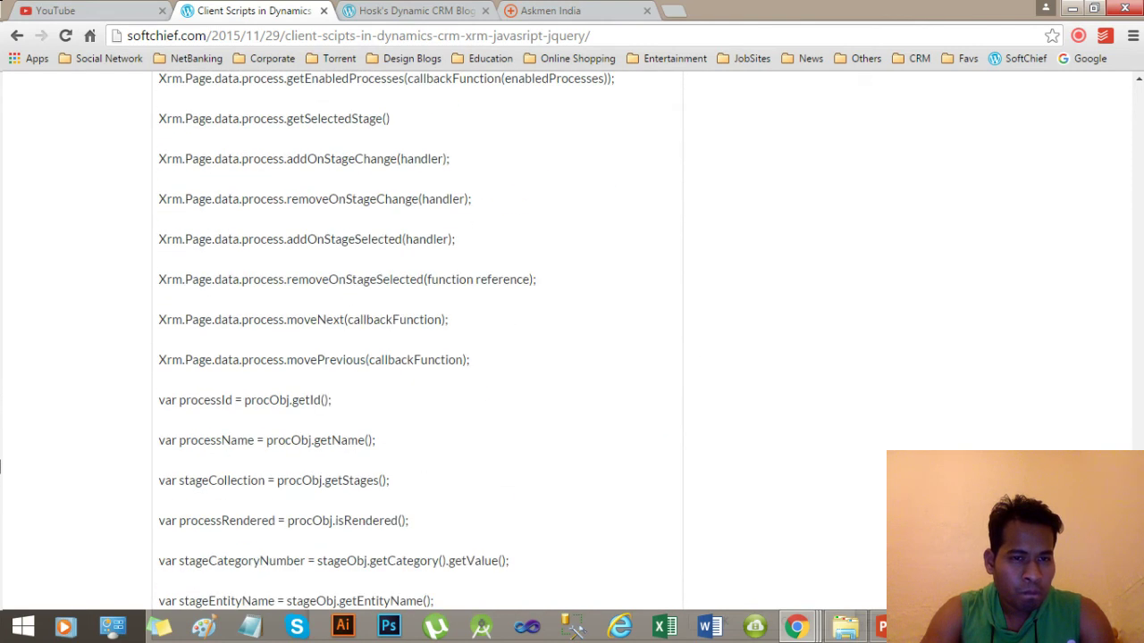
Search the post for 'getattr' and select the setRequiredLevel(requirementLevel) method line.
key(ctrl+f)
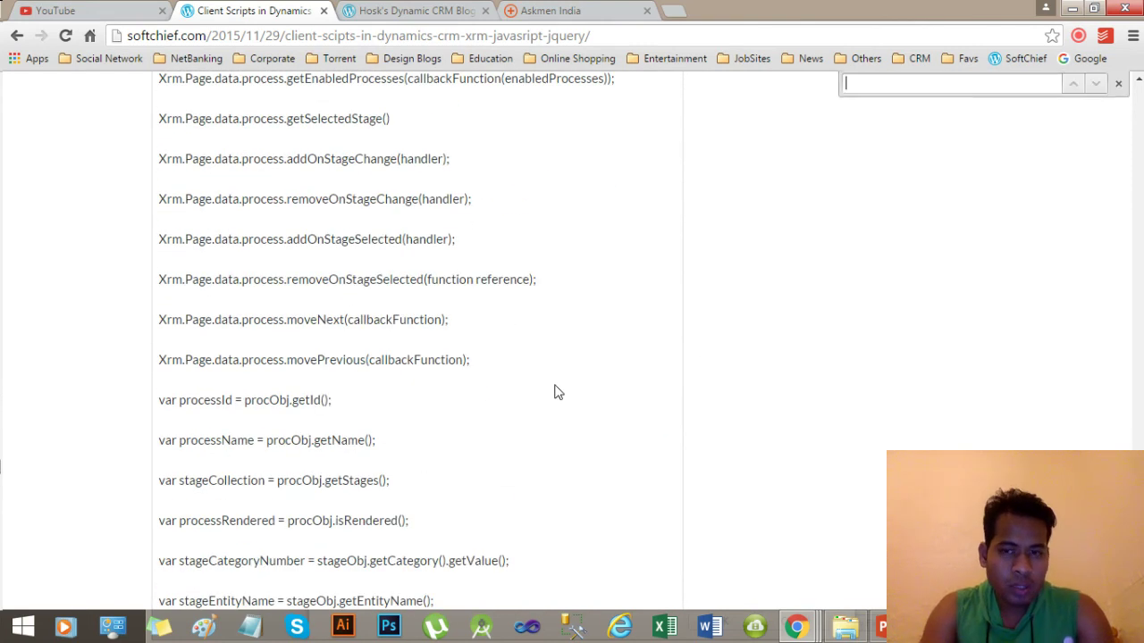
text(geratt)
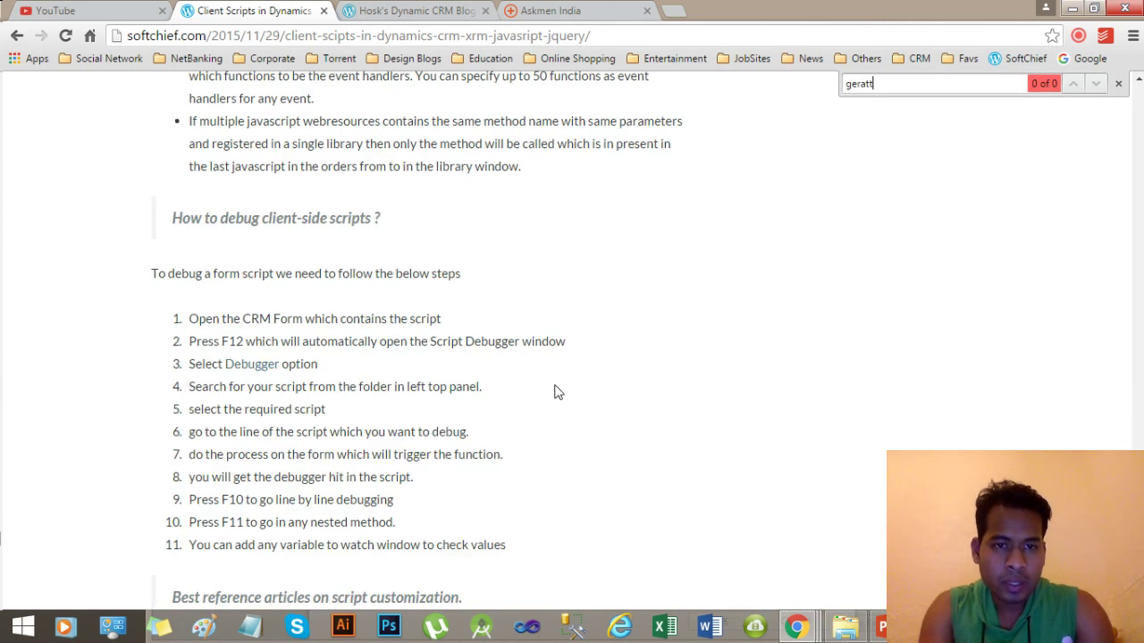
key(BackSpace)
key(BackSpace)
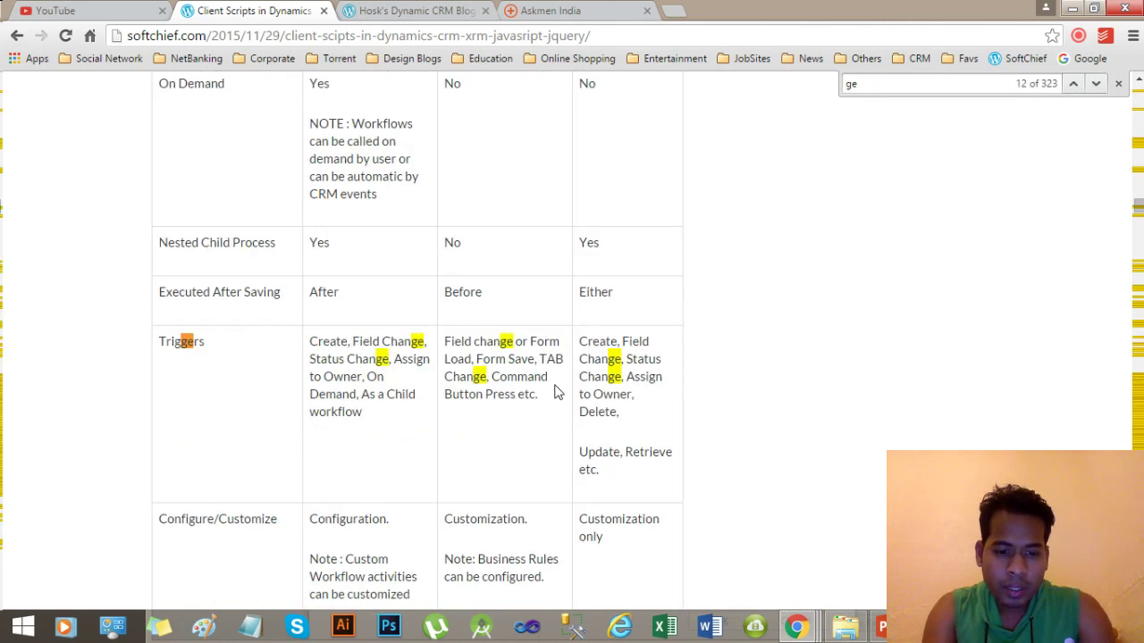
text(tTT)
text(R)
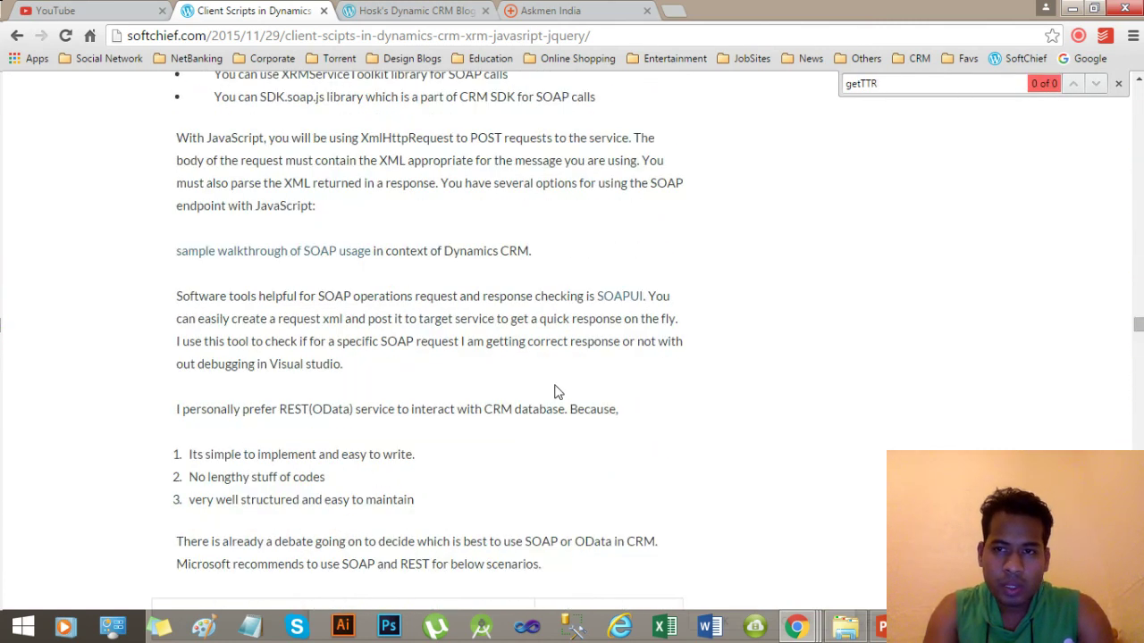
key(BackSpace)
key(BackSpace)
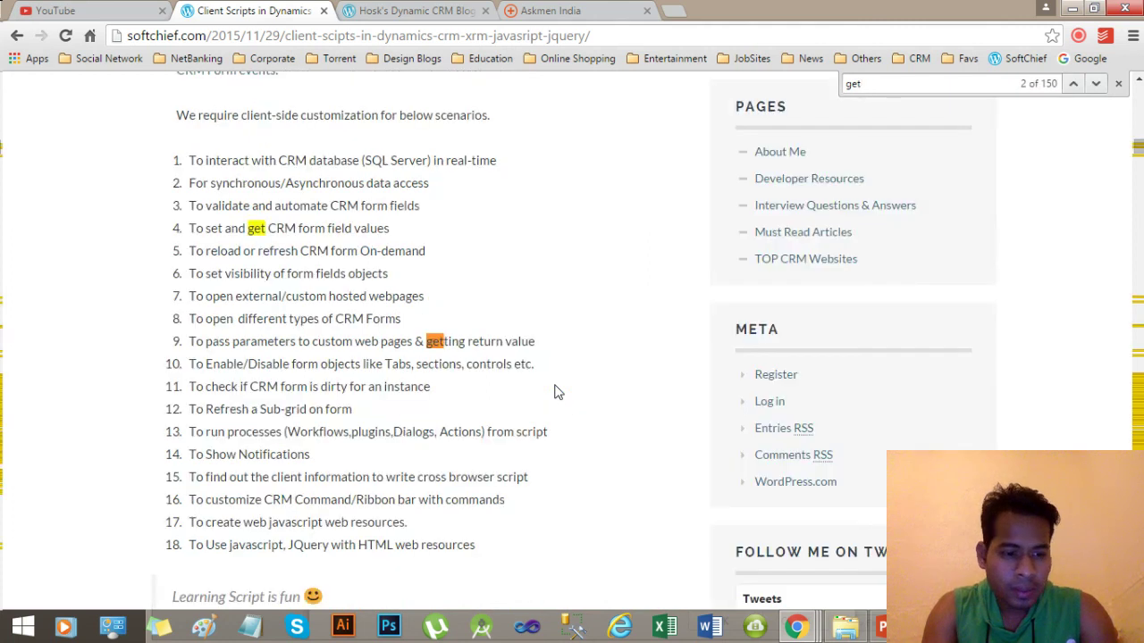
text(attr)
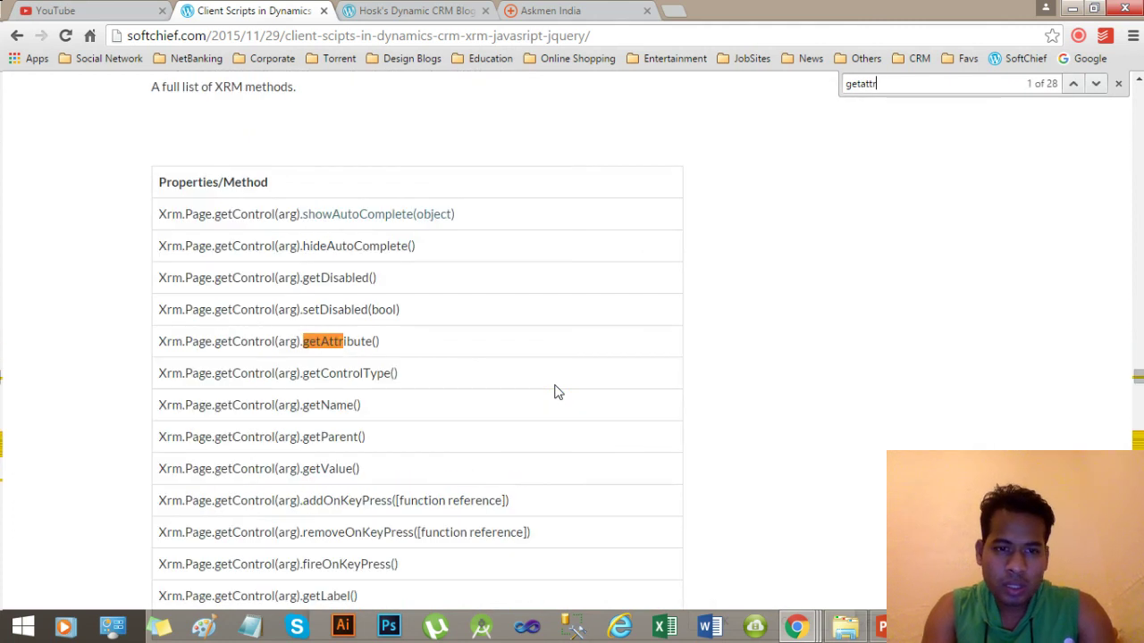
key(Return)
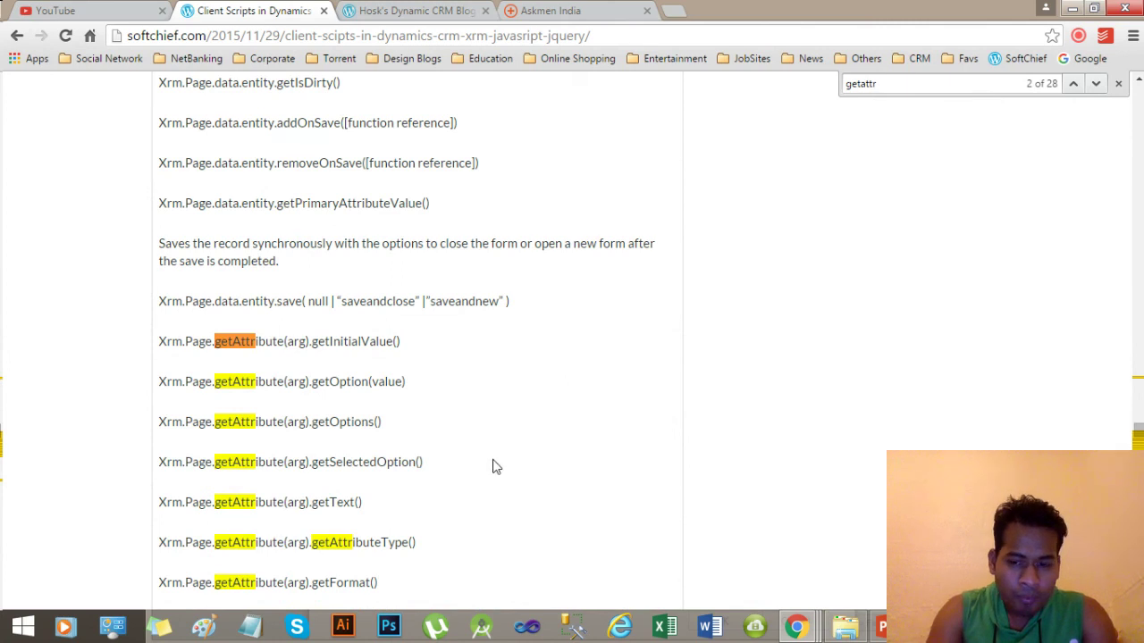
scroll(1138, 436, down, 3)
scroll(1139, 438, down, 2)
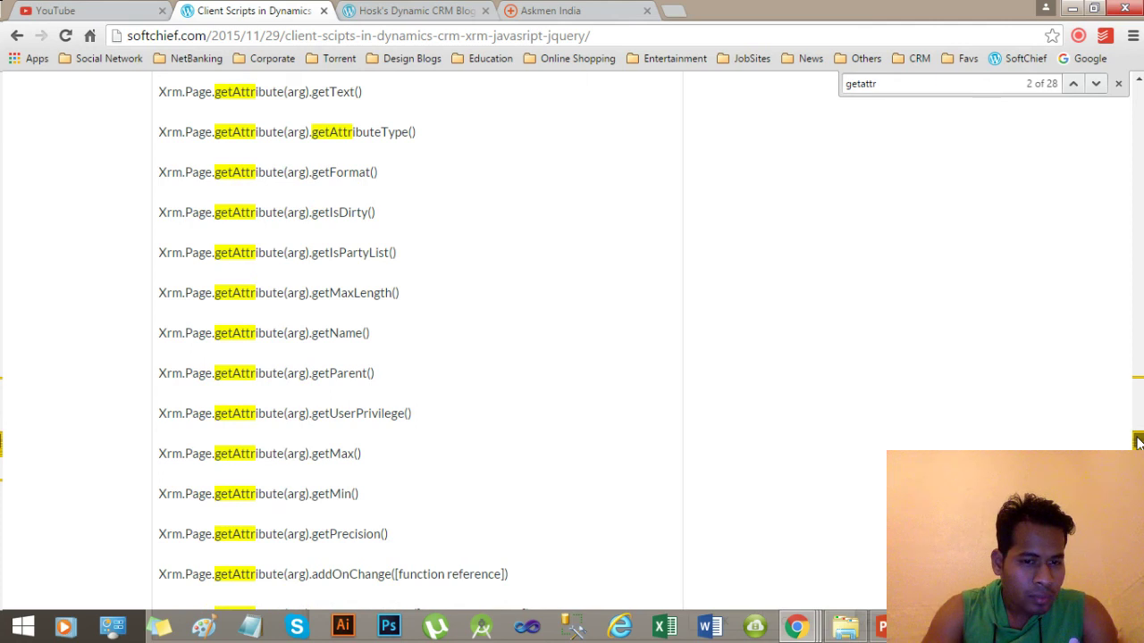
scroll(1139, 442, down, 3)
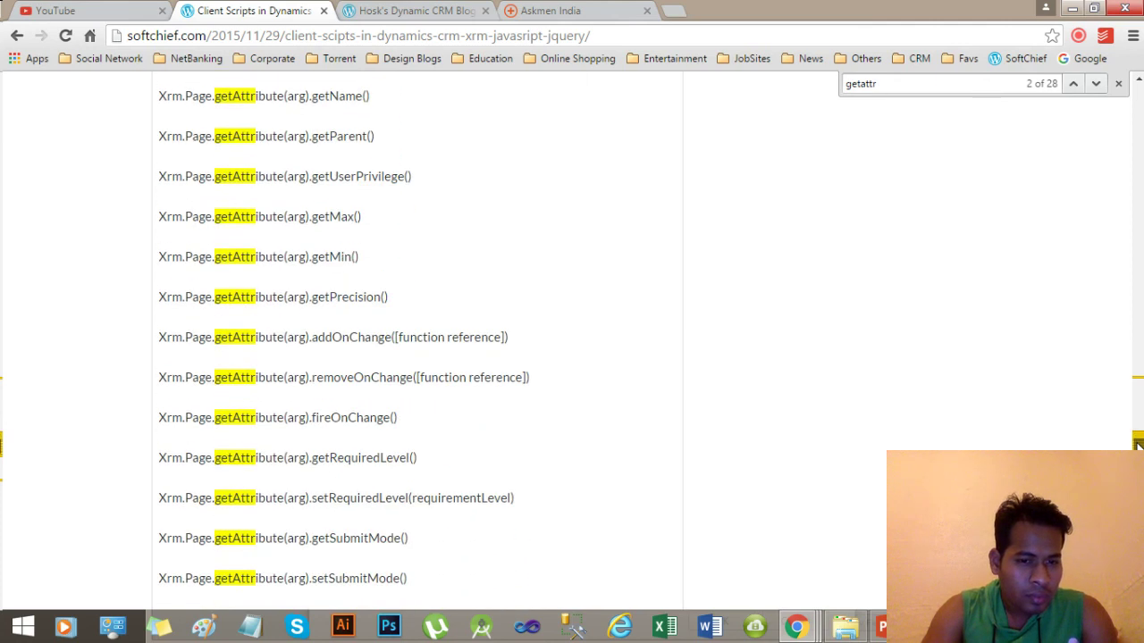
scroll(1139, 444, down, 1)
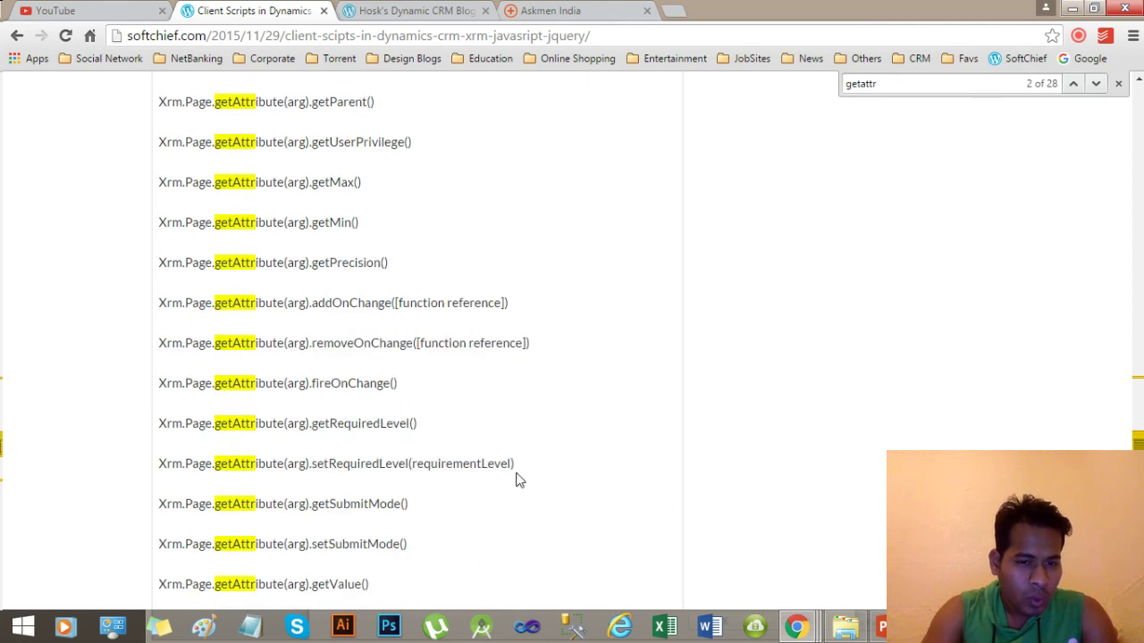
drag(521, 471, 157, 471)
key(ctrl+c)
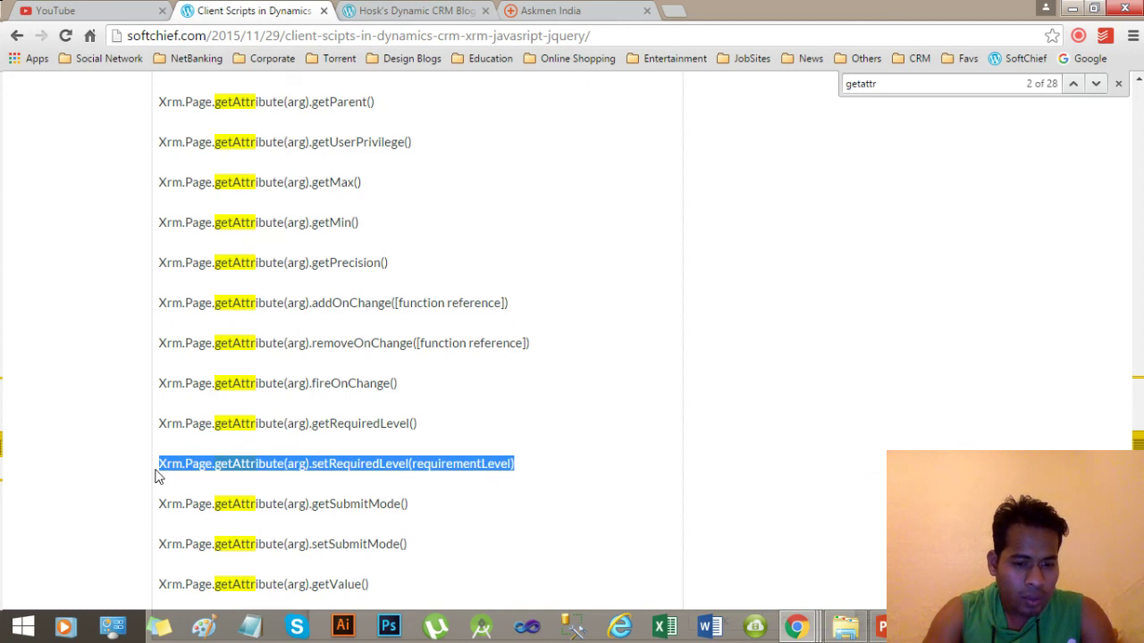
Replace the unfinished getAttribute statement with the copied setRequiredLevel line.
click(797, 627)
click(1046, 546)
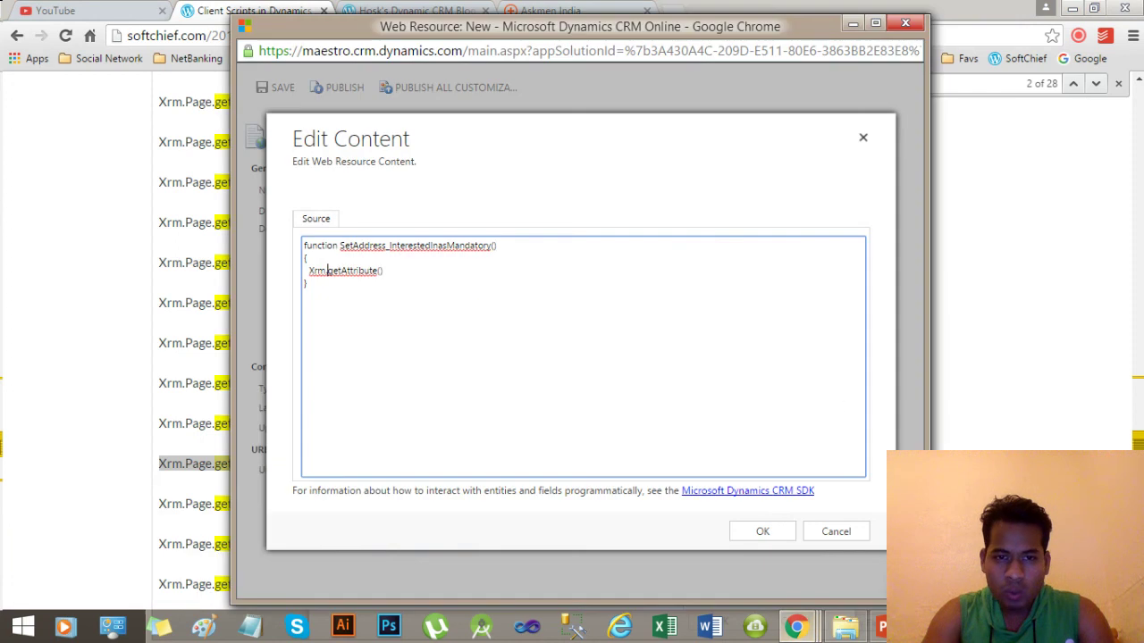
drag(308, 270, 390, 269)
key(BackSpace)
key(ctrl+v)
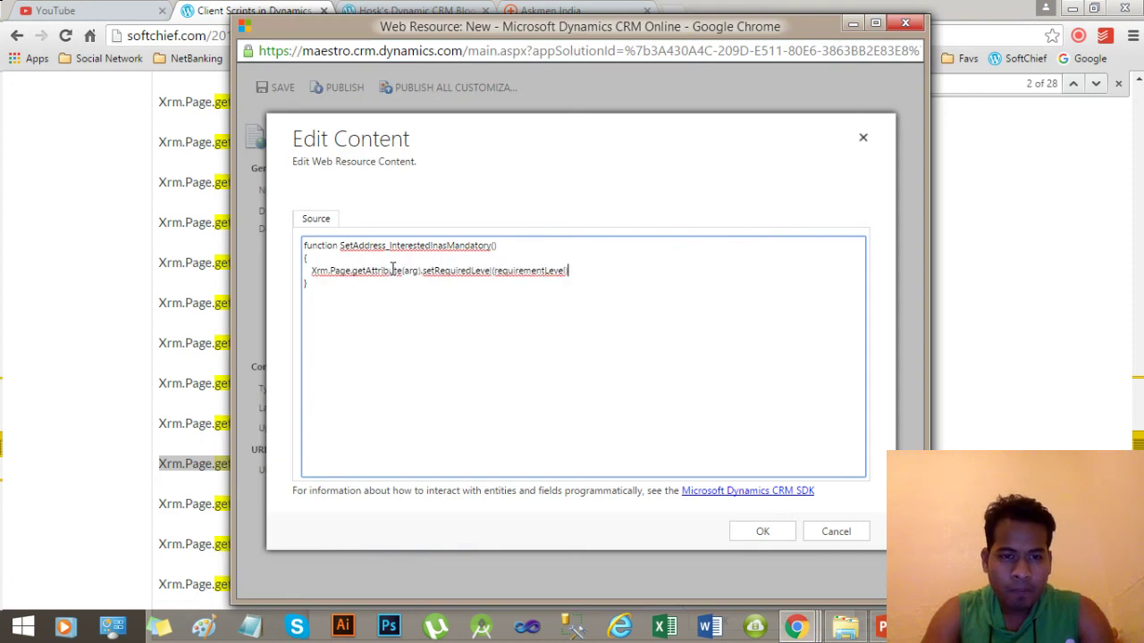
Replace the arg placeholder with "myprefix_address" in the pasted statement.
click(340, 270)
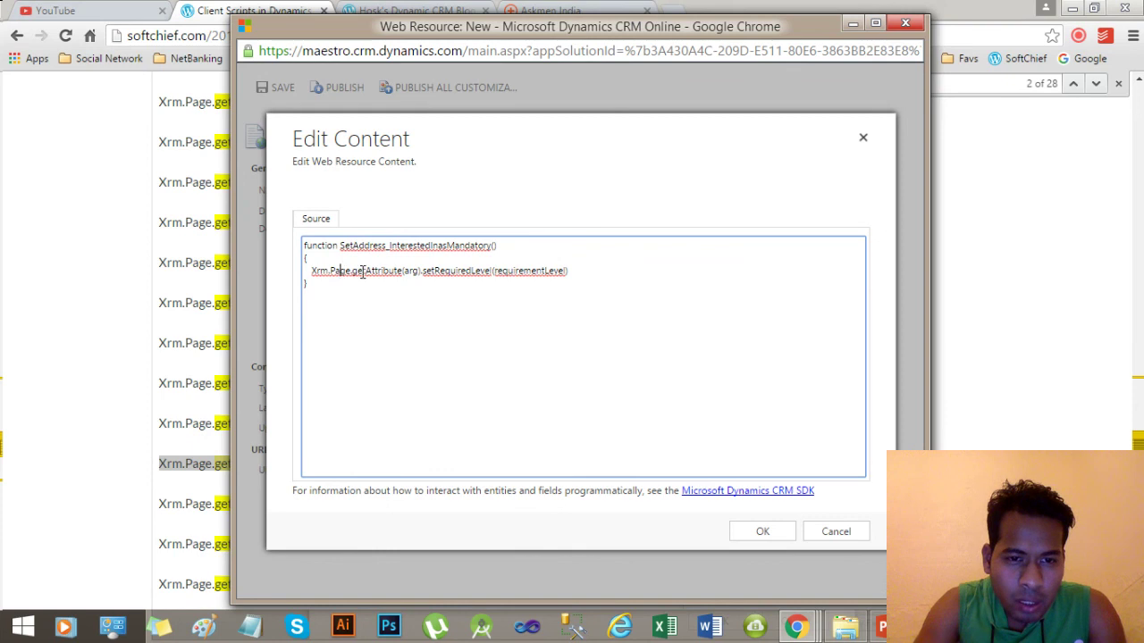
double_click(411, 270)
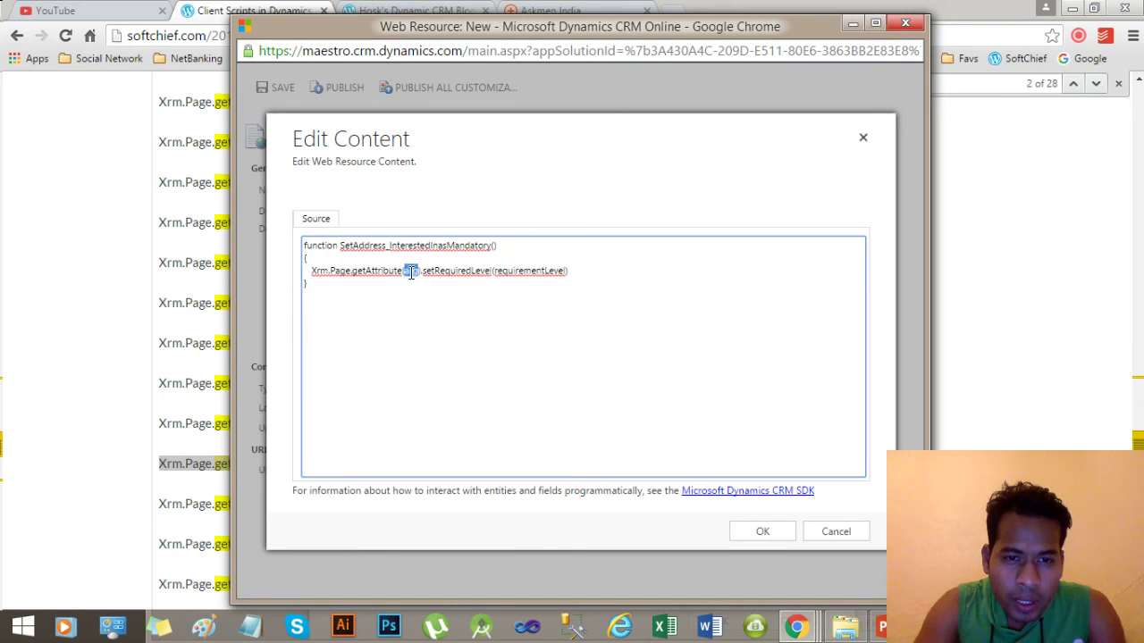
text("")
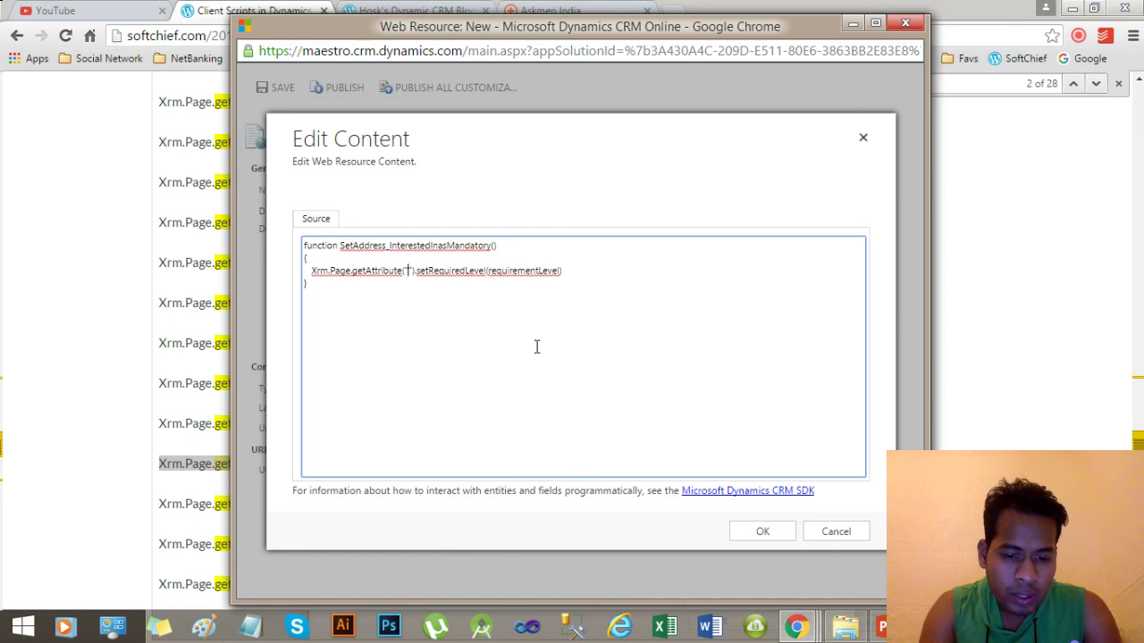
key(Left)
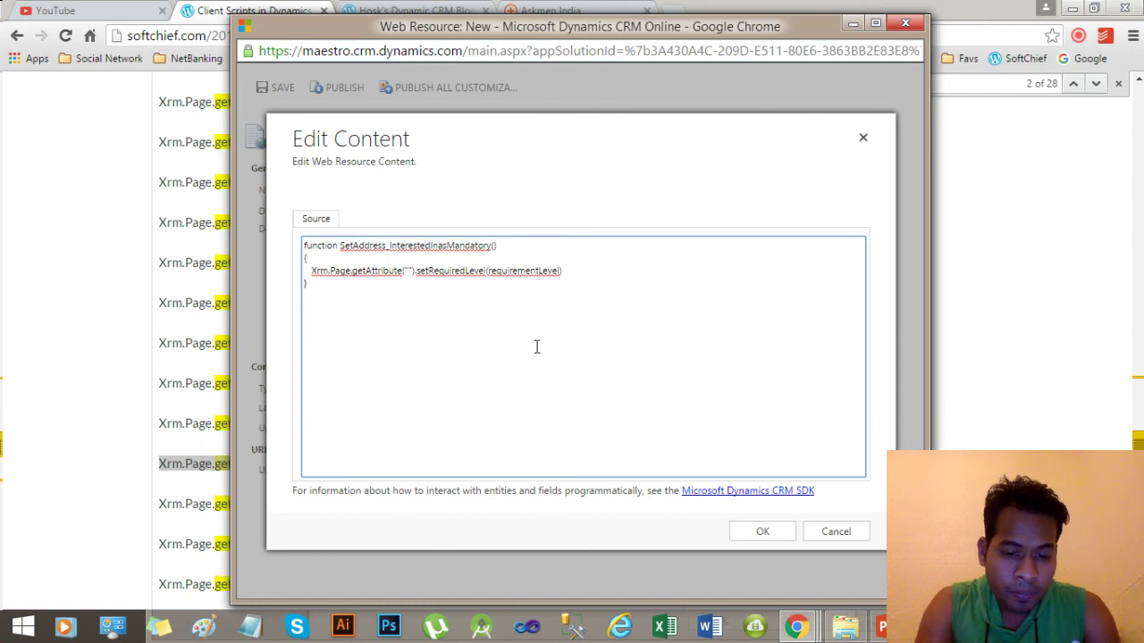
text(myprefix)
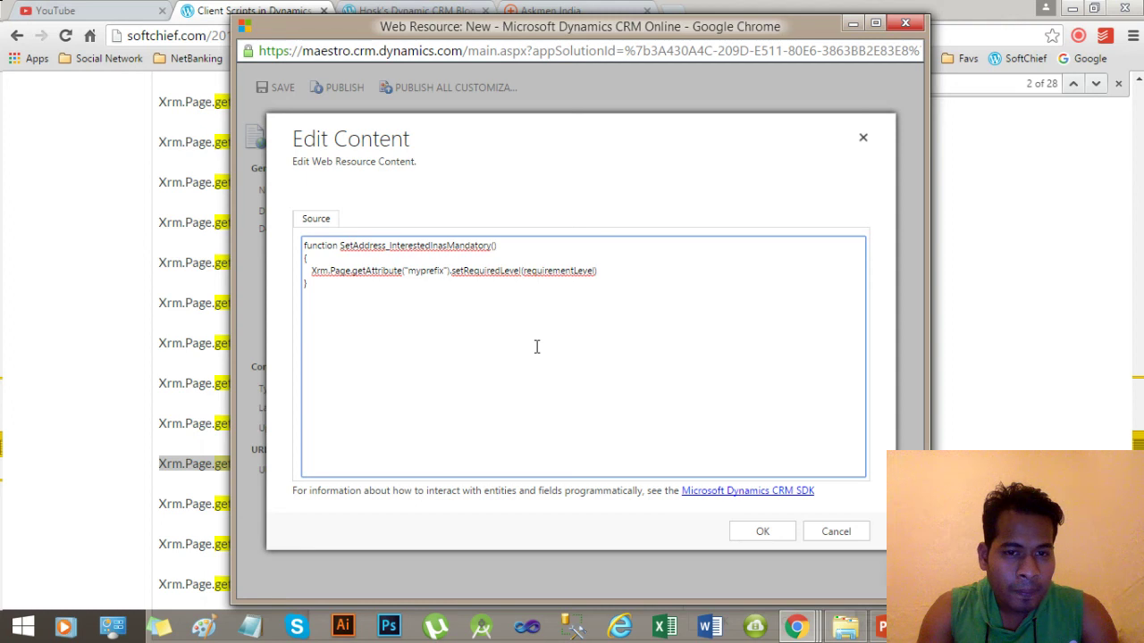
key(Right)
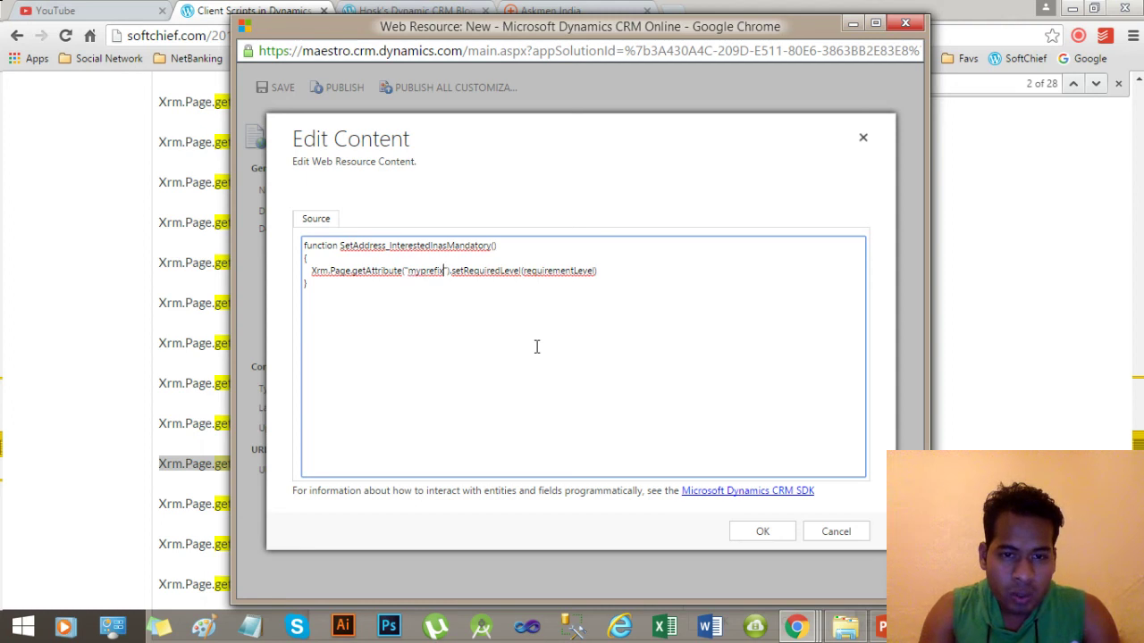
text(_)
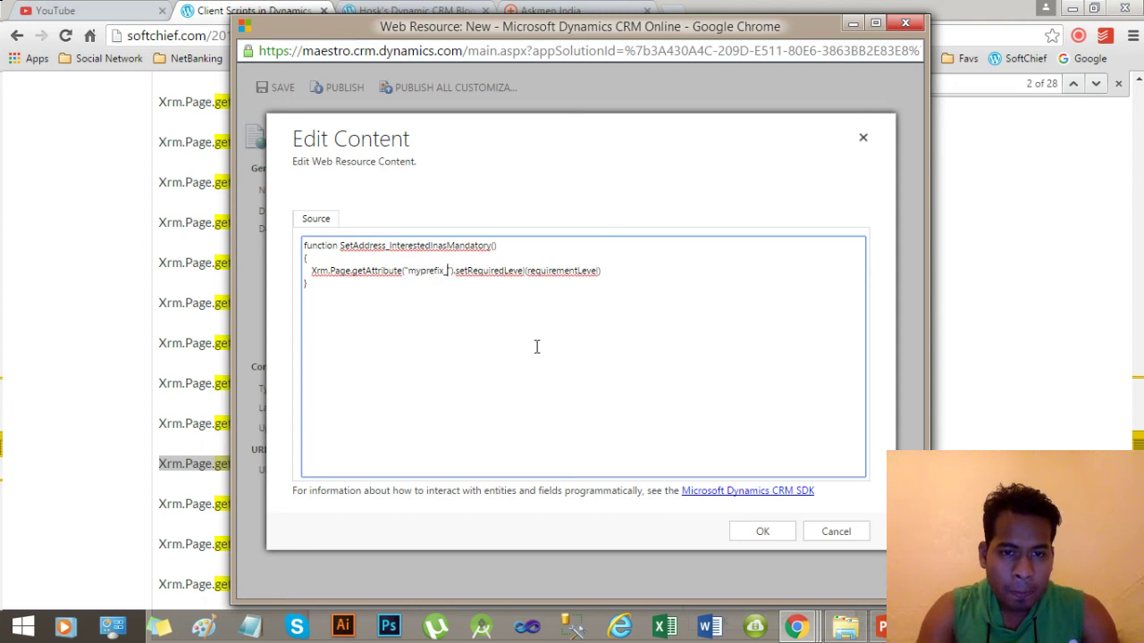
text(adress)
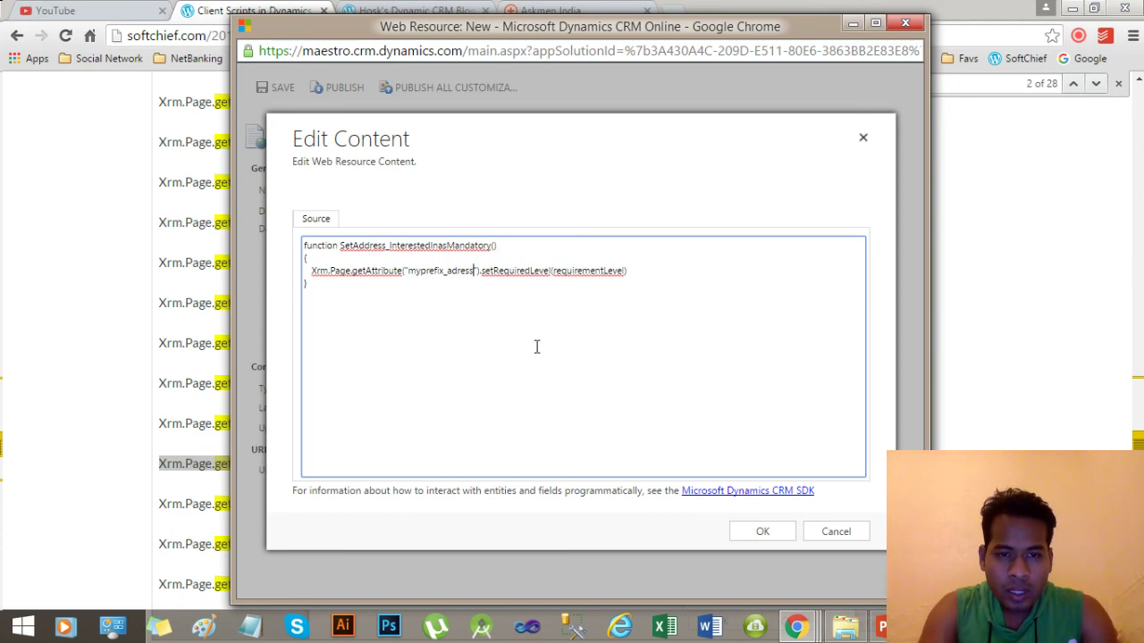
key(BackSpace)
key(BackSpace)
key(BackSpace)
key(BackSpace)
text(dress)
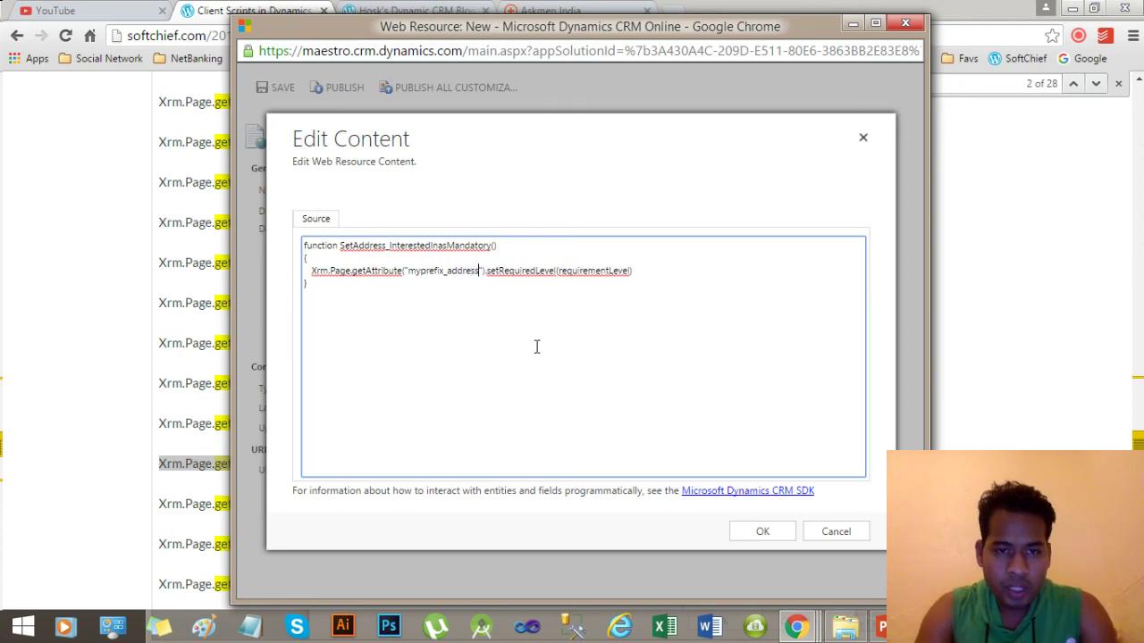
click(804, 629)
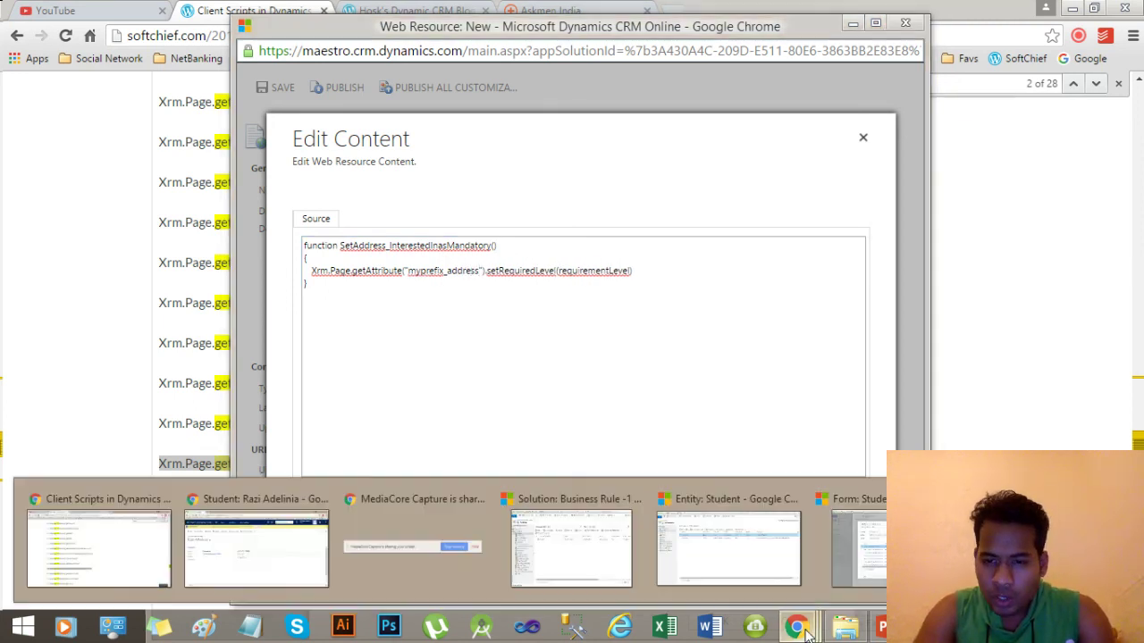
click(681, 532)
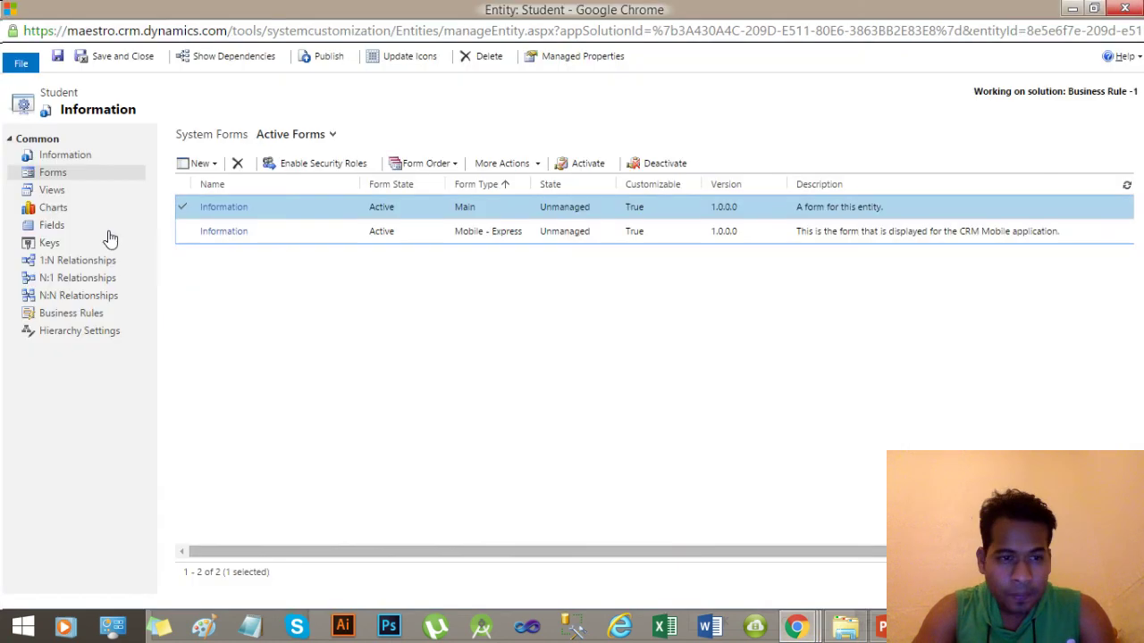
click(51, 225)
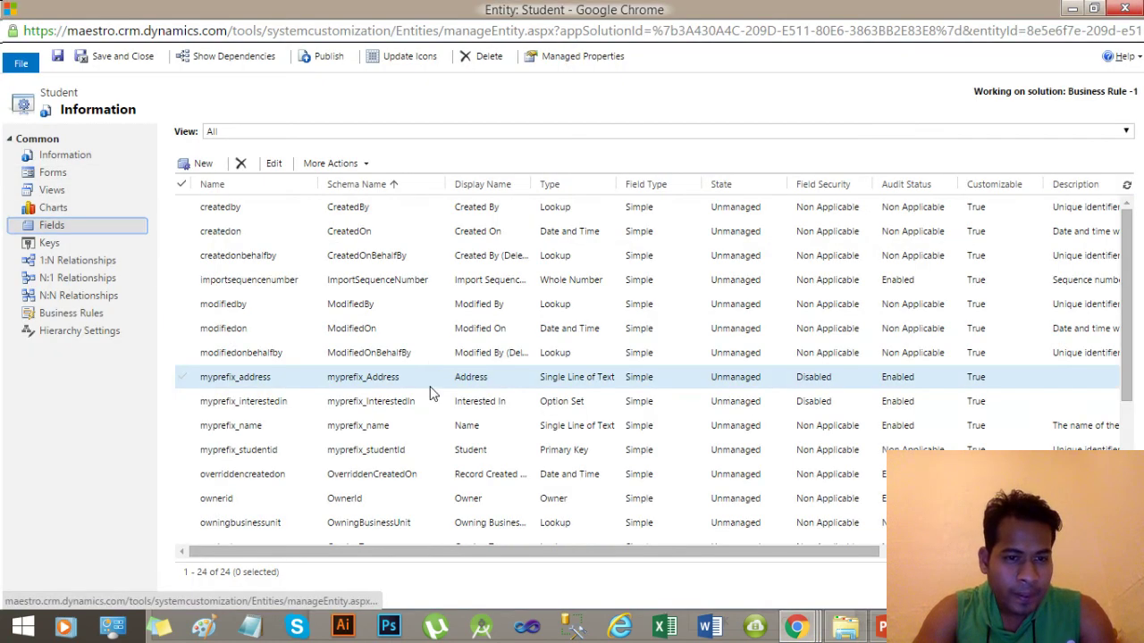
click(498, 380)
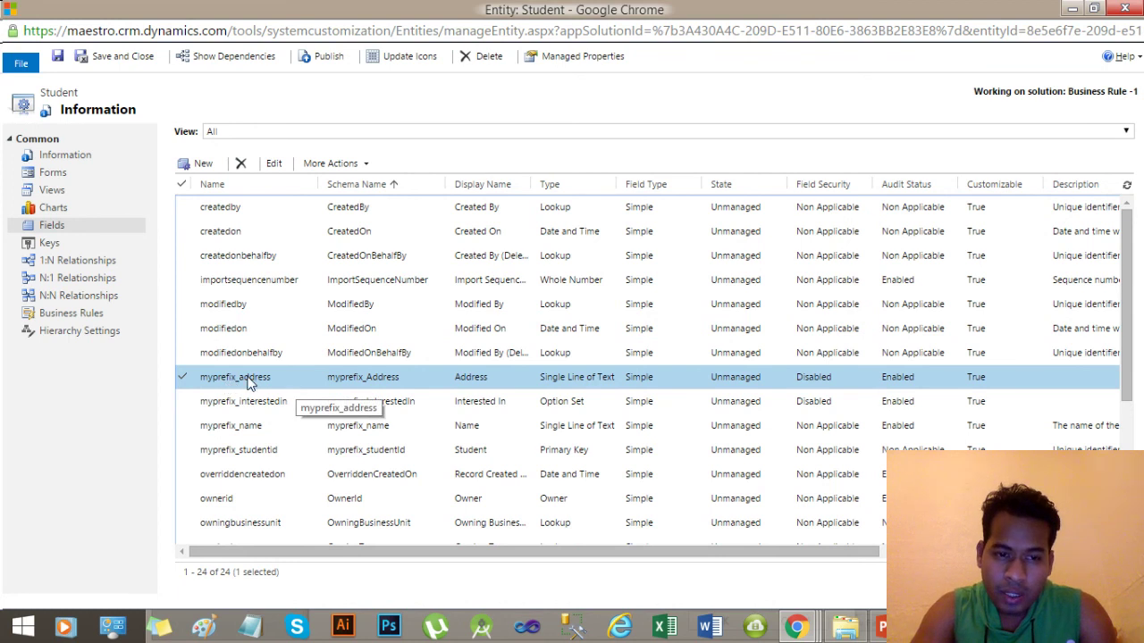
key(alt+Tab)
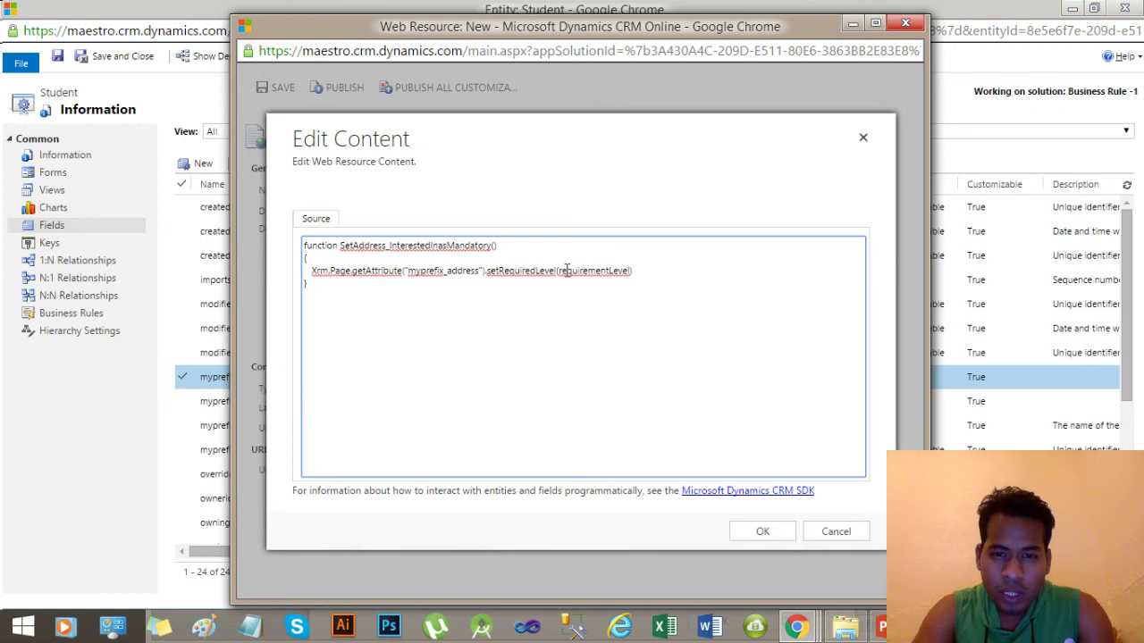
Set the address statement's requirement level to "required".
drag(626, 273, 560, 273)
key(BackSpace)
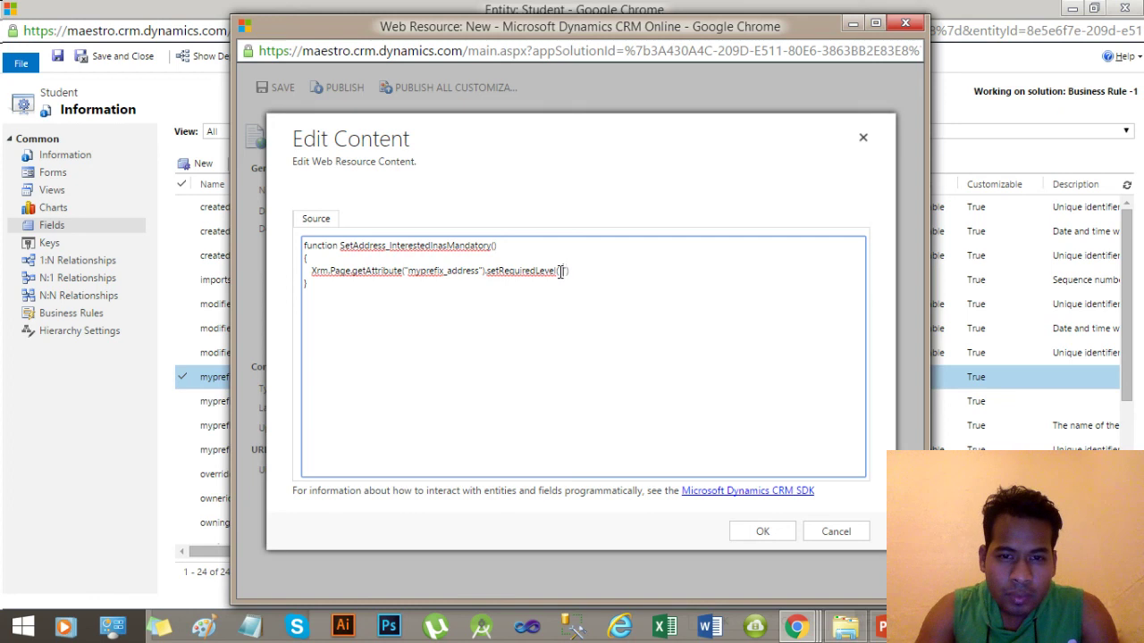
text("required)
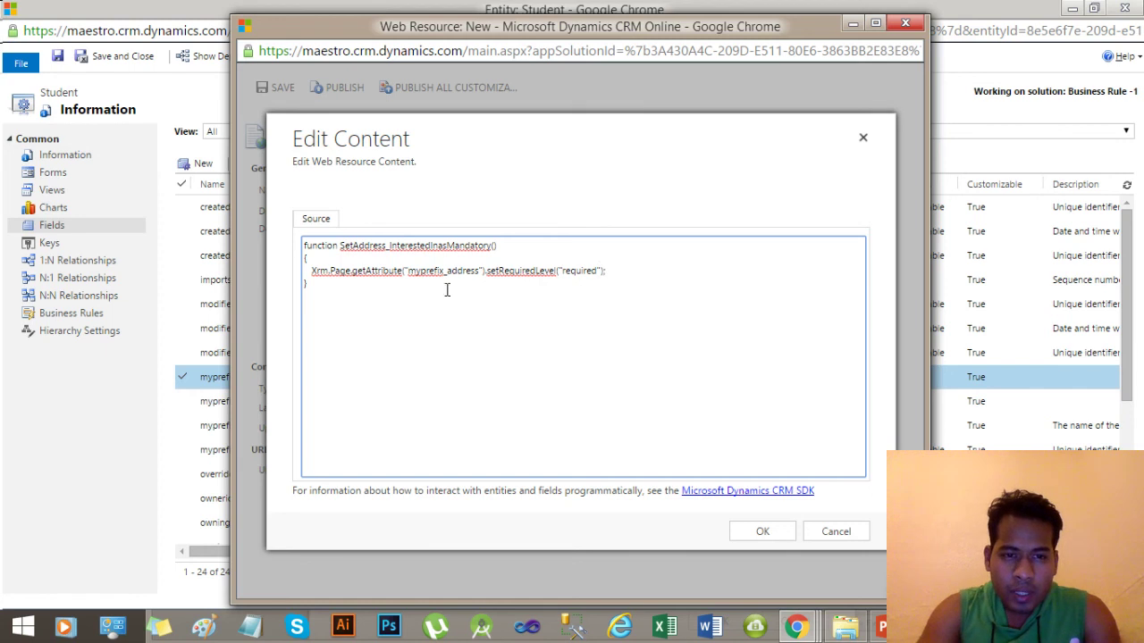
Duplicate the statement for interestedin, select the function name, and accept the script content.
drag(307, 268, 627, 275)
key(ctrl+c)
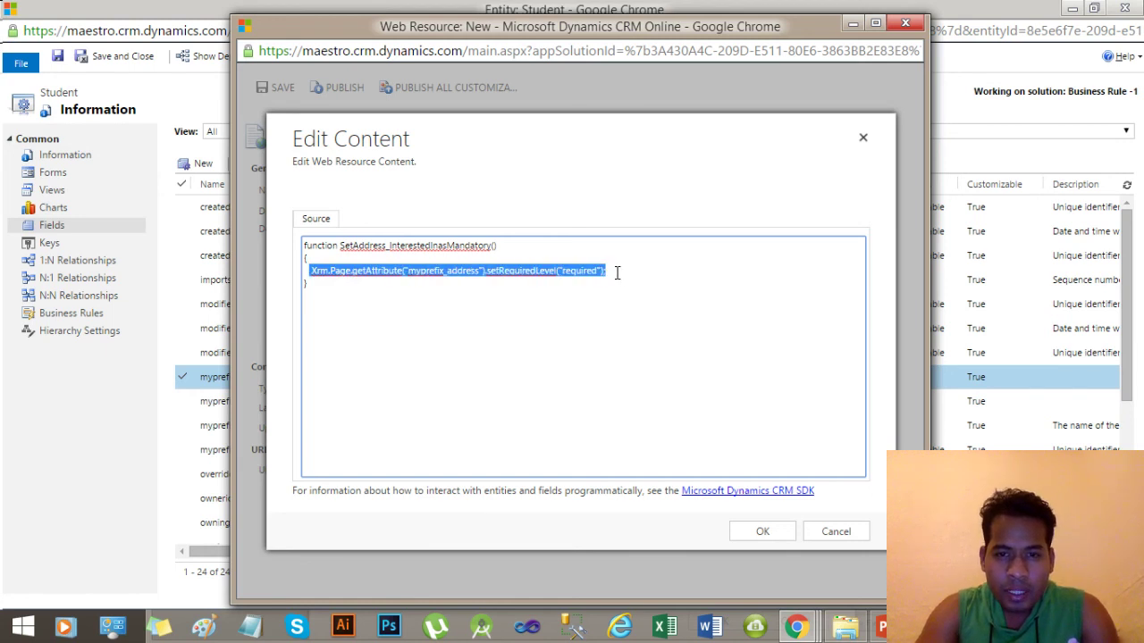
click(616, 272)
key(Return)
key(ctrl+v)
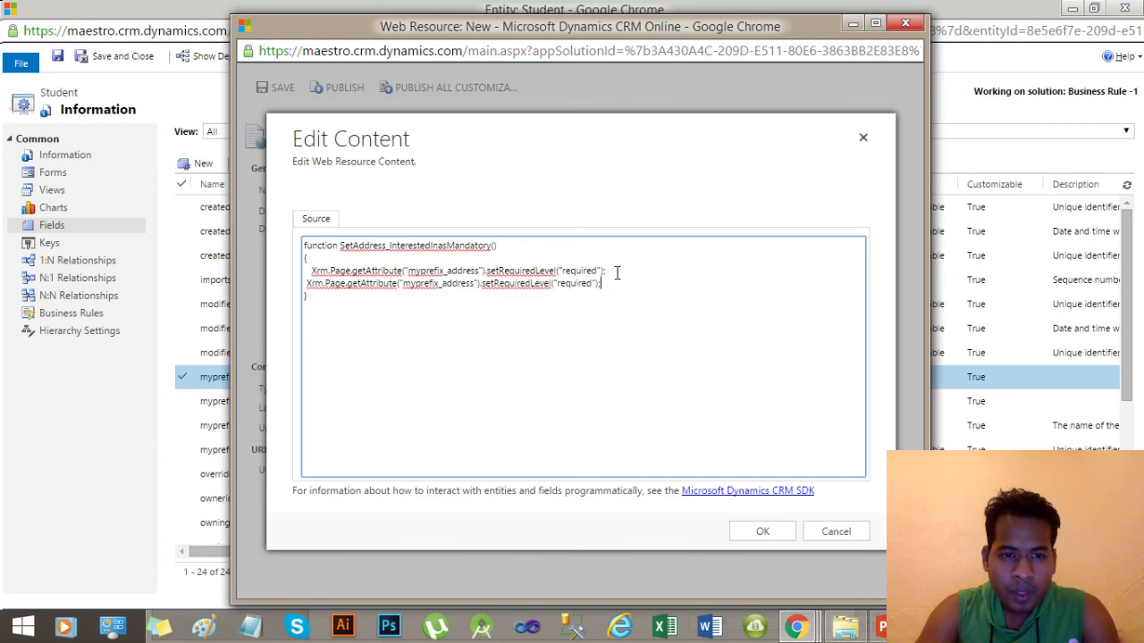
click(306, 284)
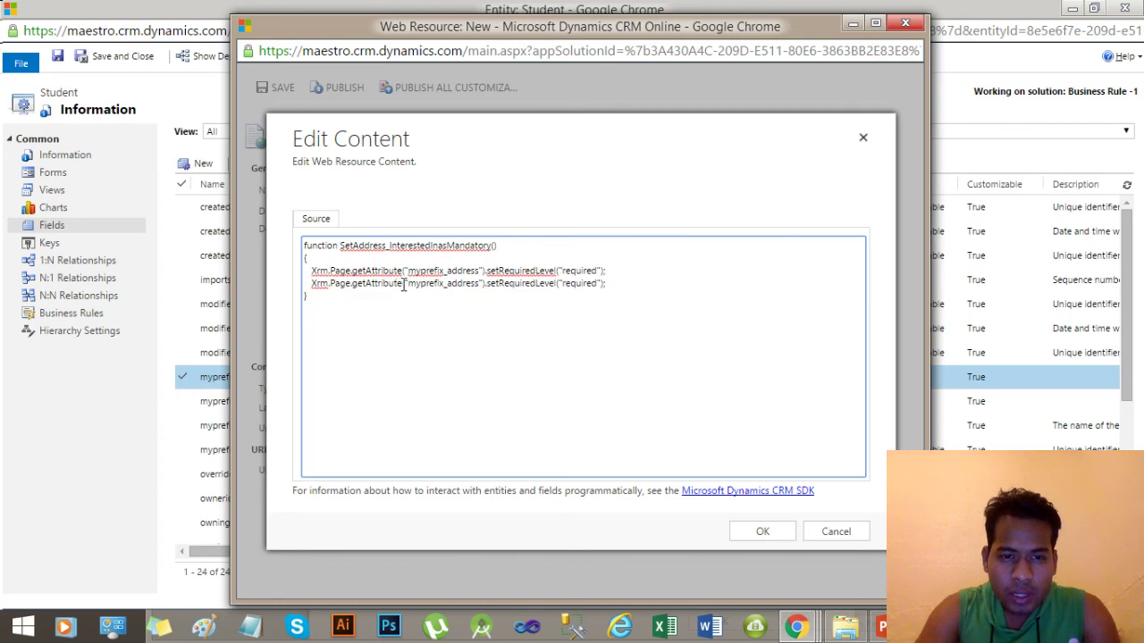
drag(479, 284, 446, 284)
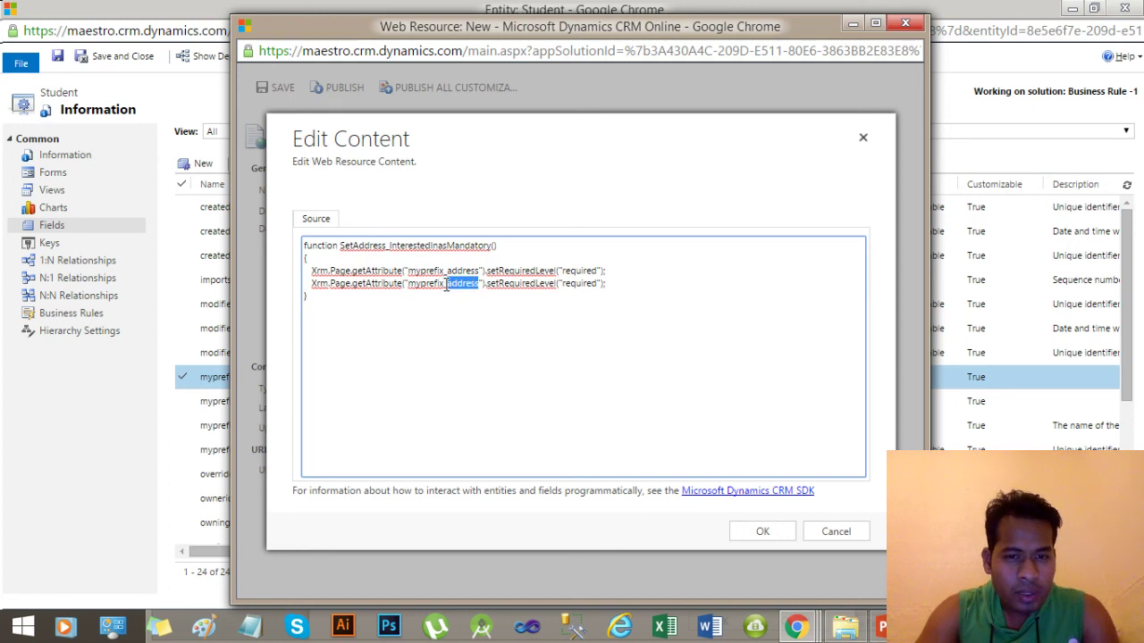
text(in)
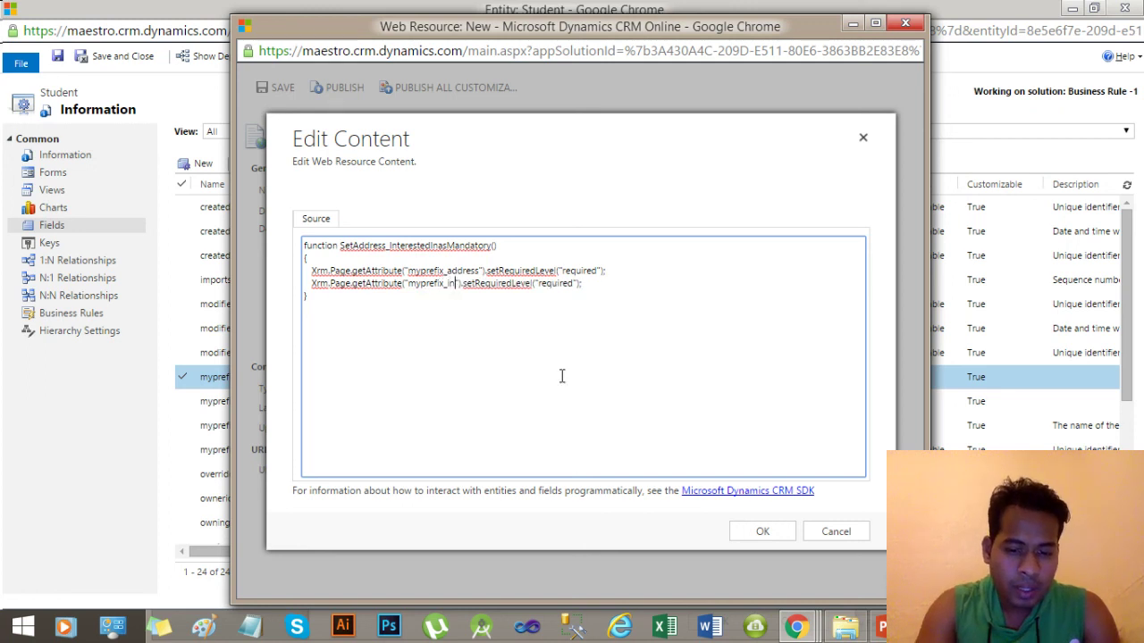
text(tere)
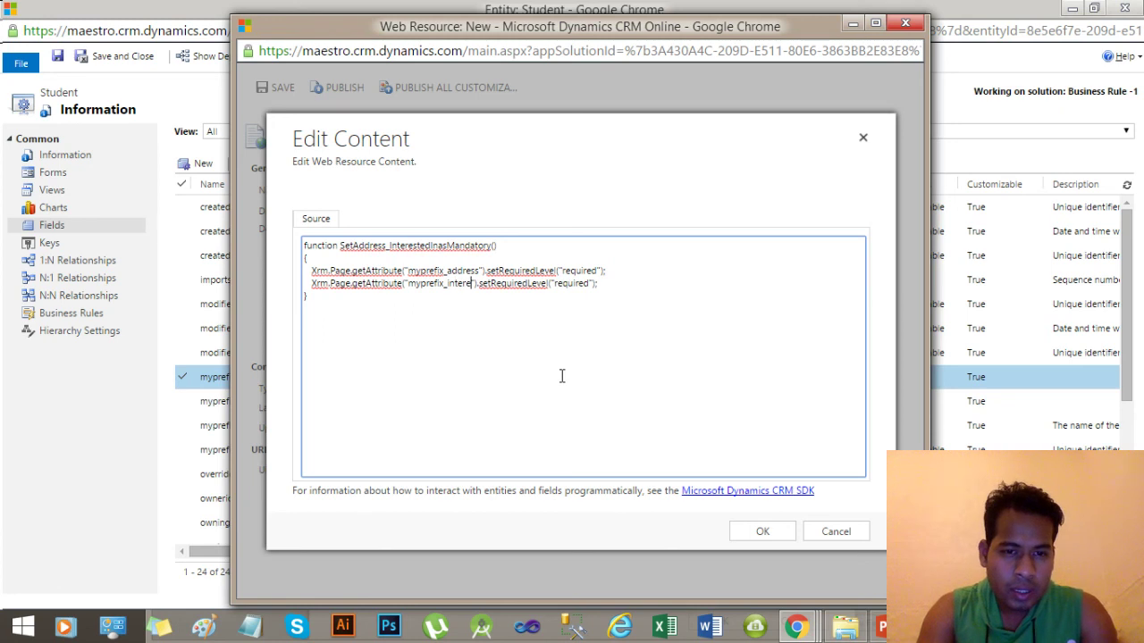
text(stedin)
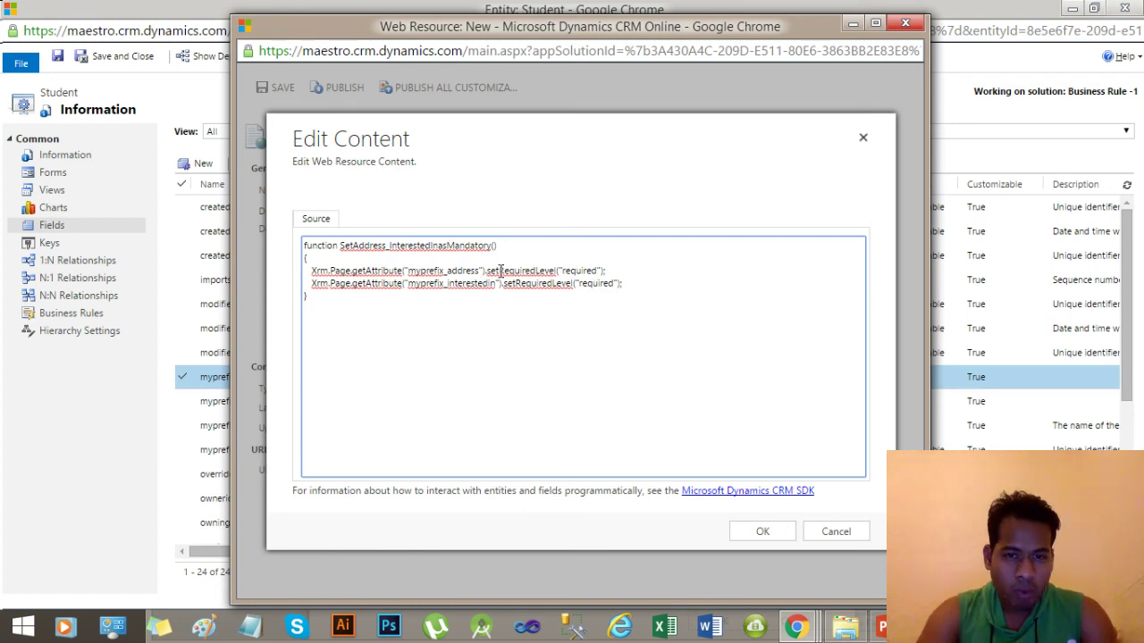
drag(489, 247, 340, 248)
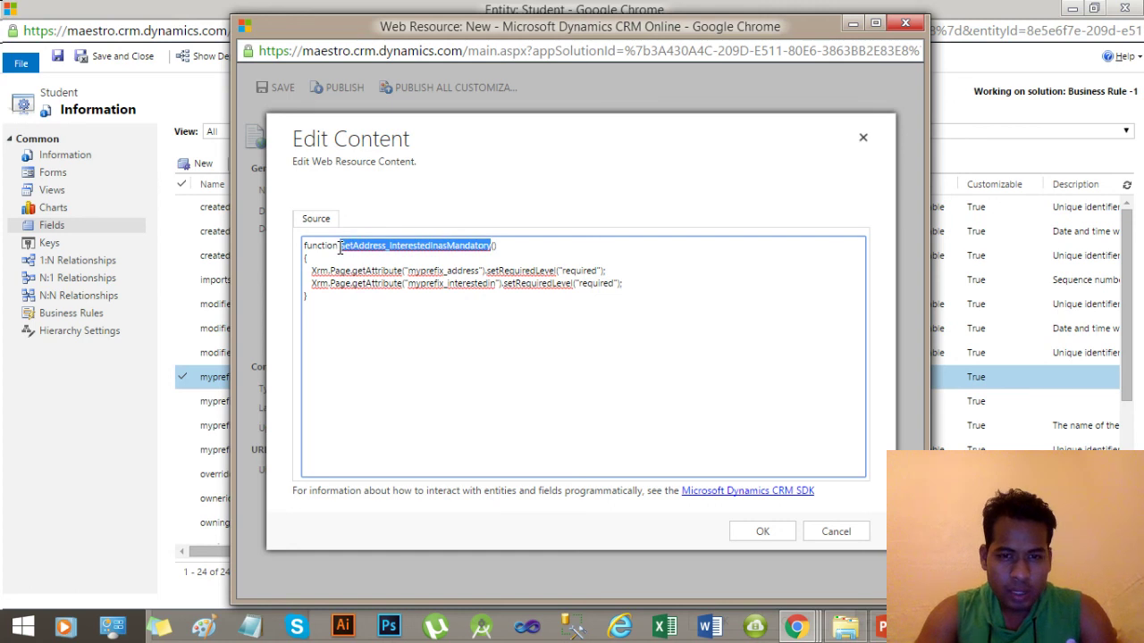
click(774, 531)
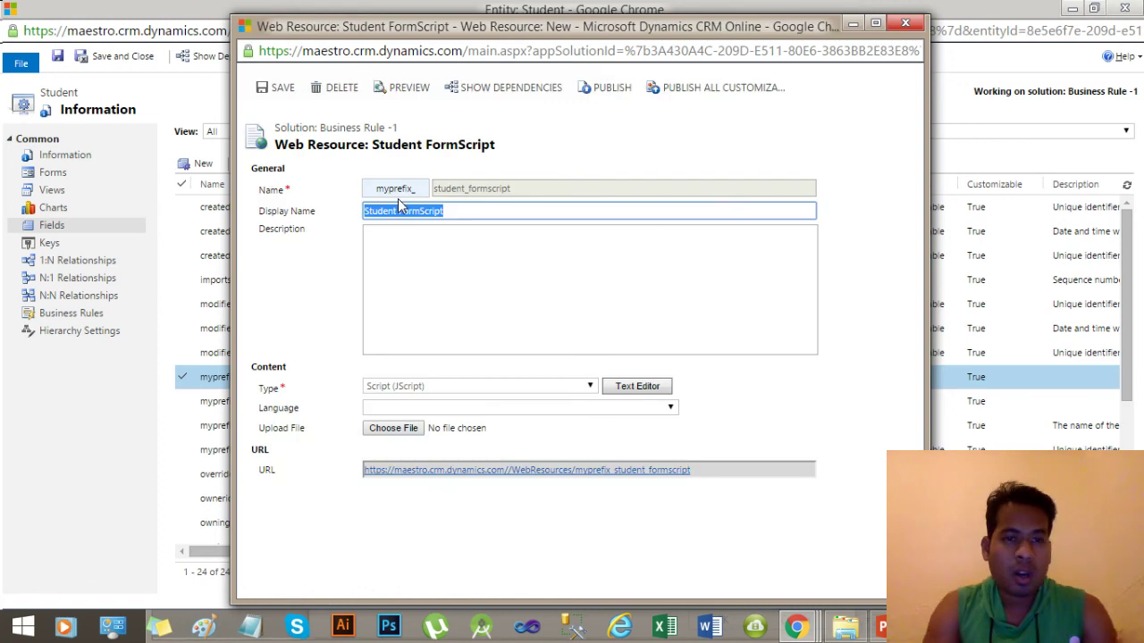
Save and publish the Student FormScript web resource, then close its window.
click(284, 92)
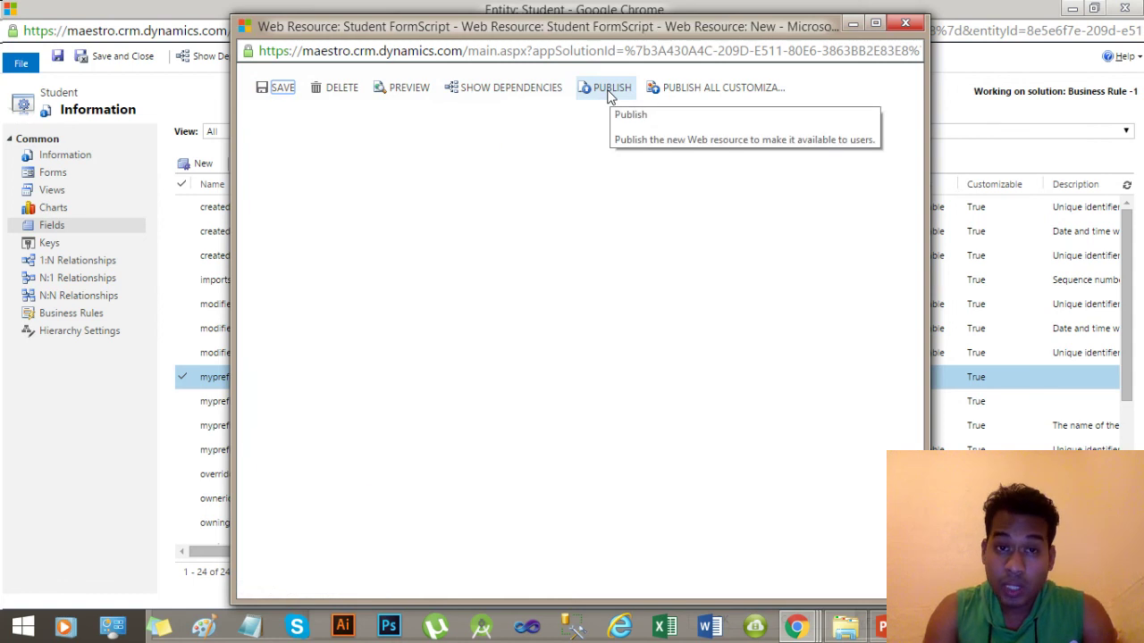
click(609, 93)
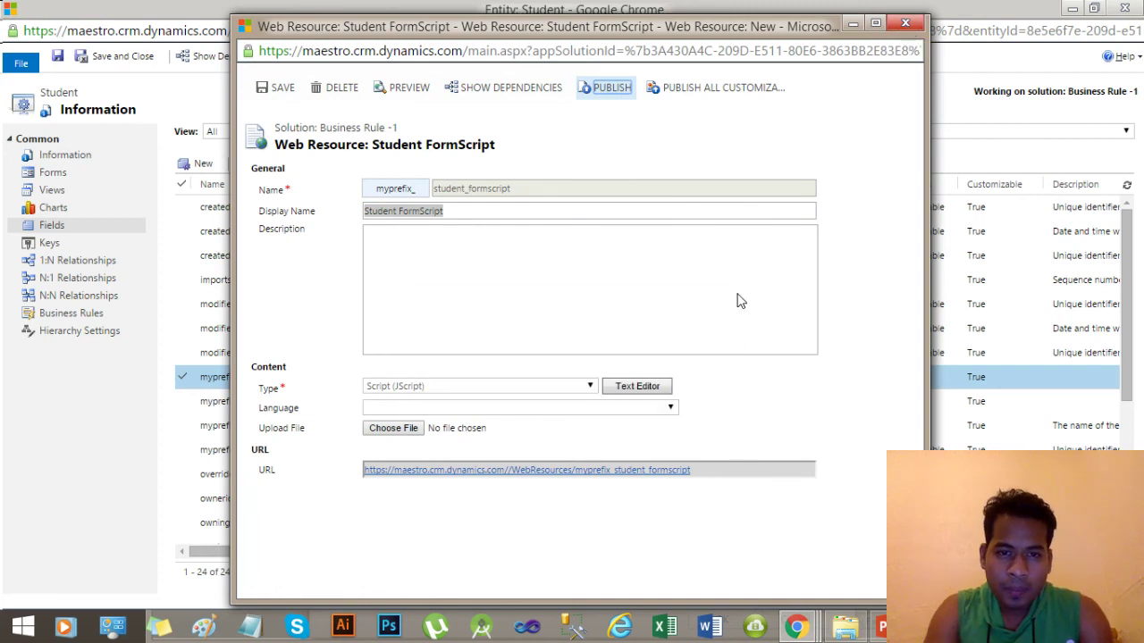
click(906, 22)
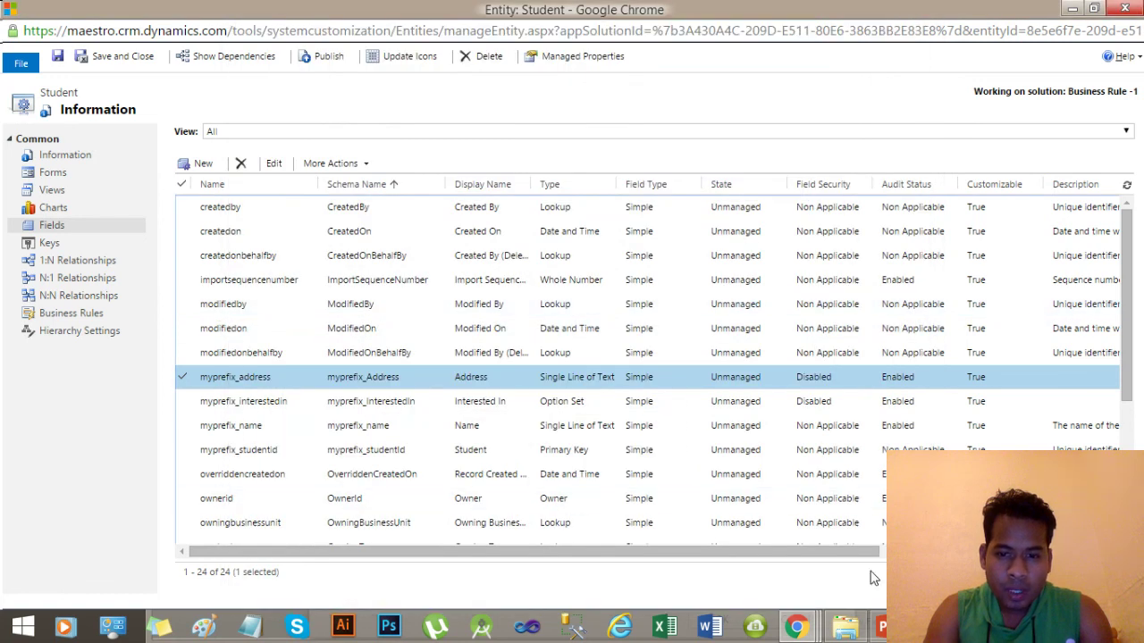
Add Student FormScript to the Student form's libraries.
mouse_move(797, 630)
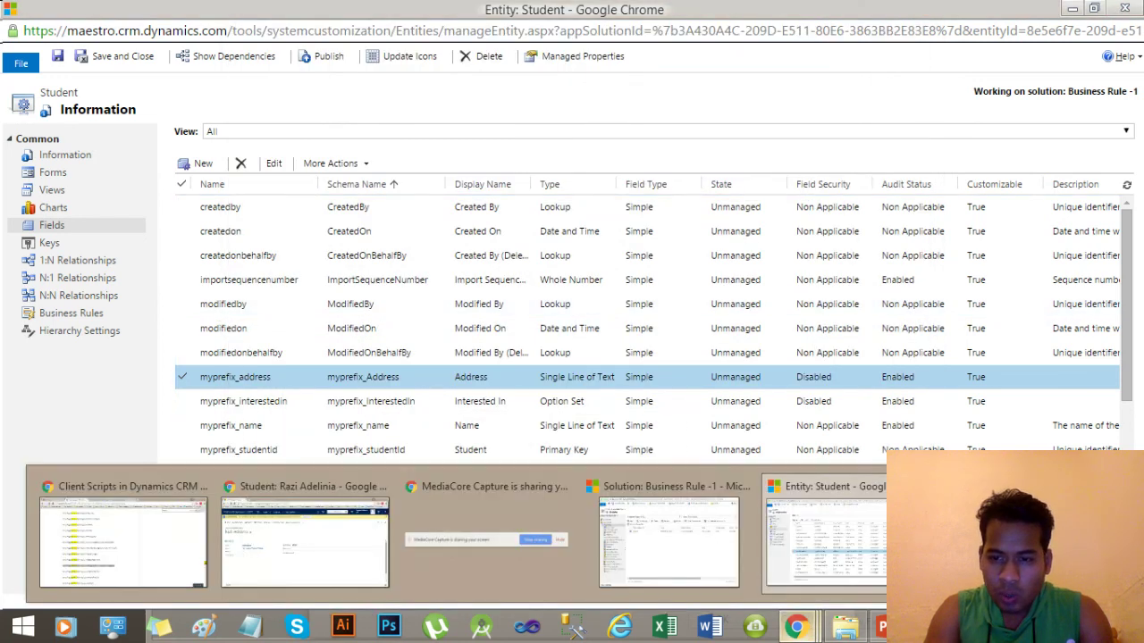
click(984, 536)
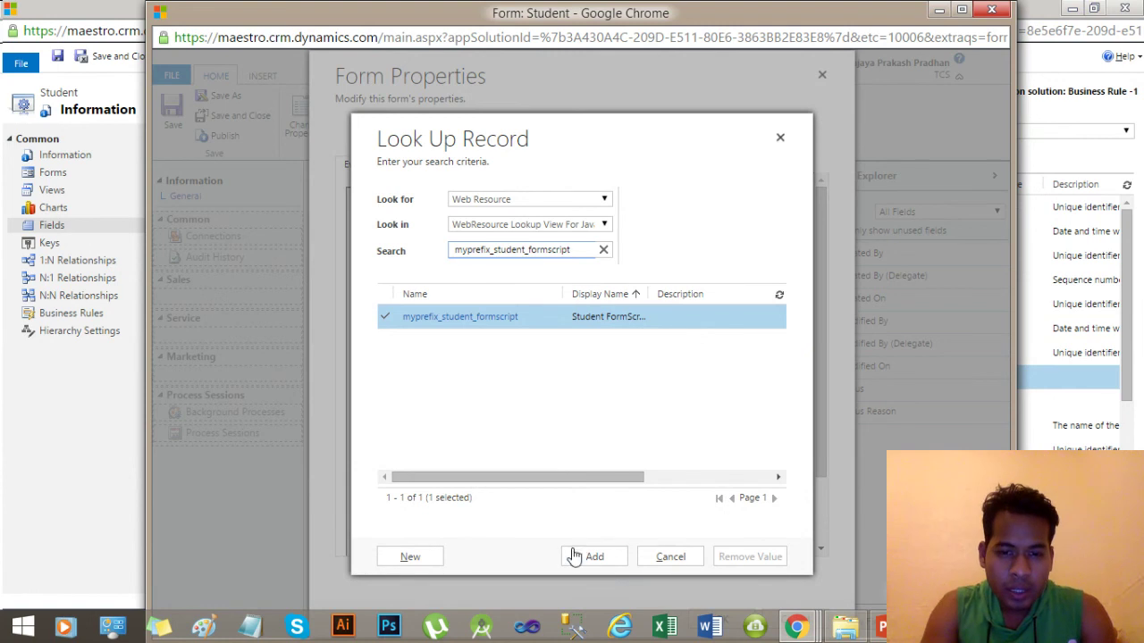
click(601, 560)
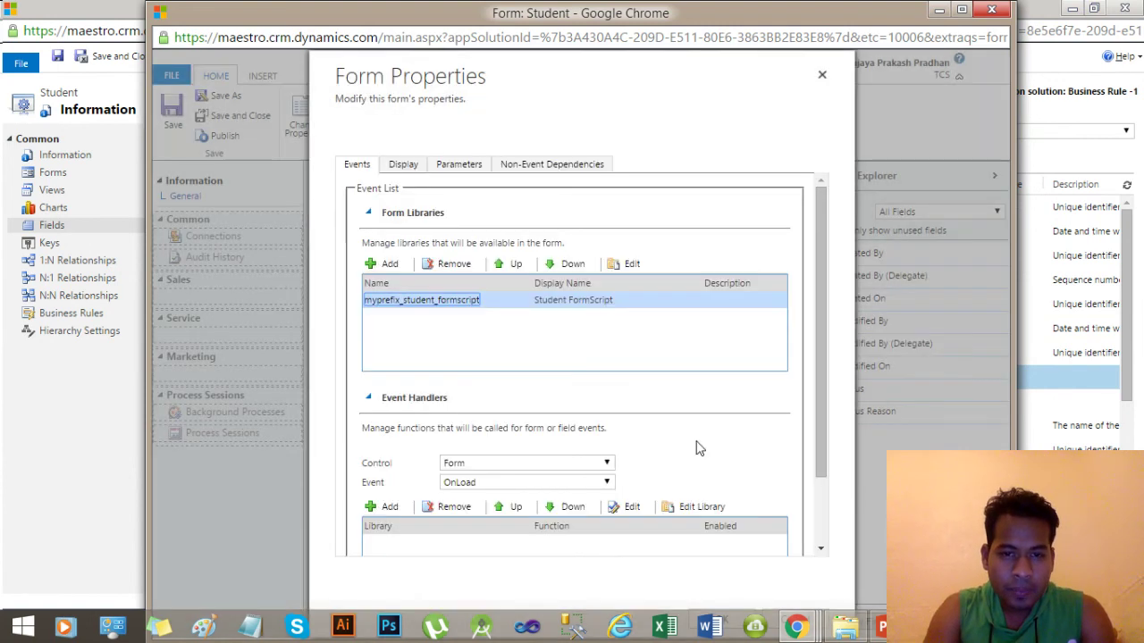
drag(819, 289, 820, 400)
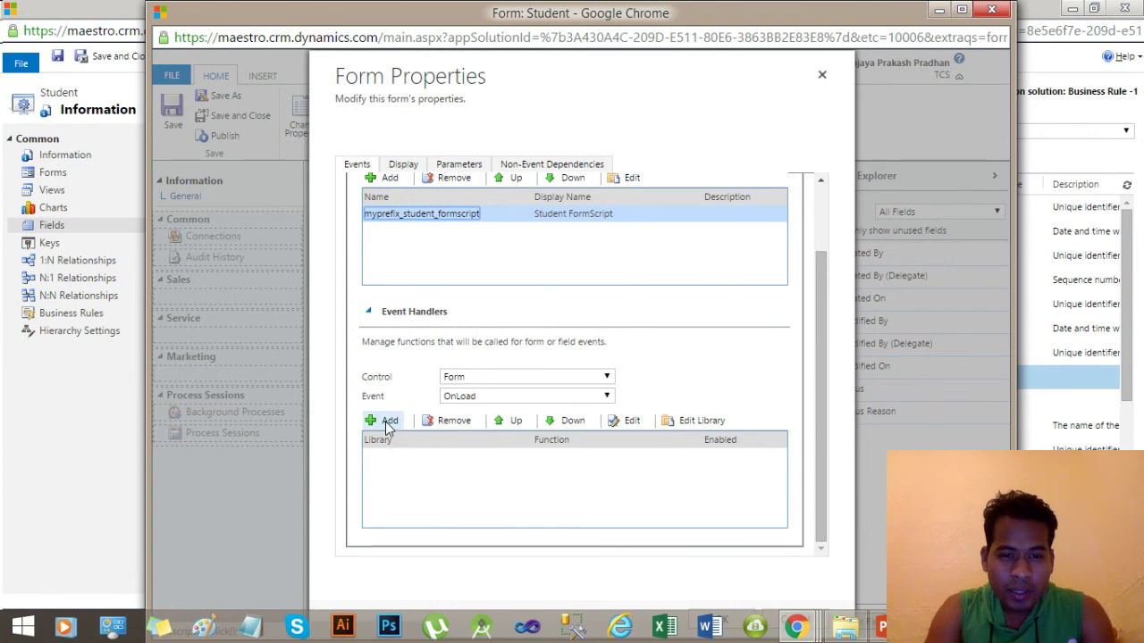
Set the event handler control to the Name field with the OnChange event.
click(530, 376)
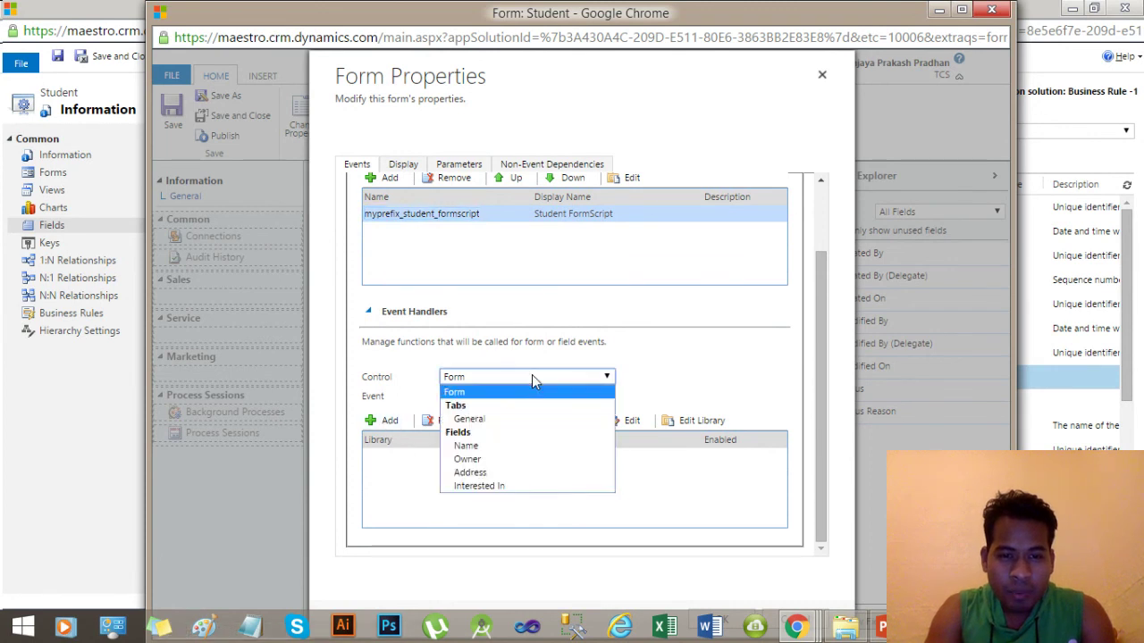
click(532, 391)
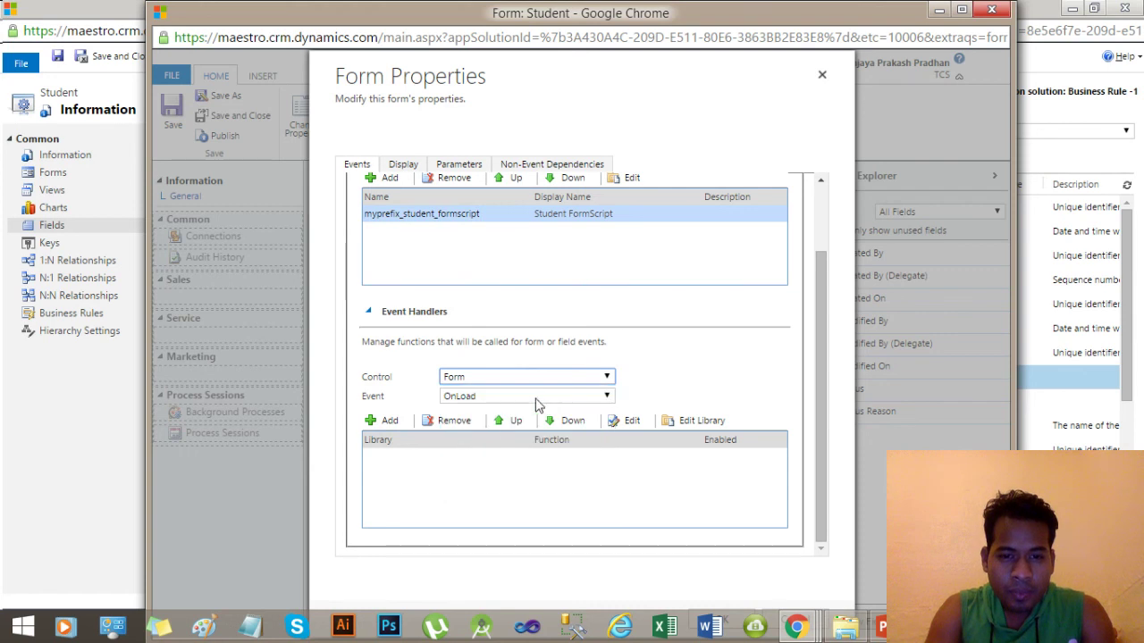
click(577, 396)
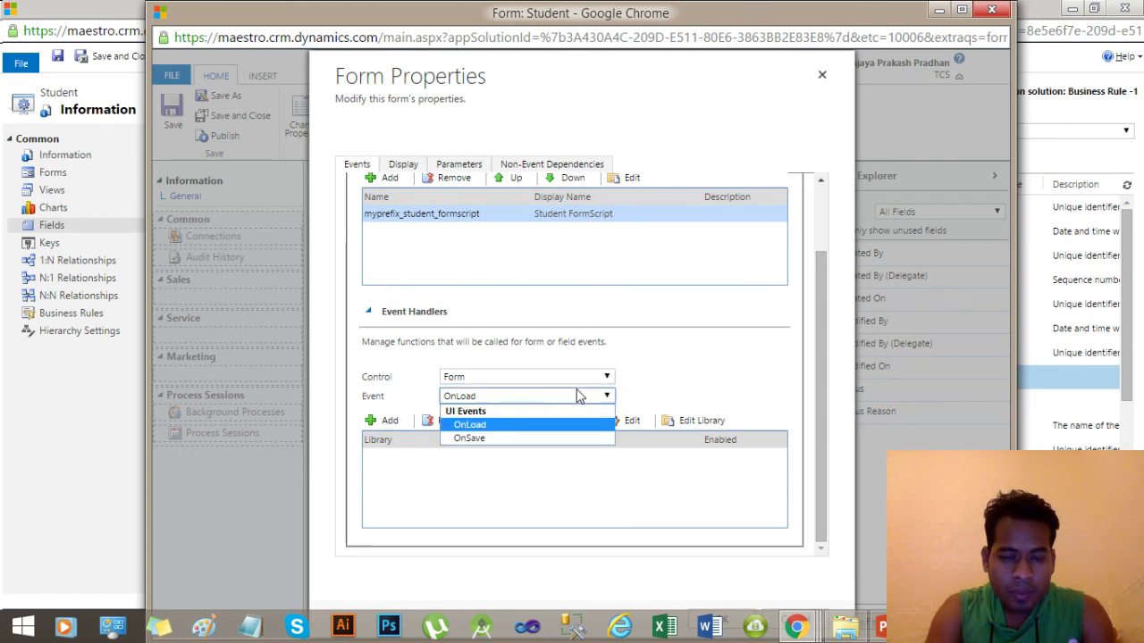
click(577, 396)
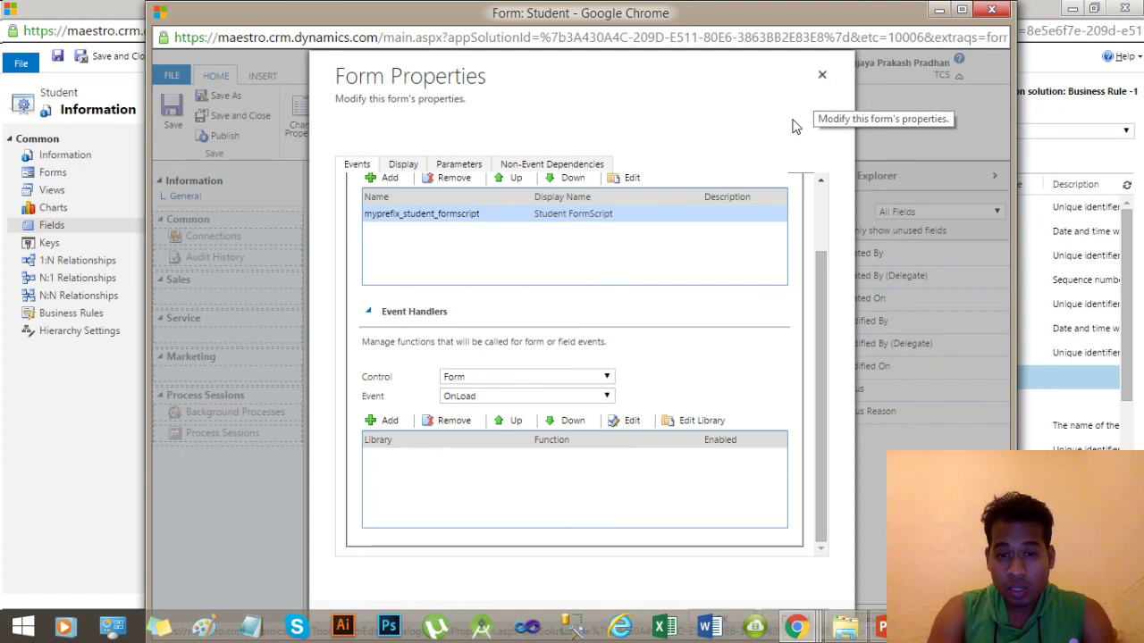
click(529, 377)
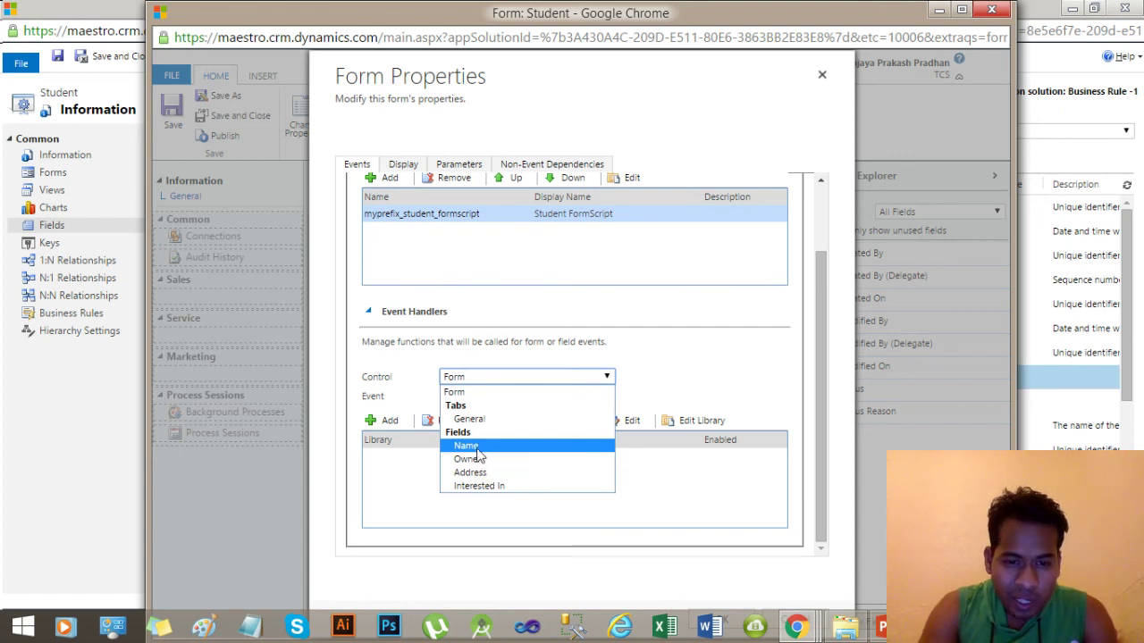
click(492, 447)
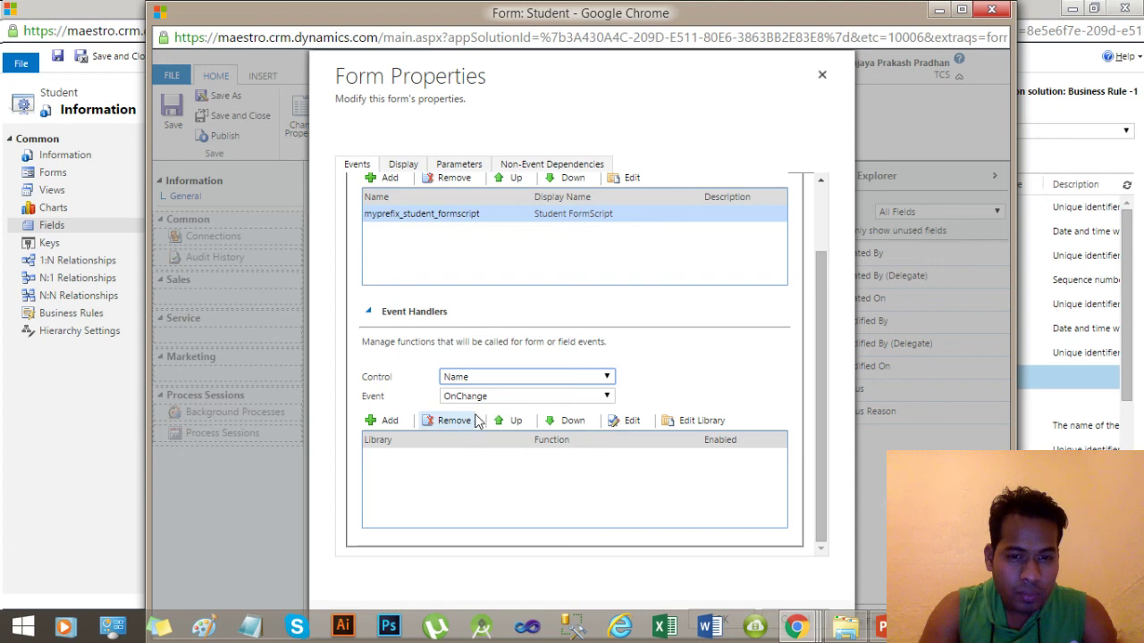
click(505, 397)
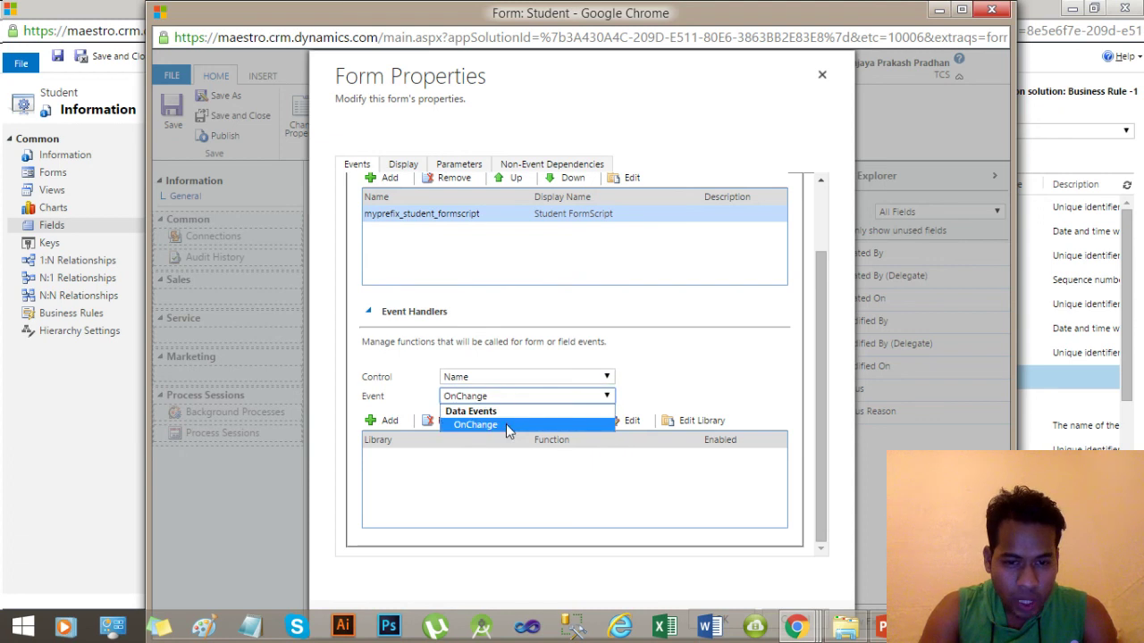
click(506, 424)
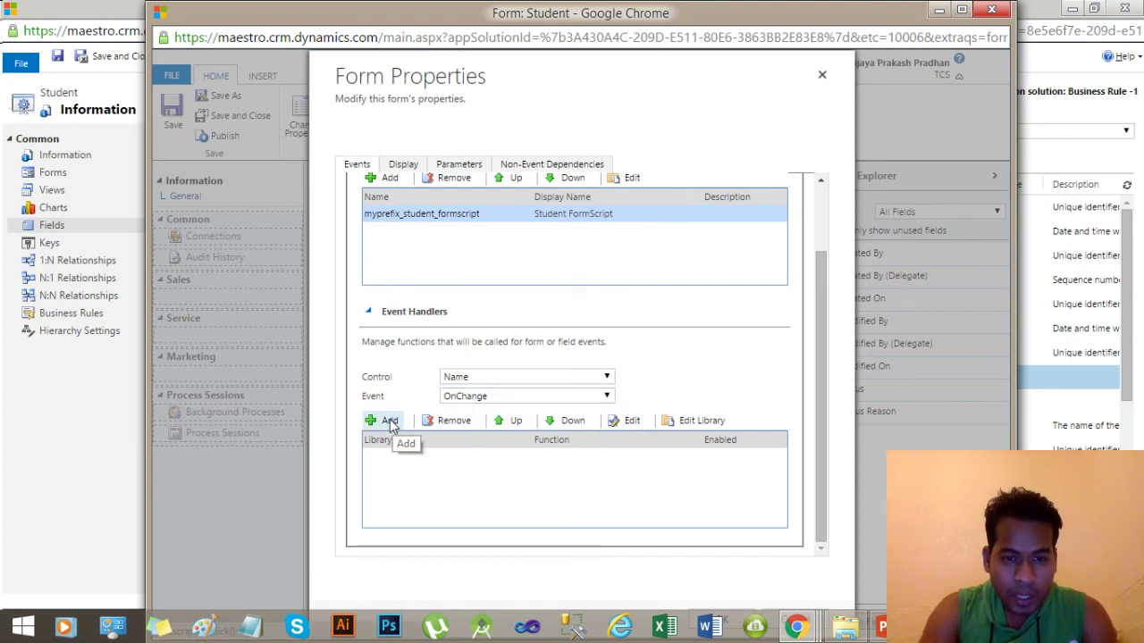
Add a Name OnChange handler calling SetAddress_InterestedInasMandatory from myprefix_student_formscript.
click(389, 419)
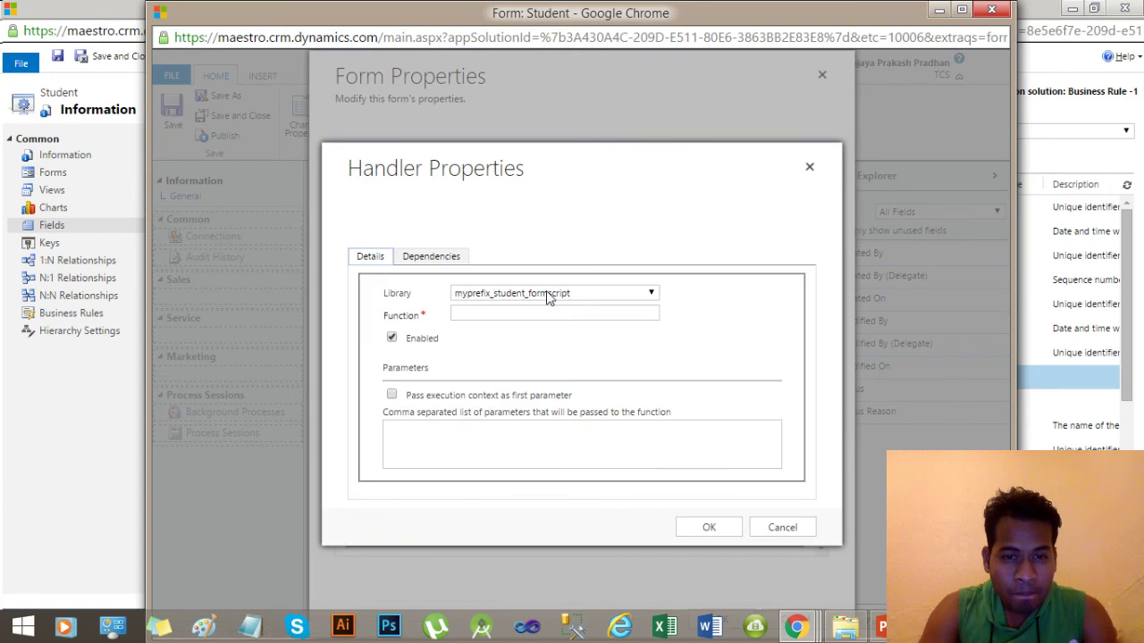
click(550, 294)
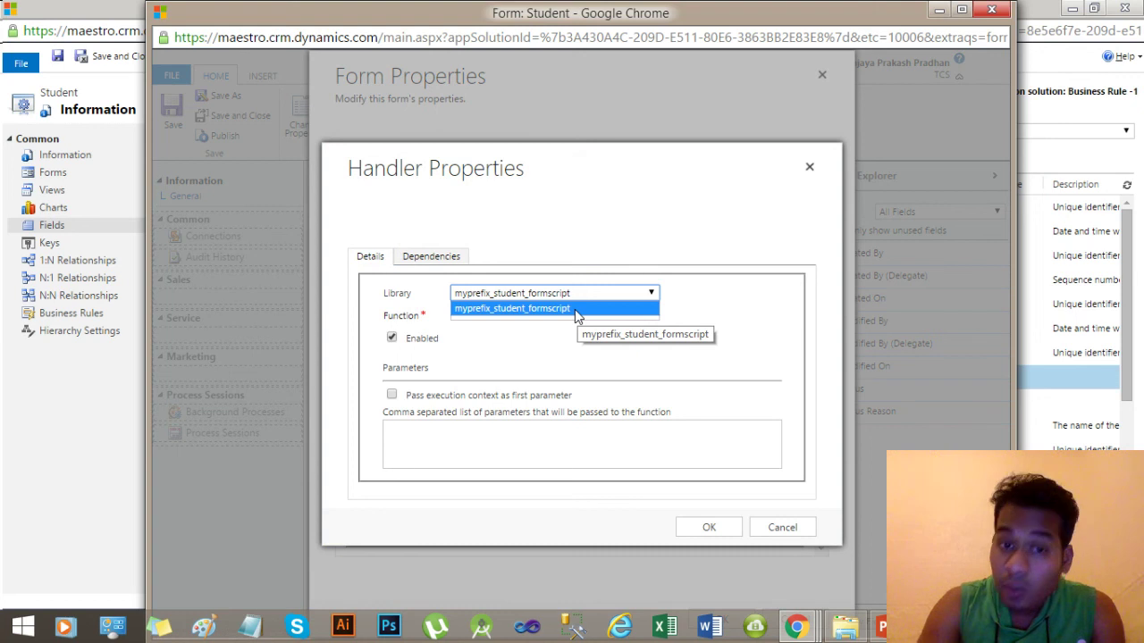
click(575, 309)
click(536, 315)
text(SetAddress_InterestedInasMandatory)
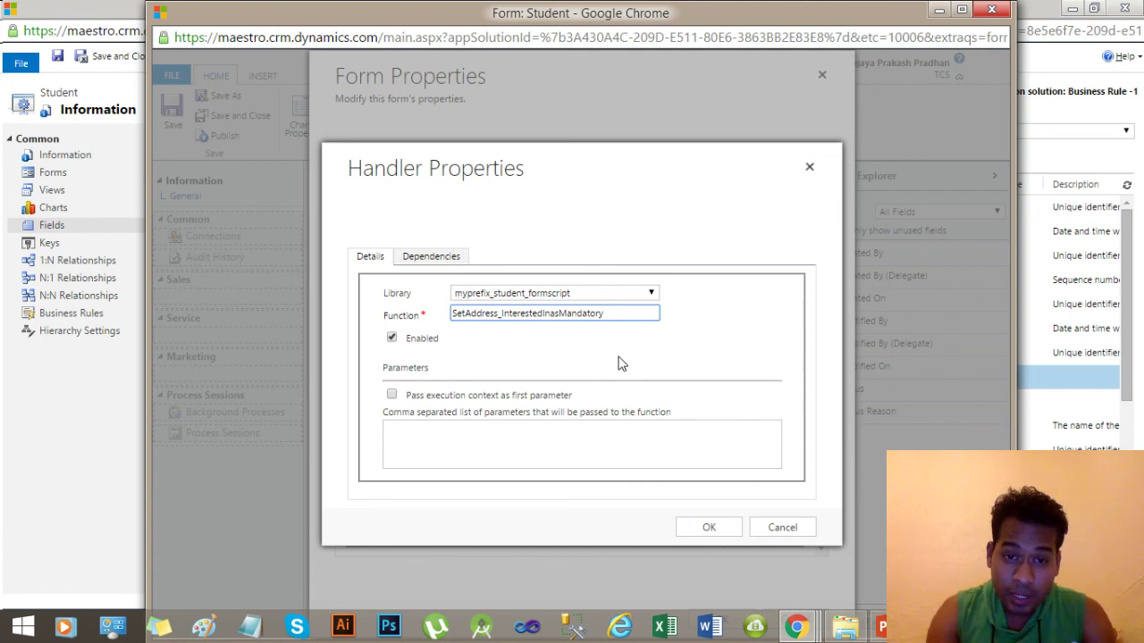
click(391, 337)
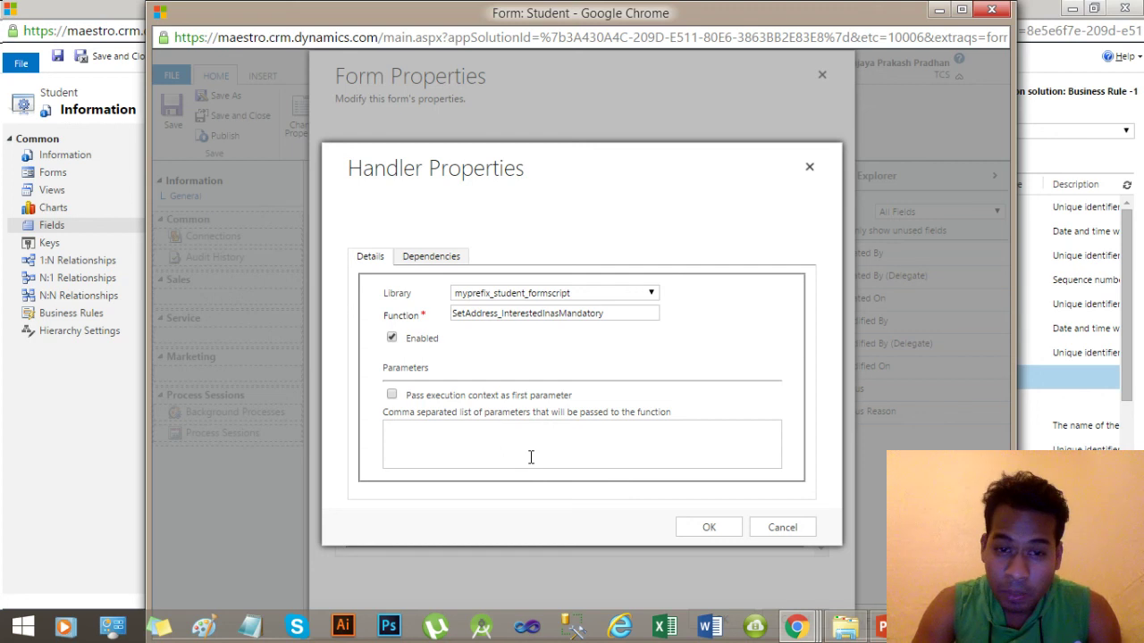
click(707, 529)
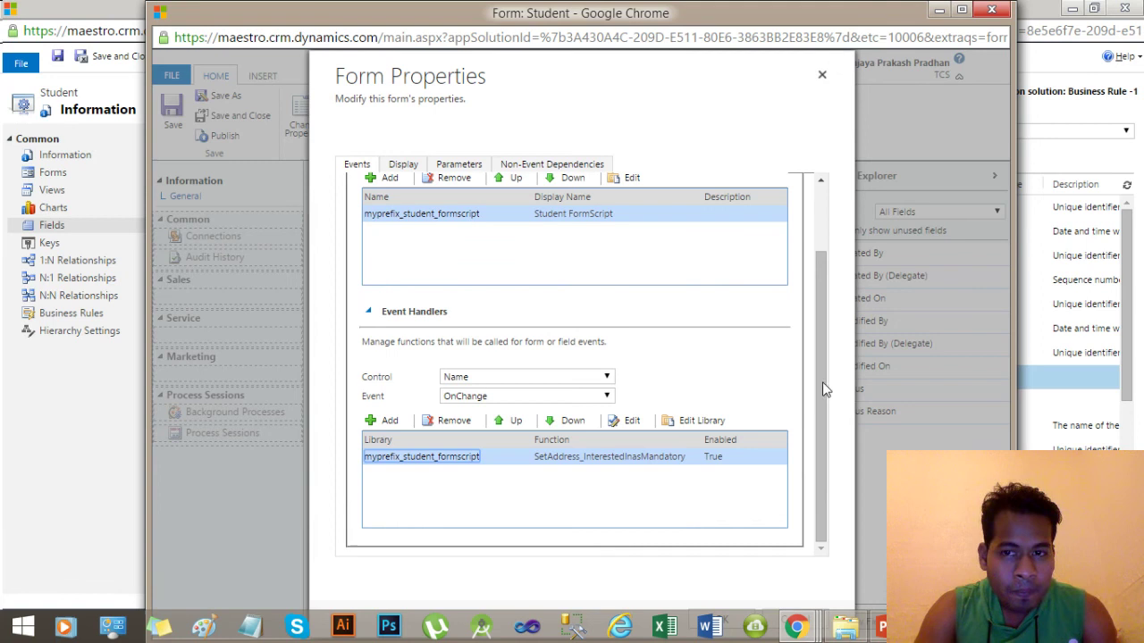
click(962, 11)
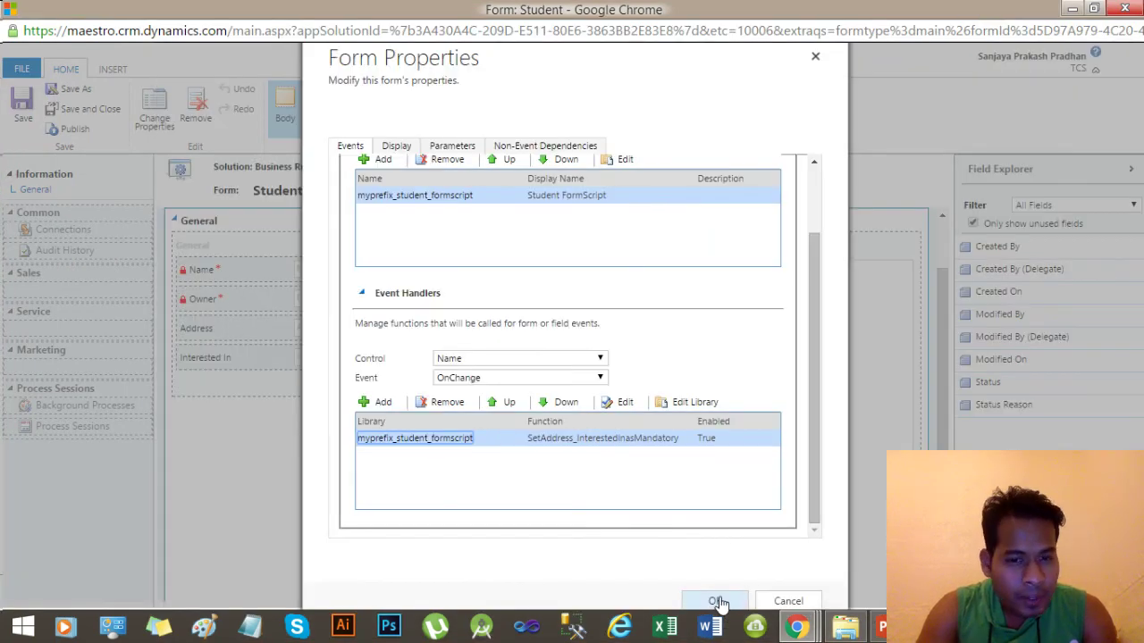
Confirm the Form Properties and publish the Student form.
click(718, 601)
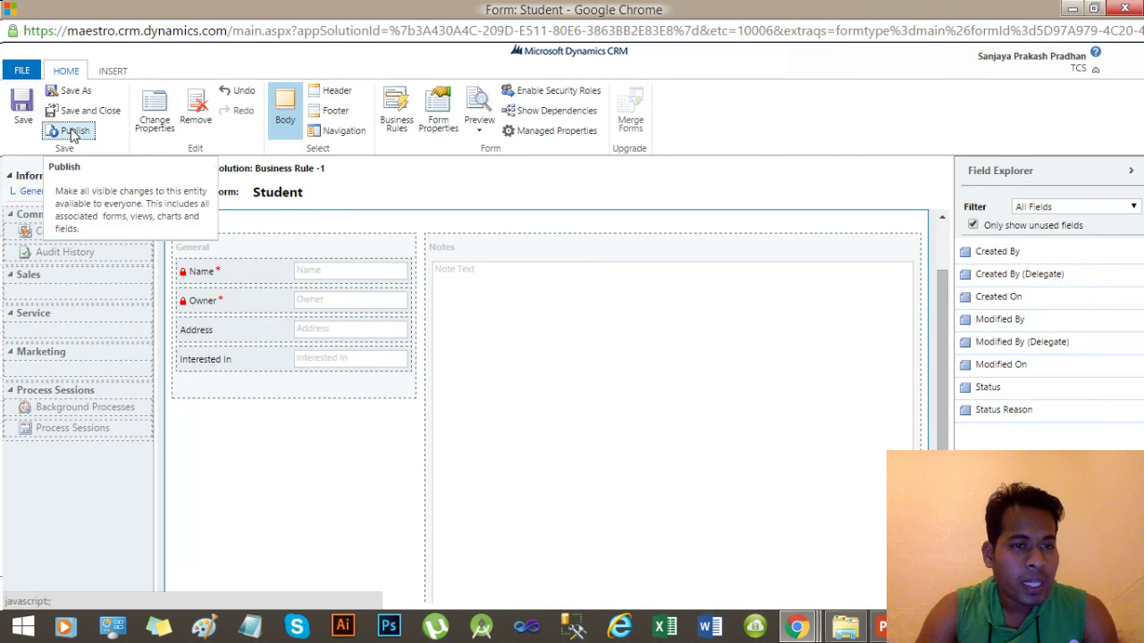
click(74, 132)
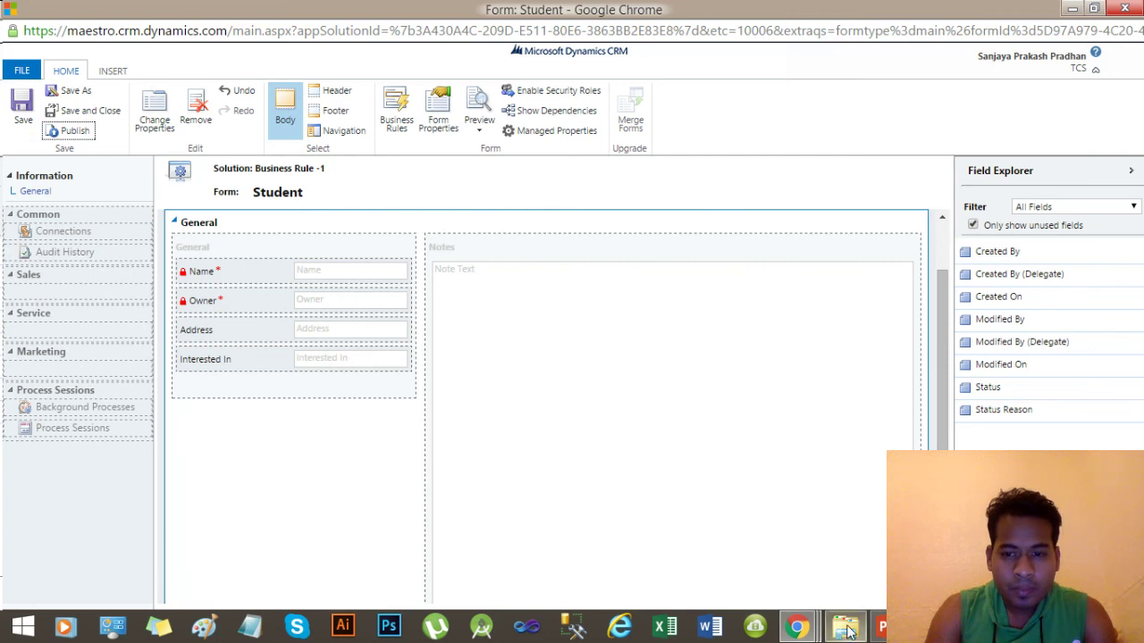
Publish all customizations in the Business Rule -1 solution, then return to the student record window.
mouse_move(799, 636)
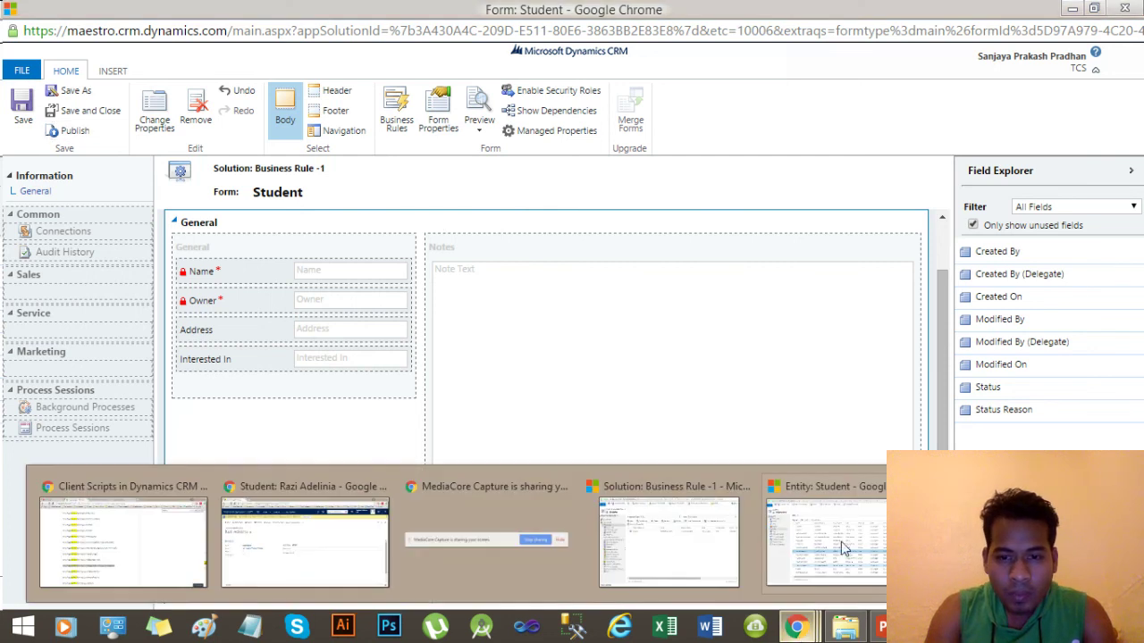
mouse_move(829, 542)
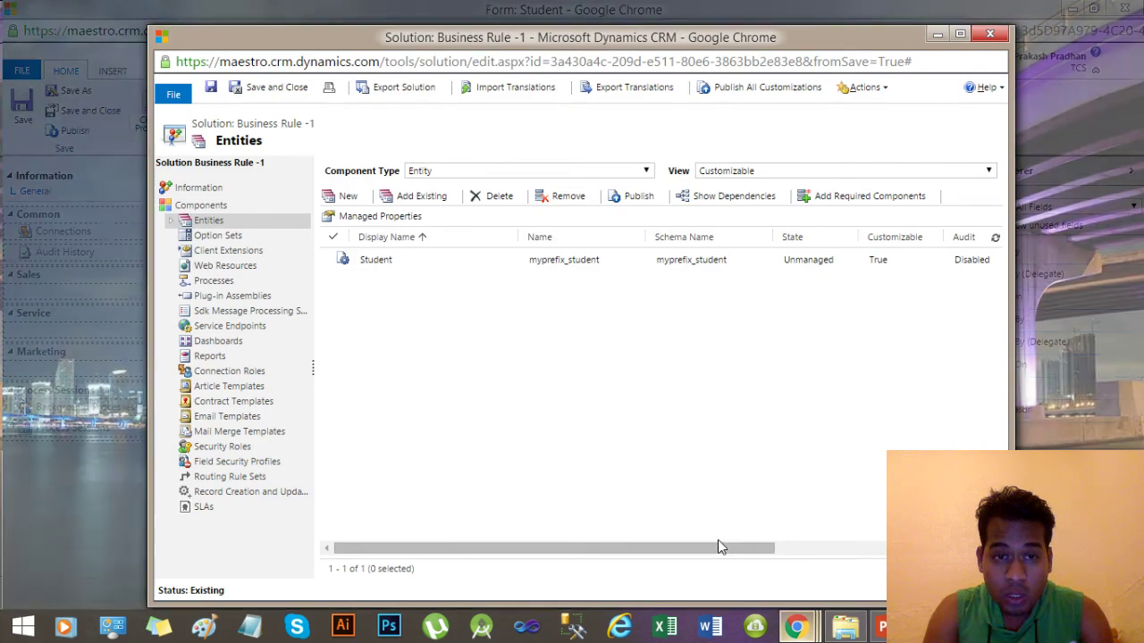
click(717, 540)
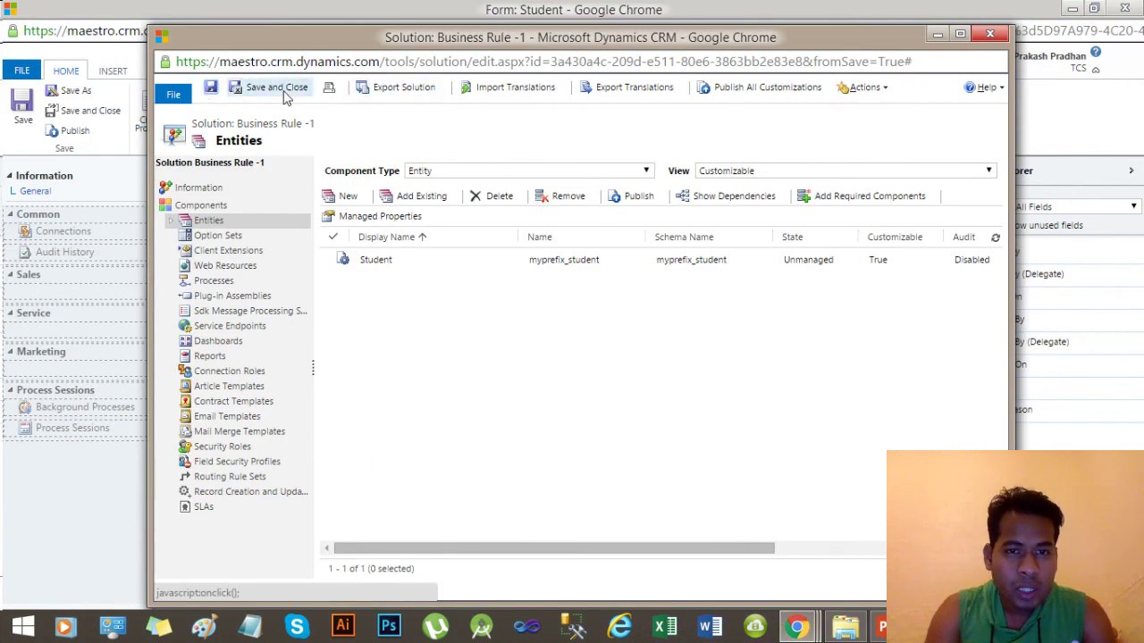
click(797, 97)
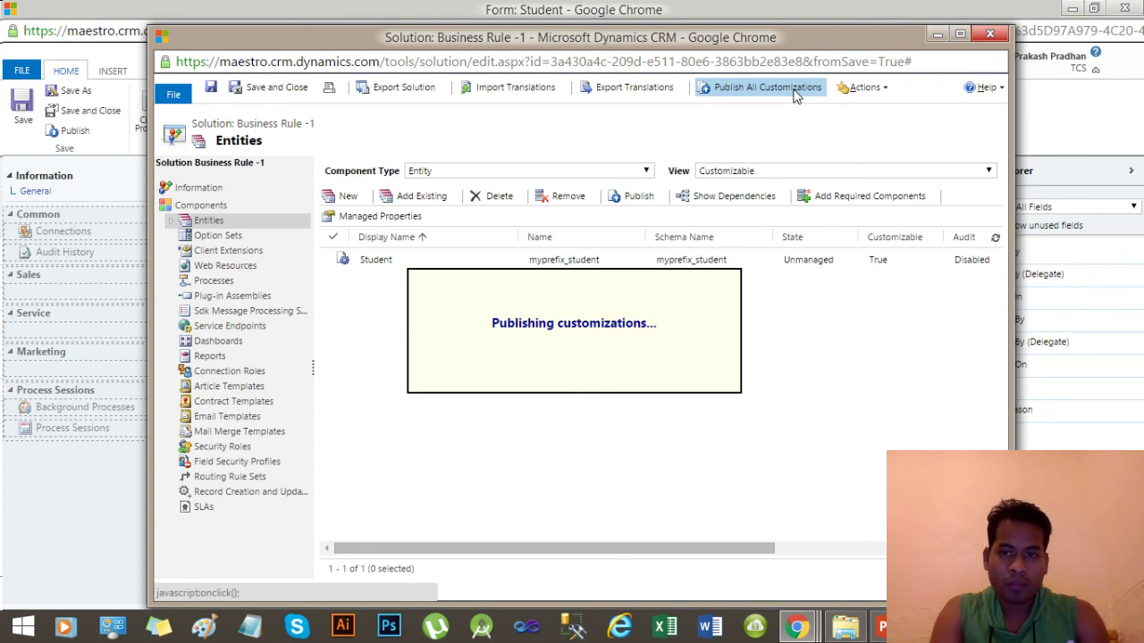
mouse_move(807, 630)
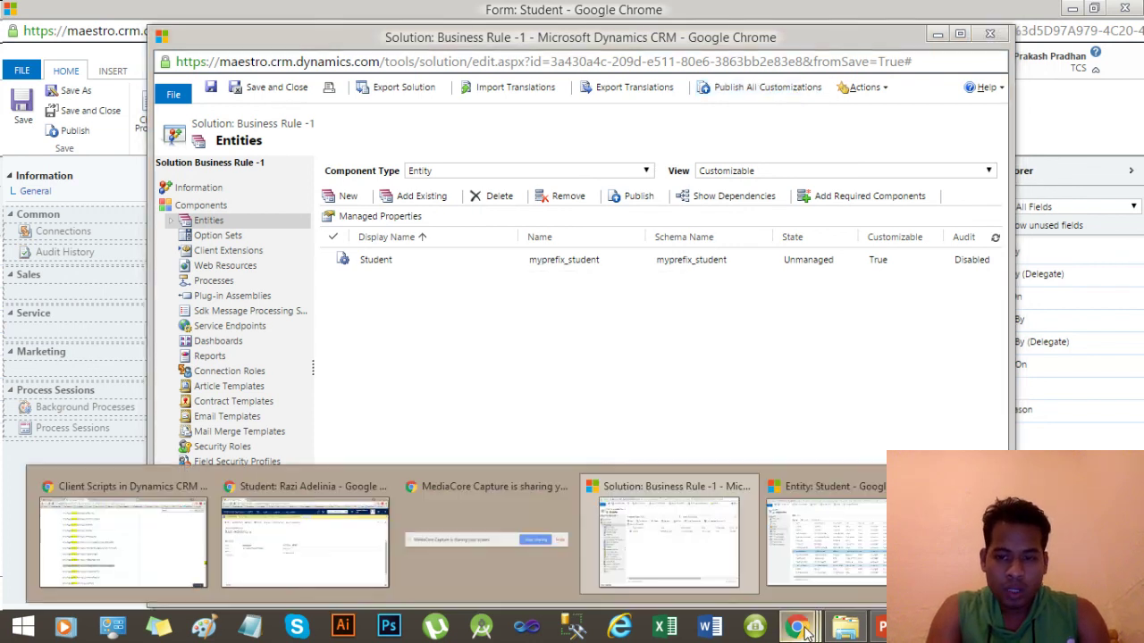
click(302, 549)
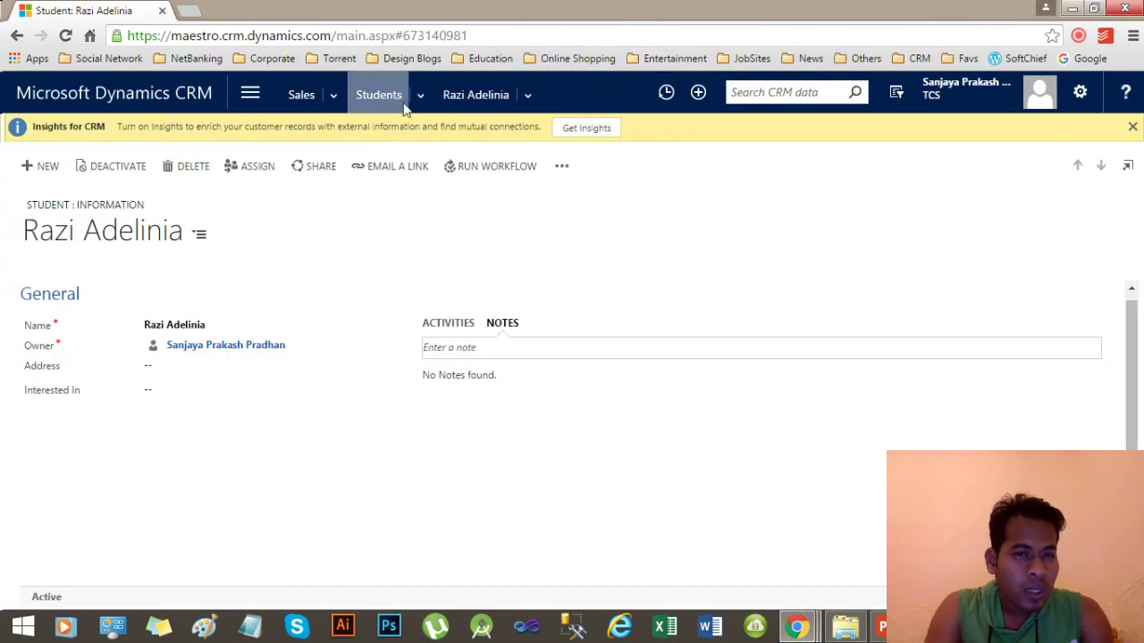
Go to Sales > Extensions > Students and start a new Student from Active Students.
click(256, 99)
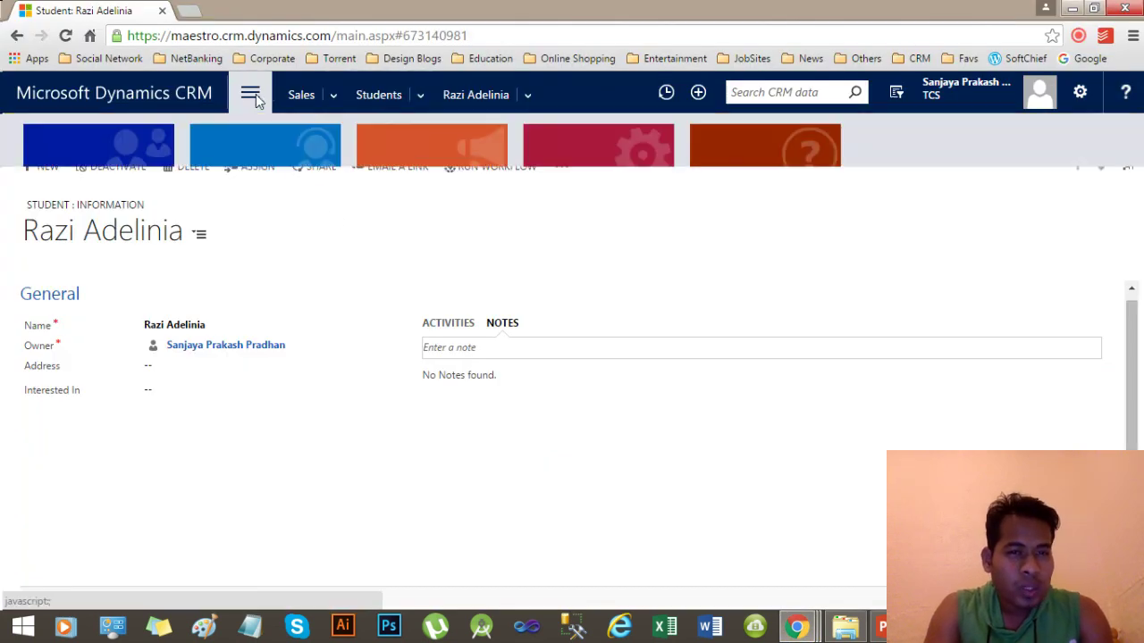
click(301, 92)
click(250, 96)
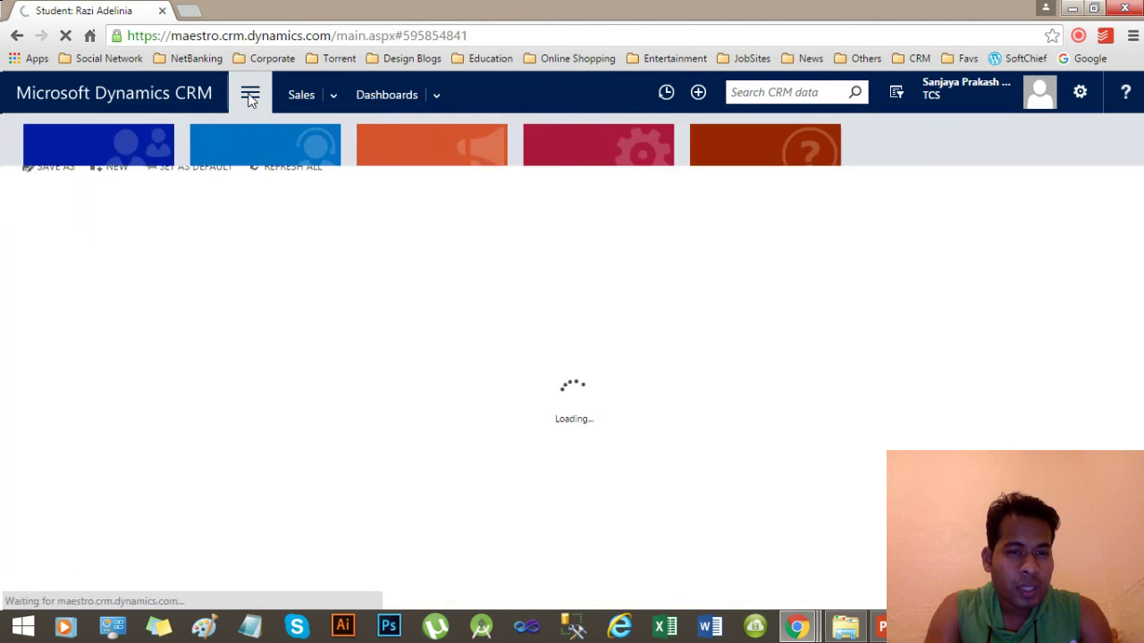
click(629, 172)
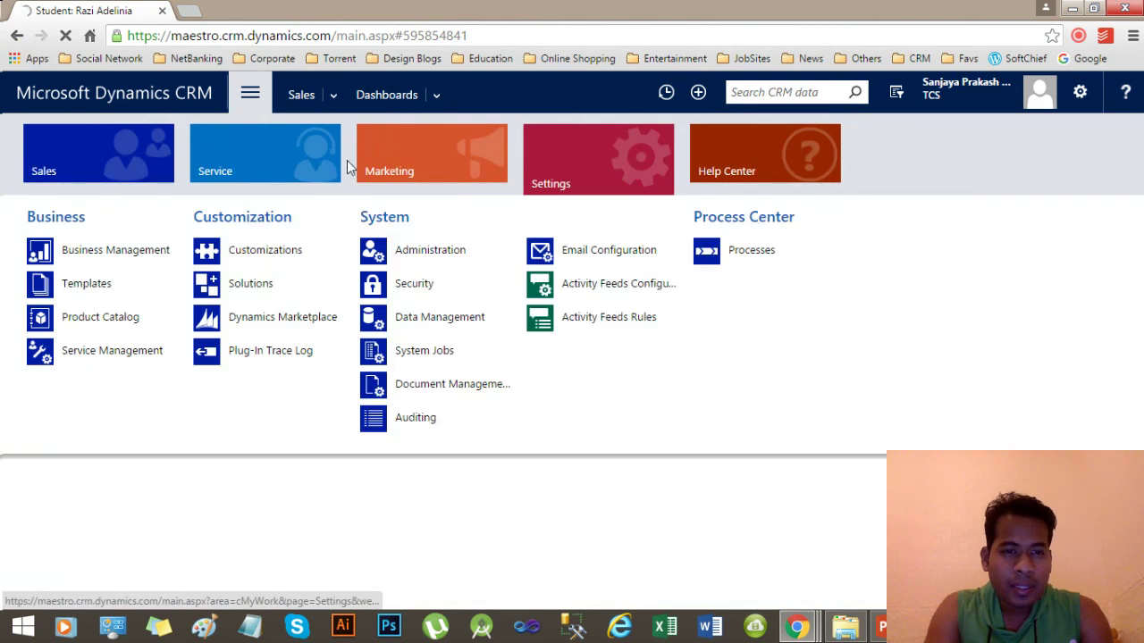
click(109, 168)
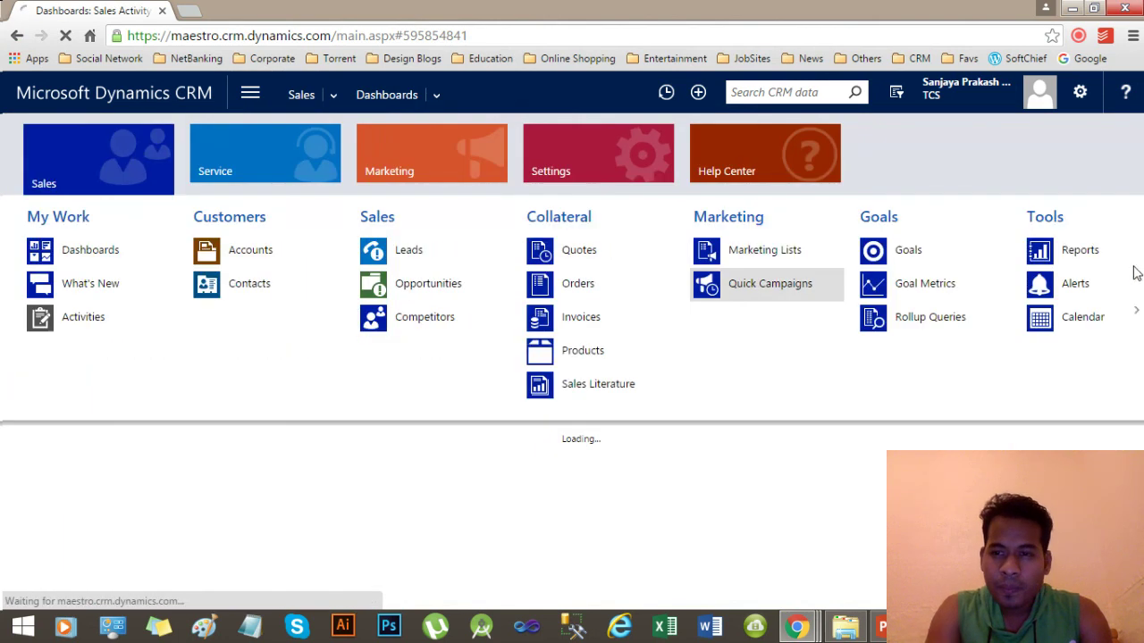
click(1133, 313)
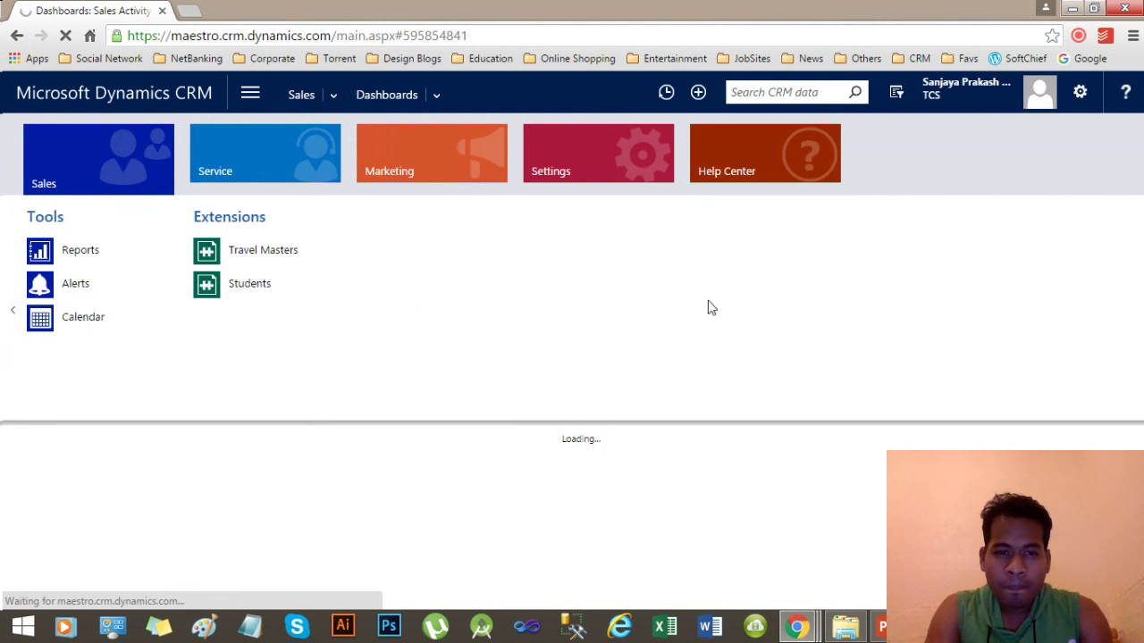
click(213, 291)
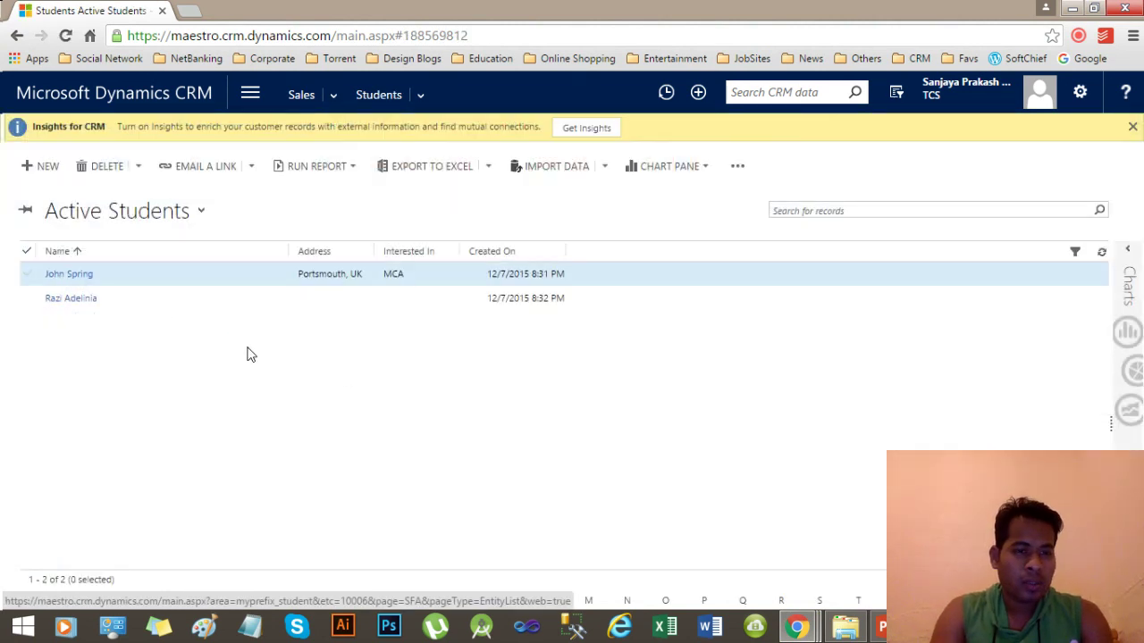
click(41, 166)
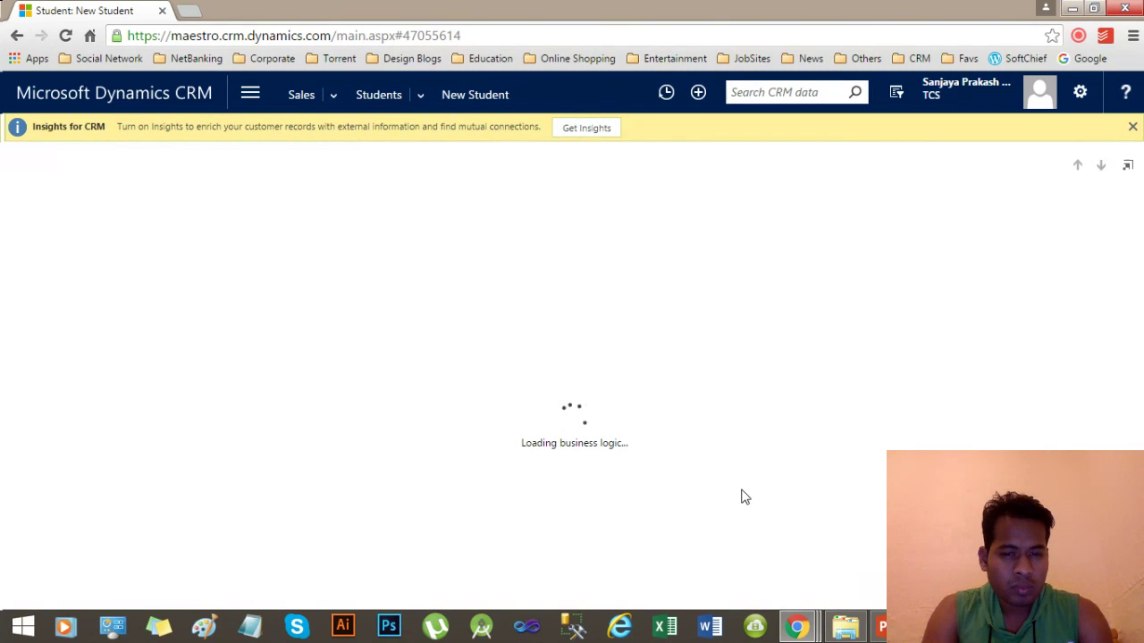
Return to the stuck New Student page, navigate back to Students, and dismiss the window-could-not-open alert.
click(803, 628)
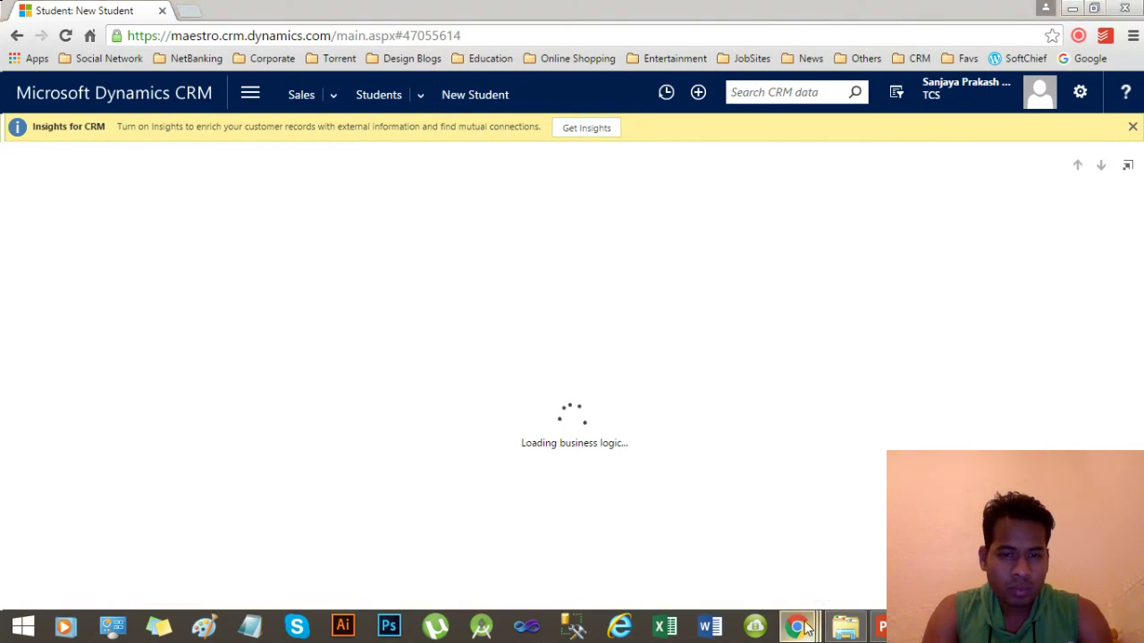
click(518, 253)
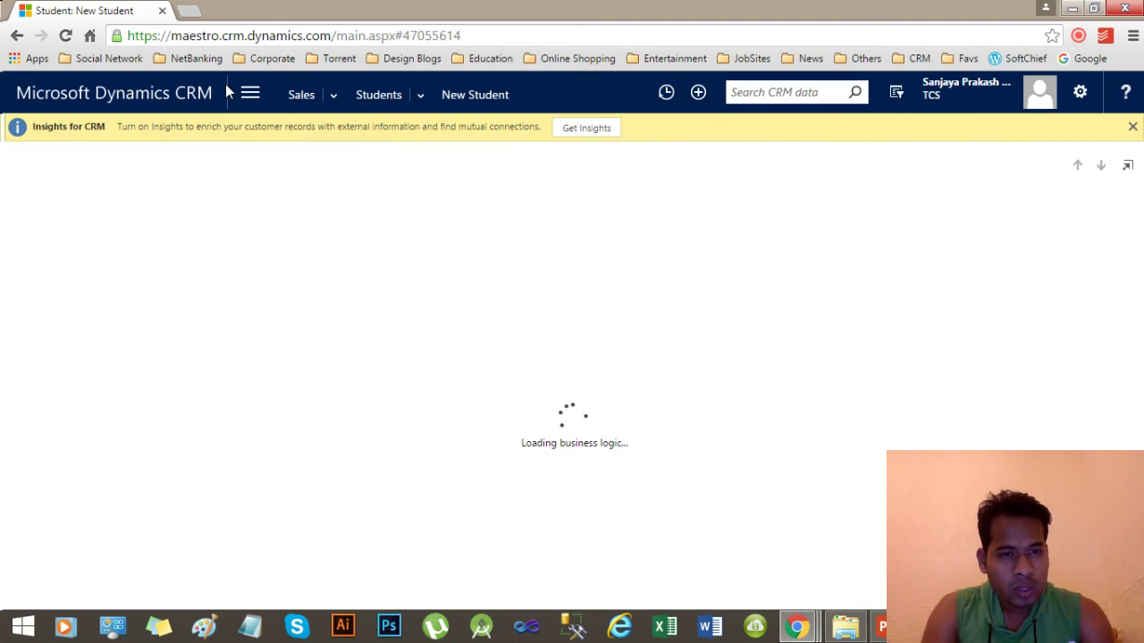
click(254, 95)
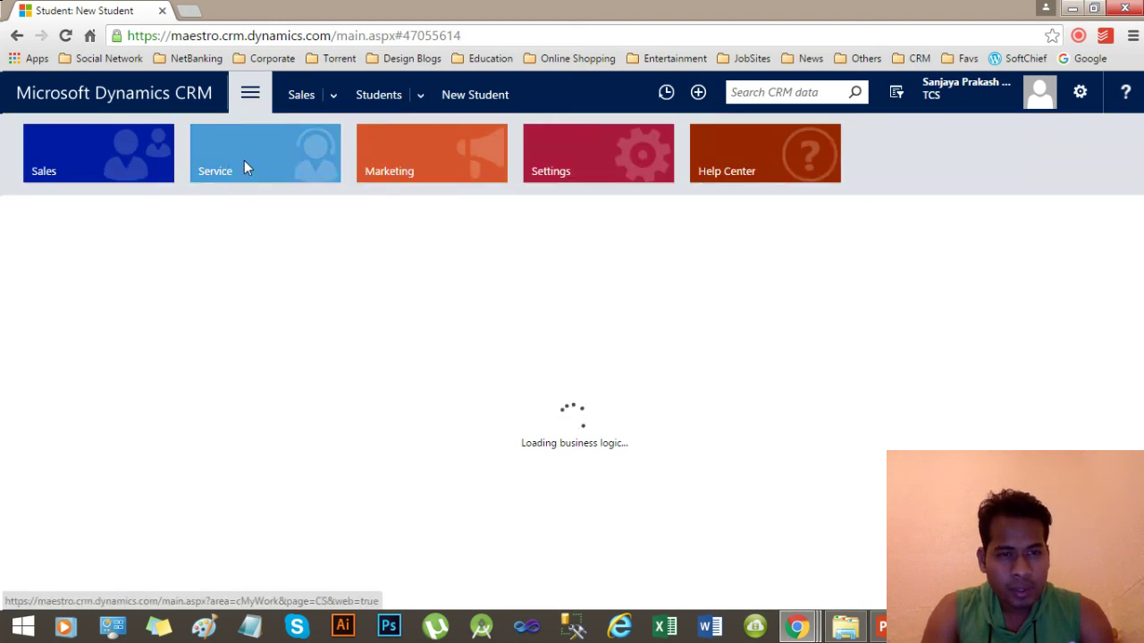
click(166, 182)
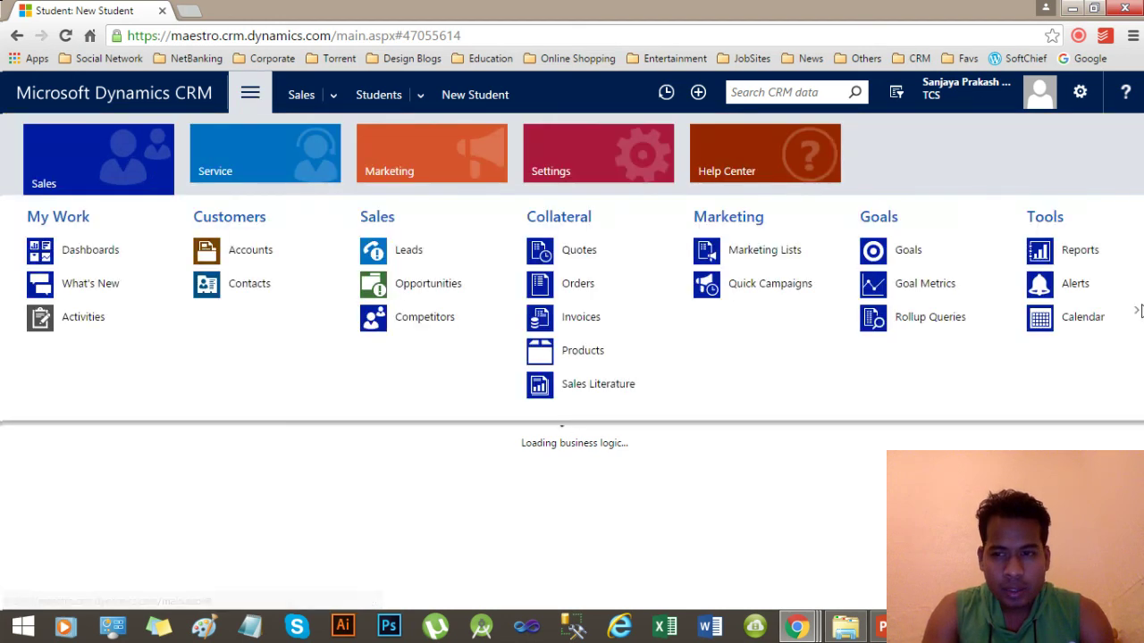
mouse_move(1138, 313)
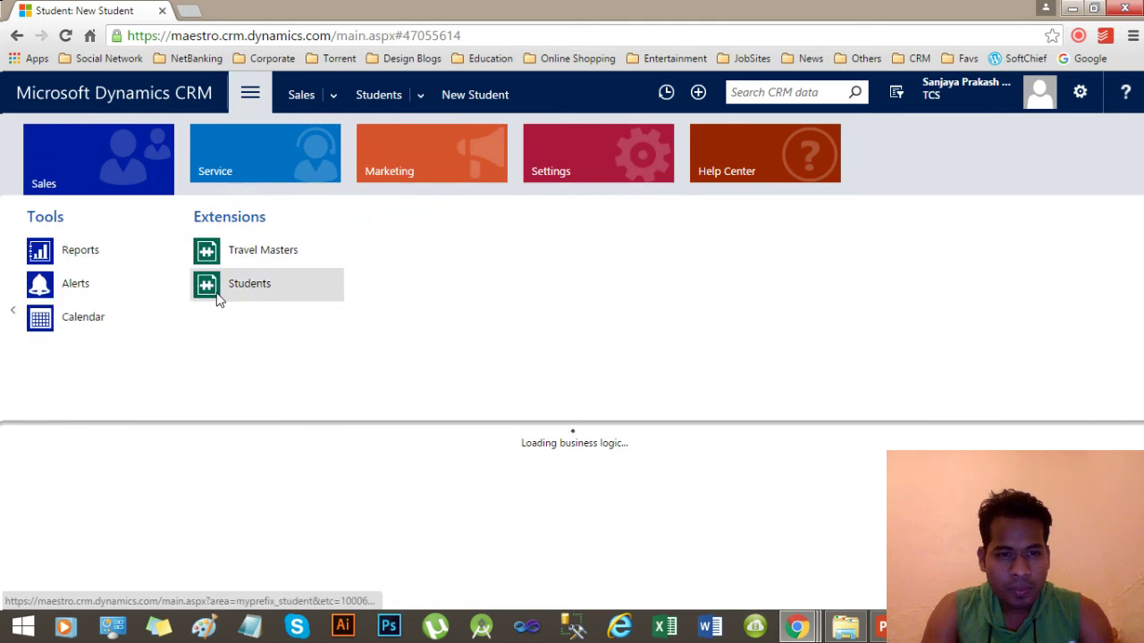
click(237, 294)
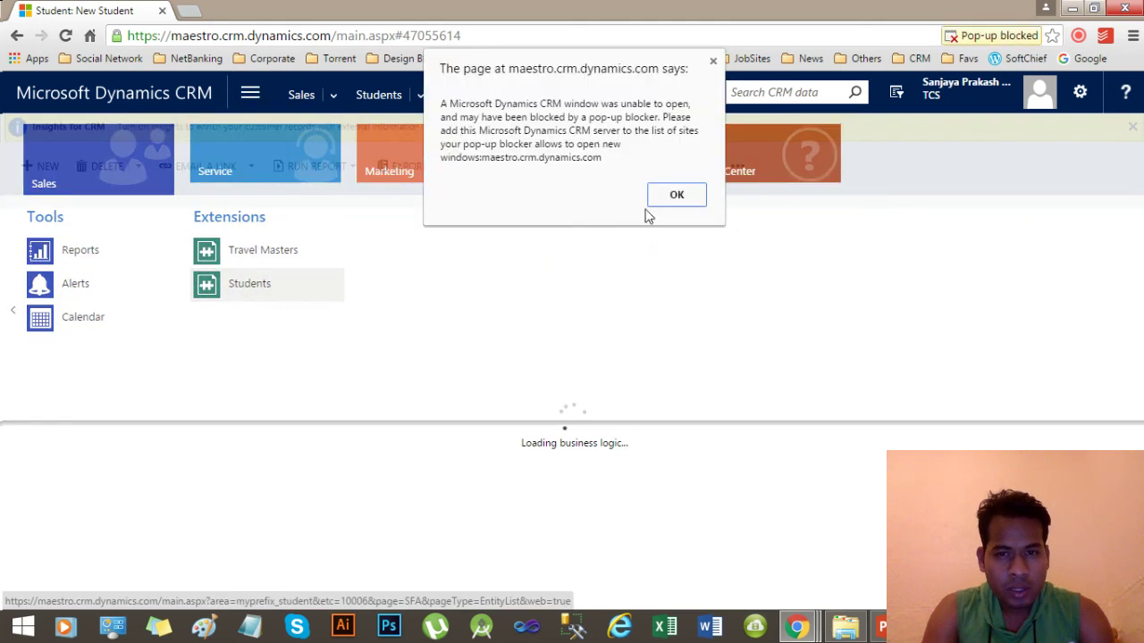
click(676, 196)
Open and close the three blocked dlg_scriptError pop-ups, then start a new Student record.
click(1013, 40)
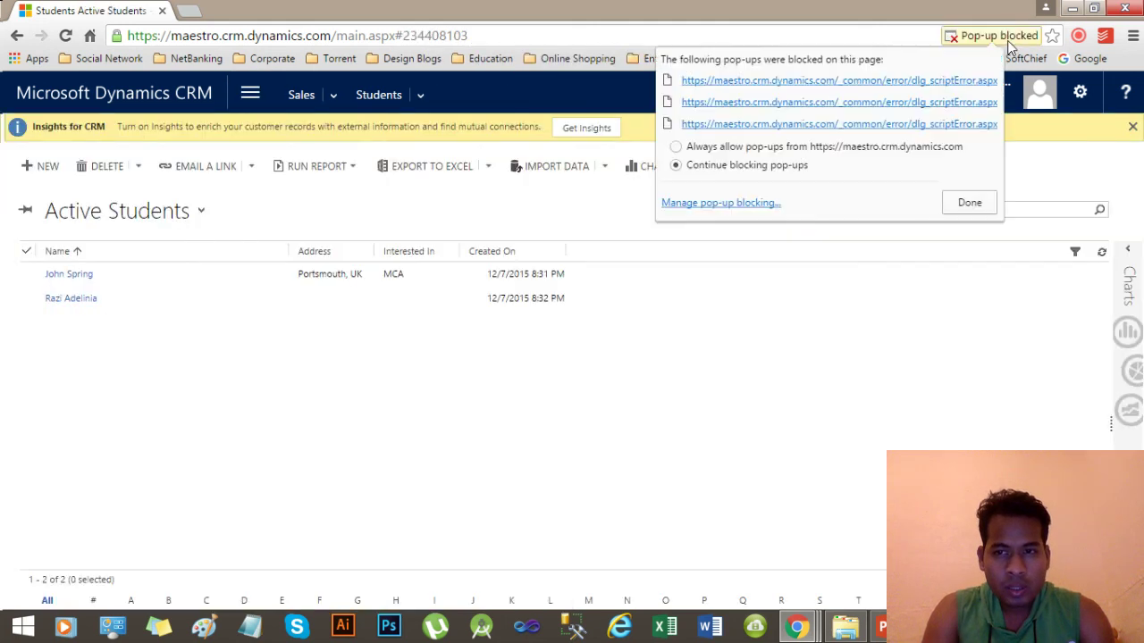
click(928, 125)
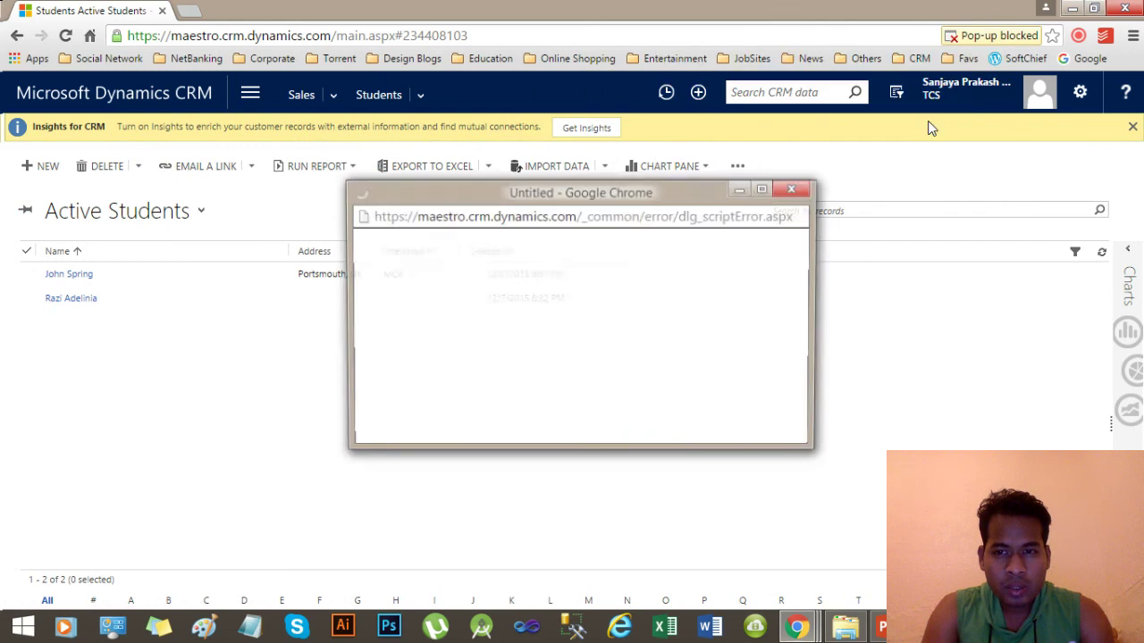
click(793, 188)
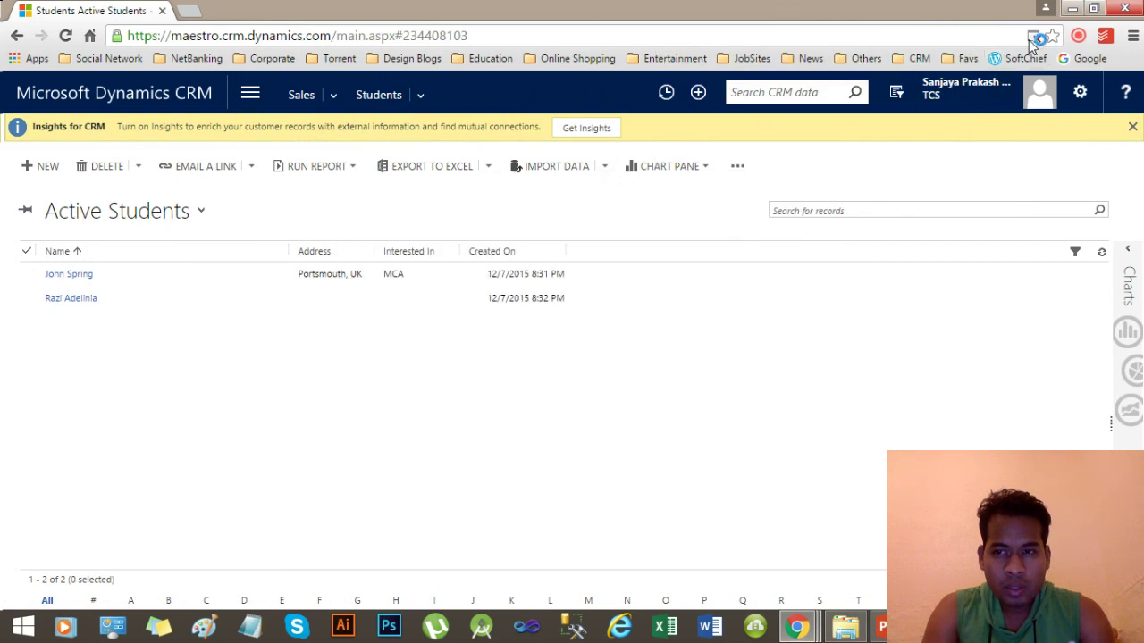
click(1029, 39)
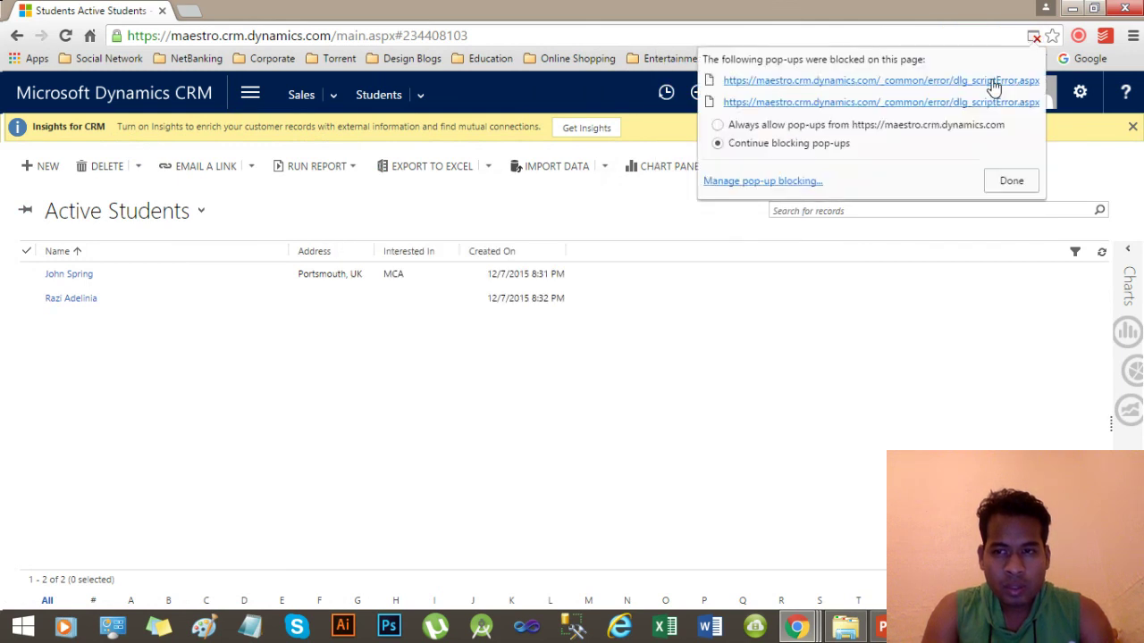
click(994, 82)
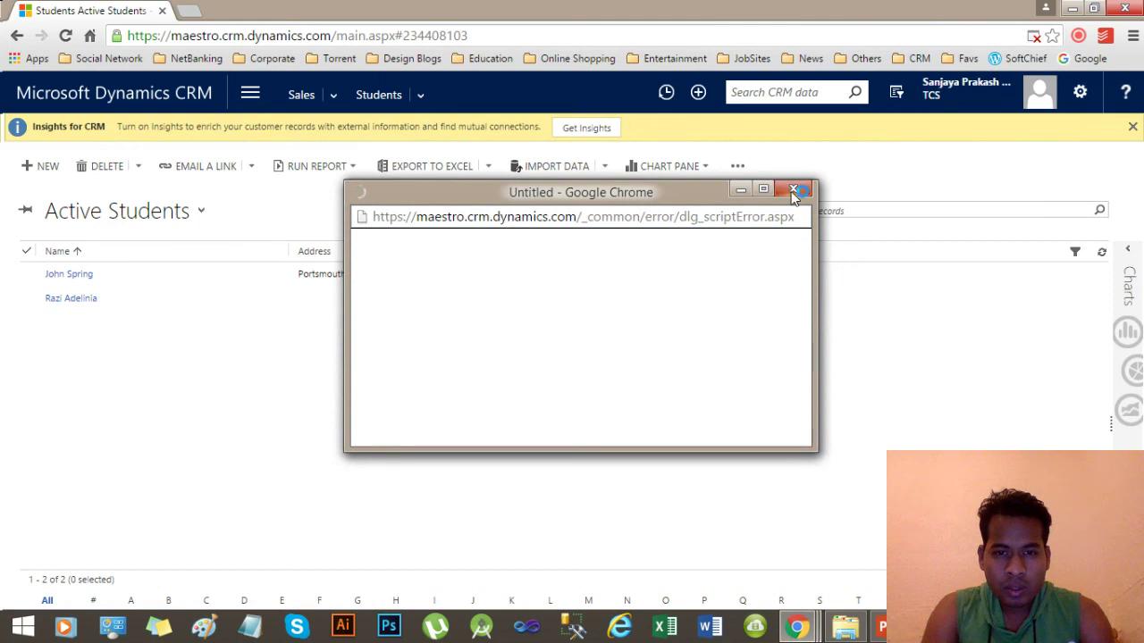
click(791, 190)
click(1034, 36)
click(988, 84)
click(799, 190)
click(36, 168)
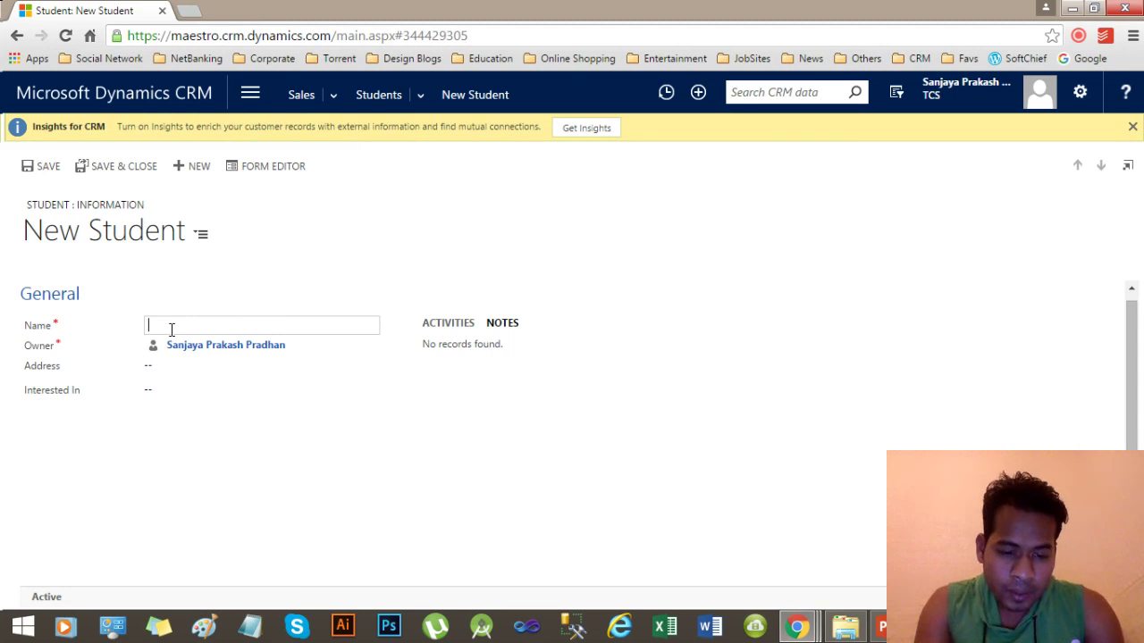
Enter the student's name and attempt a save, making Address and Interested In required.
text(The R)
text(rankenstine)
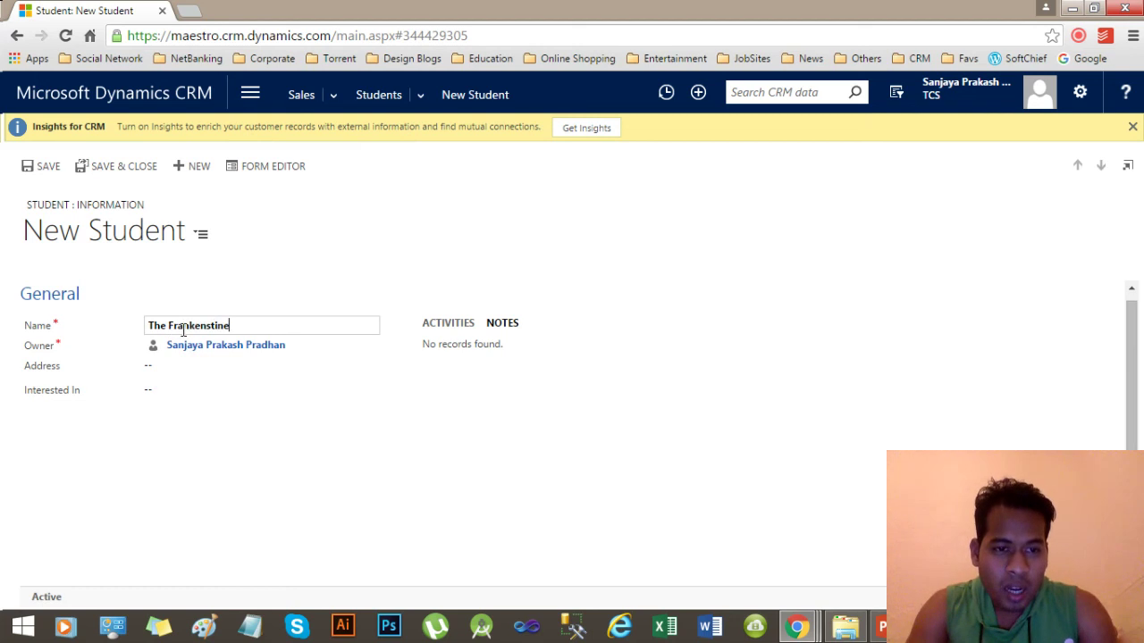
click(136, 476)
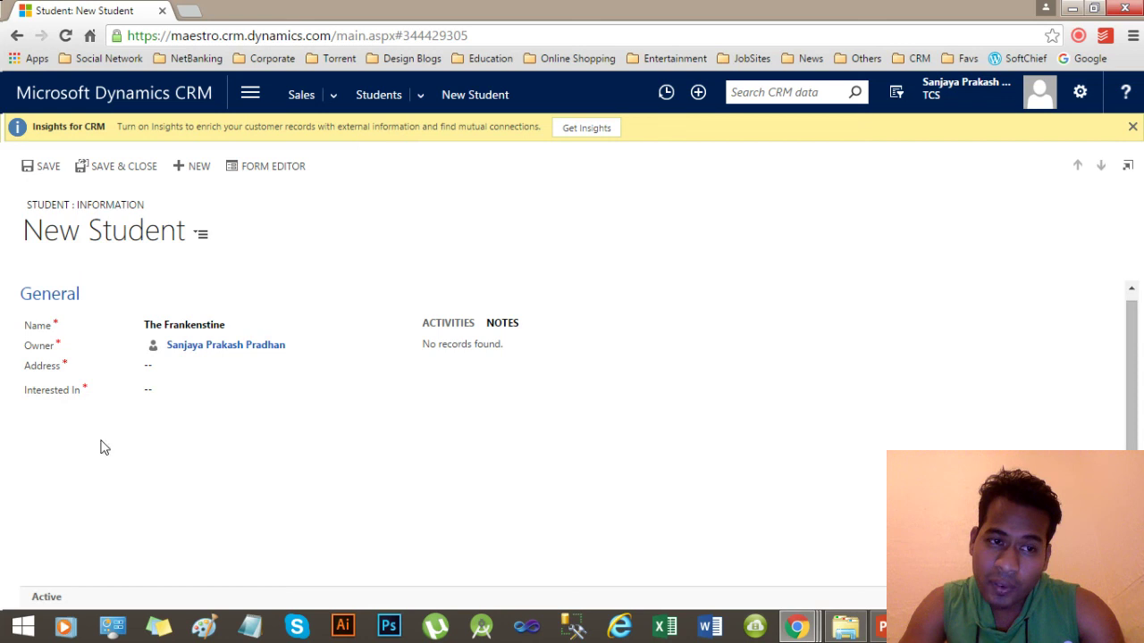
click(47, 170)
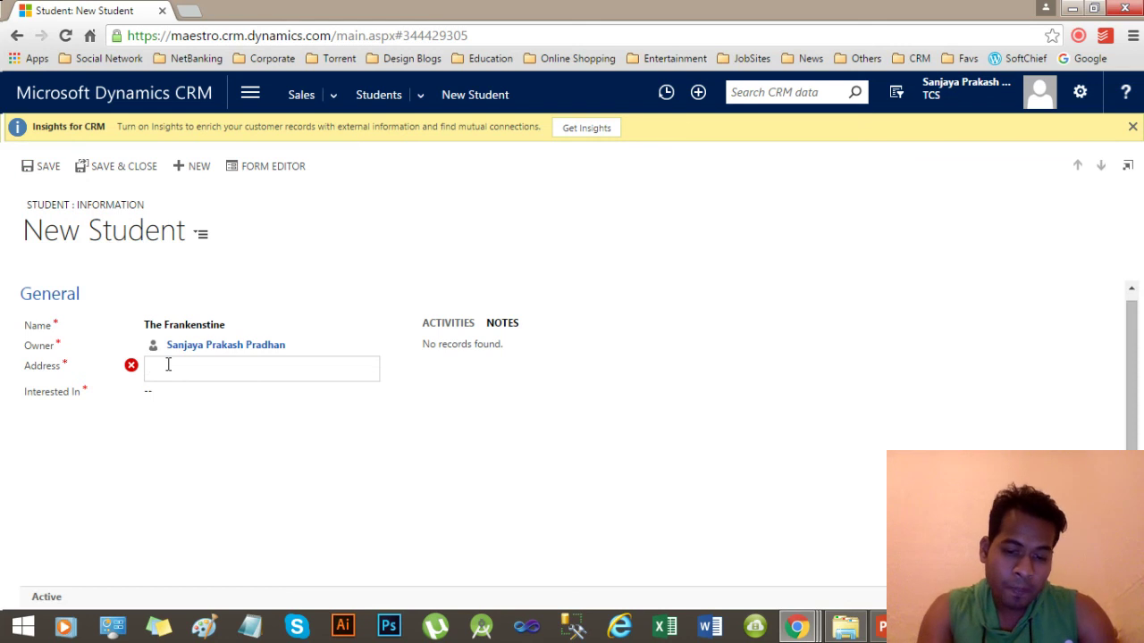
Fill Address with 'England, UK', set Interested In to B.Tech, and save the student.
text(England)
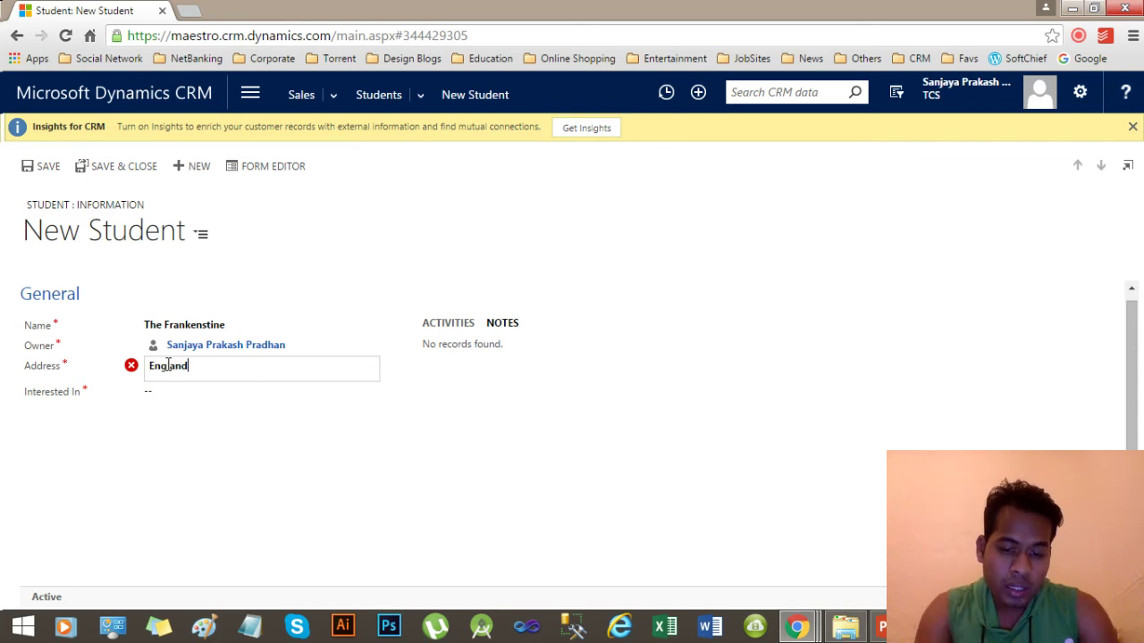
text(. UK)
click(214, 471)
click(40, 167)
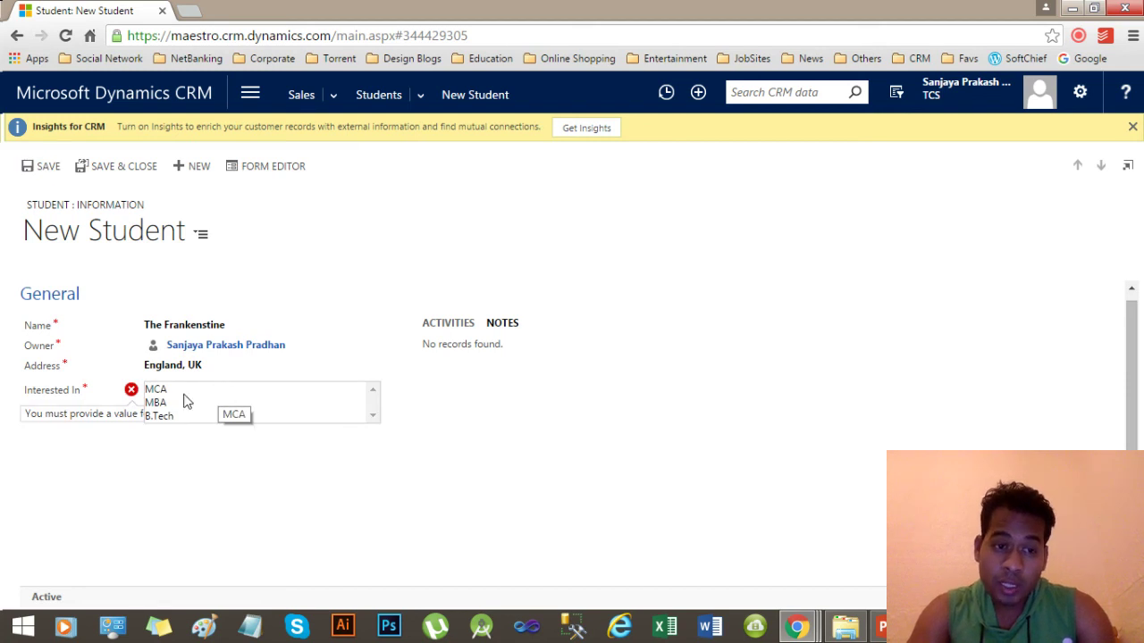
click(160, 418)
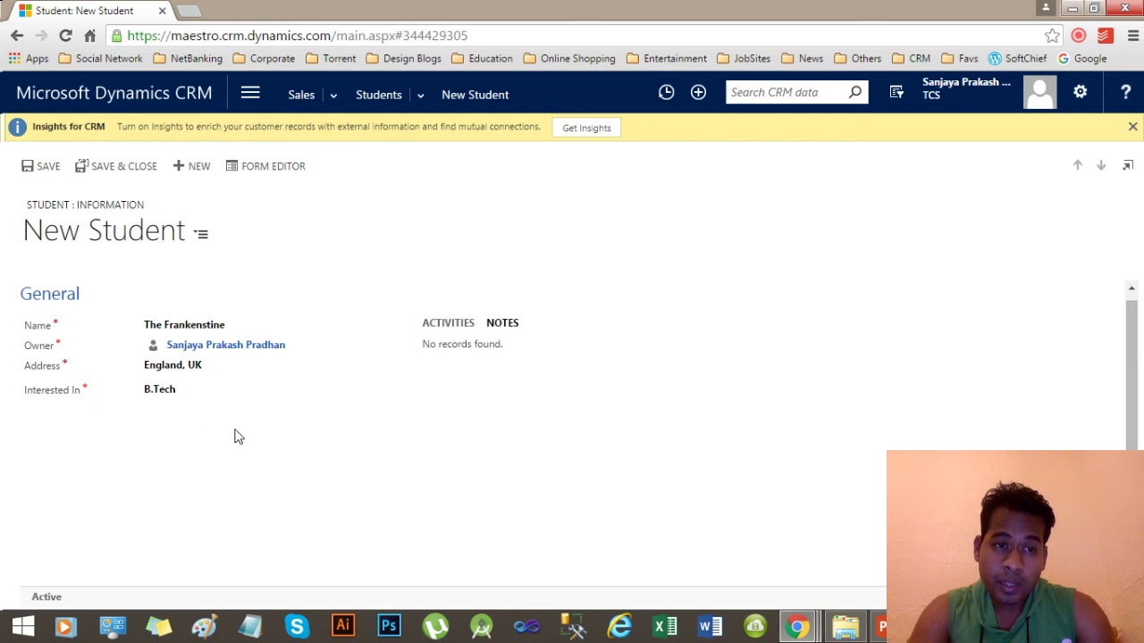
click(46, 170)
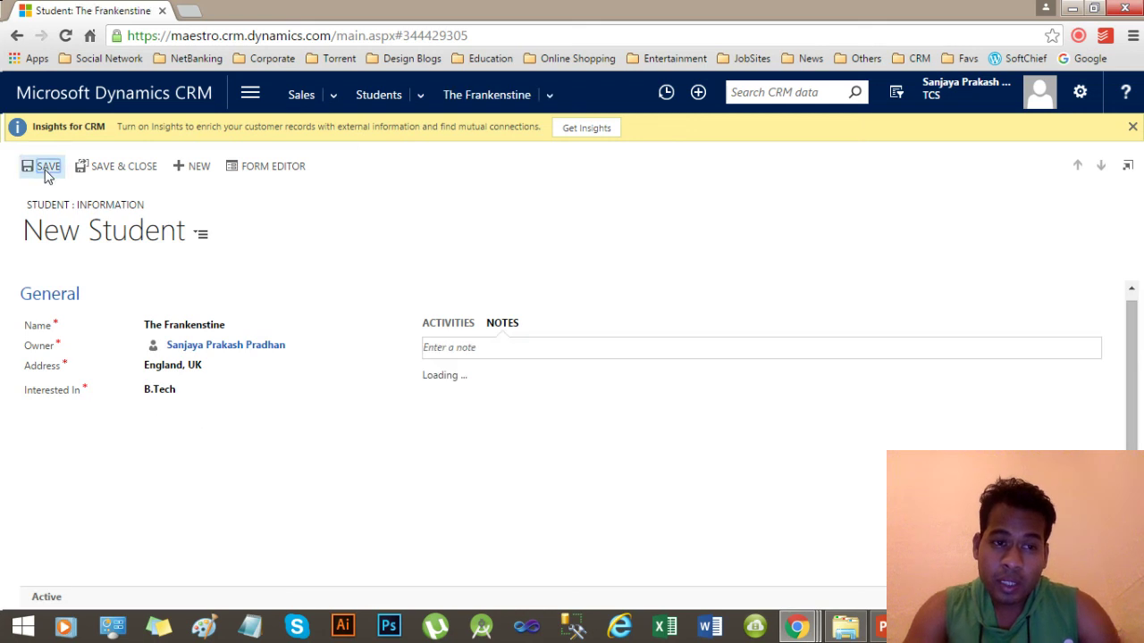
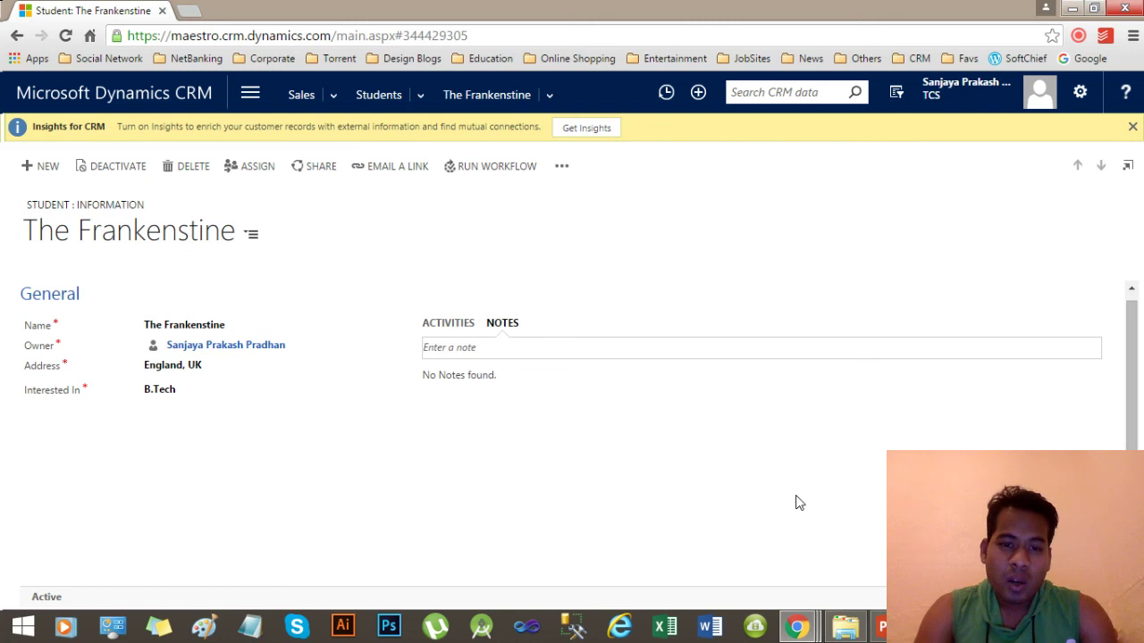
Bring the Student form editor forward, restore its window size, and close it.
mouse_move(801, 628)
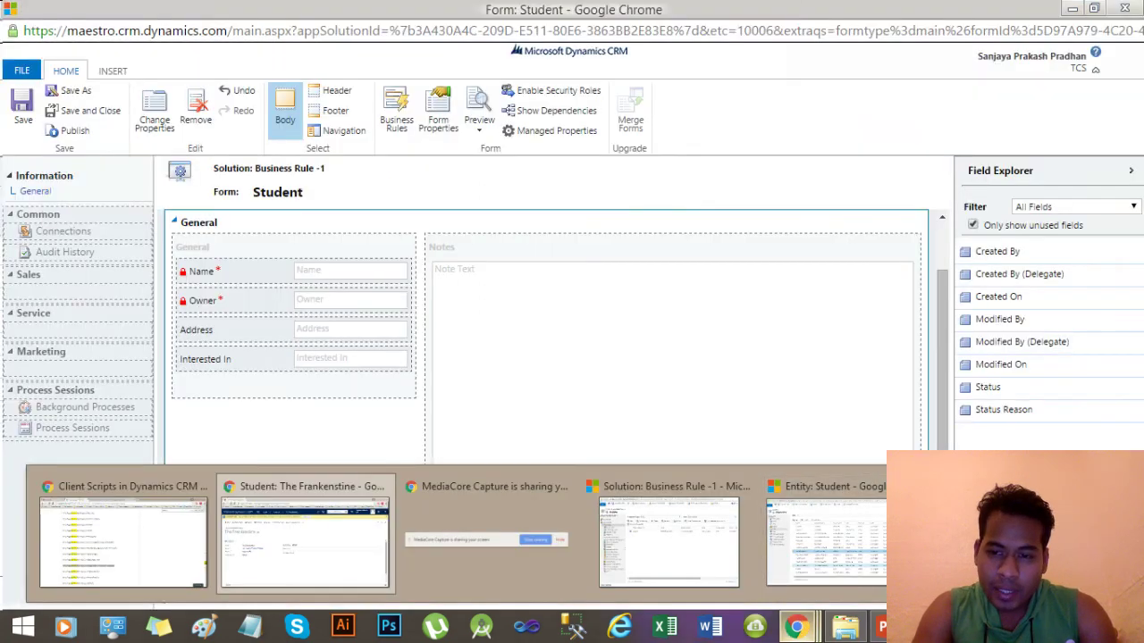
click(857, 572)
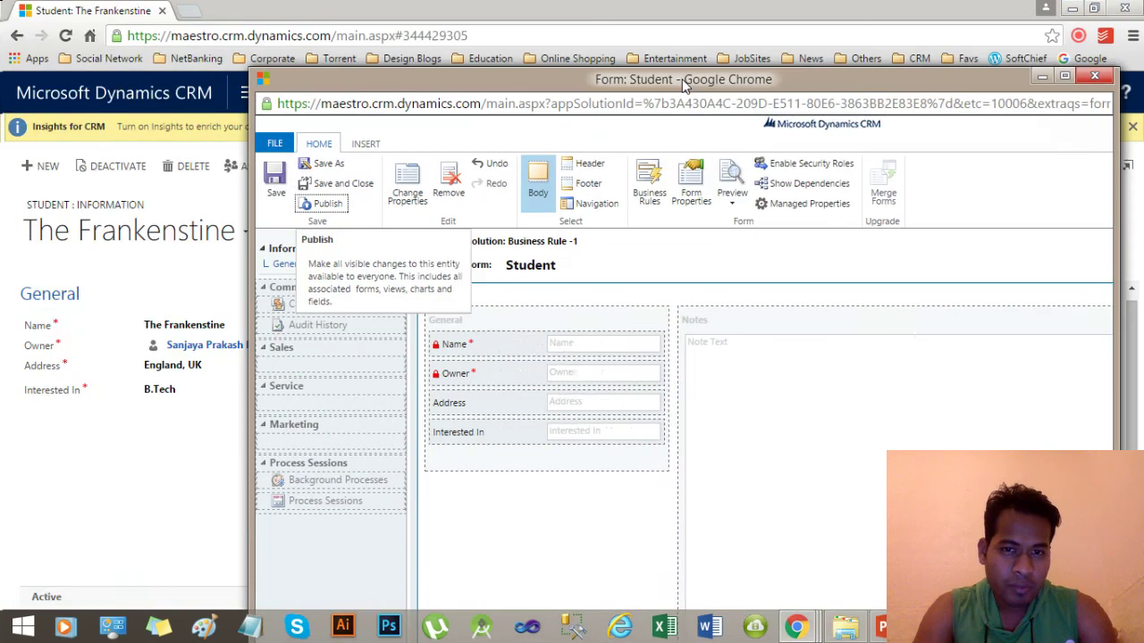
drag(715, 9, 667, 14)
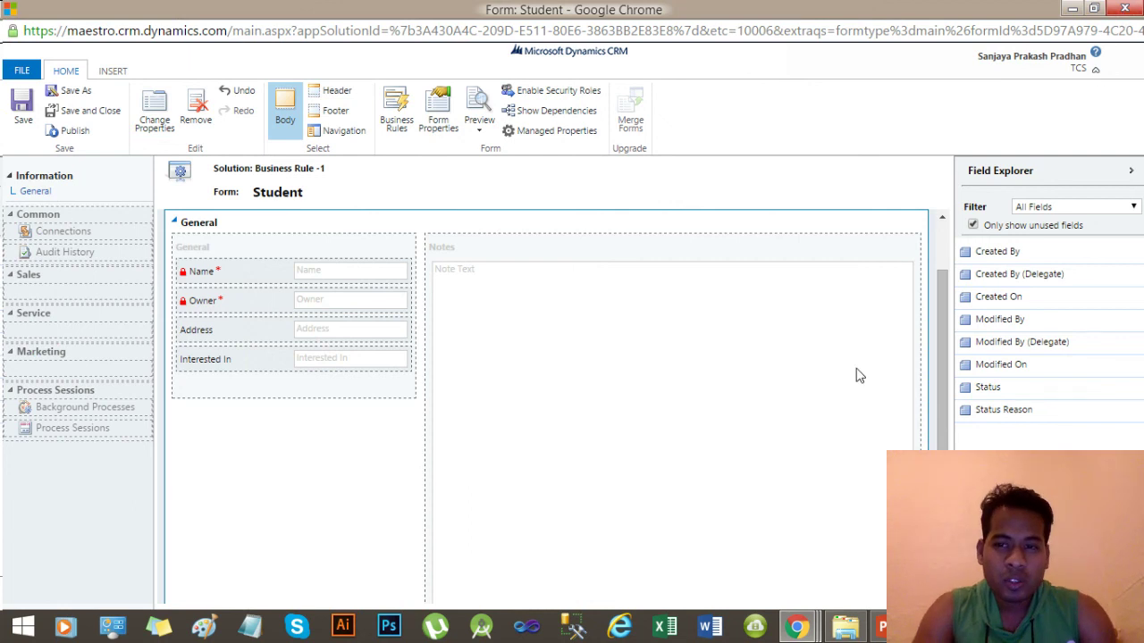
click(1125, 8)
From the Student entity customization window, create a new business rule under Business Rules.
mouse_move(798, 627)
click(661, 536)
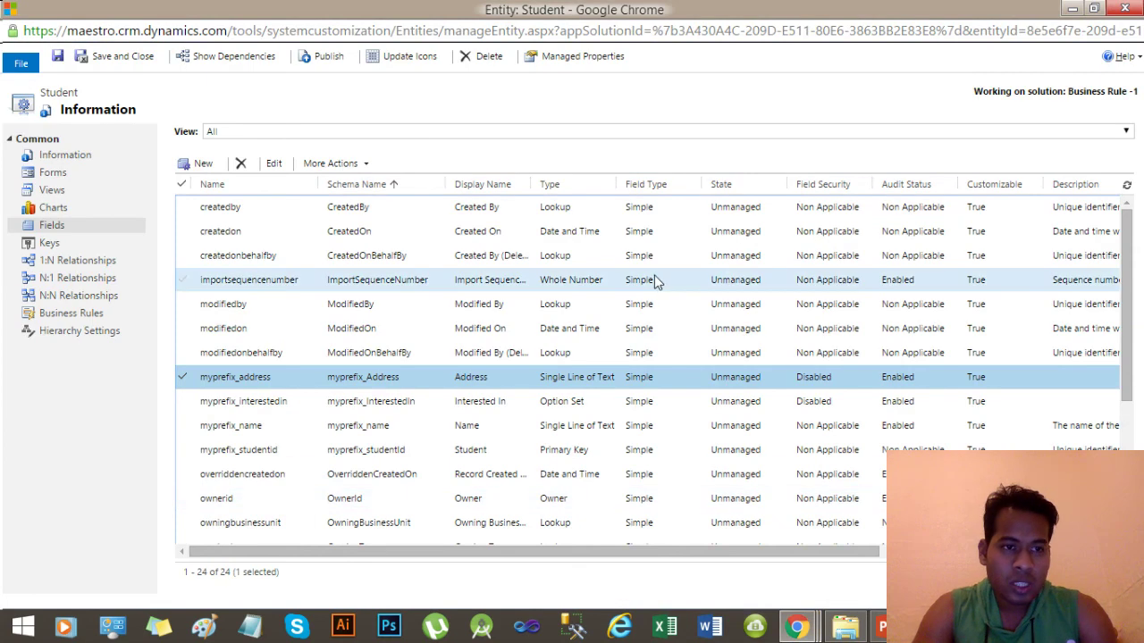
click(182, 383)
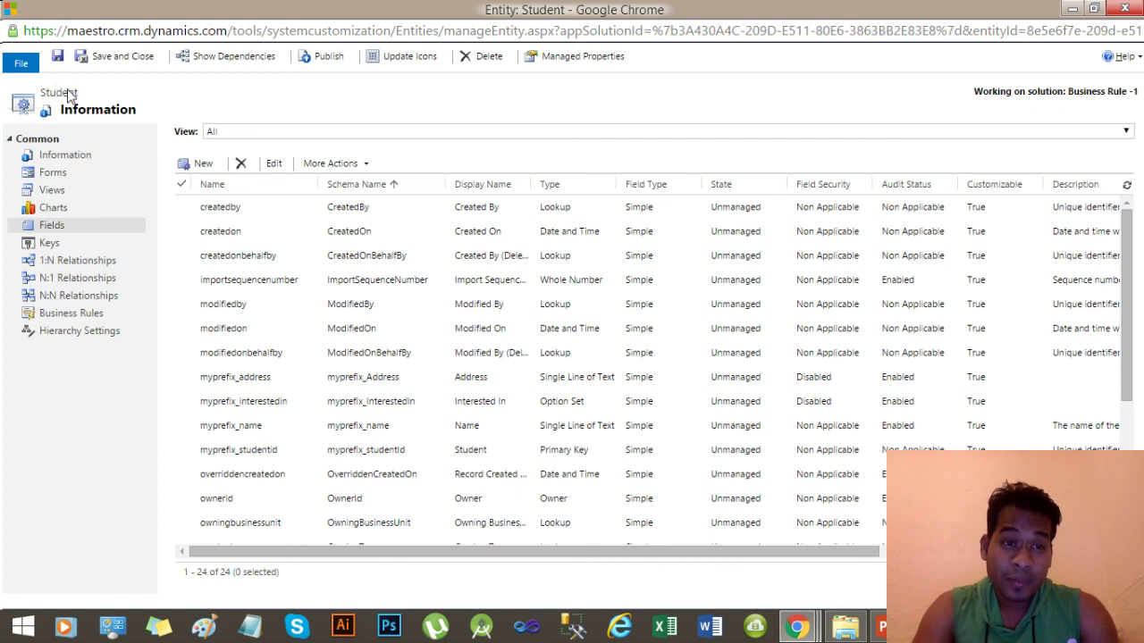
click(88, 313)
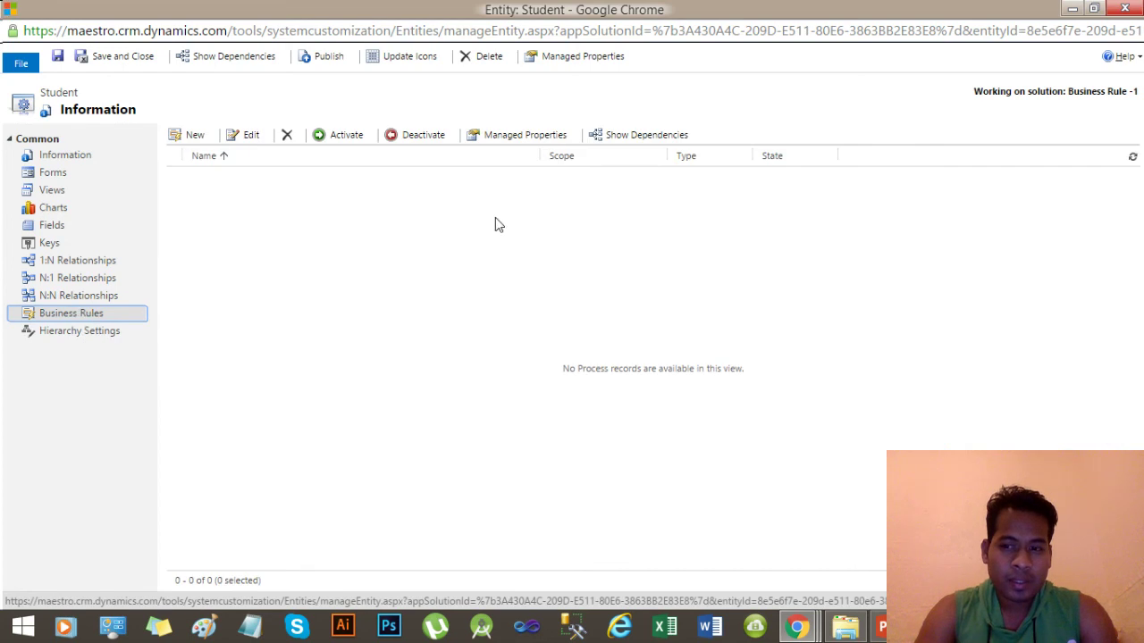
click(195, 139)
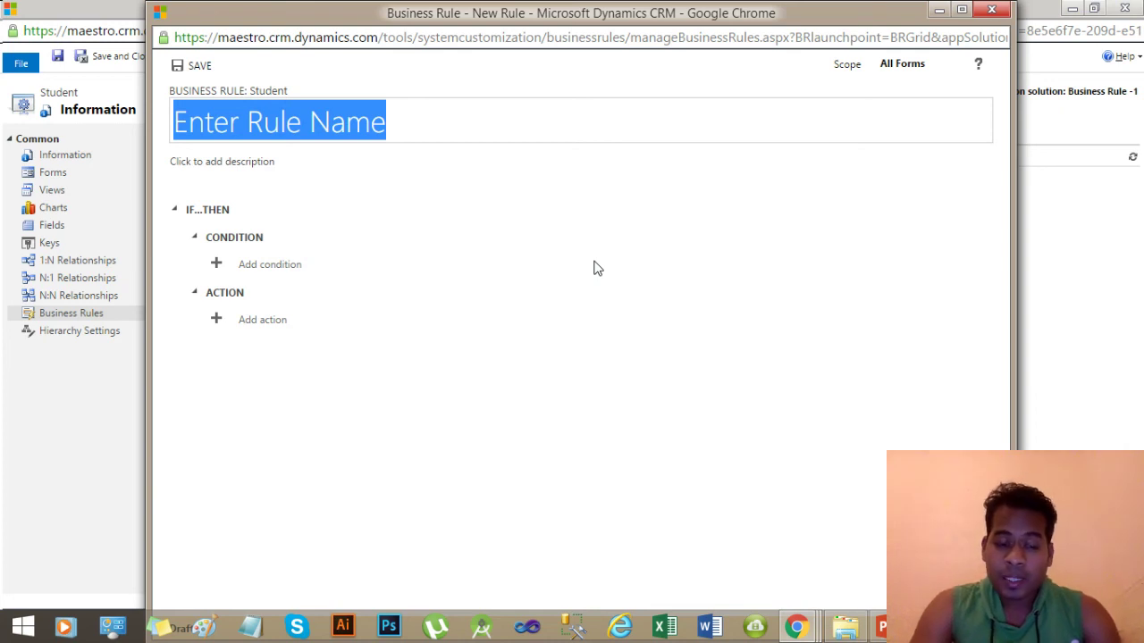
Name the rule 'Set Address and InterestedIn as Required' and describe it as mandating Address and Interested In on Name change.
text(Set )
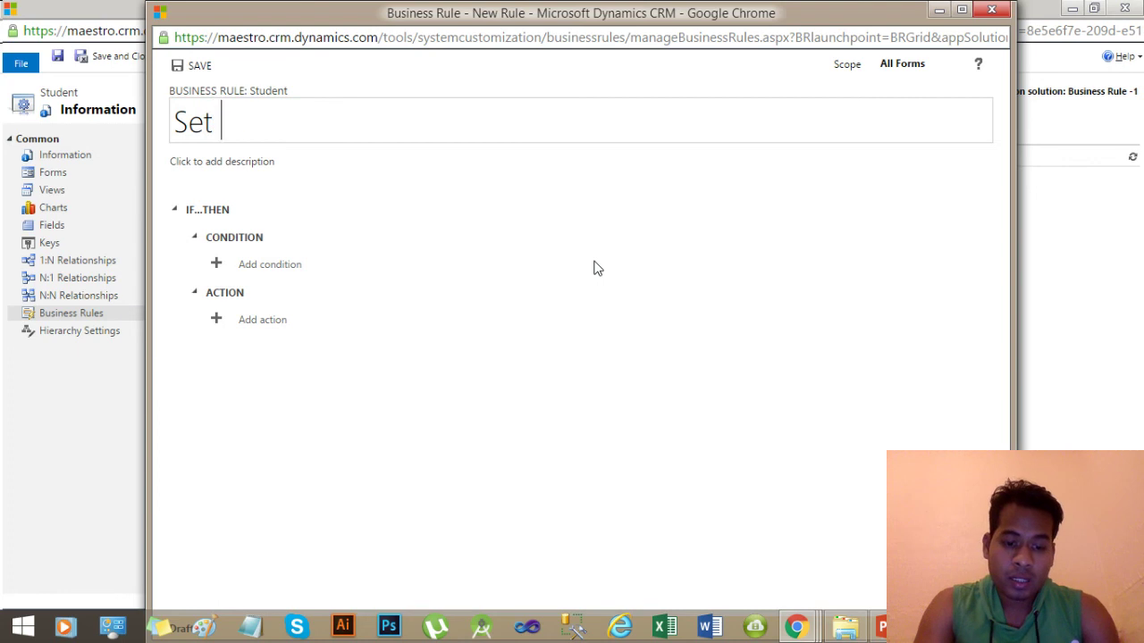
text(Address)
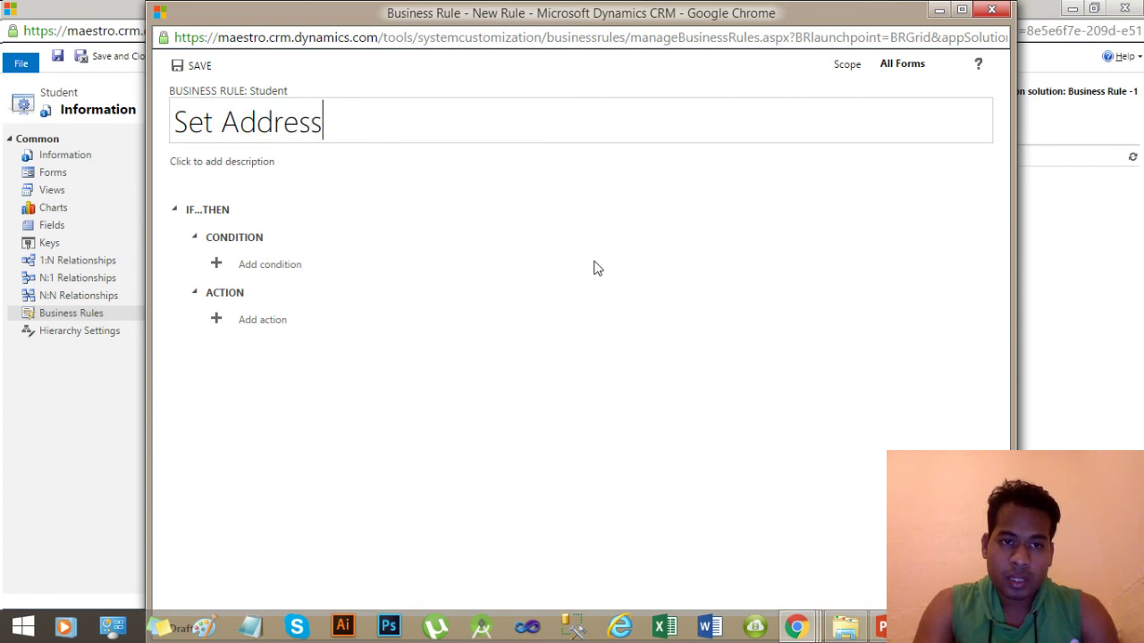
text( and)
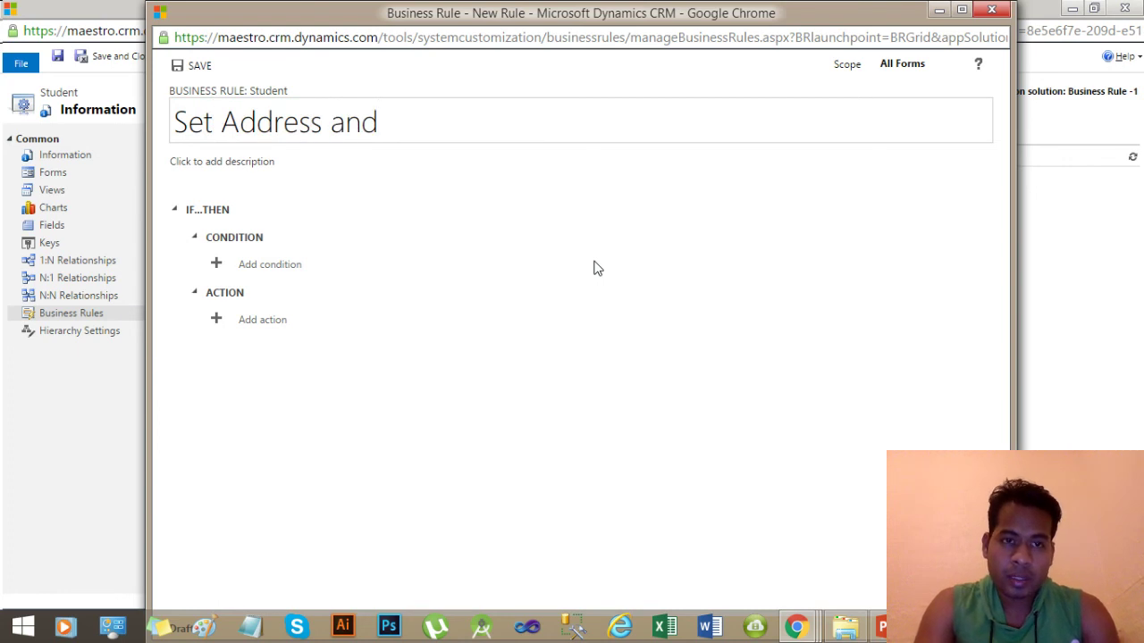
text( InterestedIn as Required)
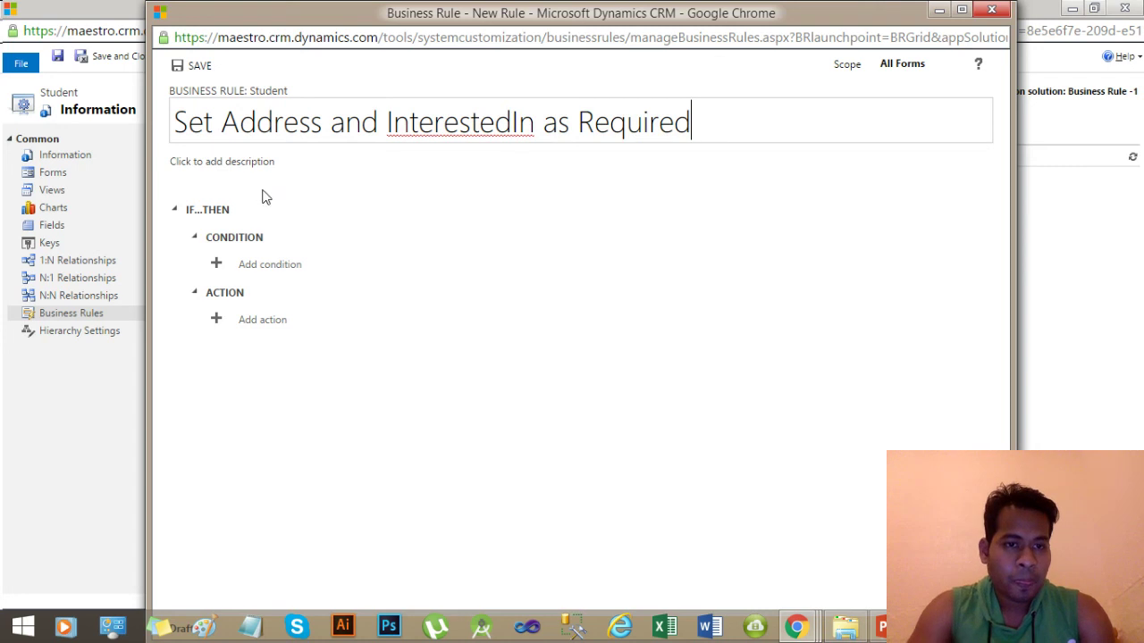
click(315, 176)
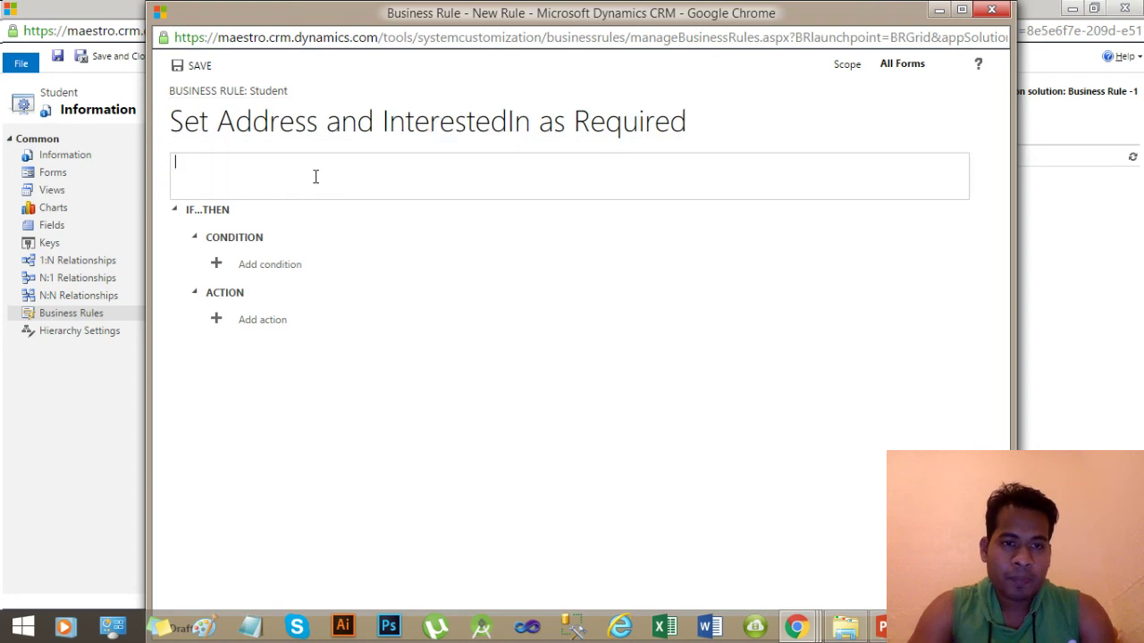
text(This business rule mandates the Address and In)
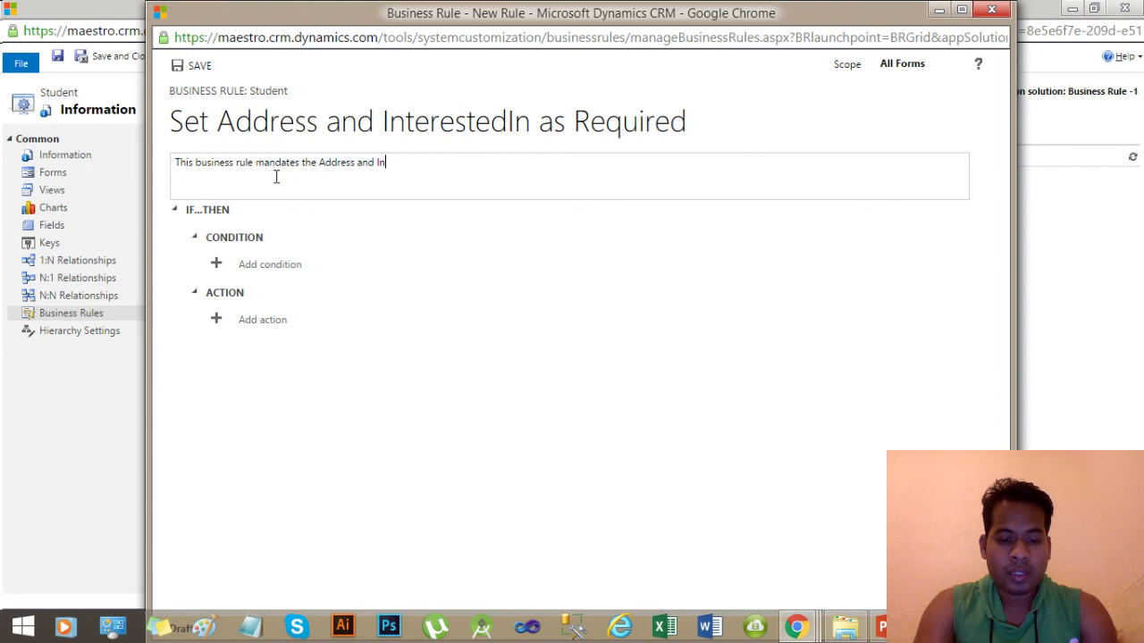
text(tersted)
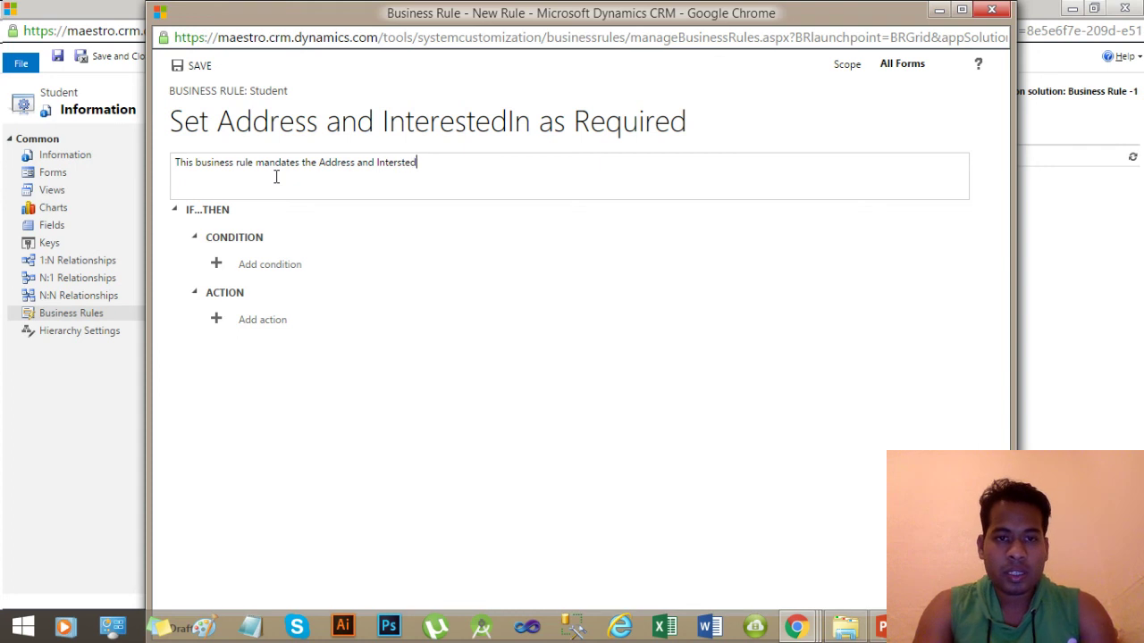
key(BackSpace)
key(BackSpace)
key(BackSpace)
key(BackSpace)
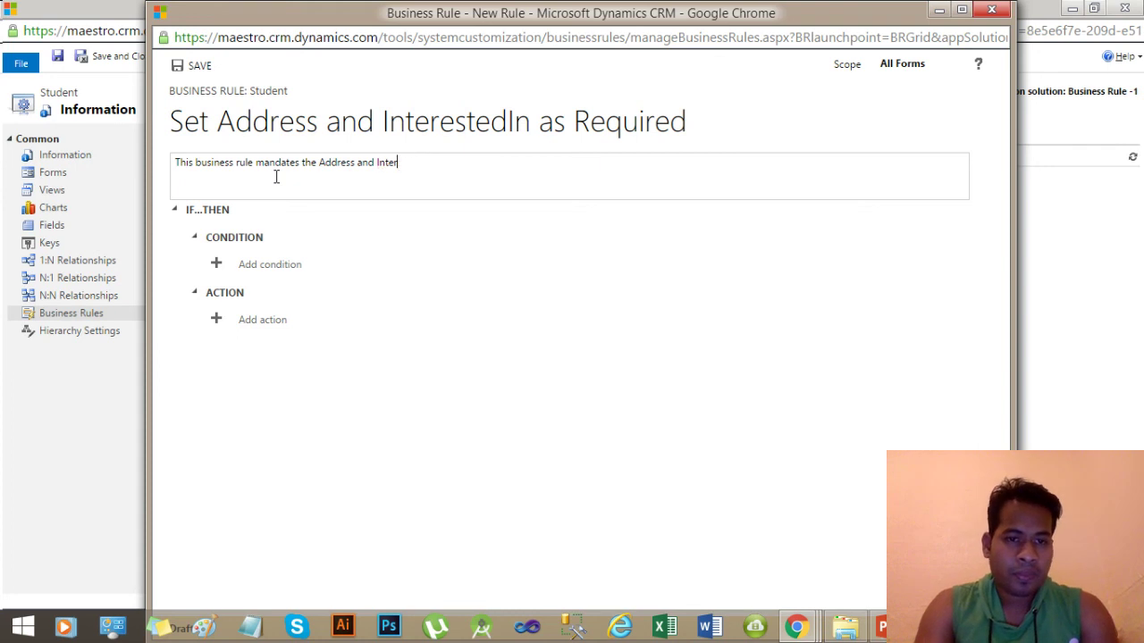
text(ested )
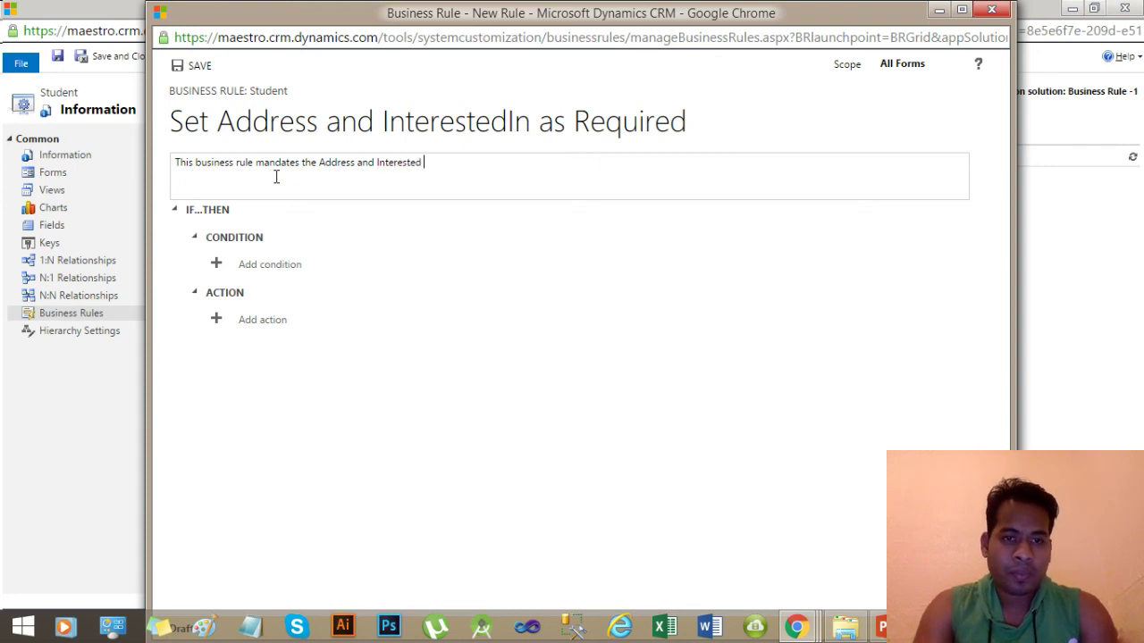
text(In Fireld)
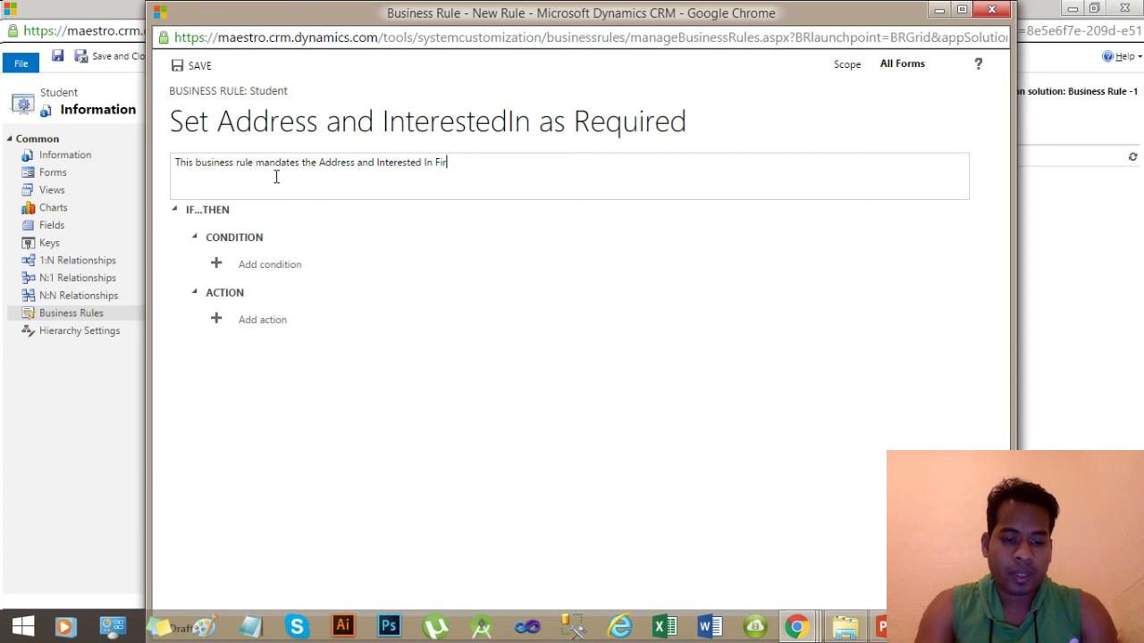
key(BackSpace)
key(BackSpace)
key(BackSpace)
key(BackSpace)
text(eld on)
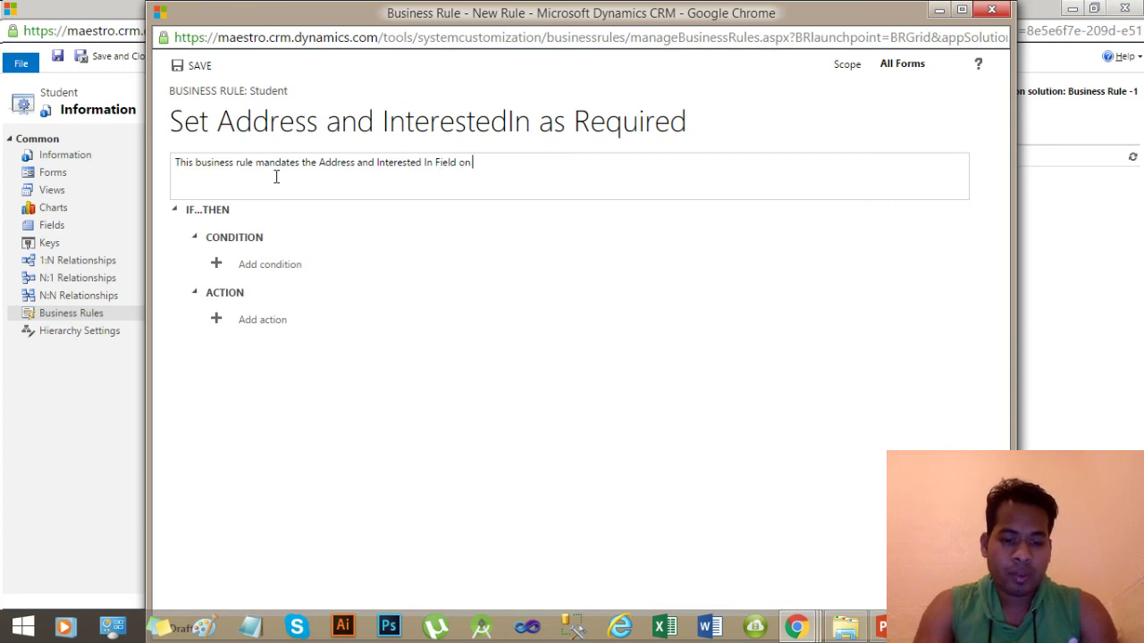
text( Name change)
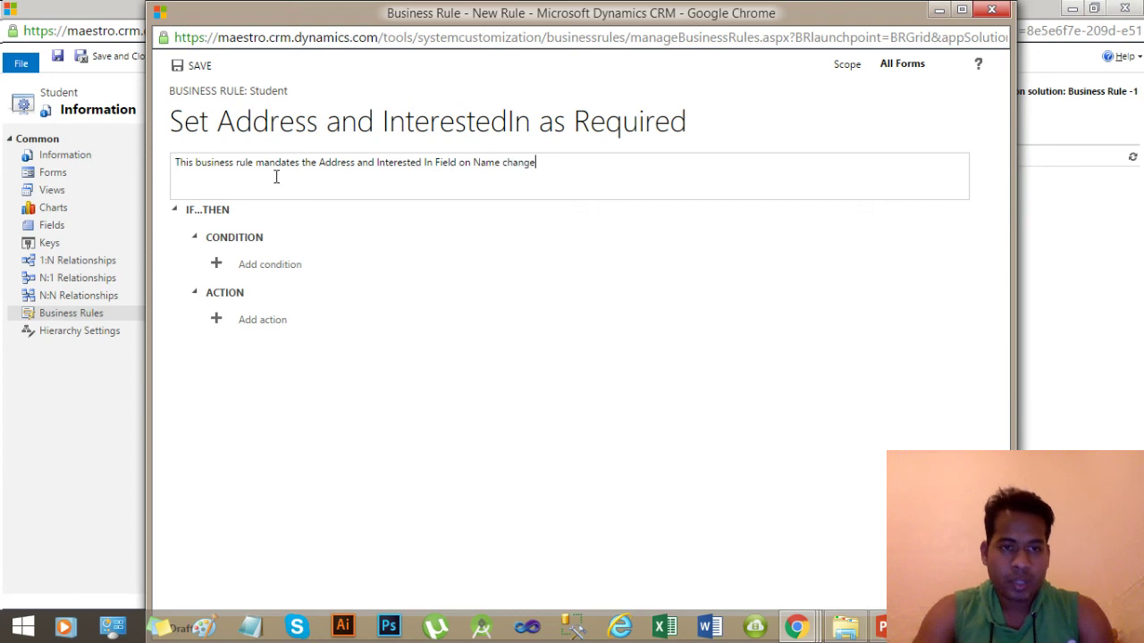
click(201, 218)
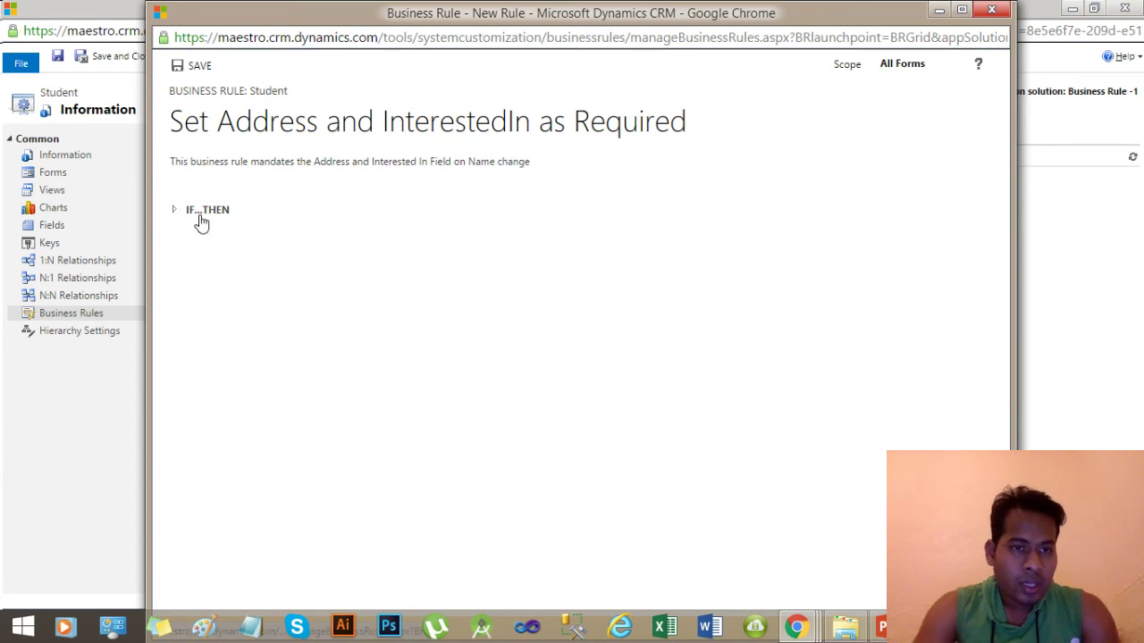
Add and save the rule condition: if Name contains data.
click(200, 220)
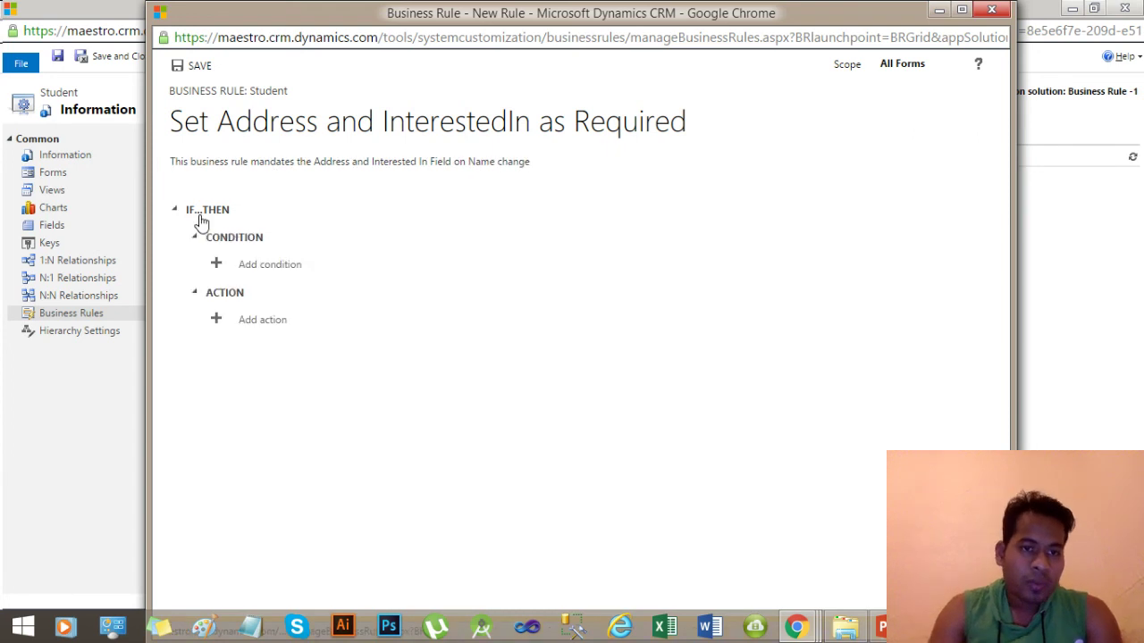
click(279, 266)
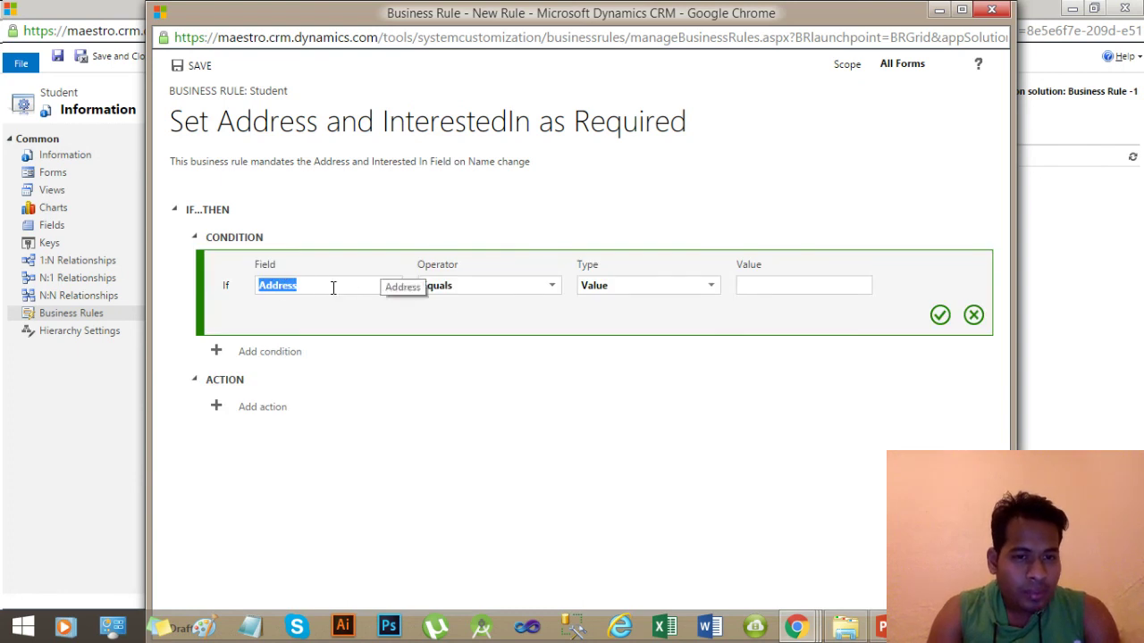
click(394, 291)
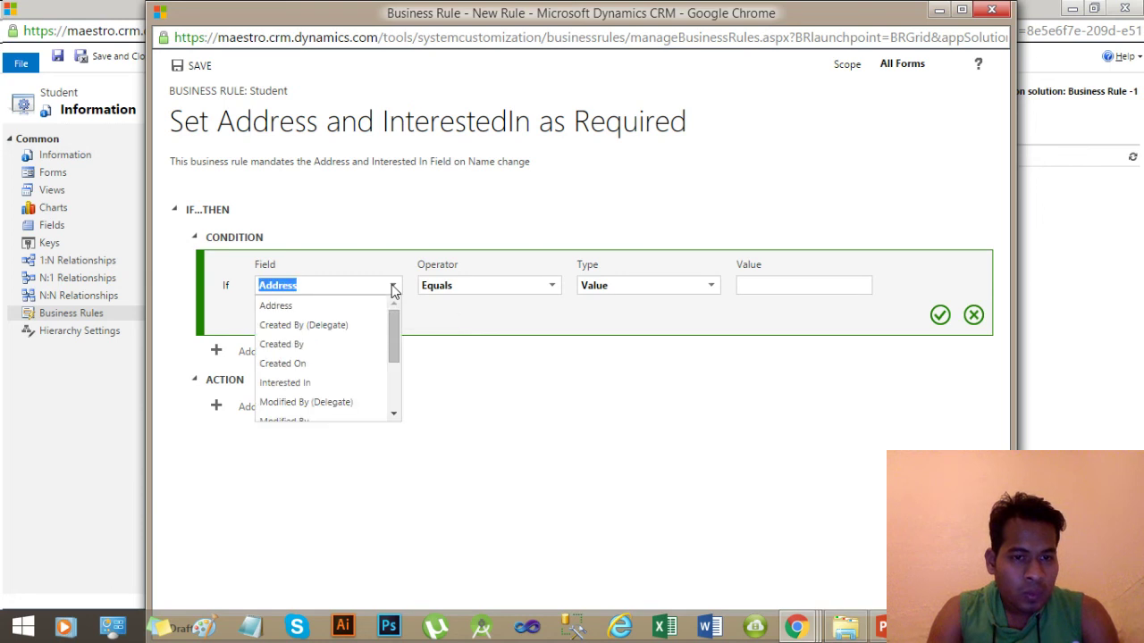
drag(393, 325, 375, 370)
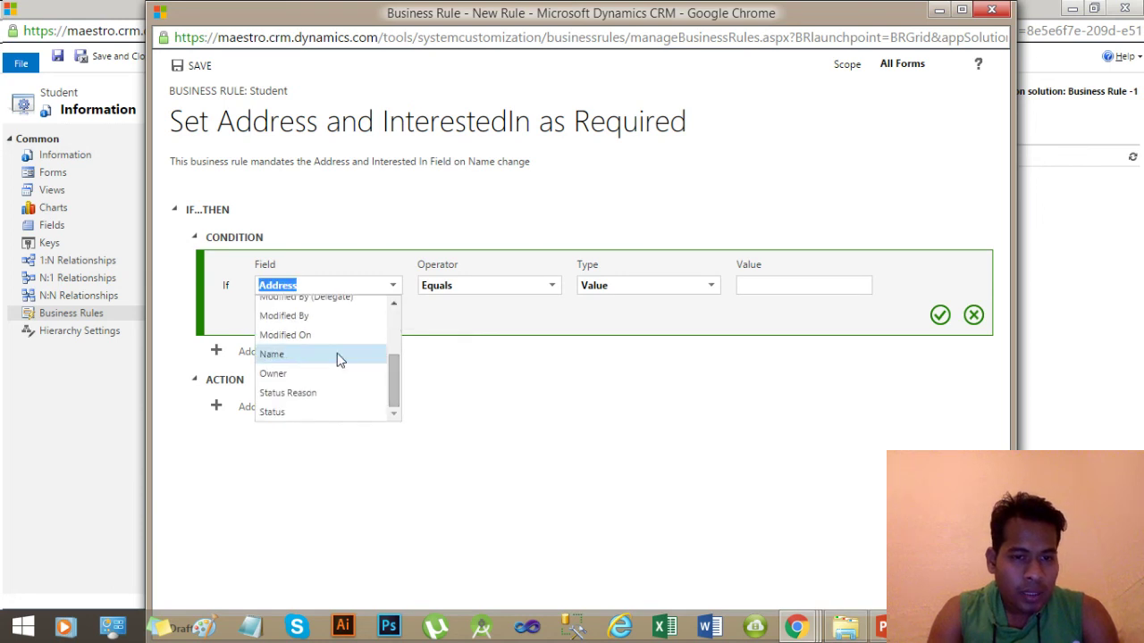
click(301, 360)
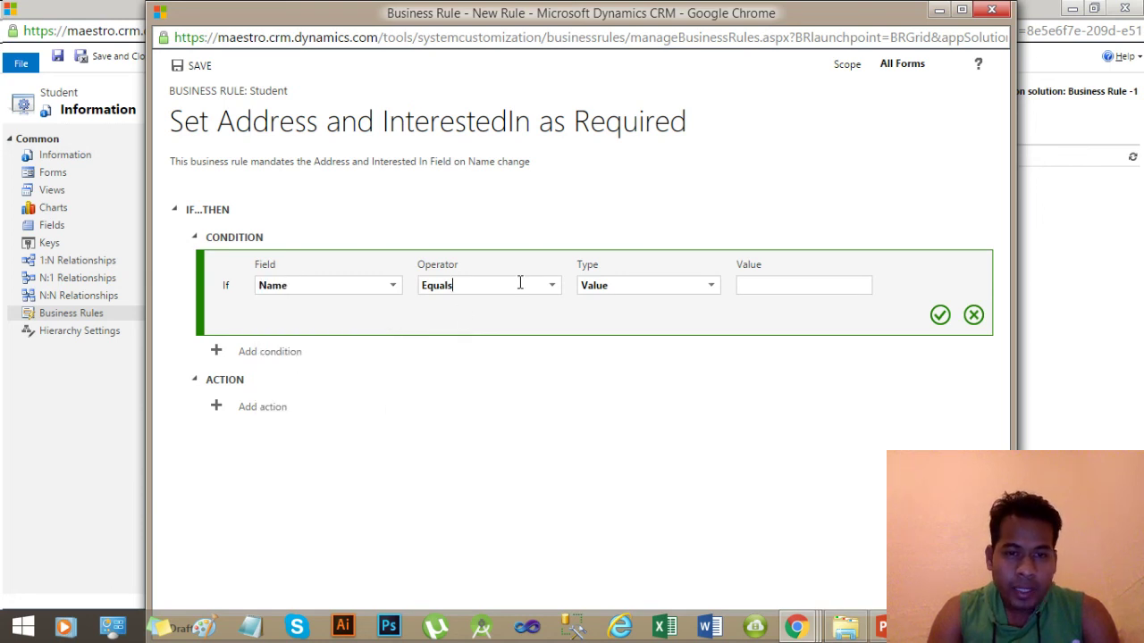
click(551, 287)
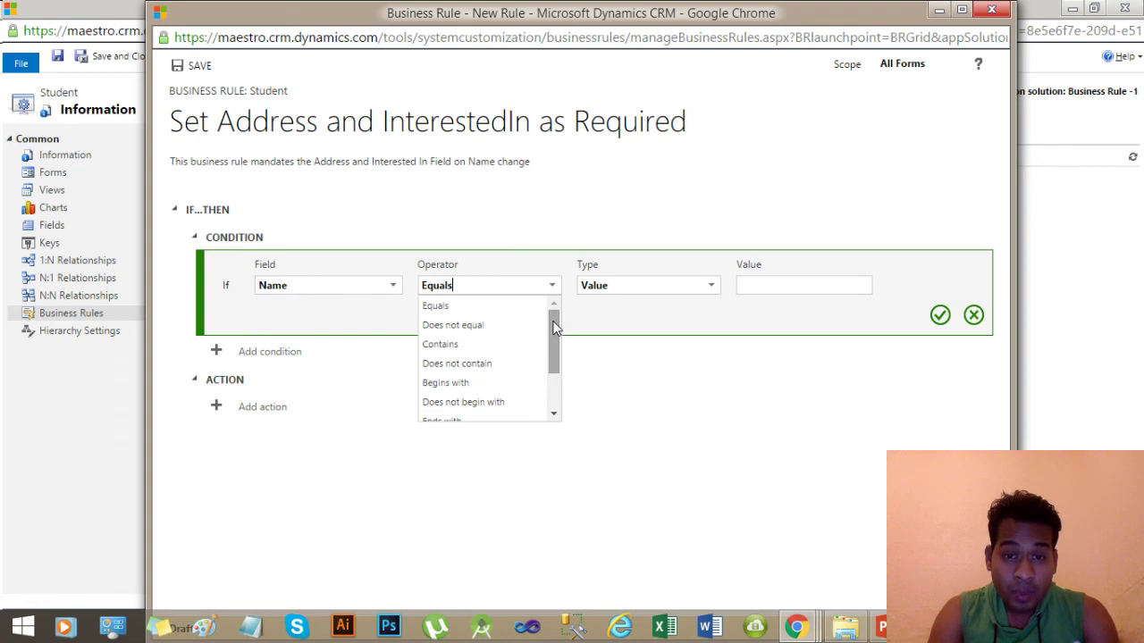
drag(555, 326, 552, 364)
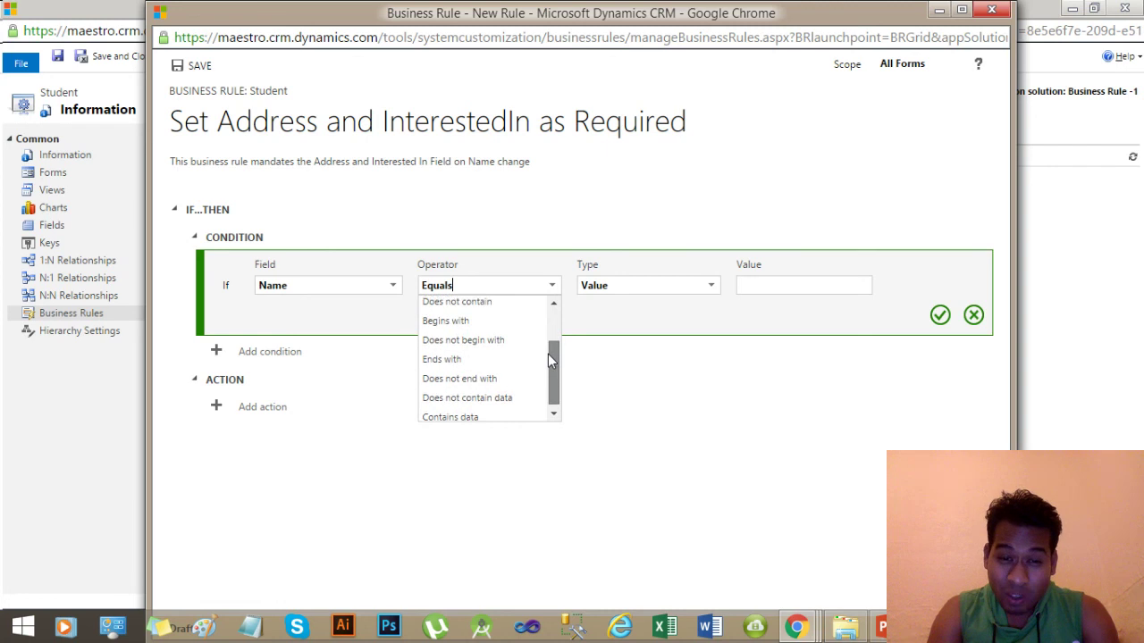
click(465, 414)
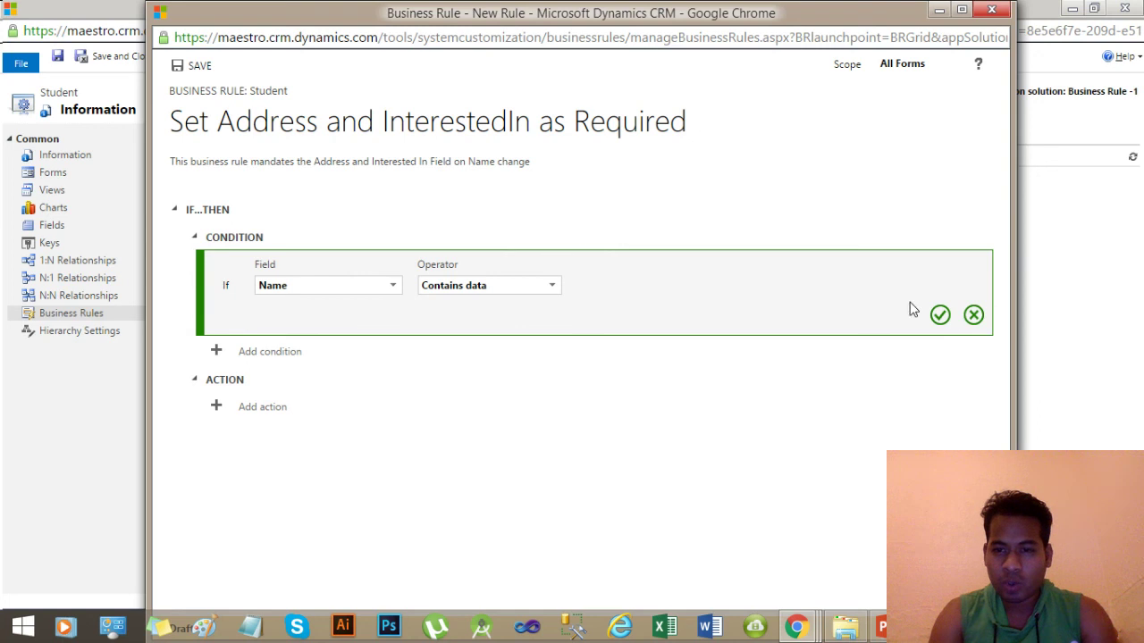
click(940, 319)
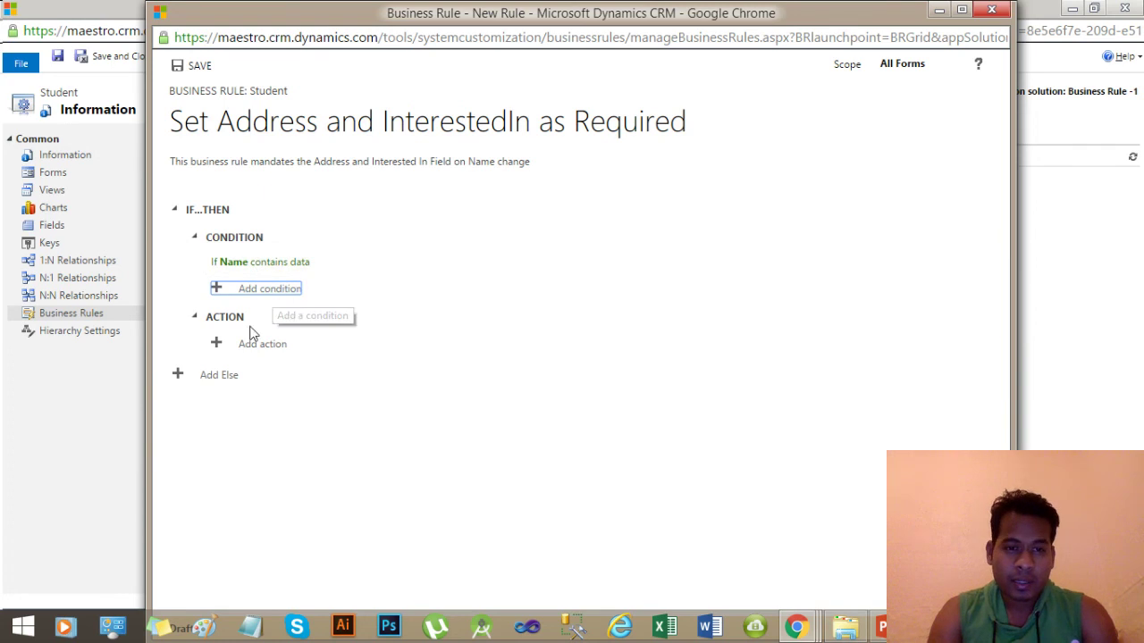
Add a Set business required action making the Address field Business Required.
click(273, 348)
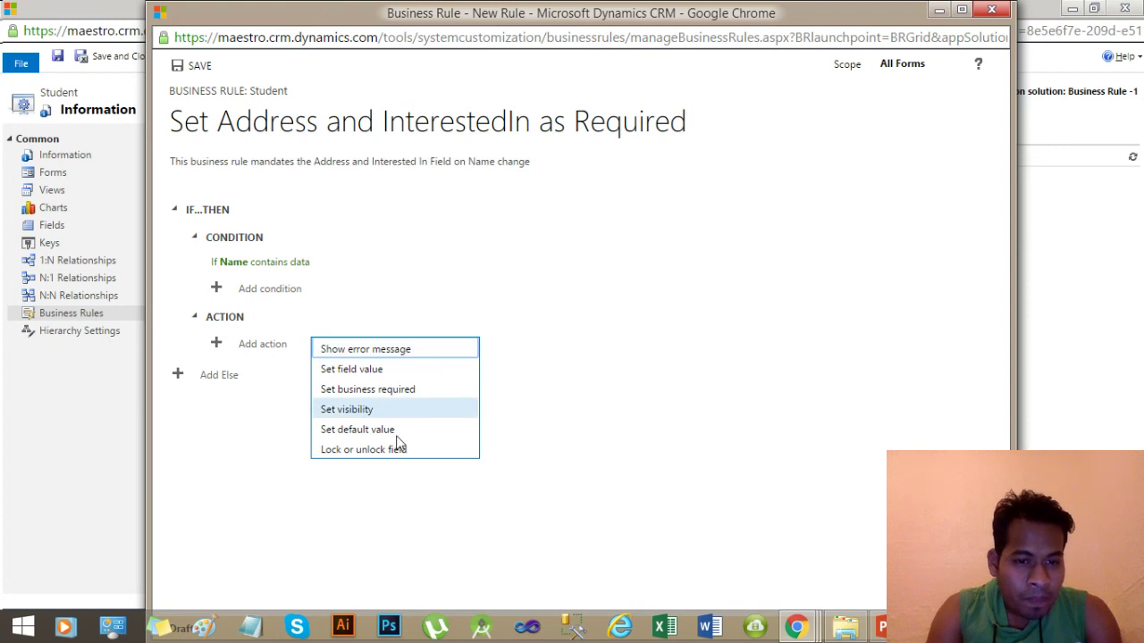
click(360, 396)
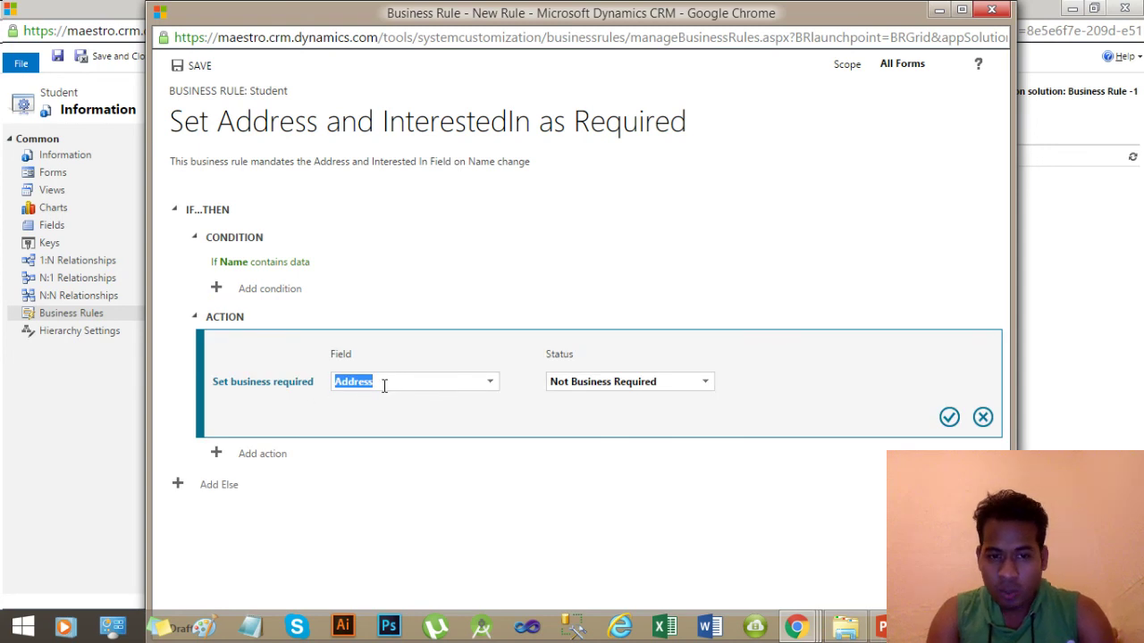
click(488, 385)
click(488, 384)
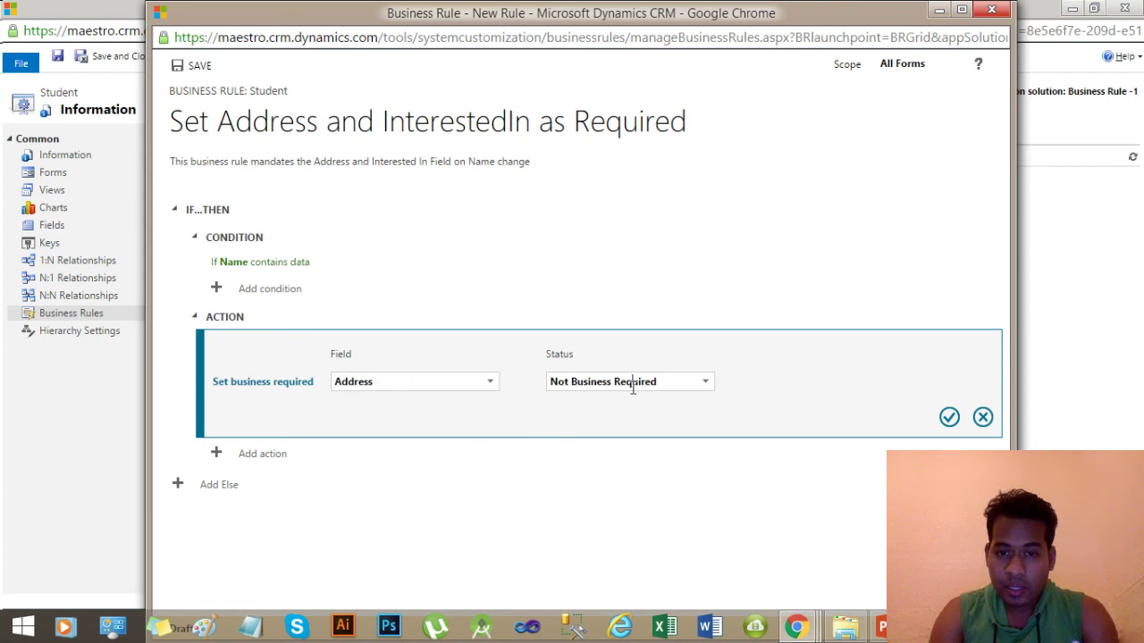
click(704, 384)
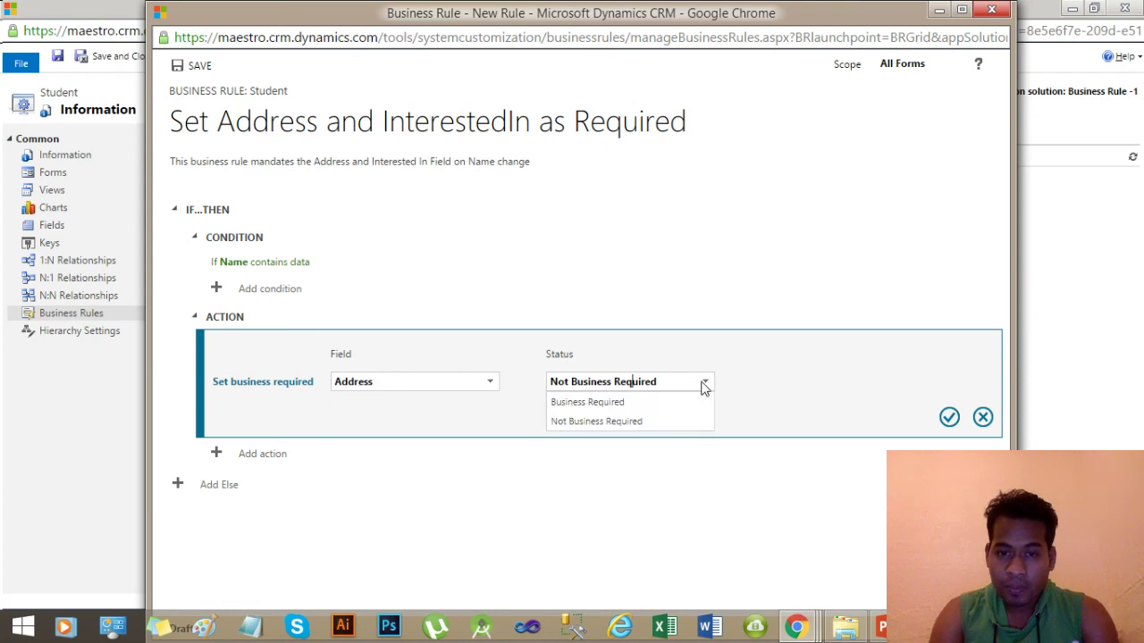
click(635, 406)
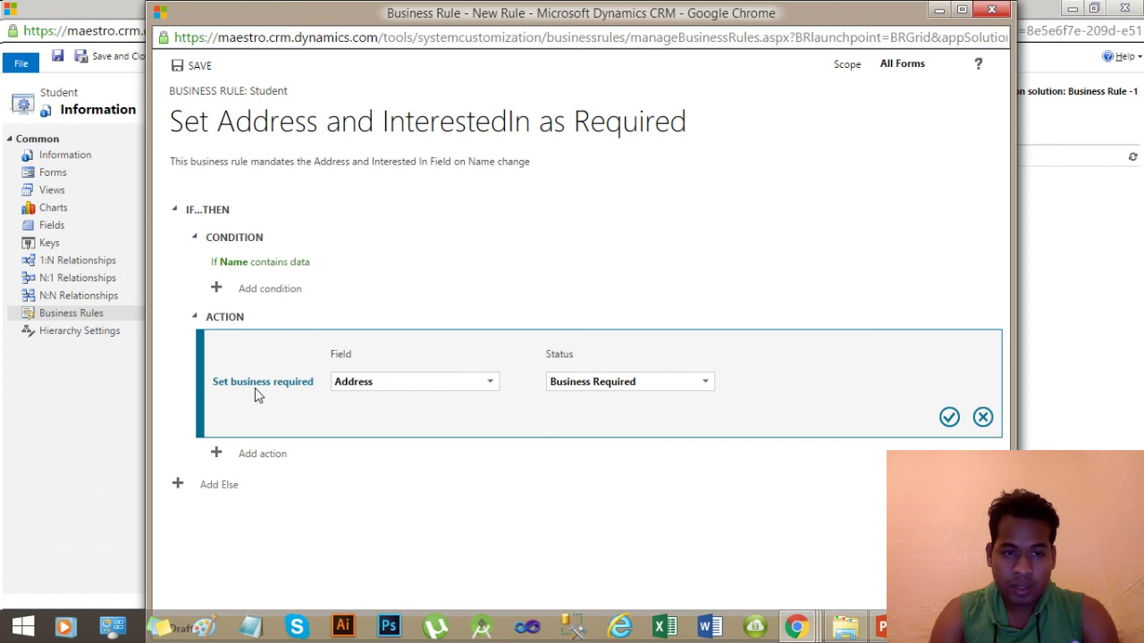
click(948, 418)
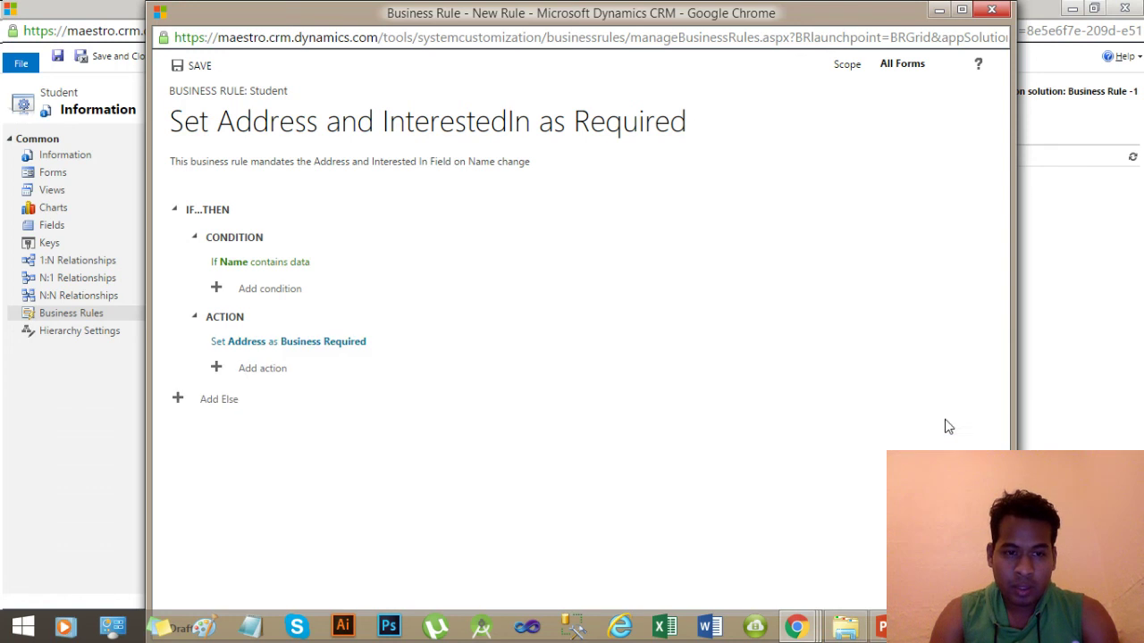
click(249, 371)
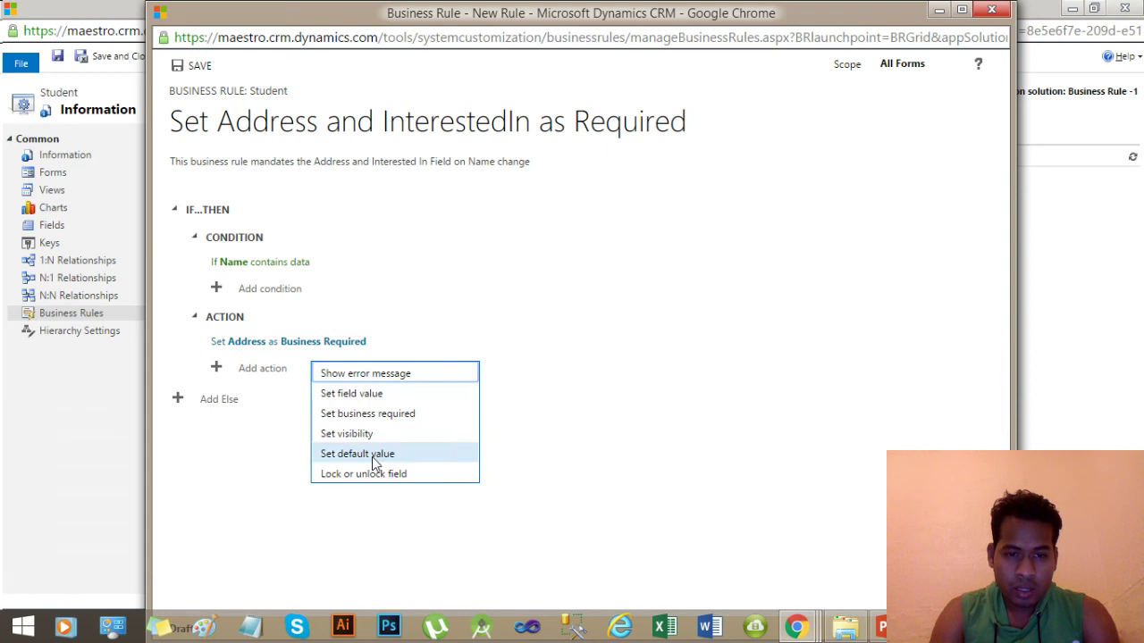
Add a second Set business required action making Interested In Business Required.
click(363, 414)
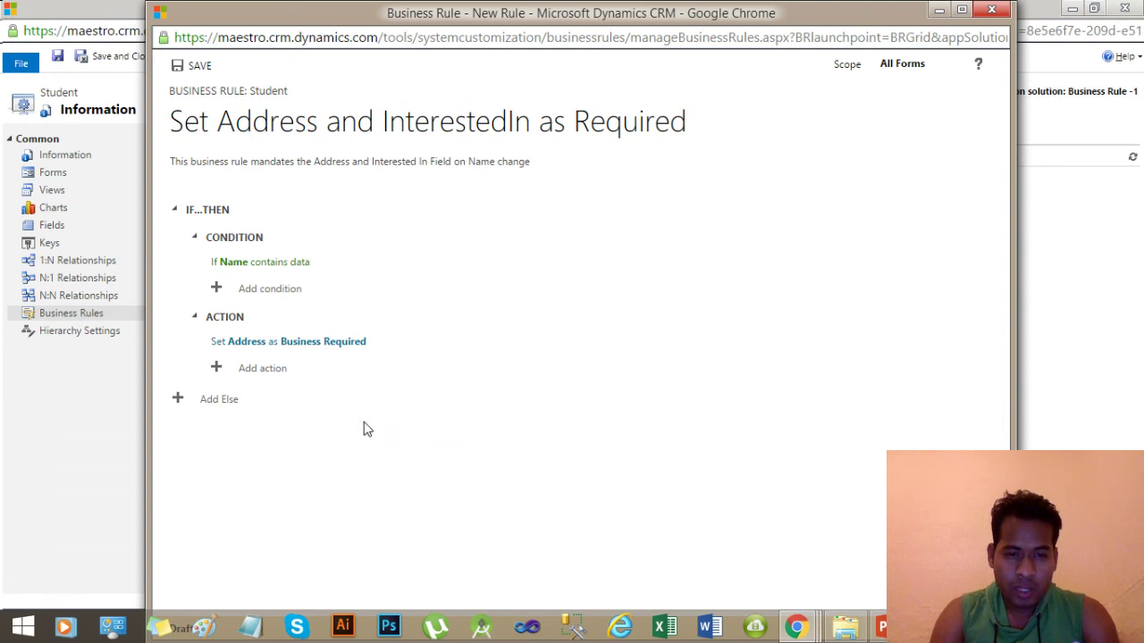
click(489, 405)
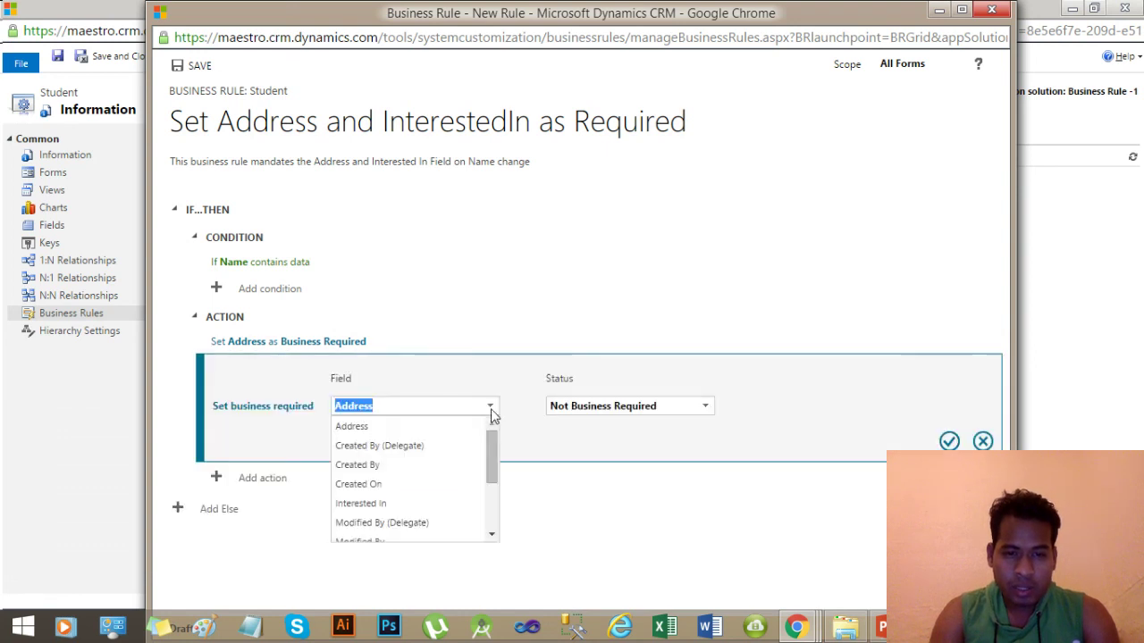
drag(492, 441, 493, 465)
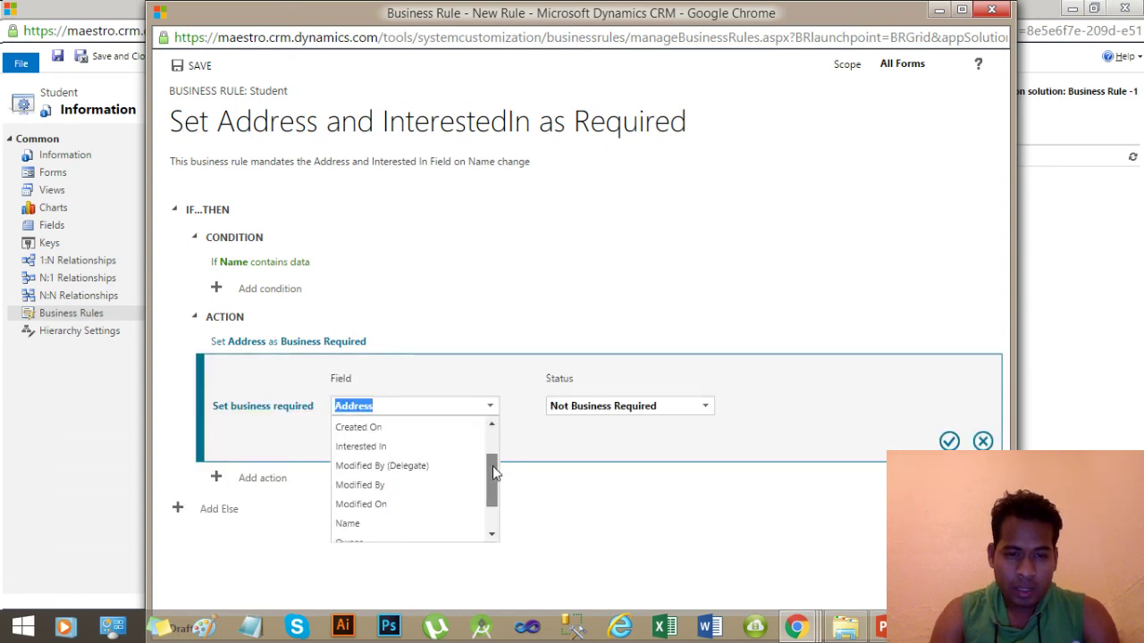
click(376, 446)
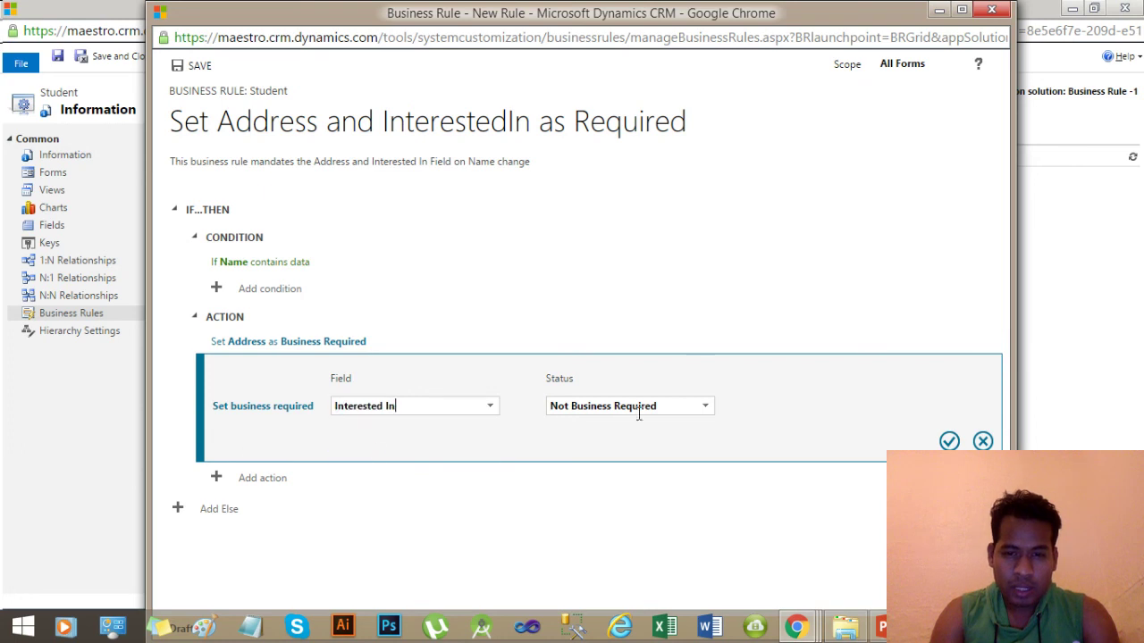
click(706, 406)
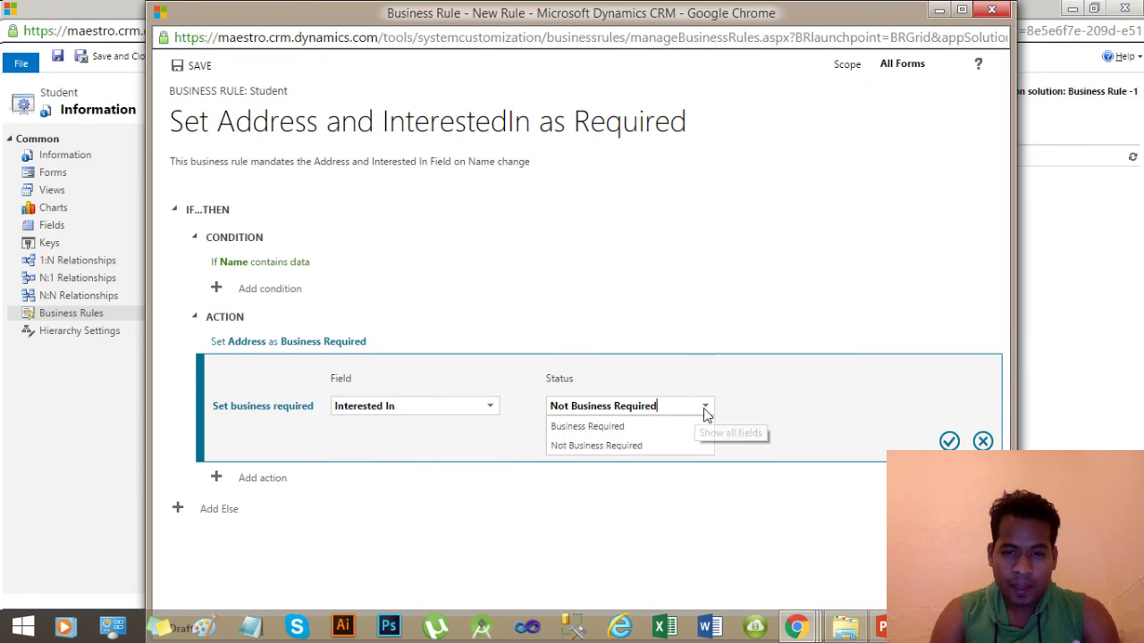
click(623, 431)
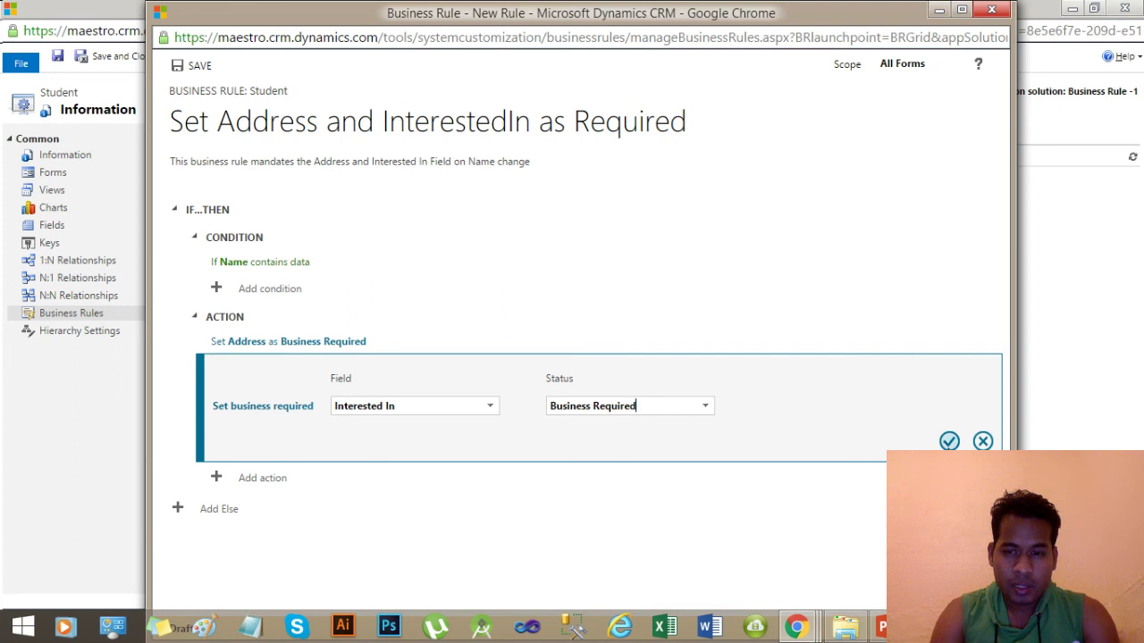
click(950, 440)
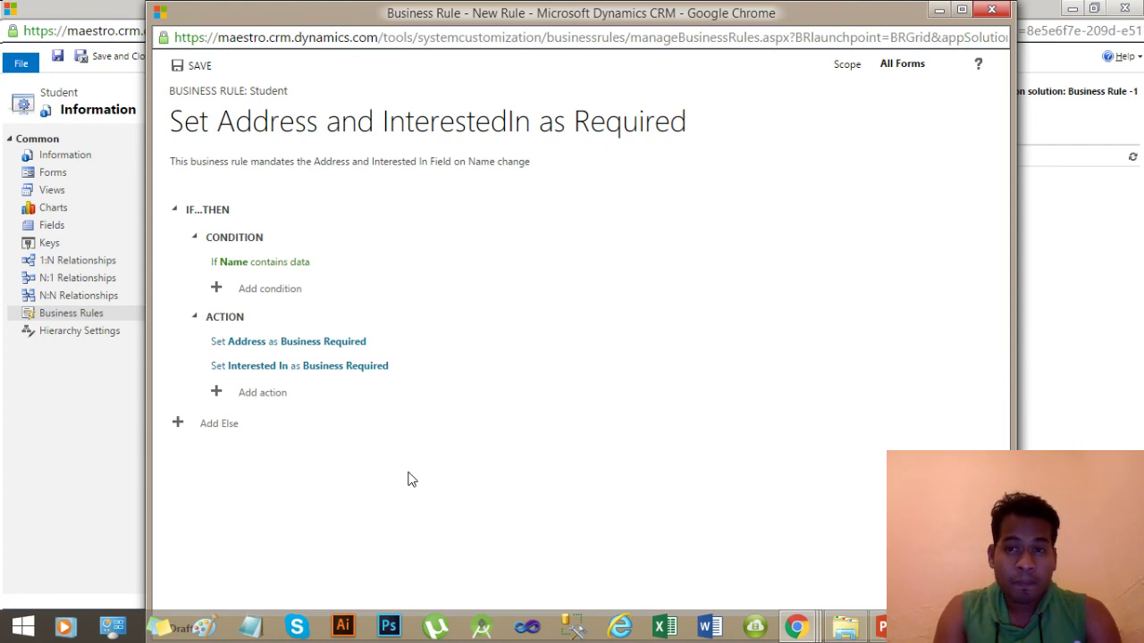
Save the business rule and close its editor window.
click(198, 70)
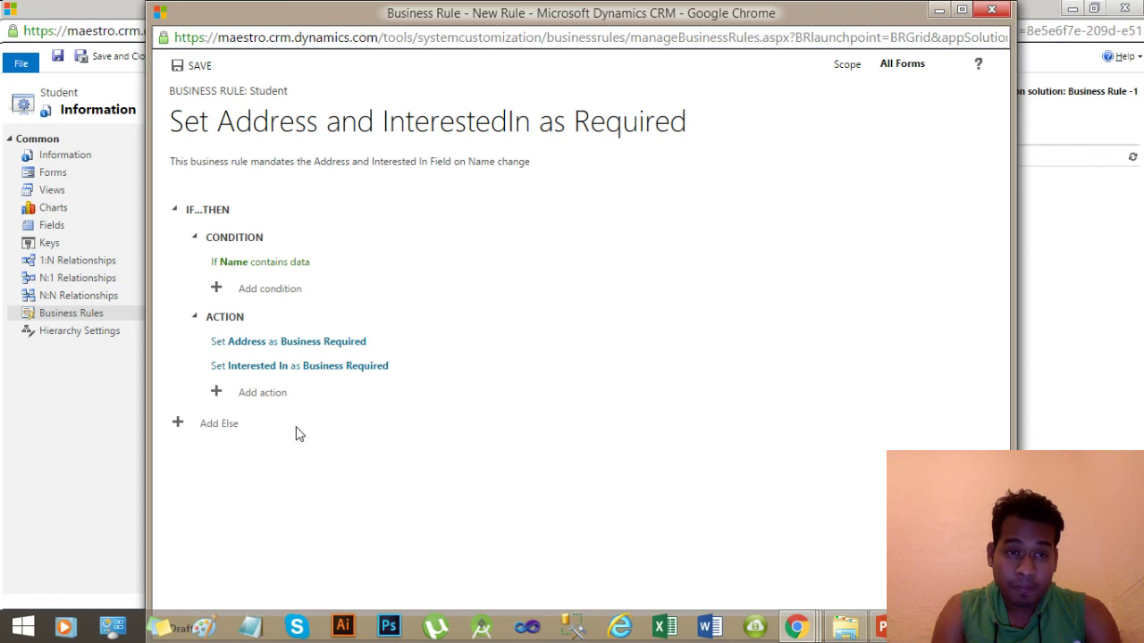
click(199, 69)
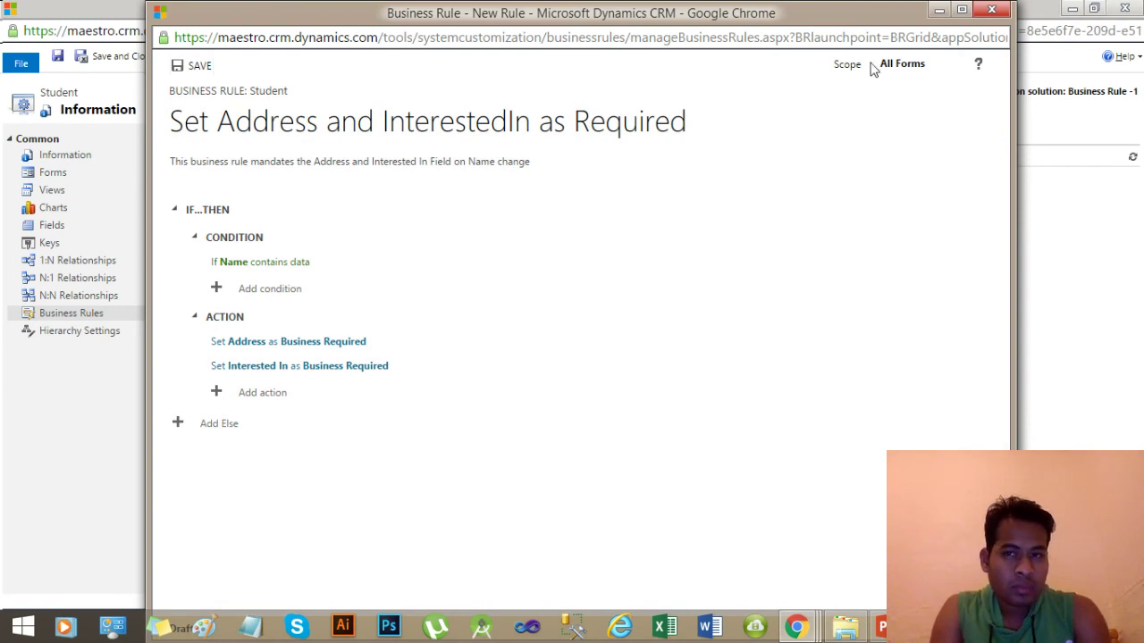
click(989, 13)
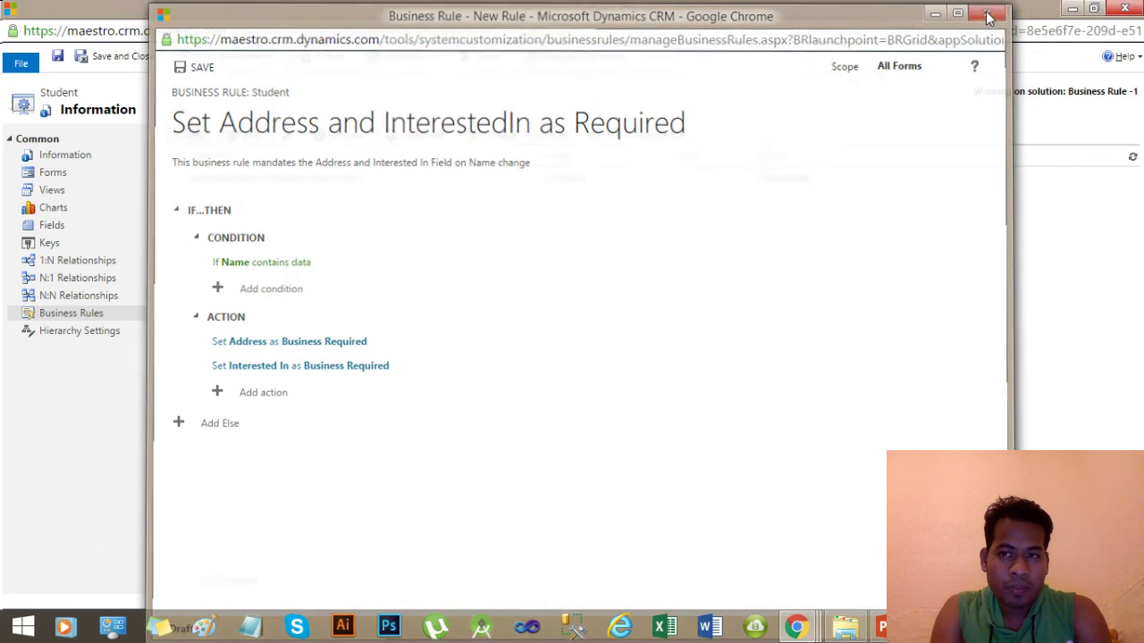
Activate the Set Address and InterestedIn as Required rule and confirm the activation.
click(409, 179)
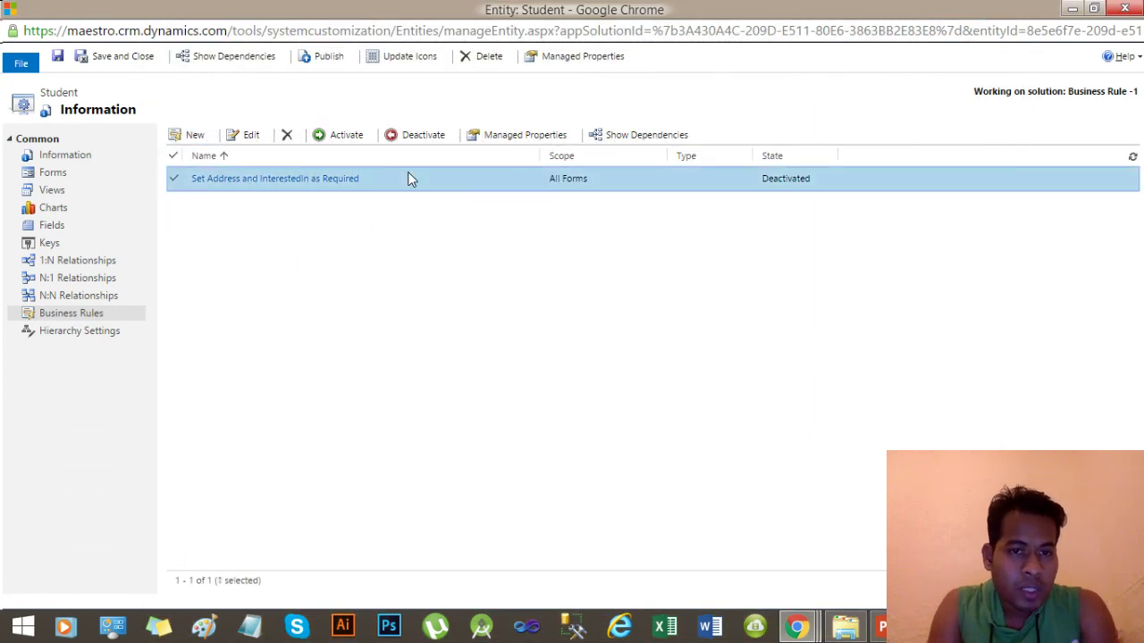
click(338, 140)
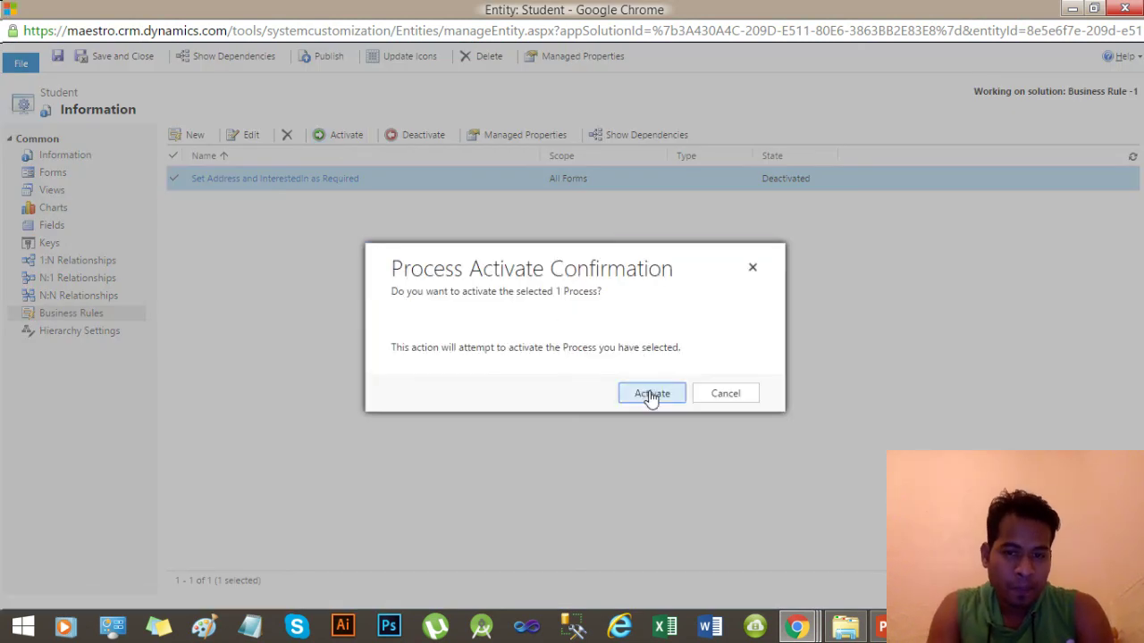
click(652, 397)
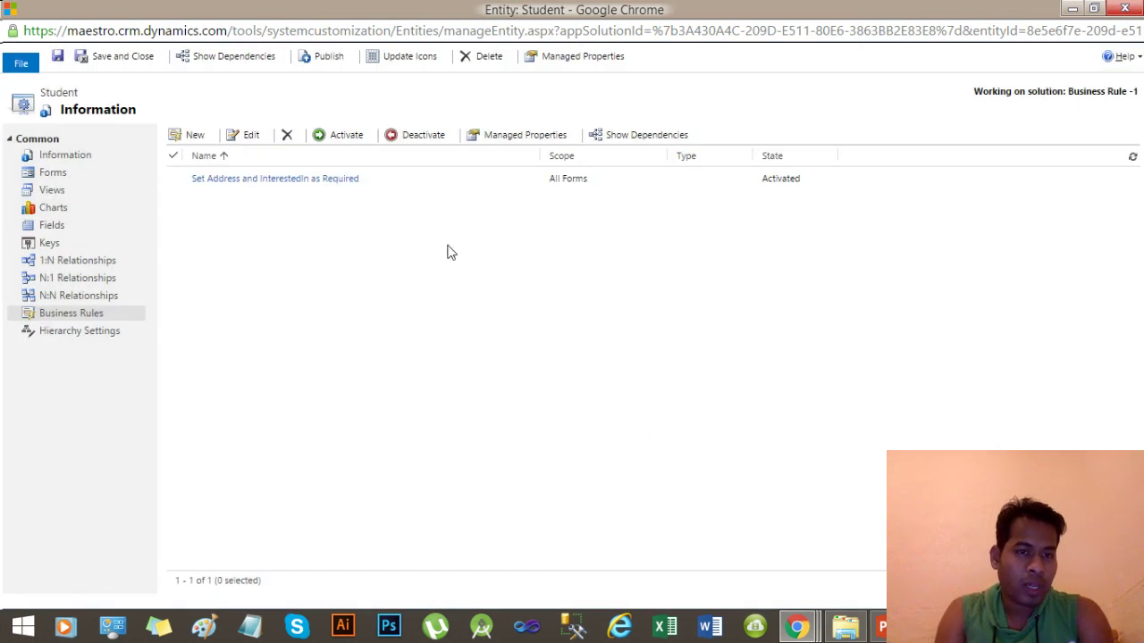
mouse_move(800, 629)
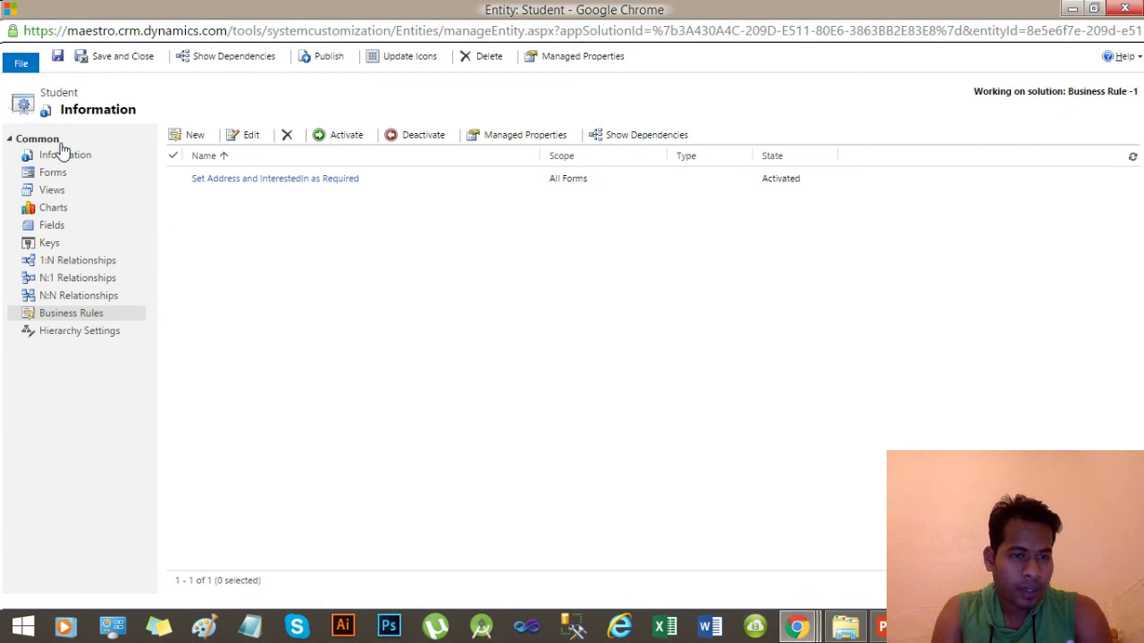
Open the Student main Information form, select the Name field, and list its business rules.
click(58, 174)
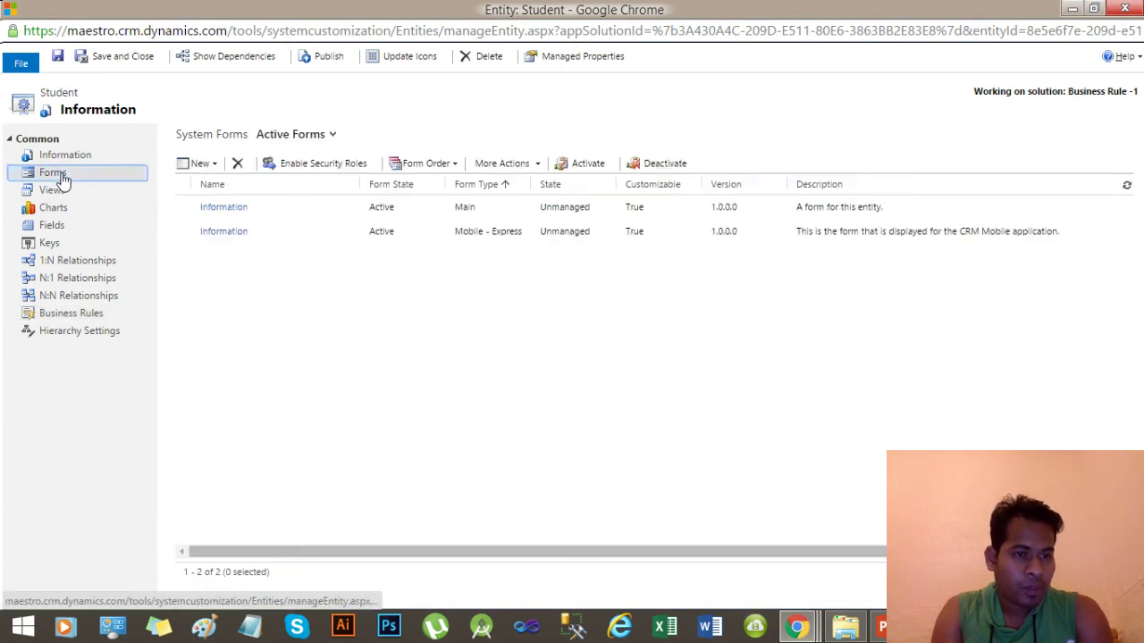
click(517, 210)
double_click(516, 211)
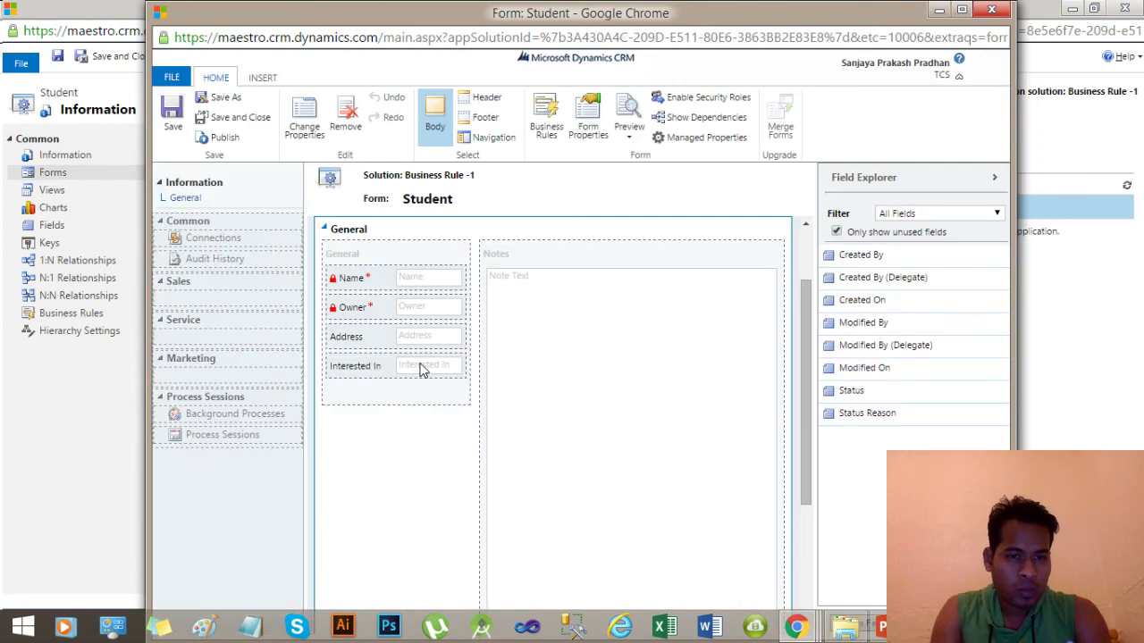
click(375, 282)
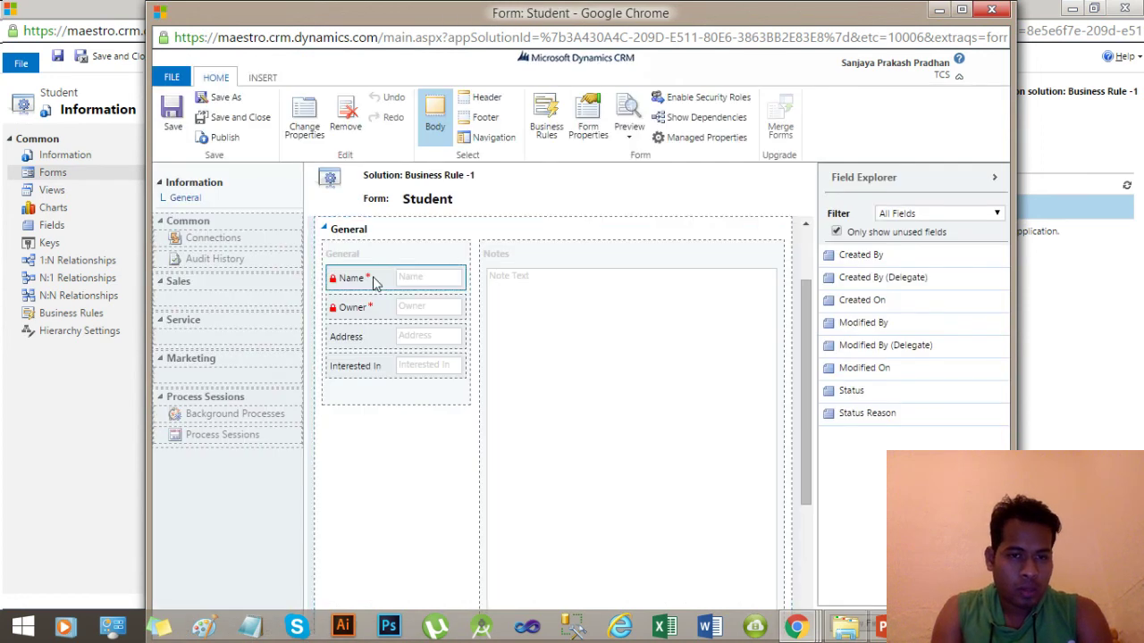
click(547, 118)
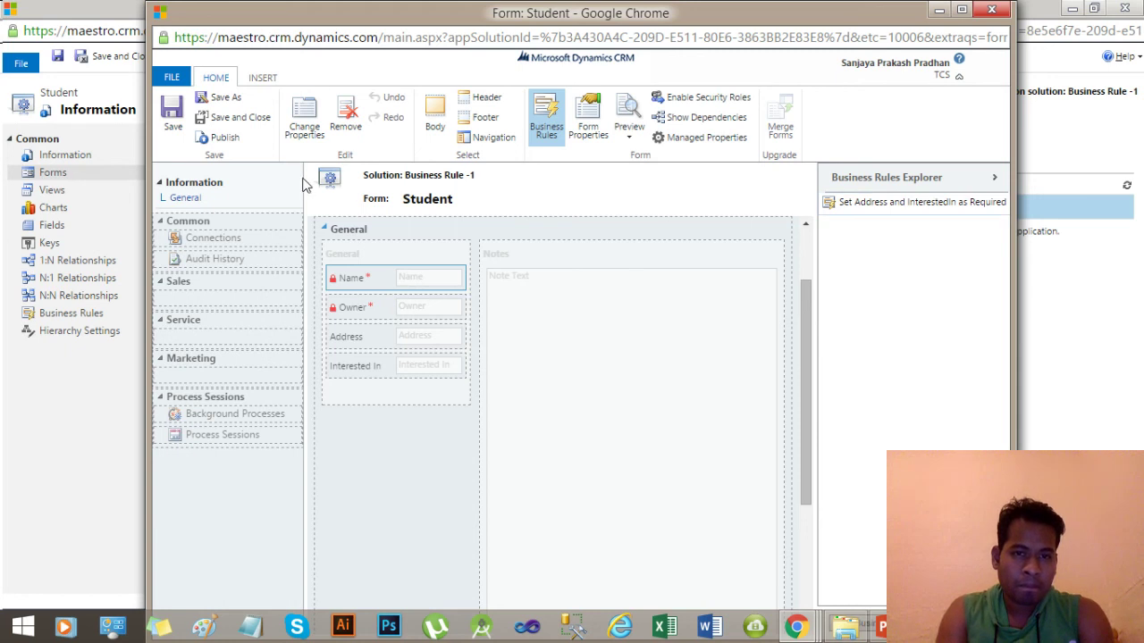
Maximize the window and reopen the main Information form to show its field list.
double_click(899, 8)
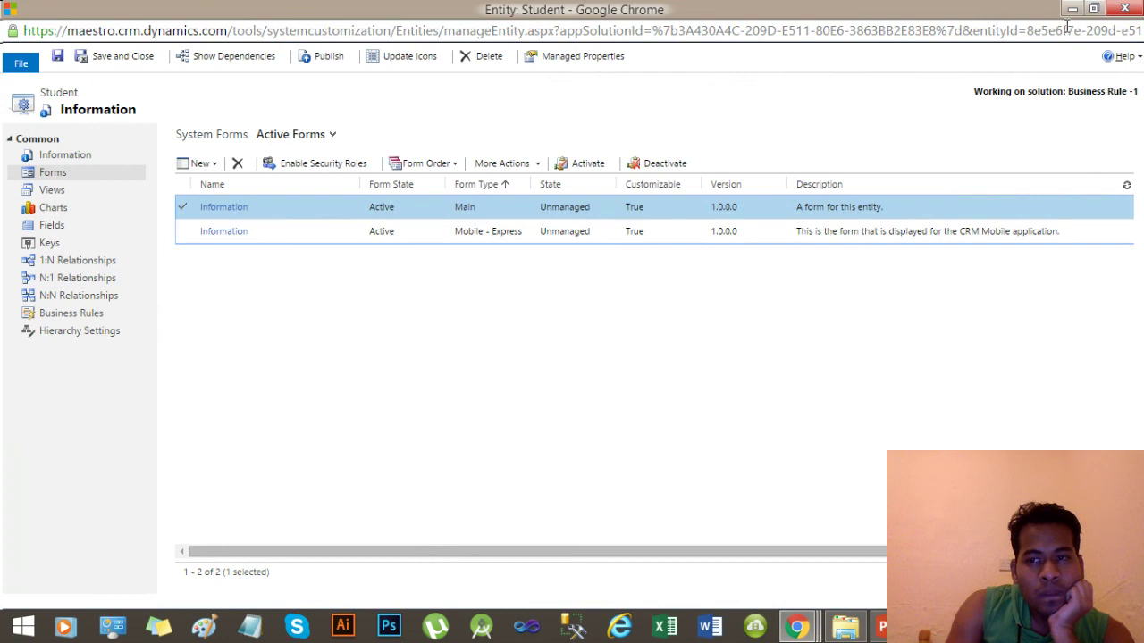
double_click(344, 202)
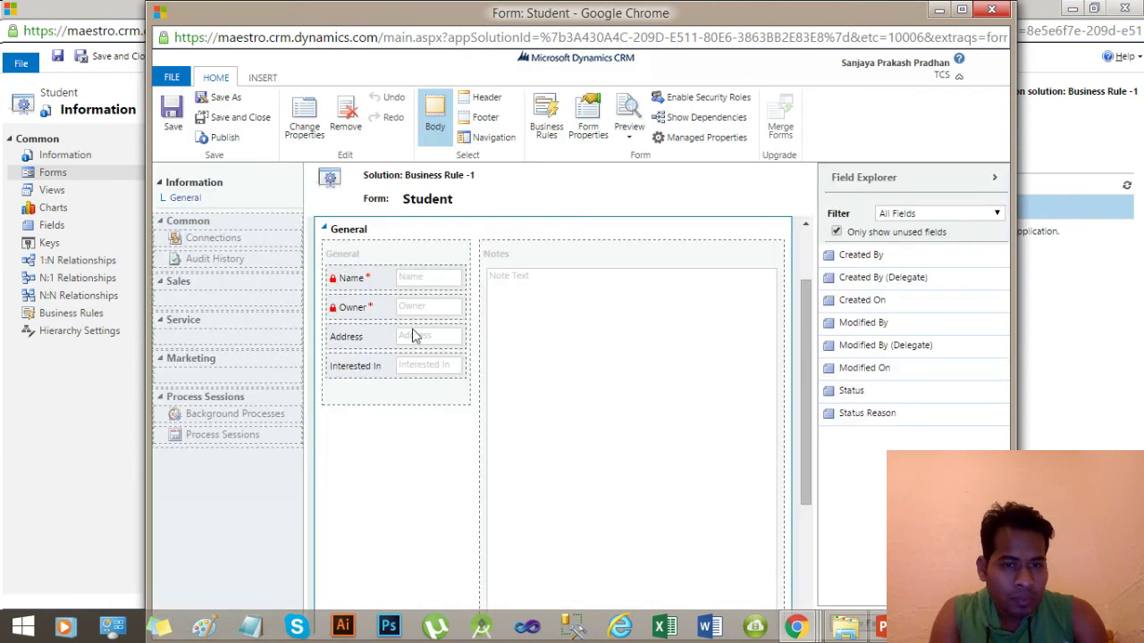
In the Name field's events, uncheck Enabled for the SetAddress_InterestedInasMandatory OnChange handler.
click(366, 280)
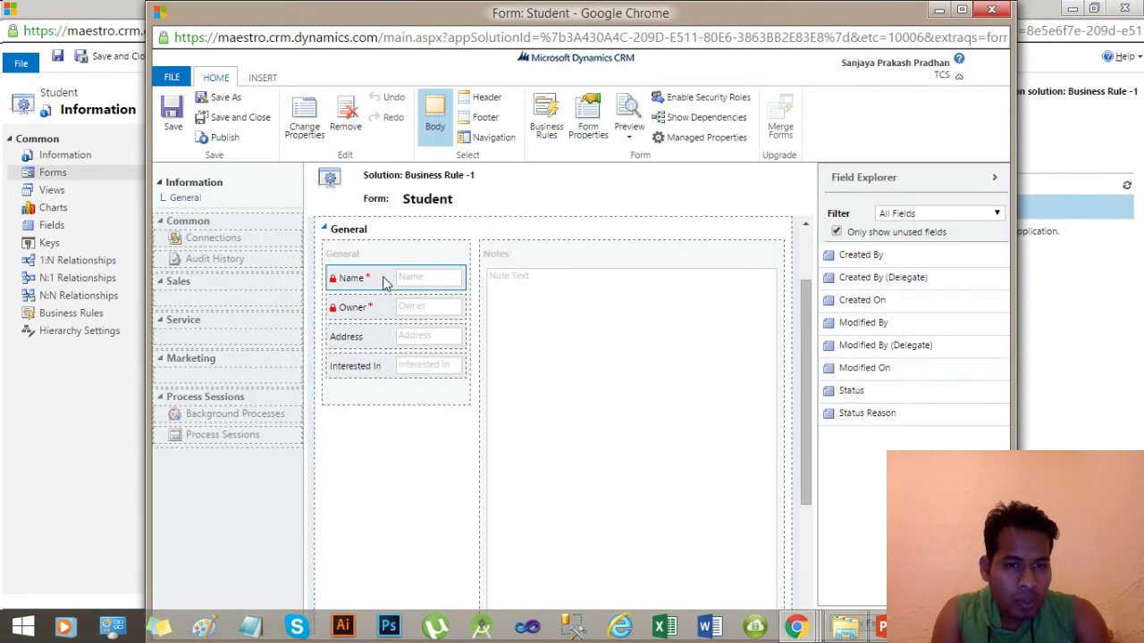
double_click(385, 282)
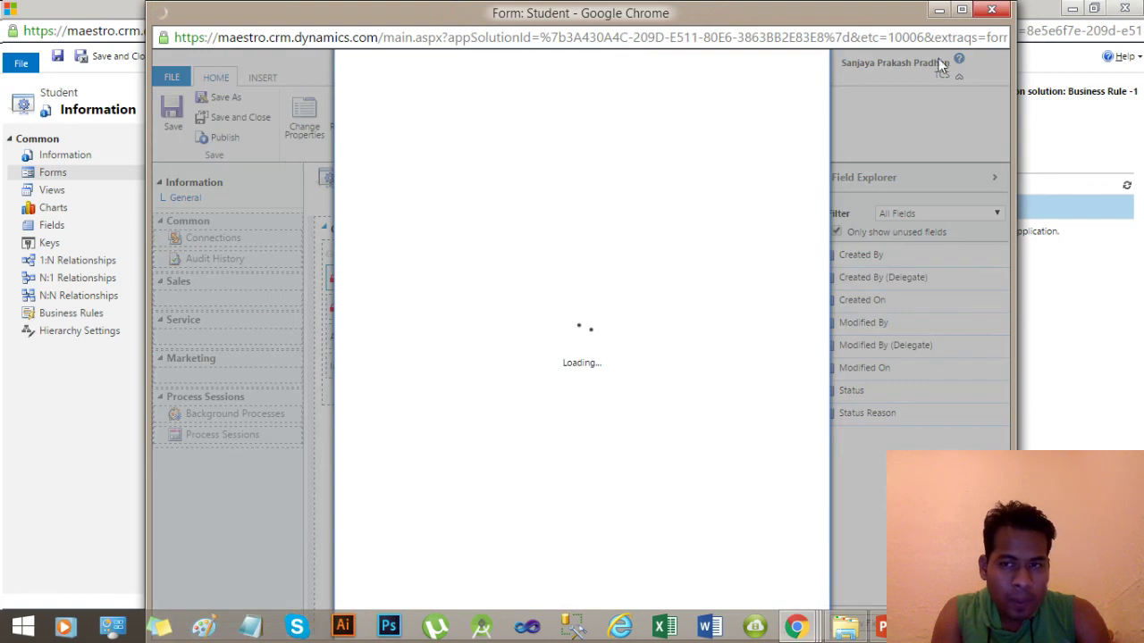
click(962, 9)
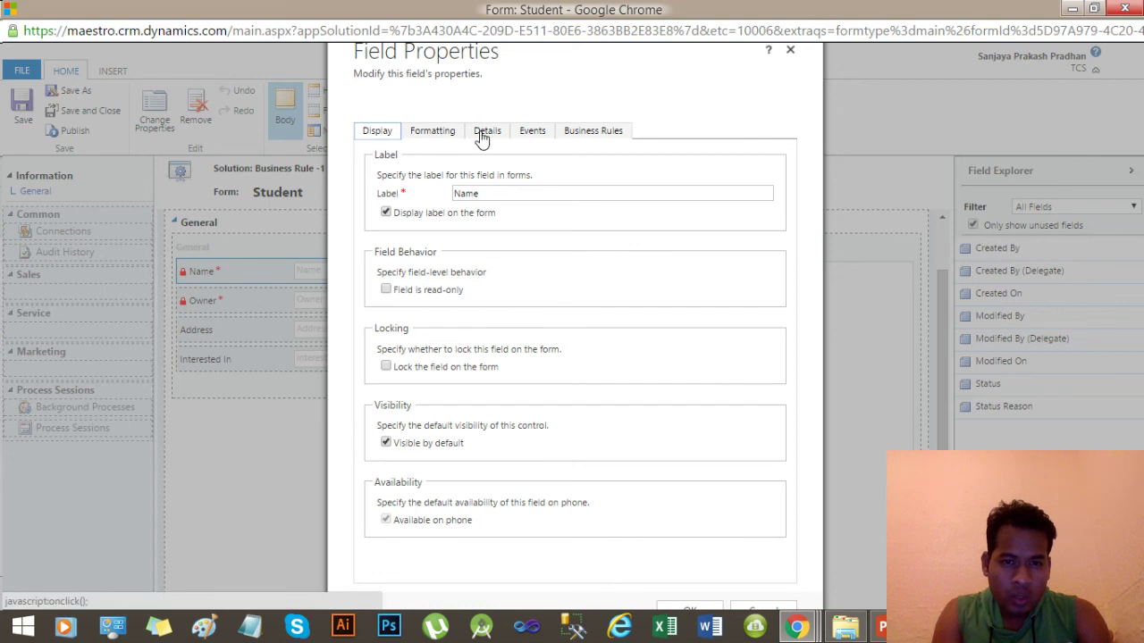
click(525, 135)
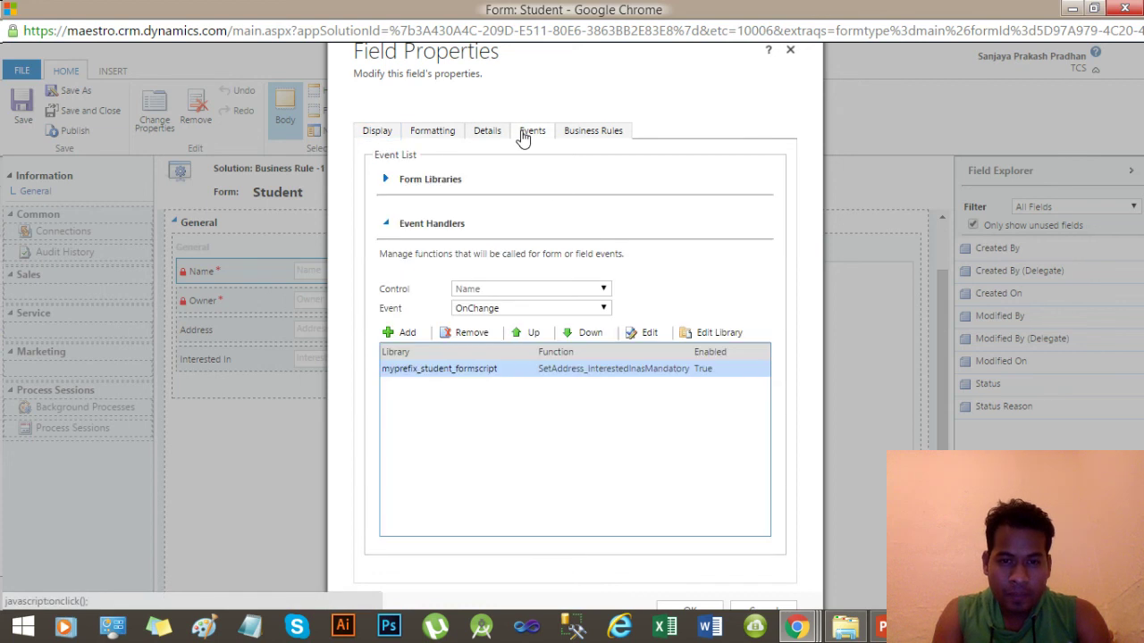
double_click(523, 374)
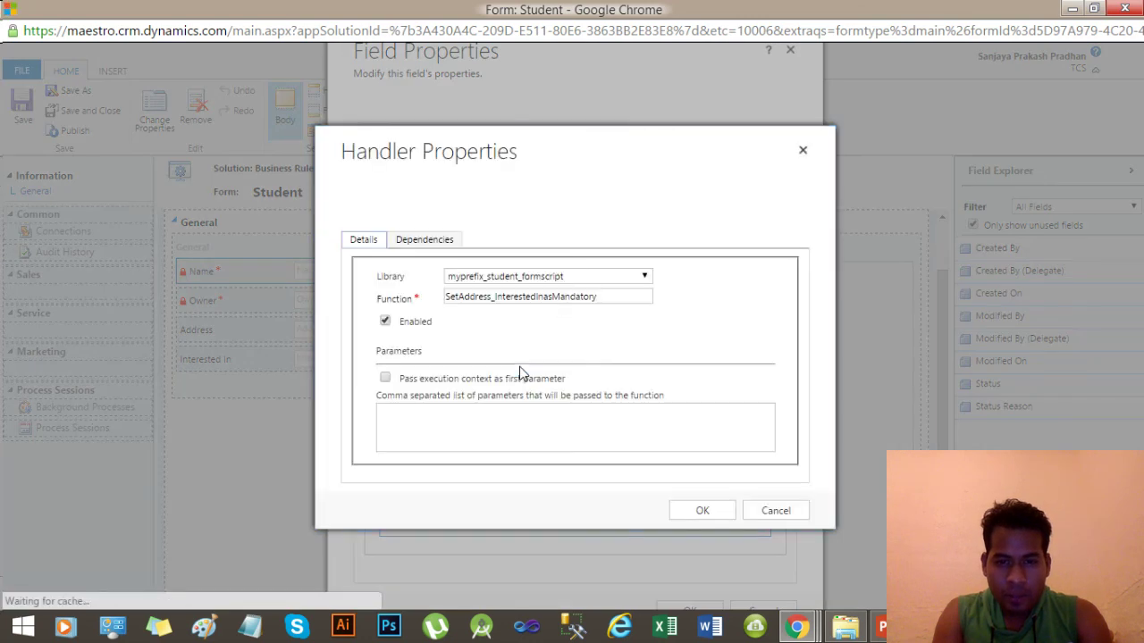
click(384, 323)
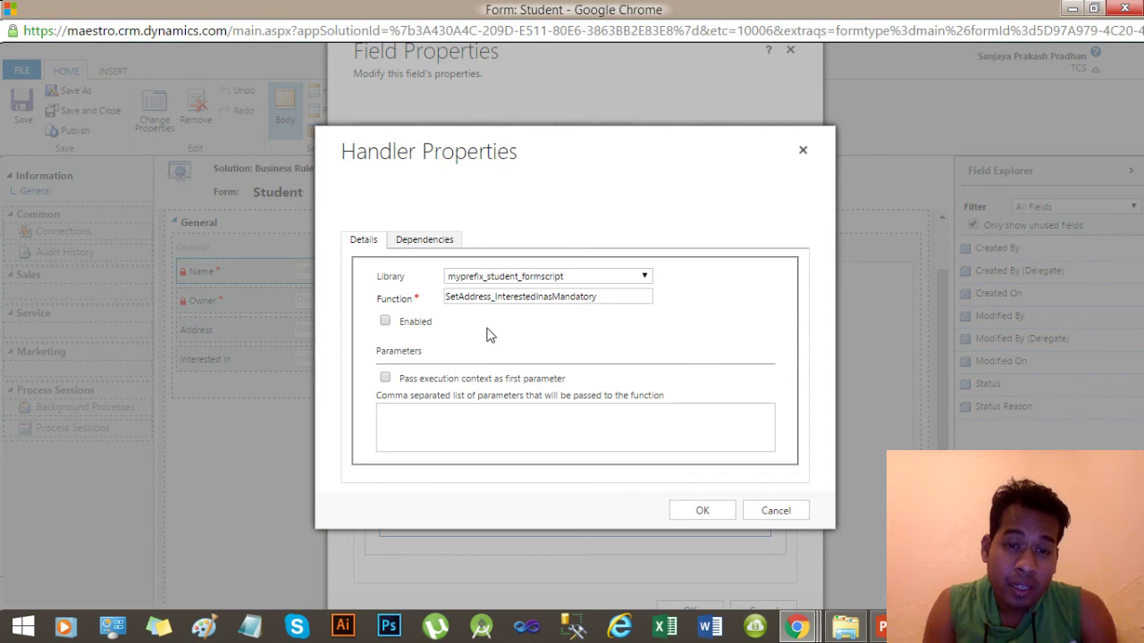
Confirm the disabled handler and review the address and interest business rule on Name.
click(702, 513)
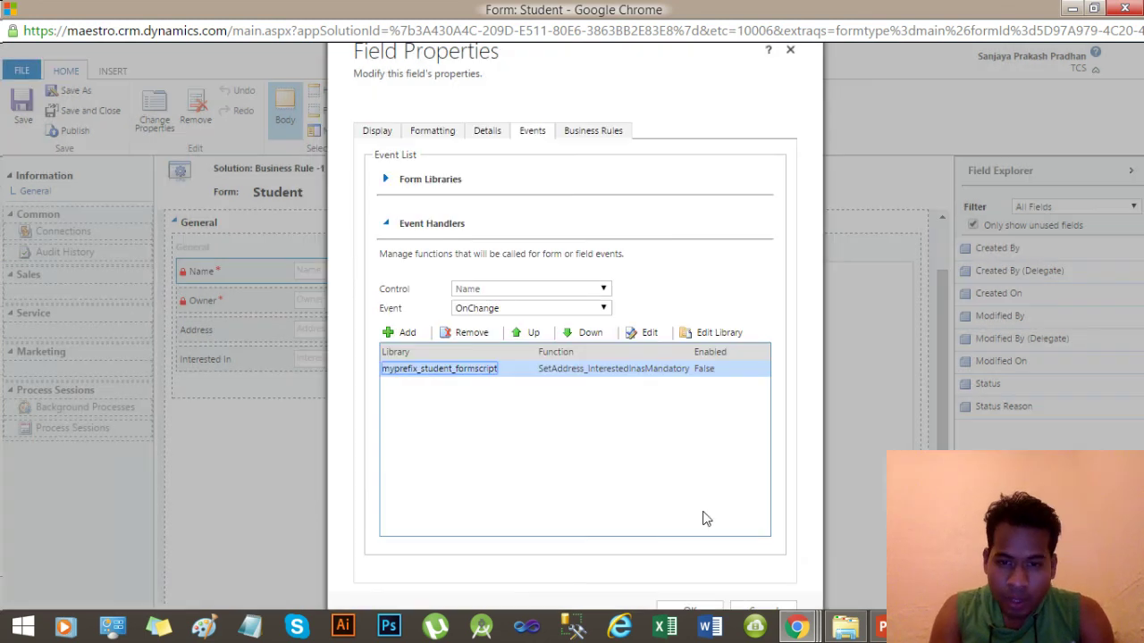
click(601, 137)
click(585, 197)
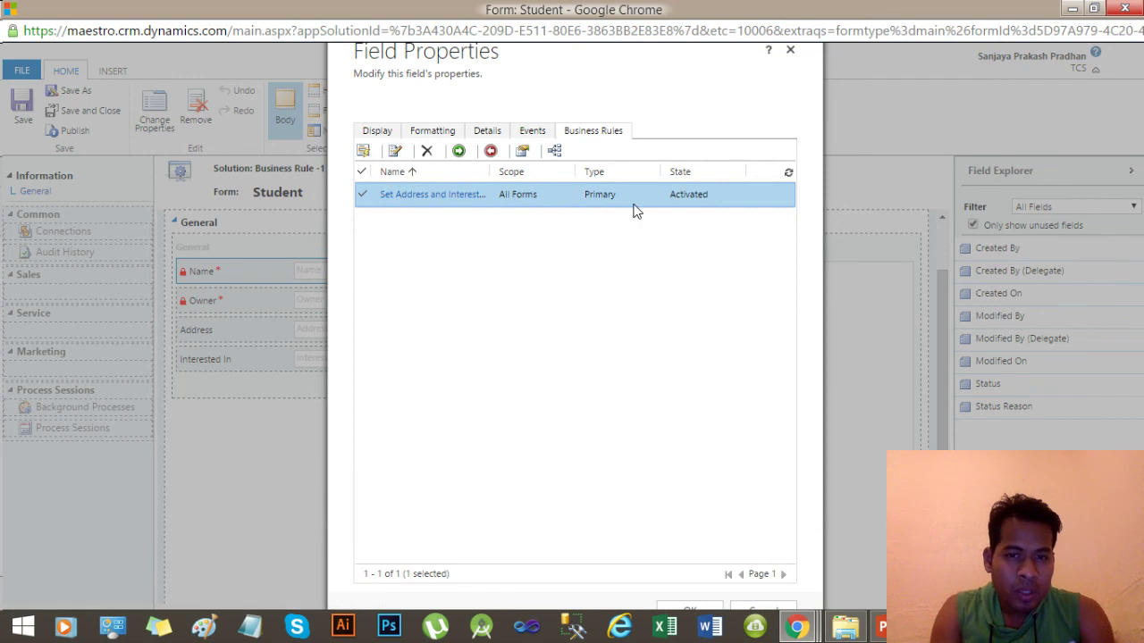
Check the Name field's form libraries and OnChange event, then return to Business Rules.
click(529, 134)
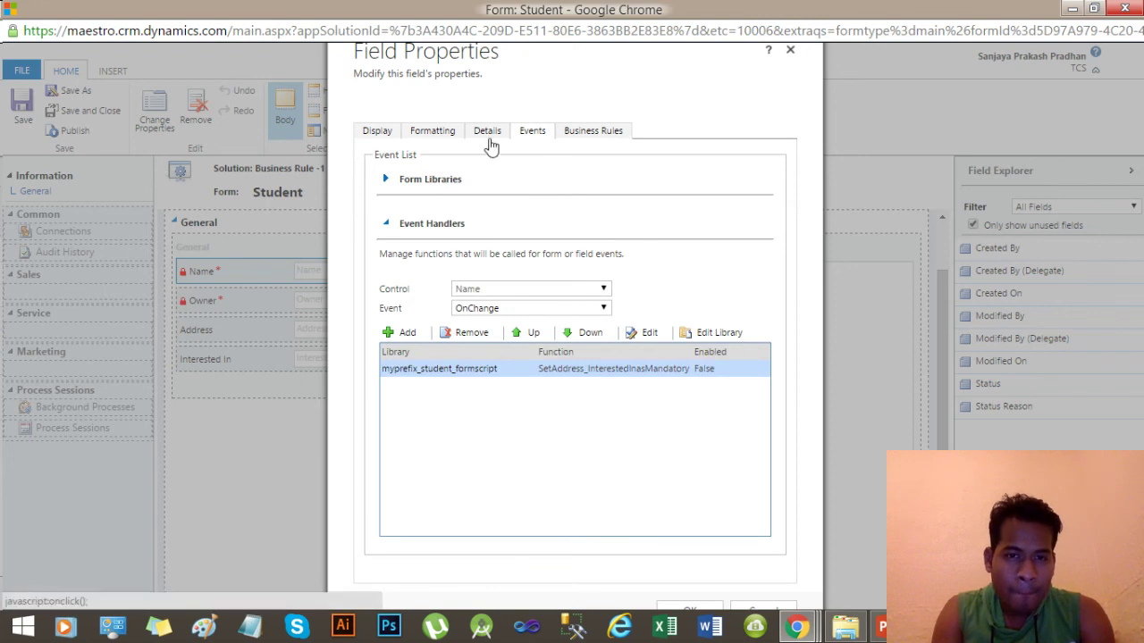
click(404, 182)
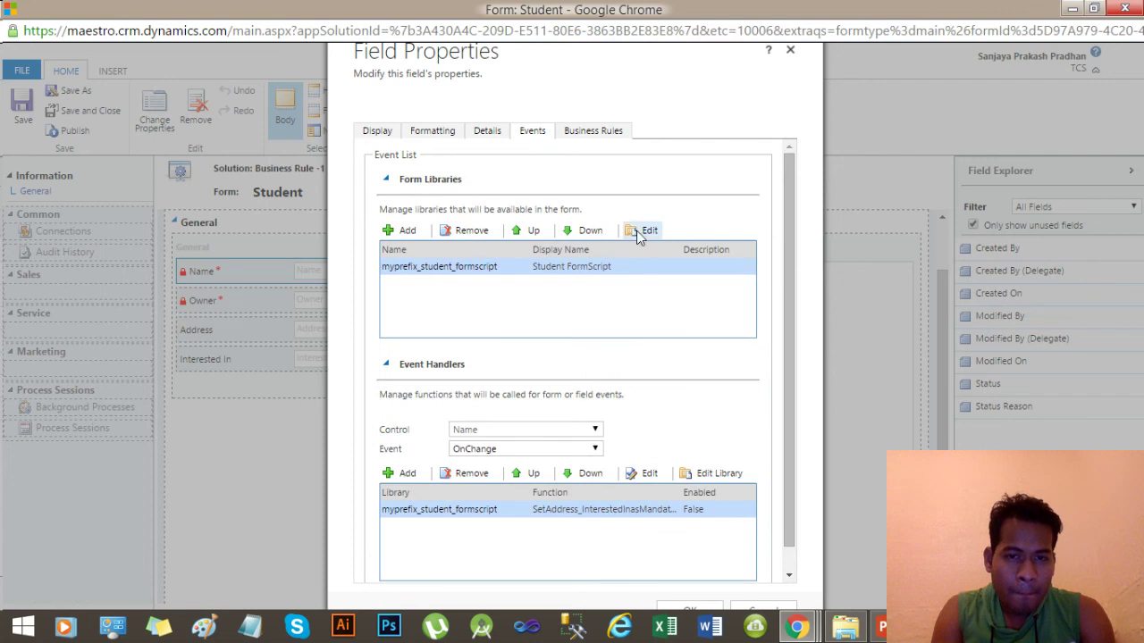
mouse_move(785, 200)
mouse_down()
mouse_move(784, 304)
mouse_move(786, 204)
mouse_up()
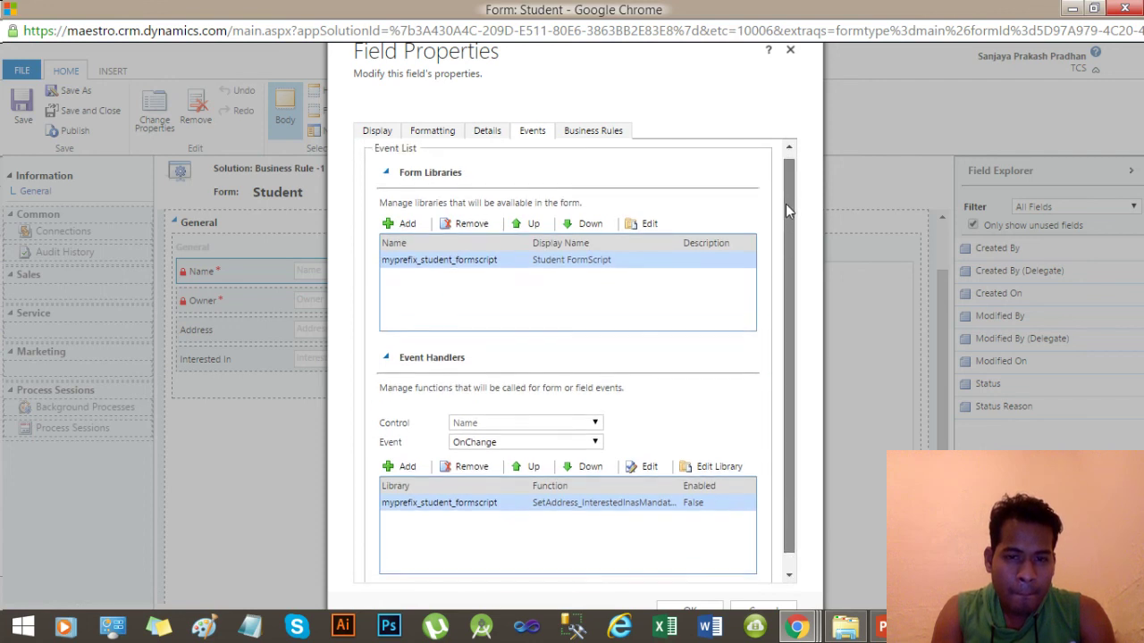
click(572, 446)
click(572, 446)
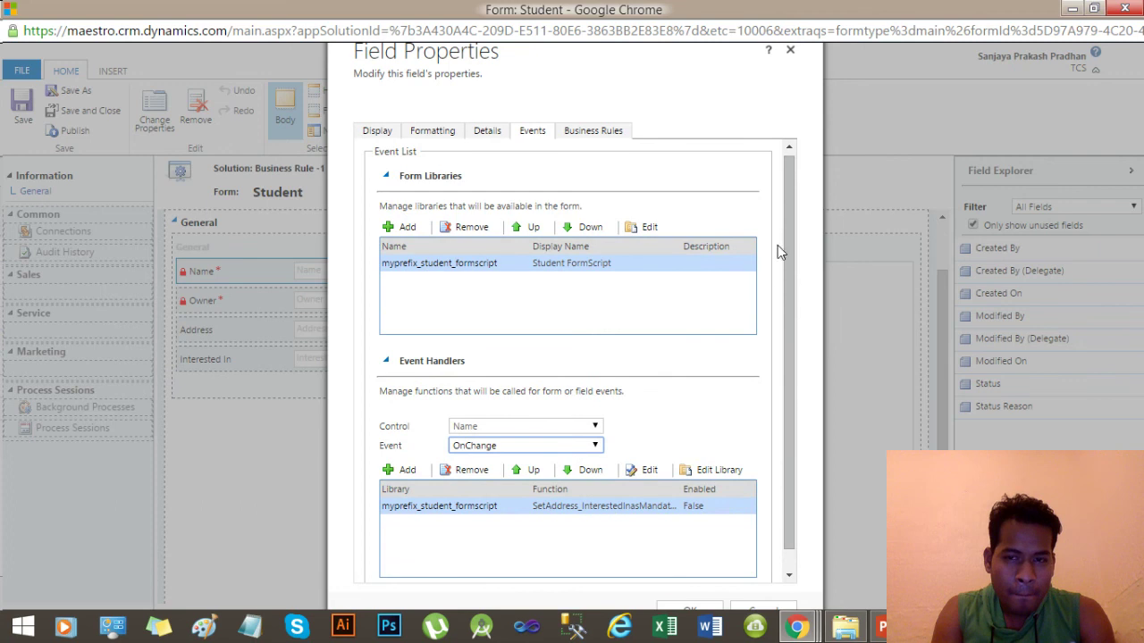
drag(792, 214, 795, 332)
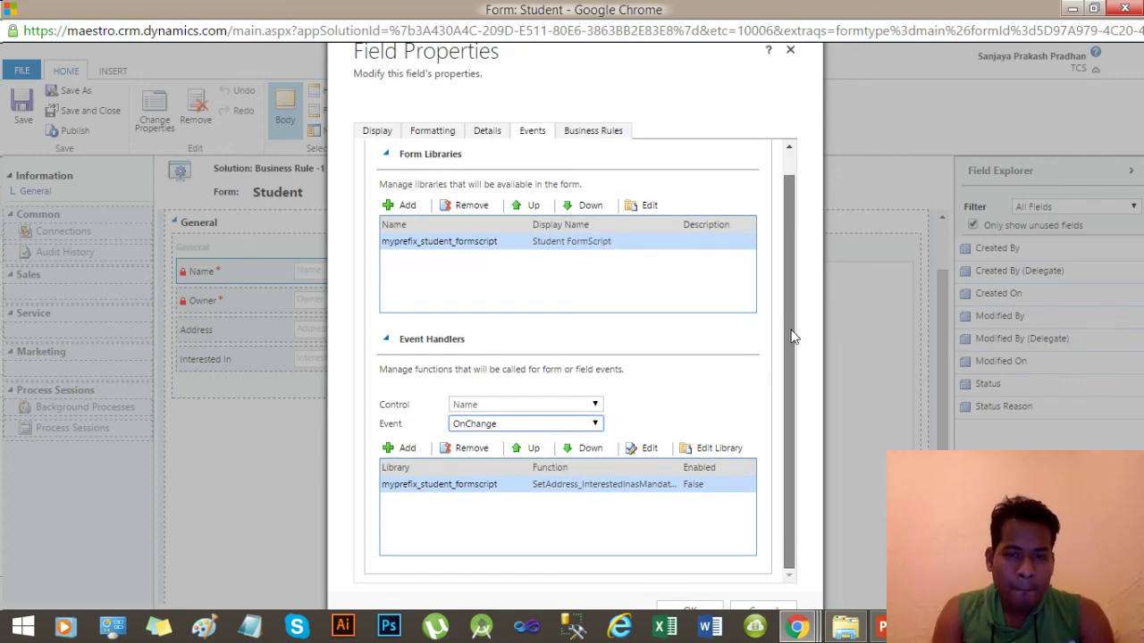
scroll(800, 284, up, 1)
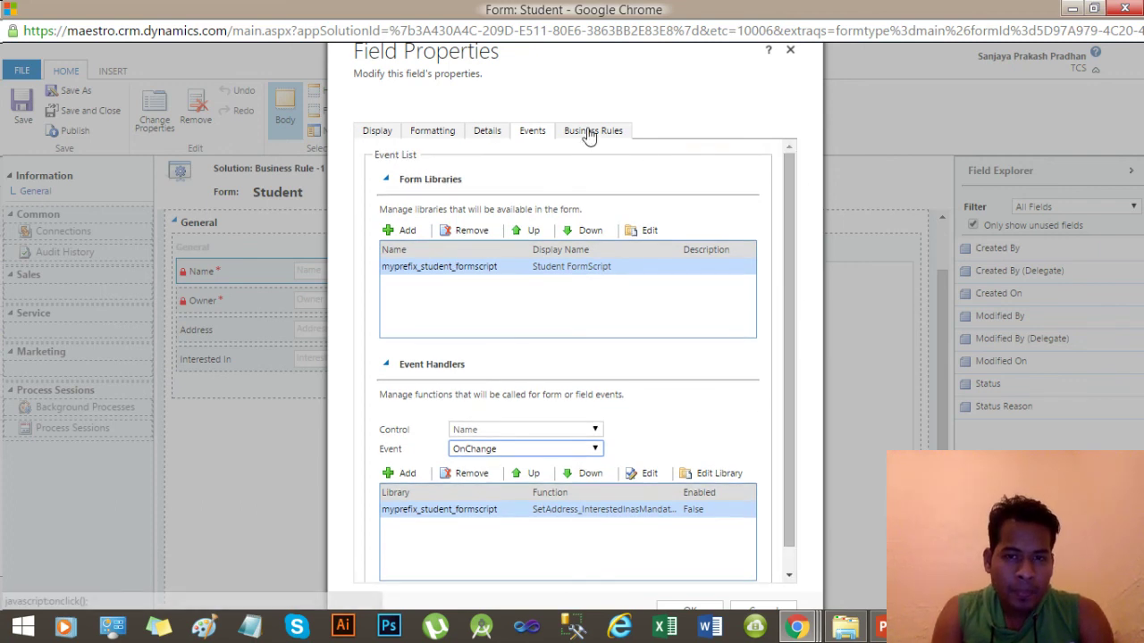
click(615, 134)
View the Set Address and InterestedIn as Required rule, close Field Properties, and save the form.
double_click(559, 190)
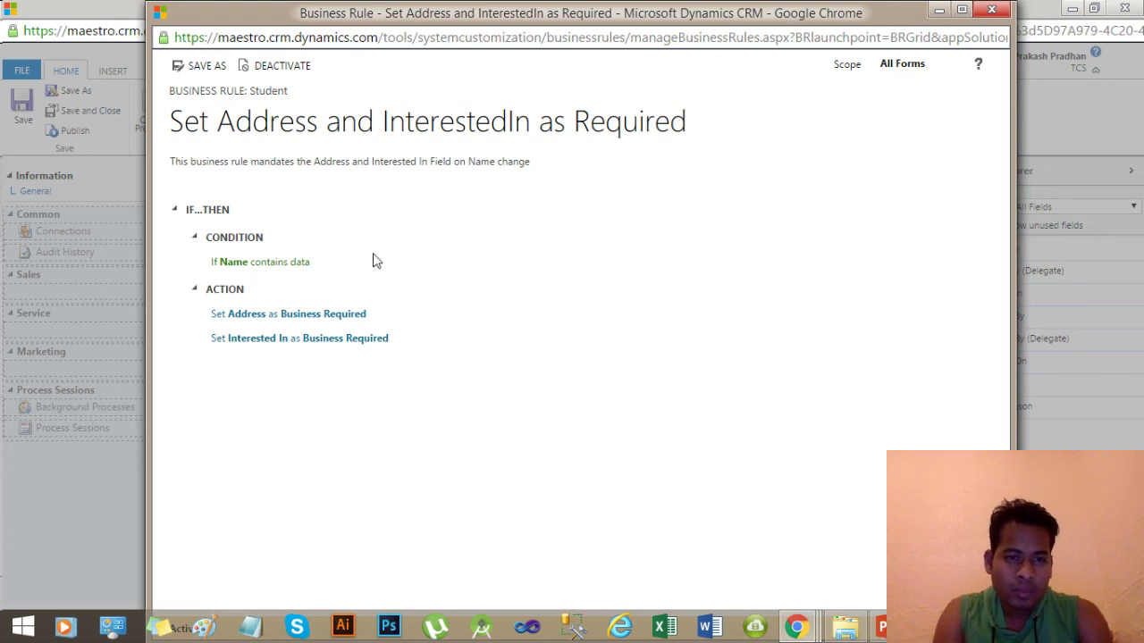
click(991, 10)
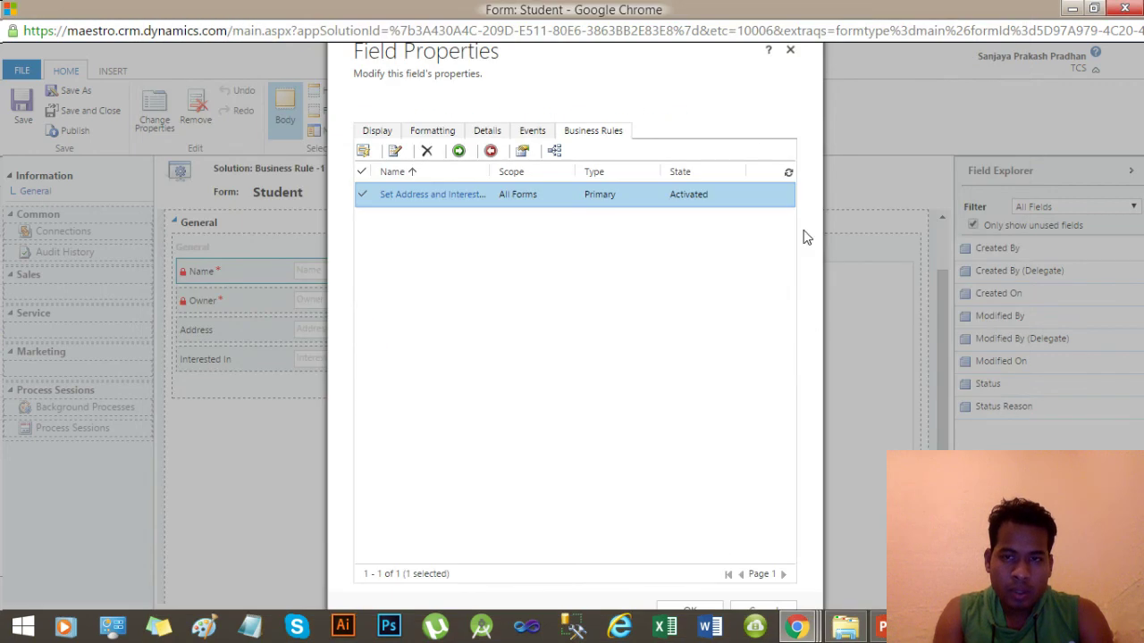
click(688, 611)
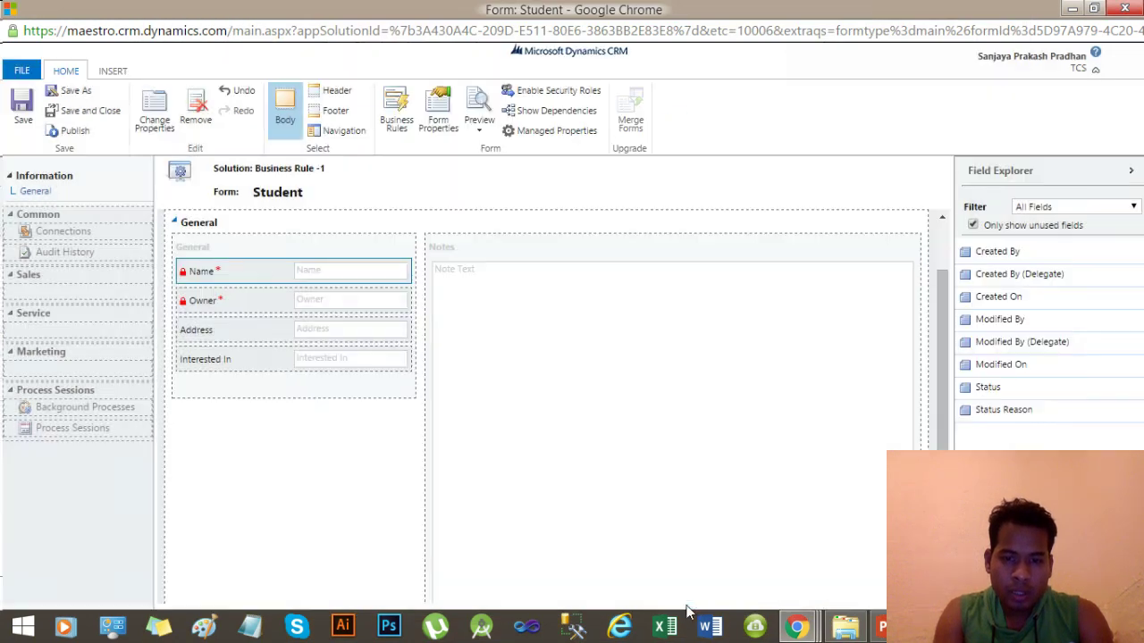
click(27, 107)
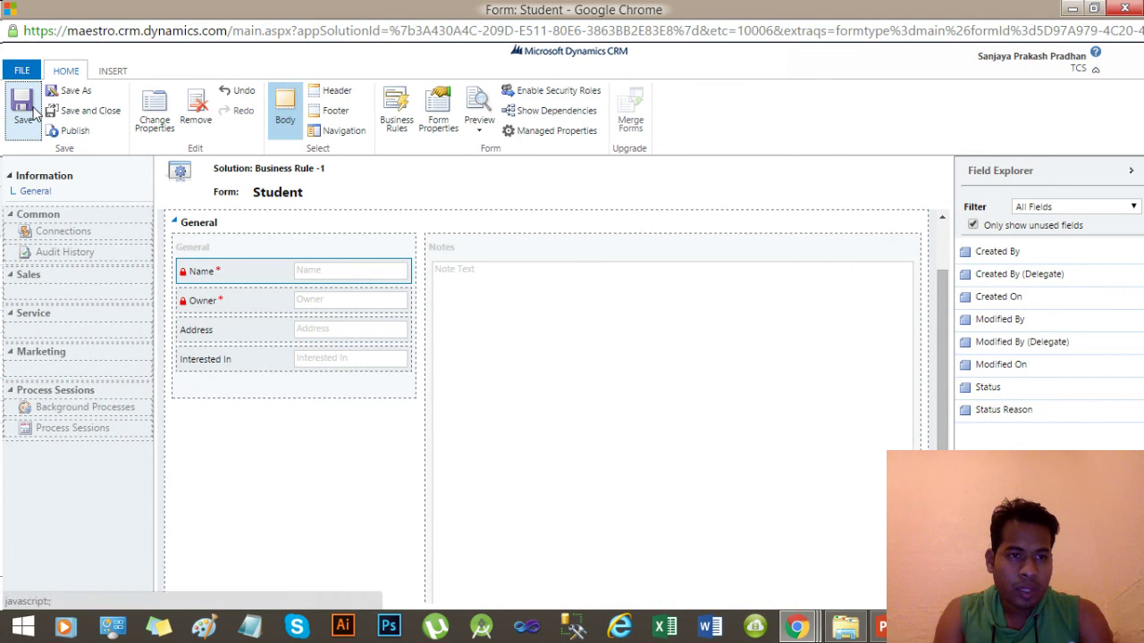
Publish the Student form customizations and close the form editor window.
click(74, 133)
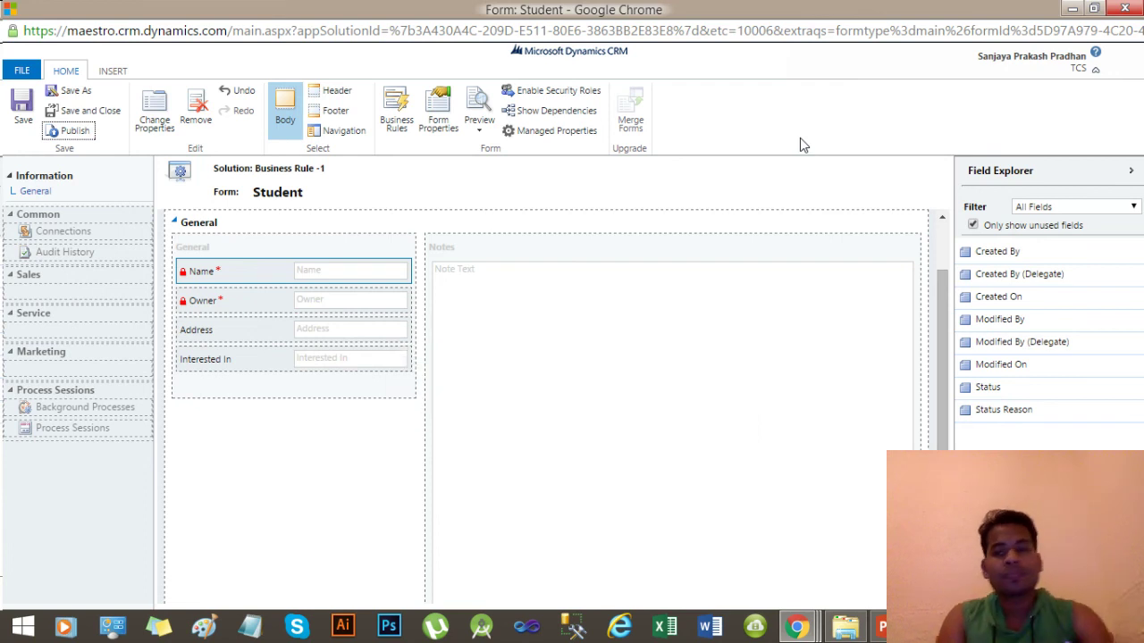
click(1133, 8)
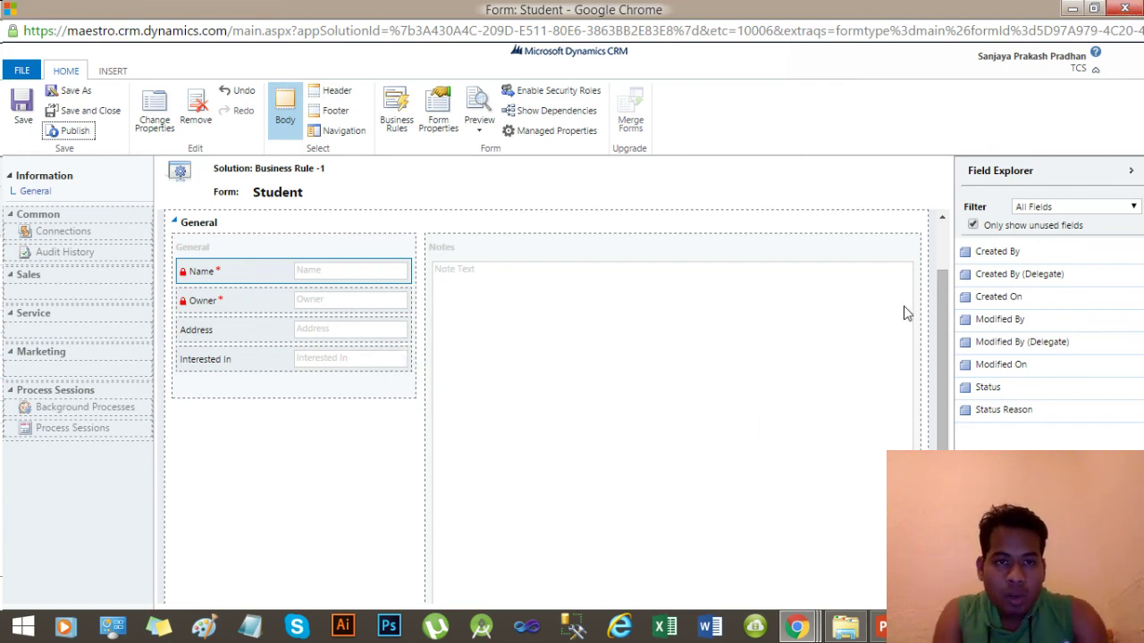
click(798, 628)
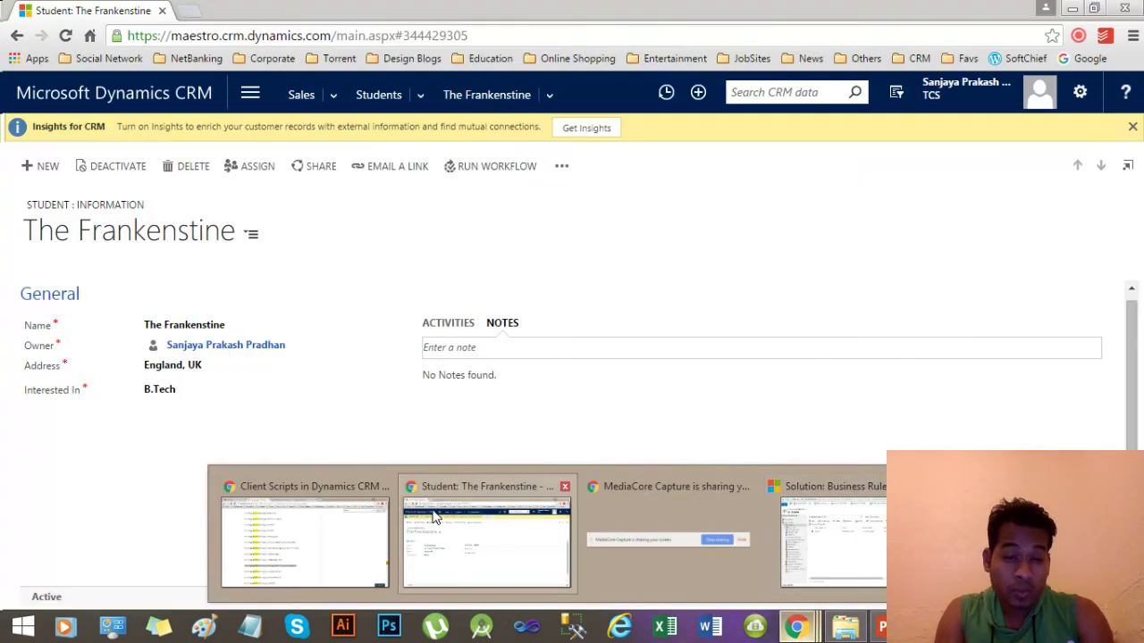
Go to Sales > Extensions > Students, dismiss the notices, and start a new Student record.
click(435, 516)
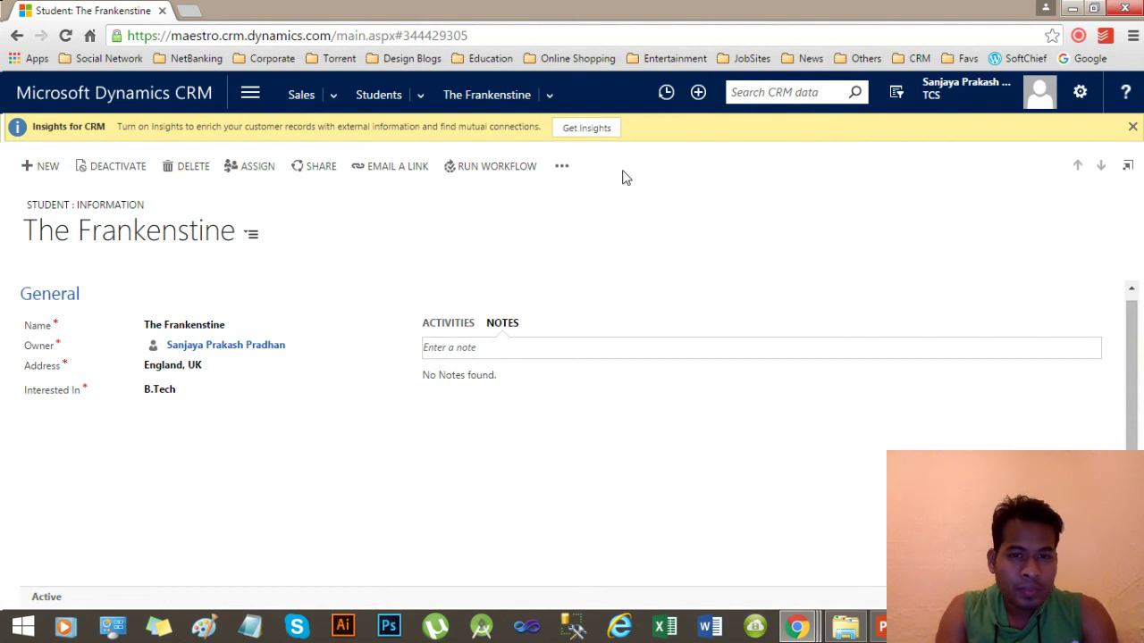
click(1133, 126)
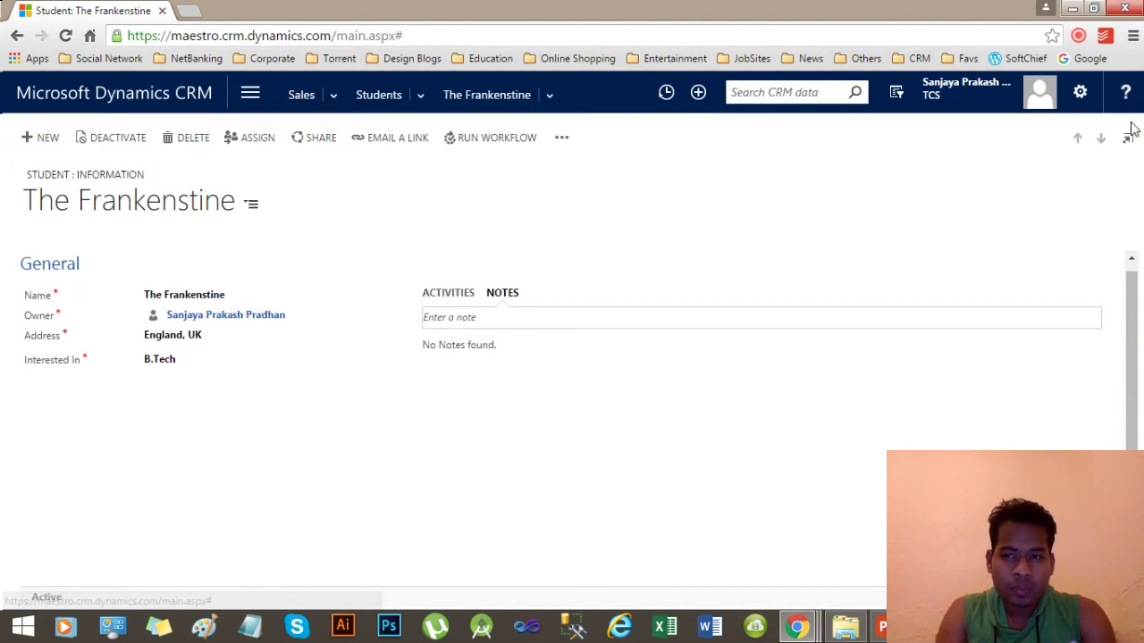
click(260, 93)
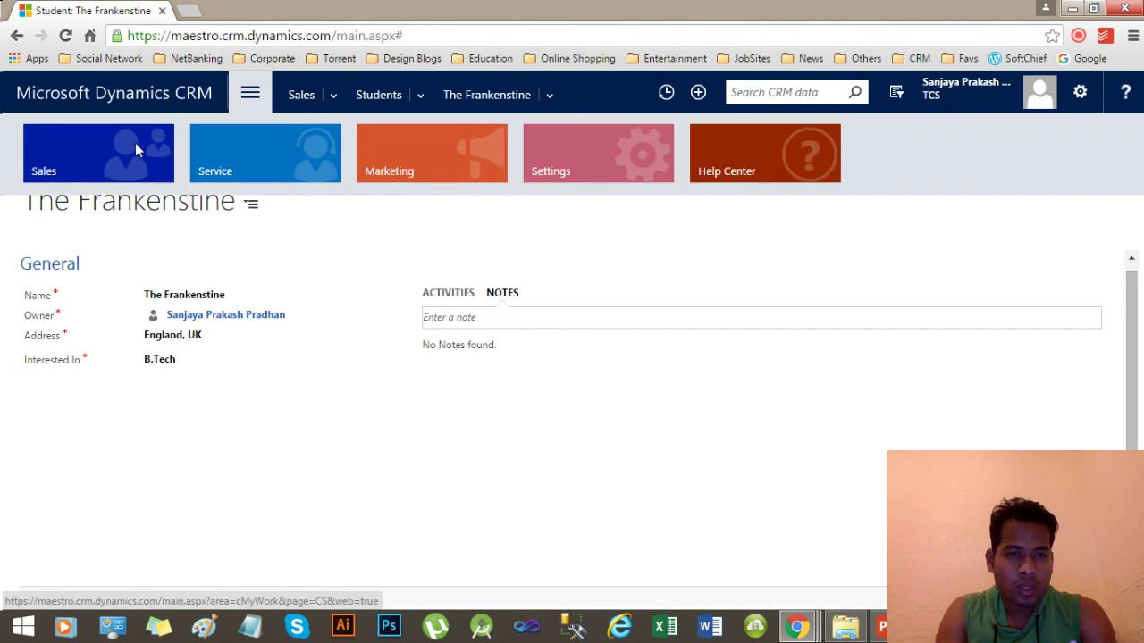
click(92, 148)
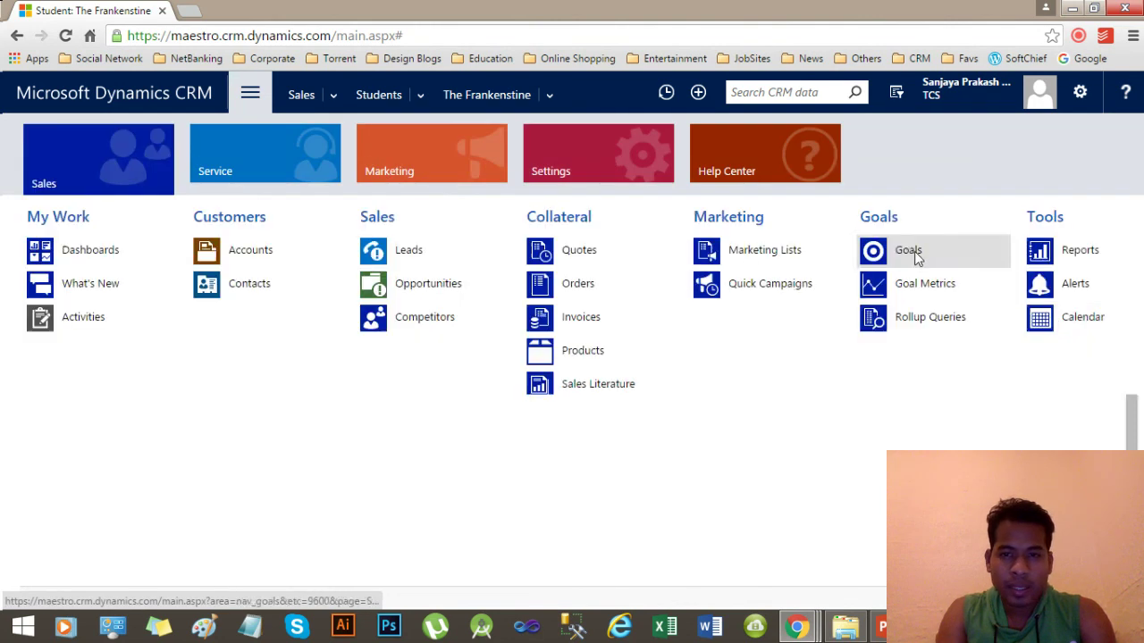
click(1135, 319)
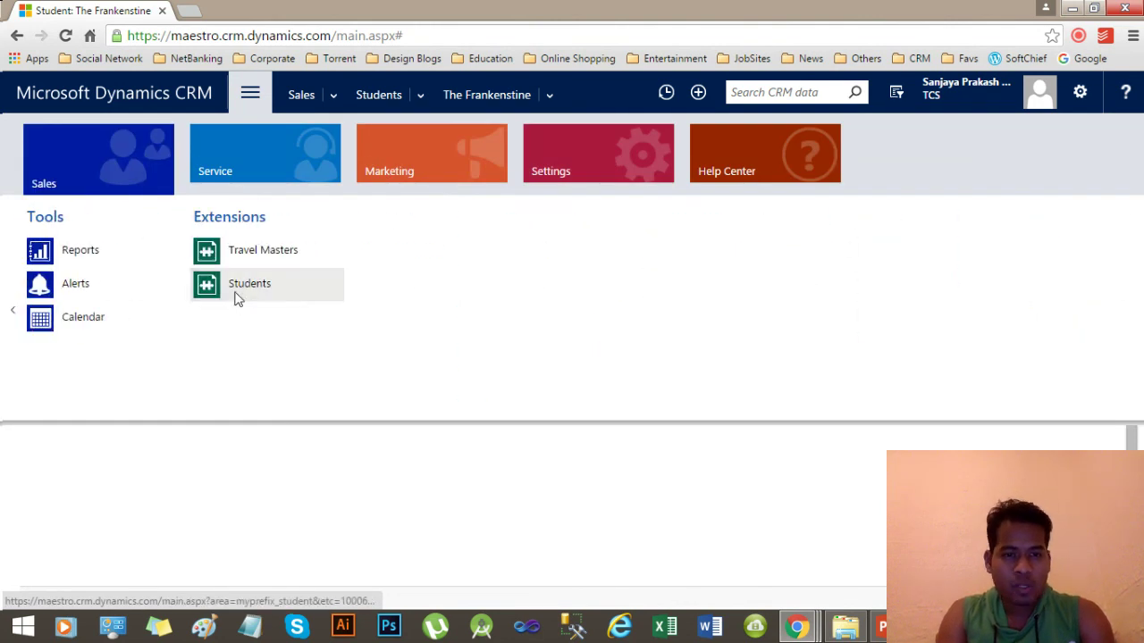
click(236, 298)
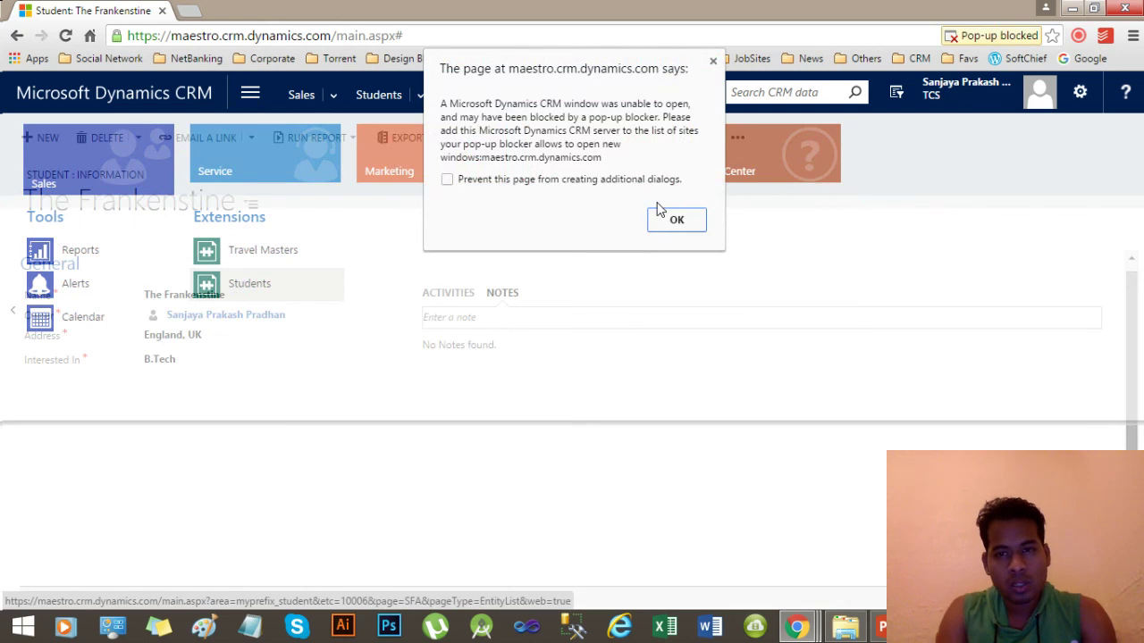
click(672, 221)
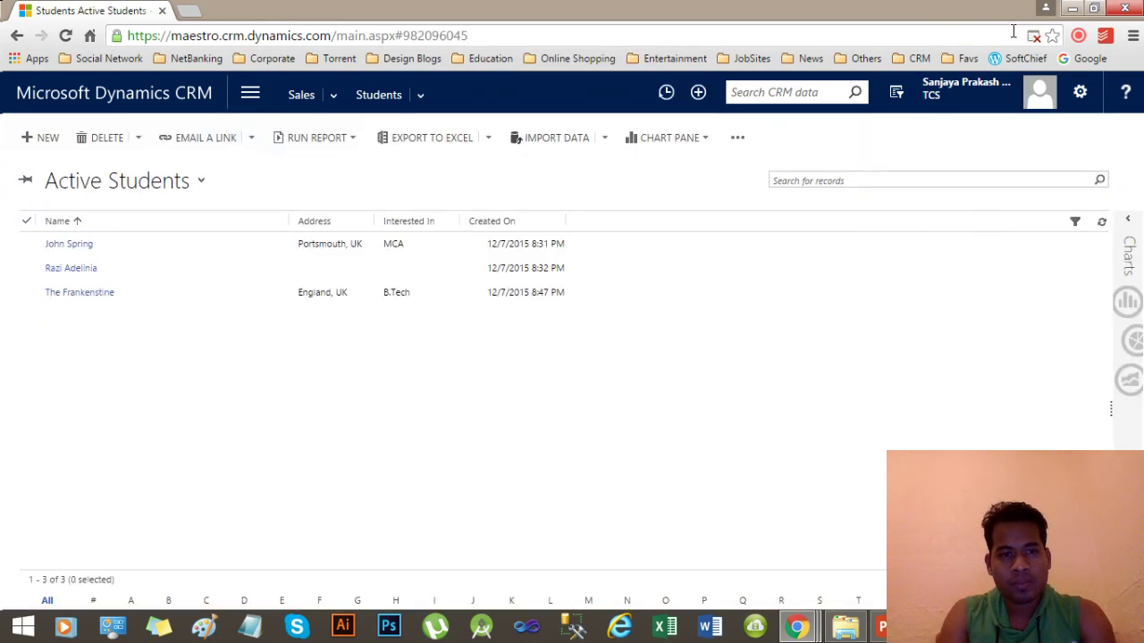
click(40, 137)
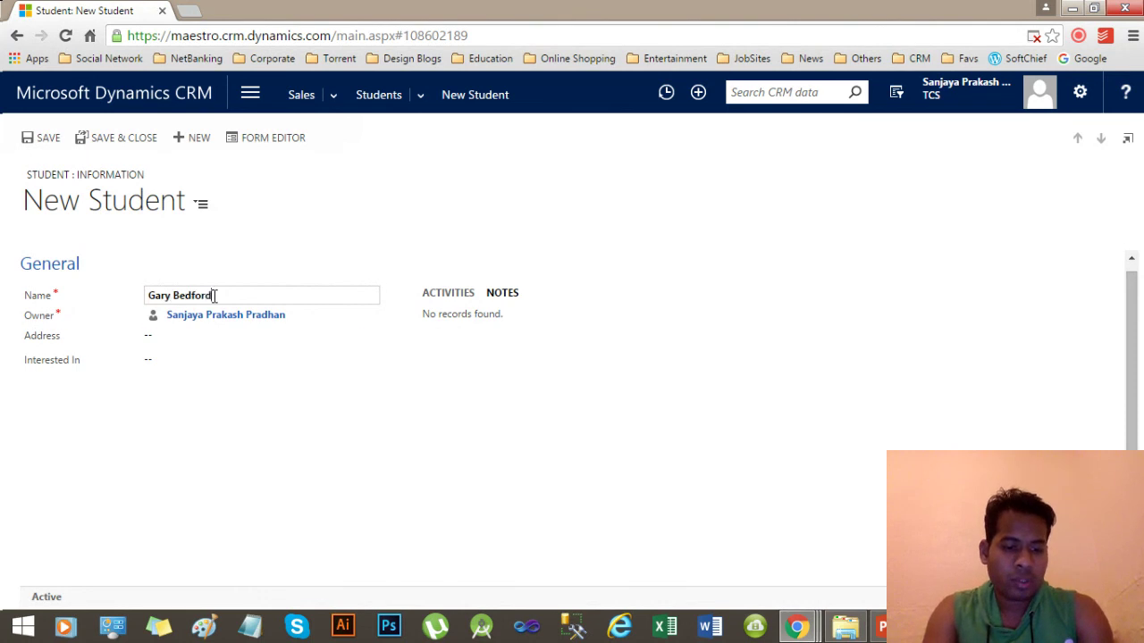
Tab out of Name so Address and Interested In become required, then return to the form.
key(Tab)
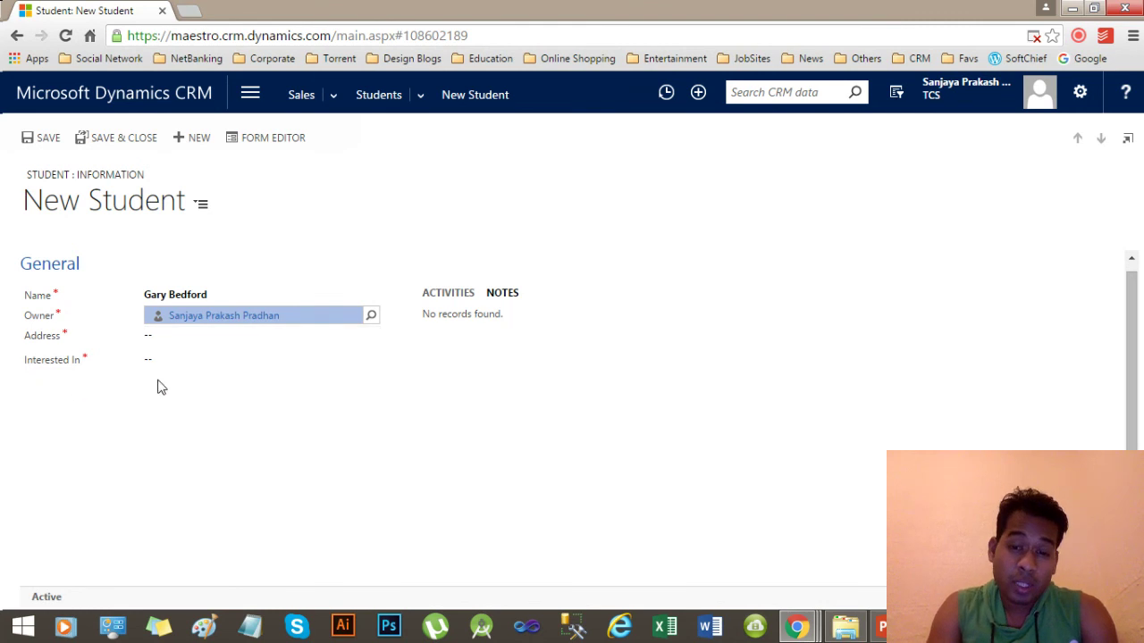
click(798, 625)
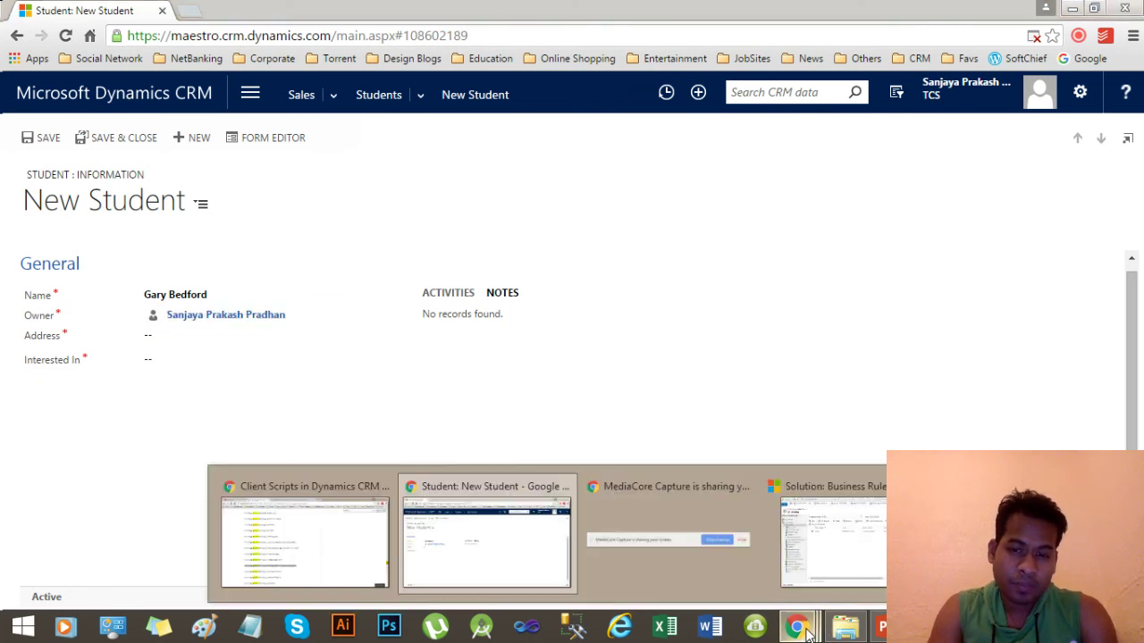
click(198, 416)
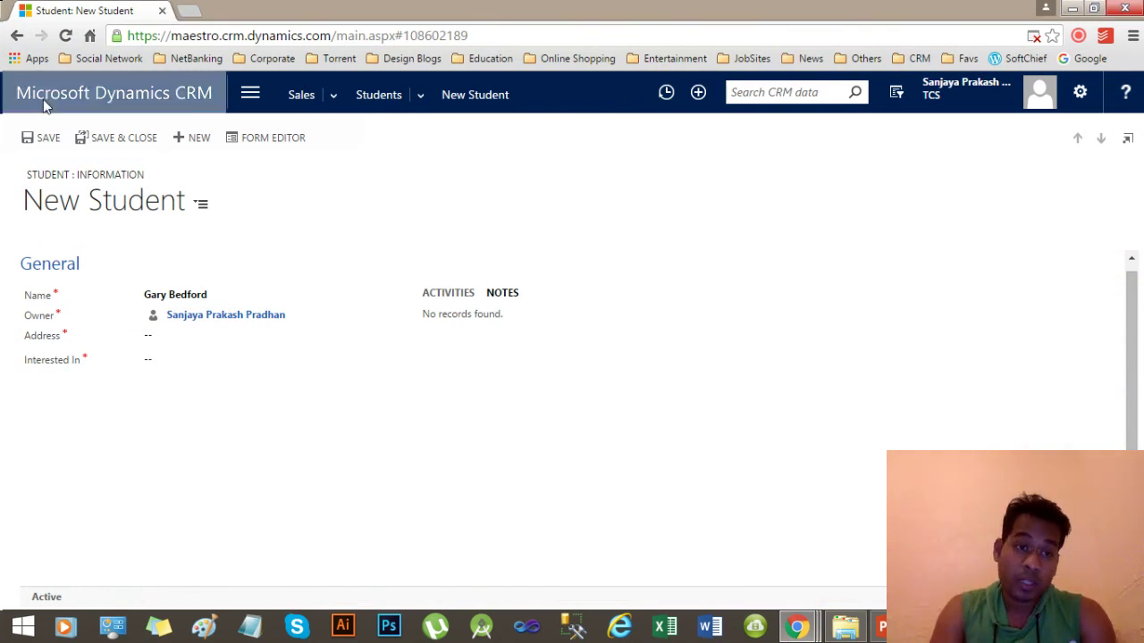
Try saving, then reload and discard the unsaved new student record.
click(28, 137)
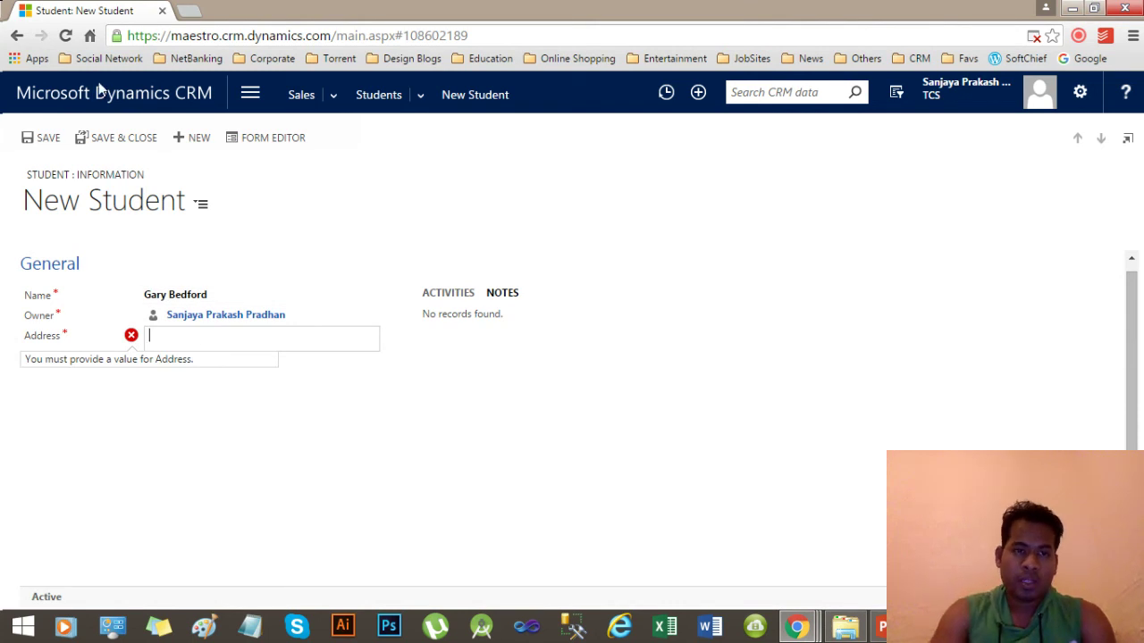
click(65, 36)
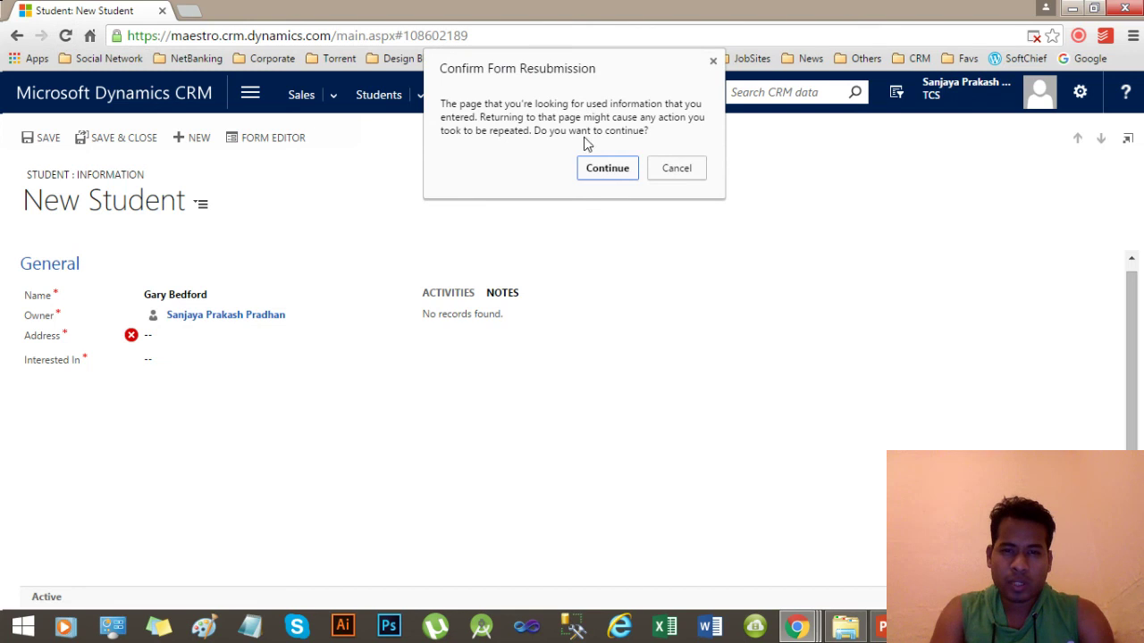
click(623, 169)
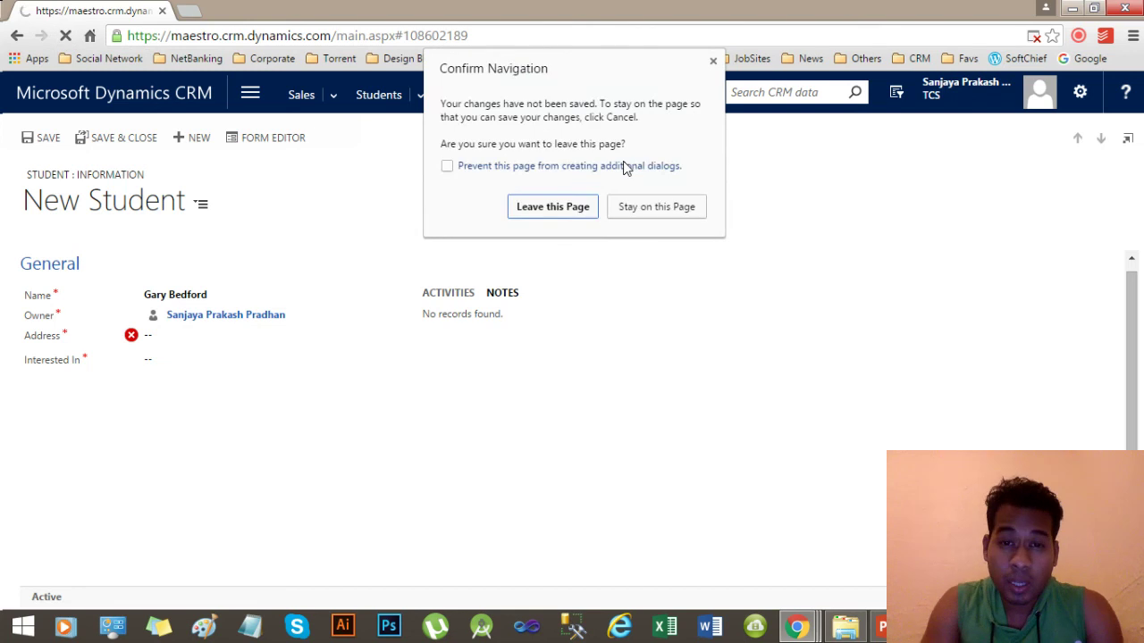
click(575, 213)
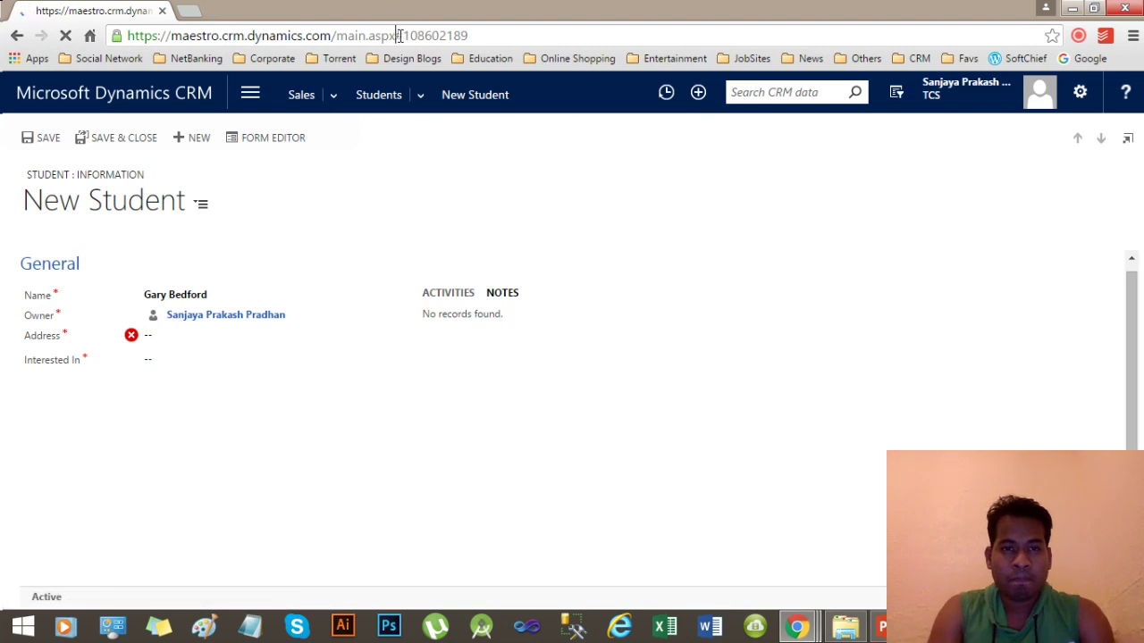
Remove the record id from the URL and reload to the Sales Activity Social Dashboard.
drag(399, 36, 655, 36)
key(BackSpace)
key(Return)
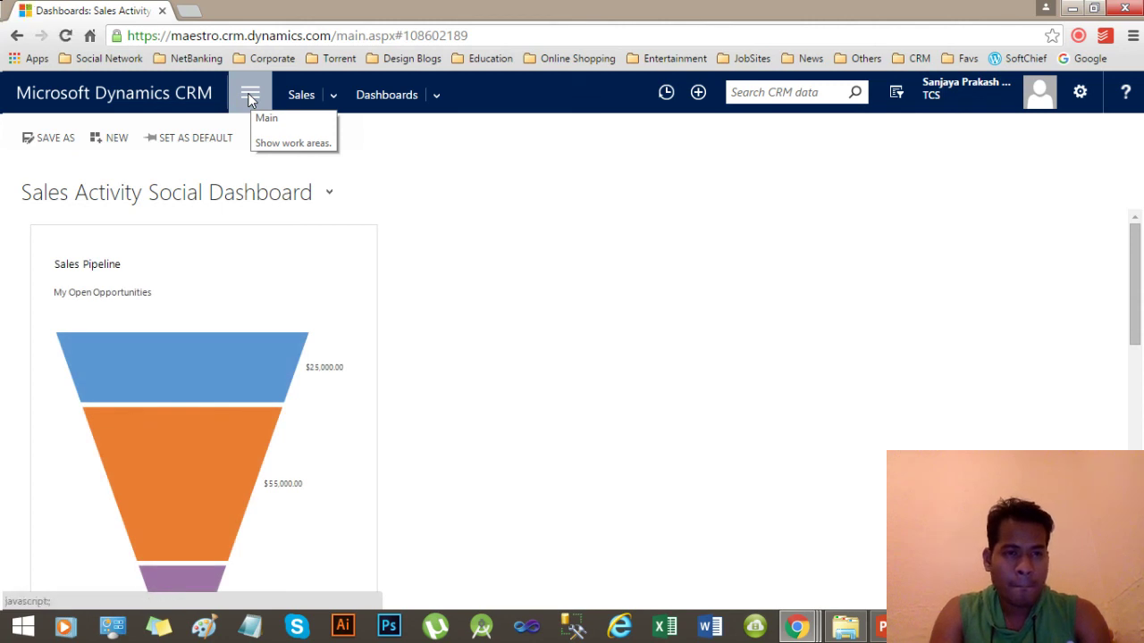
Open the active Students list under Sales and start a new student record.
click(249, 97)
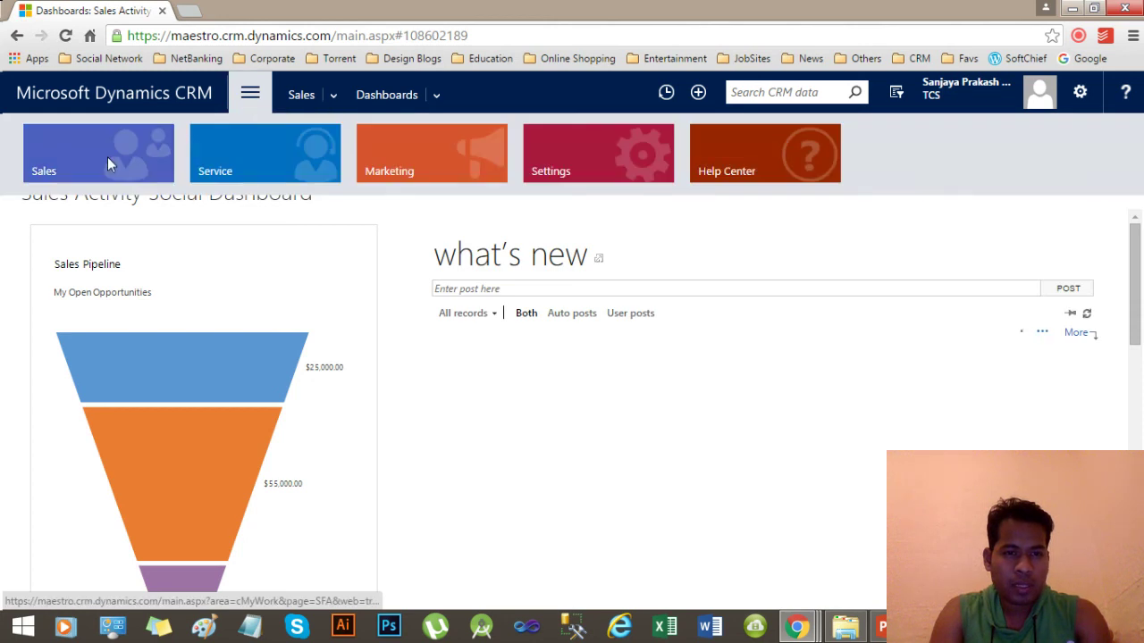
click(108, 157)
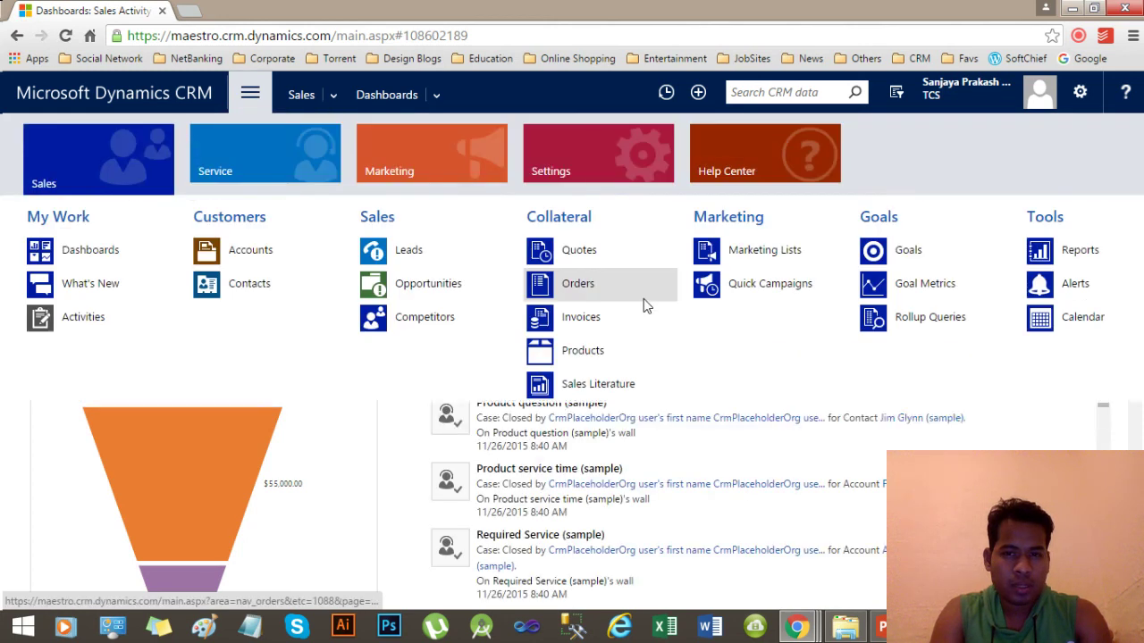
click(1135, 308)
click(255, 283)
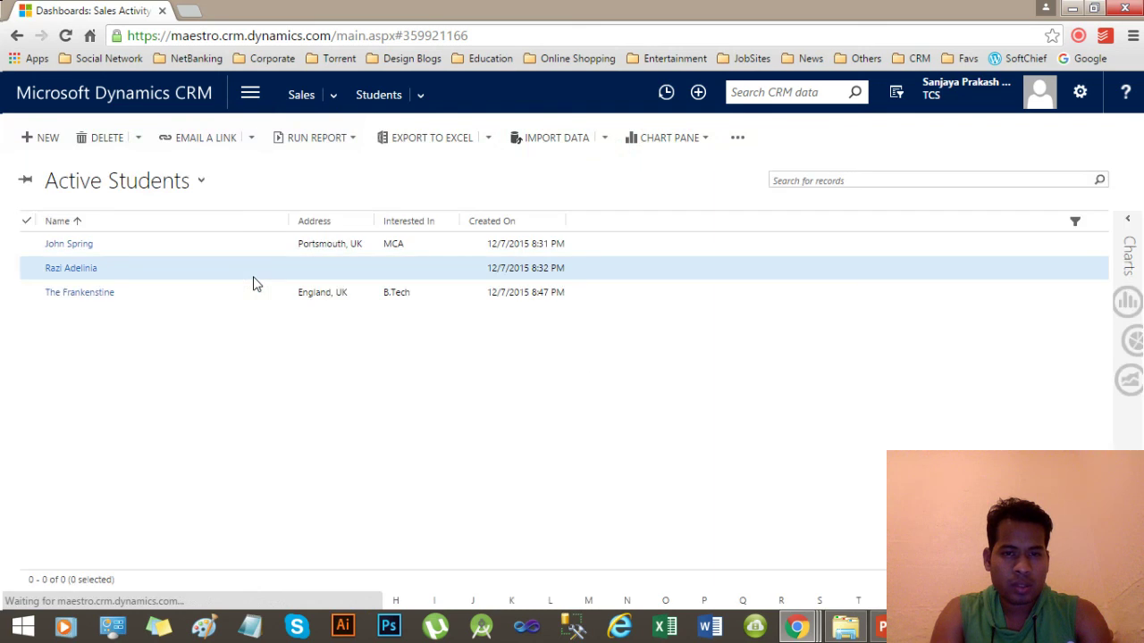
click(43, 139)
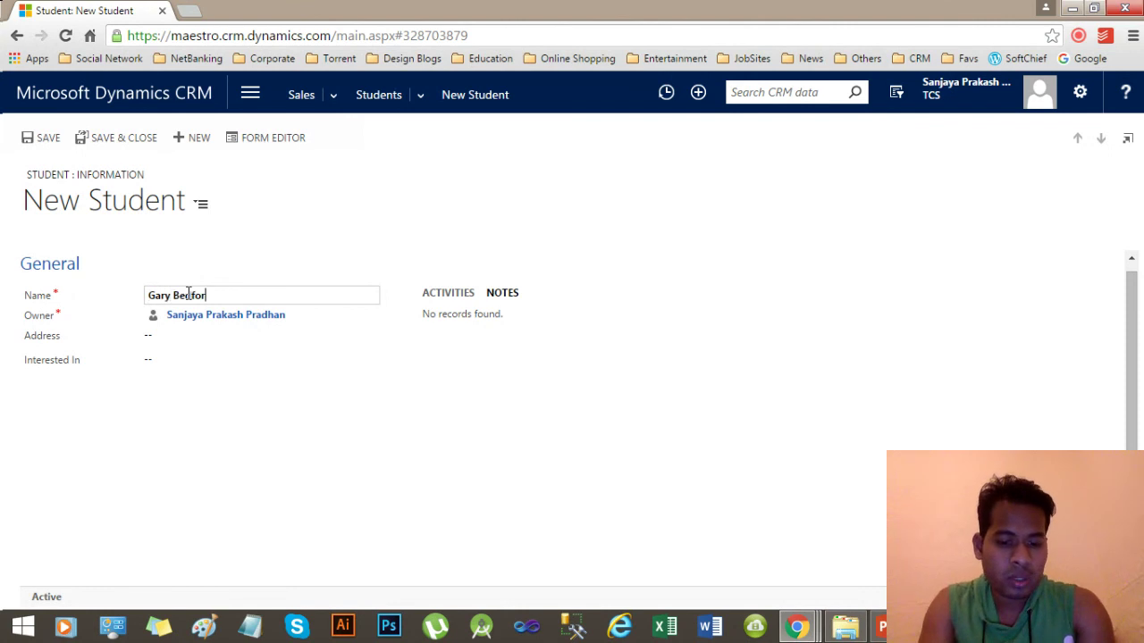
Enter the name, Address 'London, UK' and Interested In MBA, then save the student.
click(330, 399)
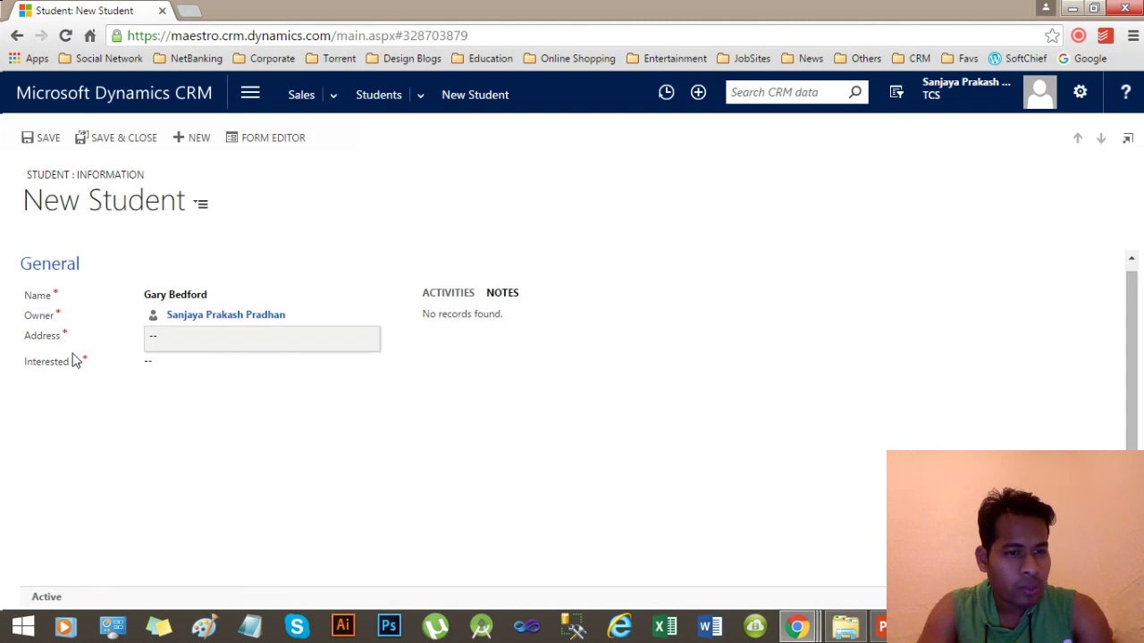
click(176, 336)
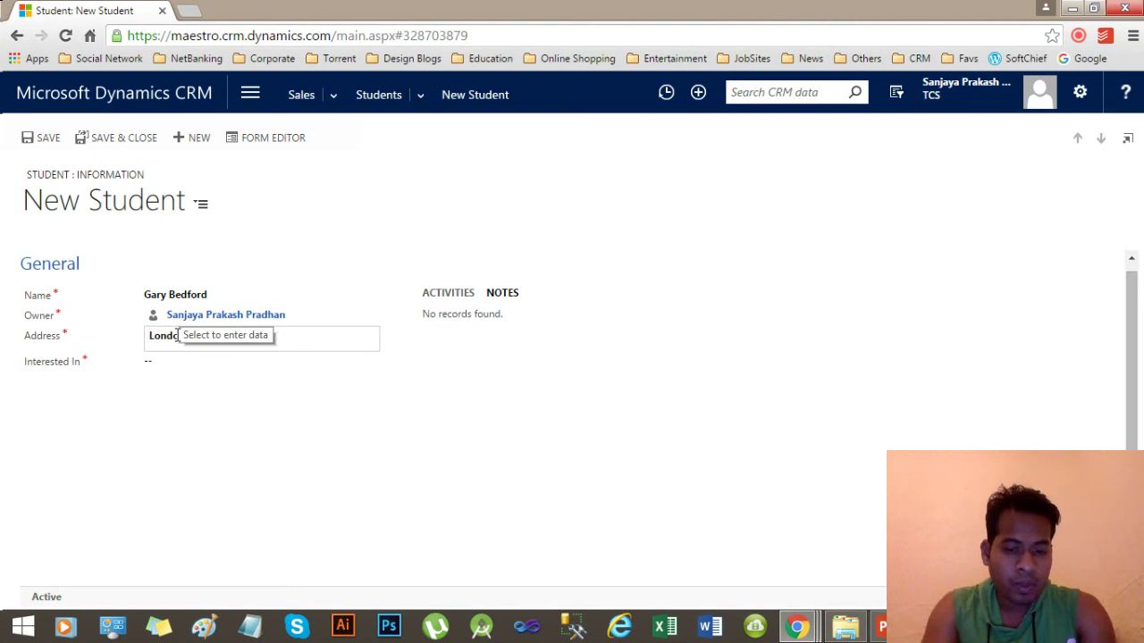
text(London, UK)
click(171, 375)
click(172, 374)
click(47, 145)
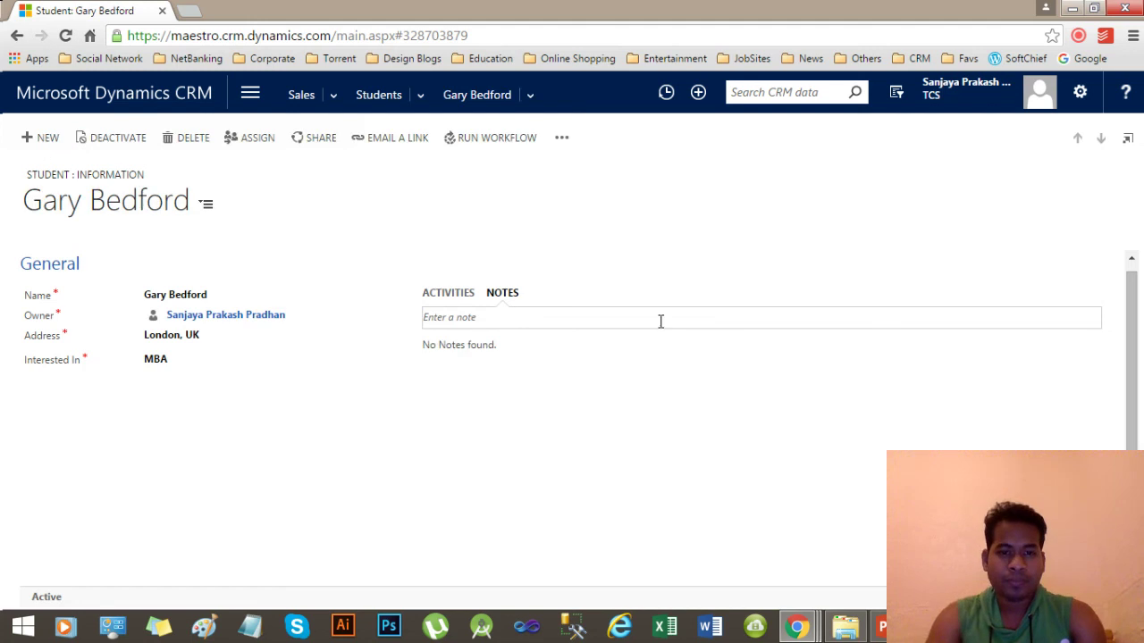
In the Entity: Student customization window, list the Forms and open the Main Information form.
mouse_move(797, 625)
click(1028, 536)
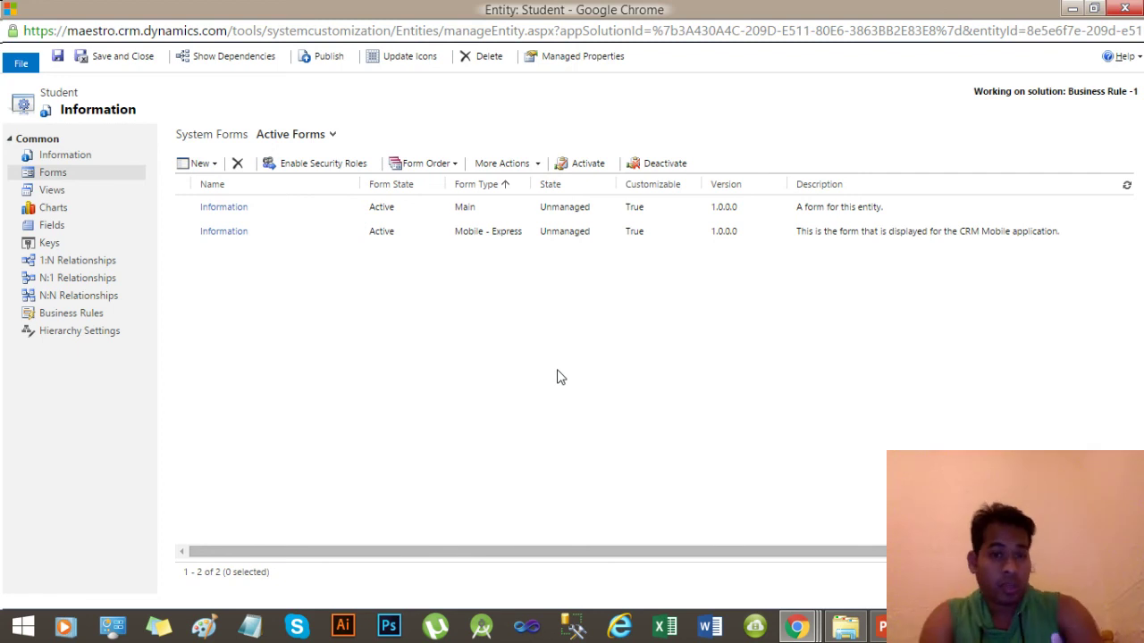
click(75, 169)
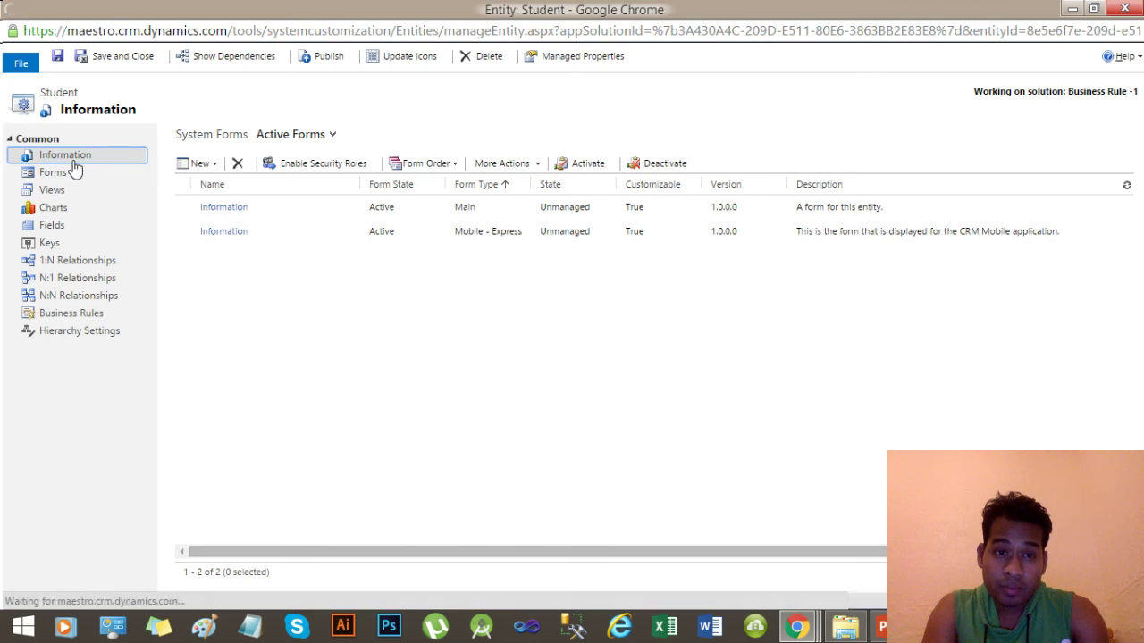
mouse_move(809, 628)
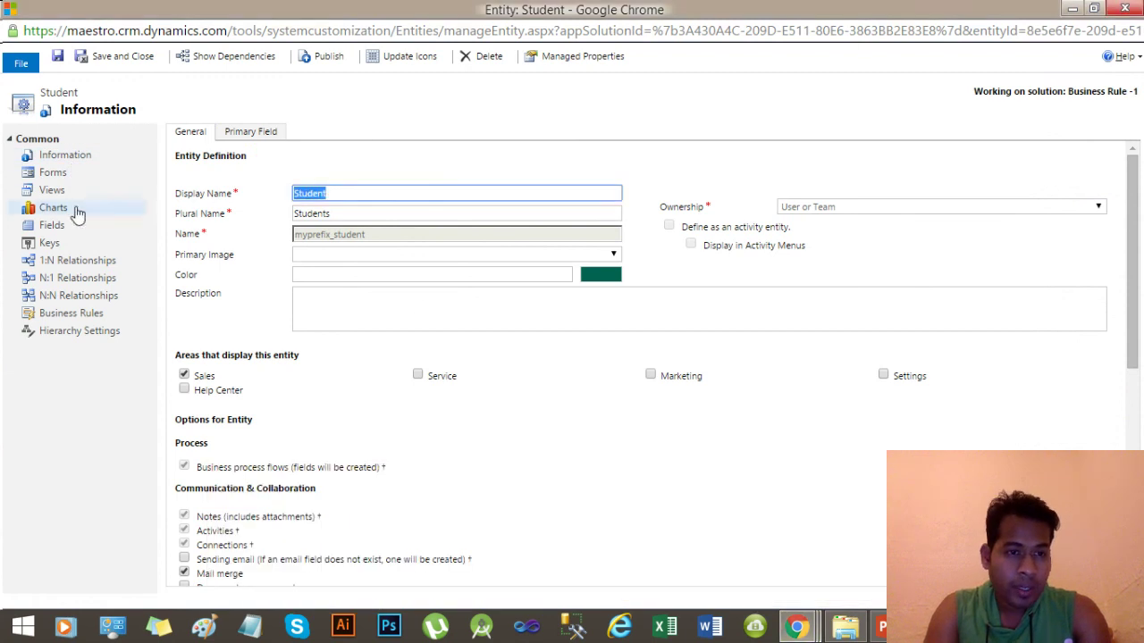
click(50, 173)
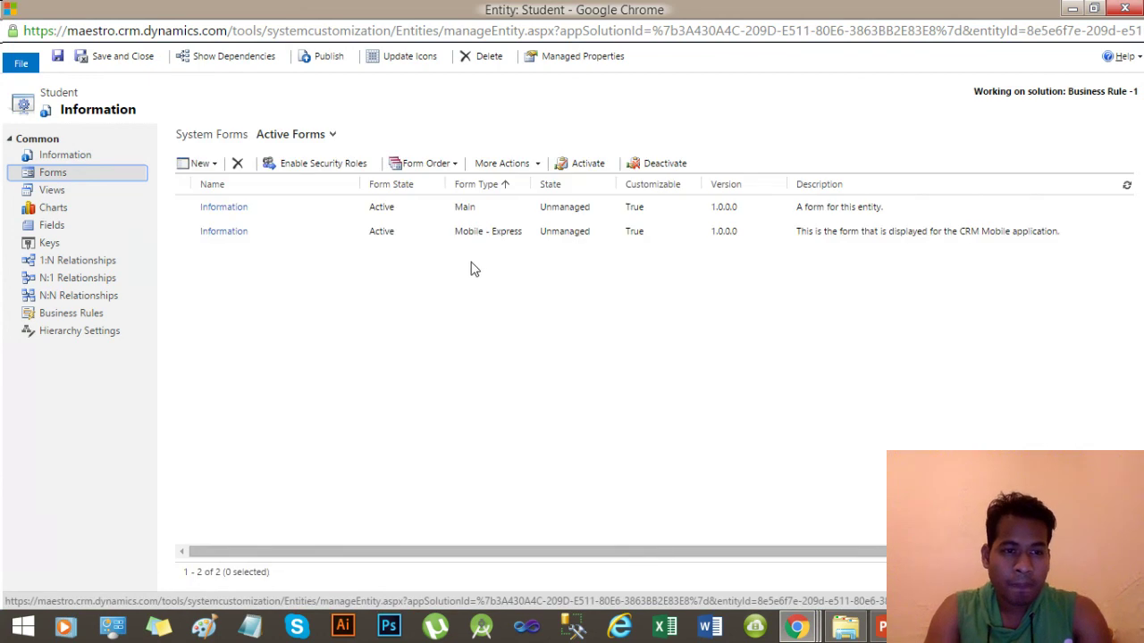
double_click(398, 209)
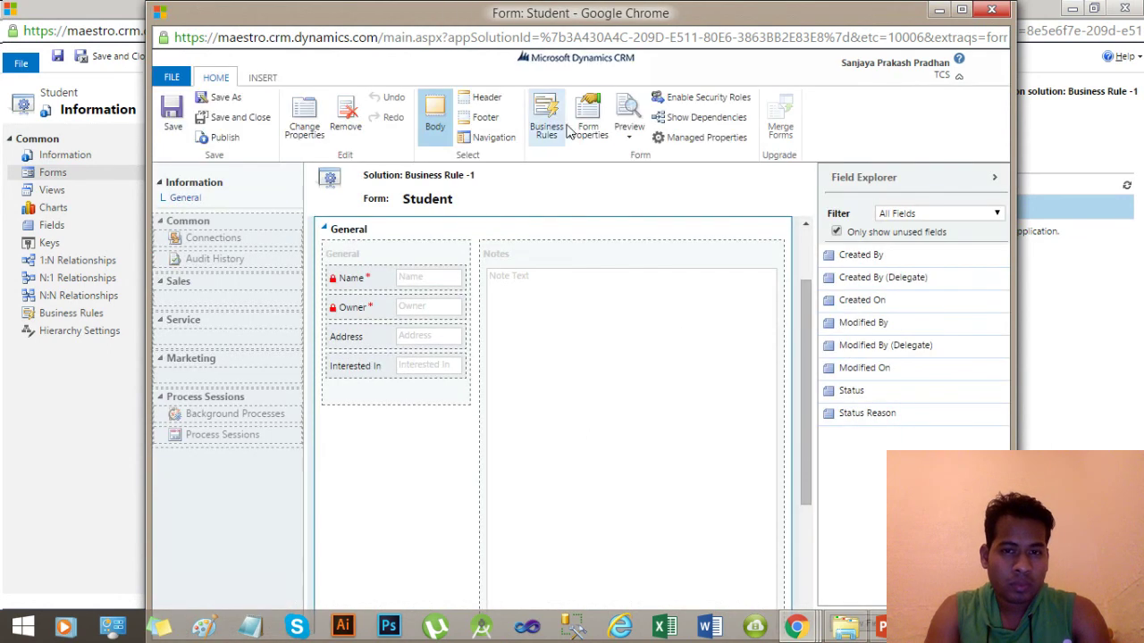
In Form Properties, remove the Name field's OnChange script handler.
click(586, 127)
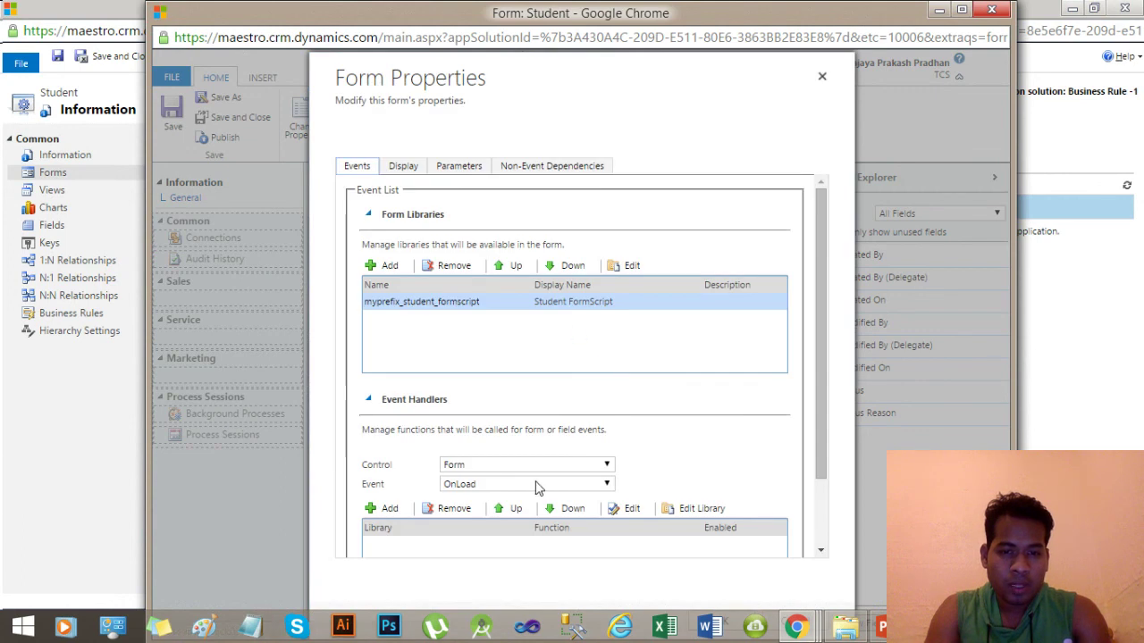
drag(827, 400, 821, 464)
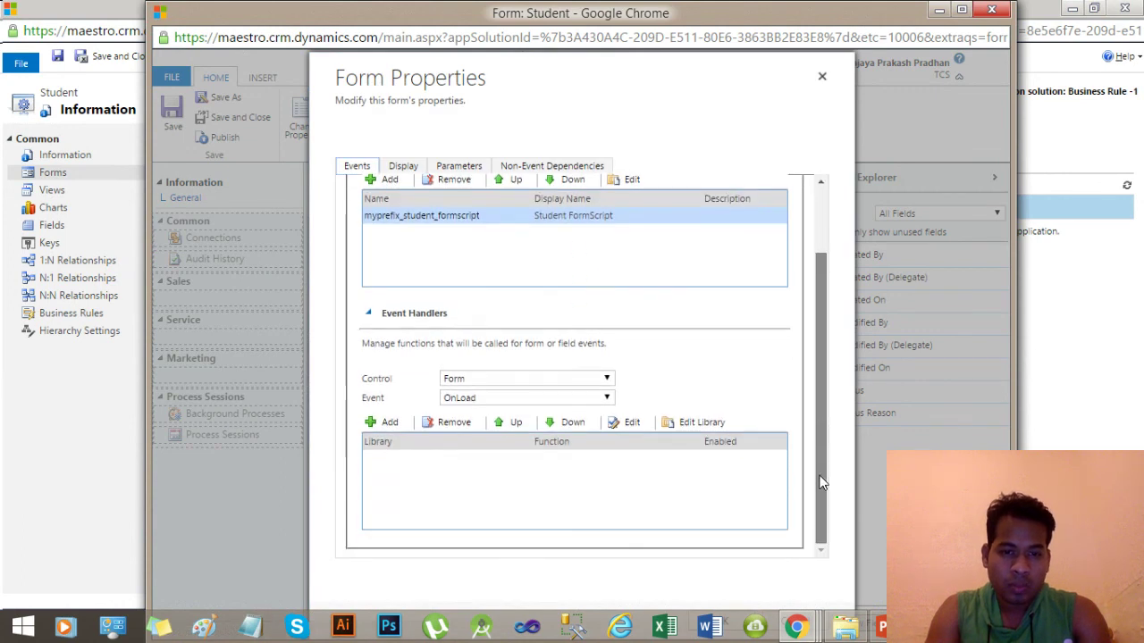
click(563, 382)
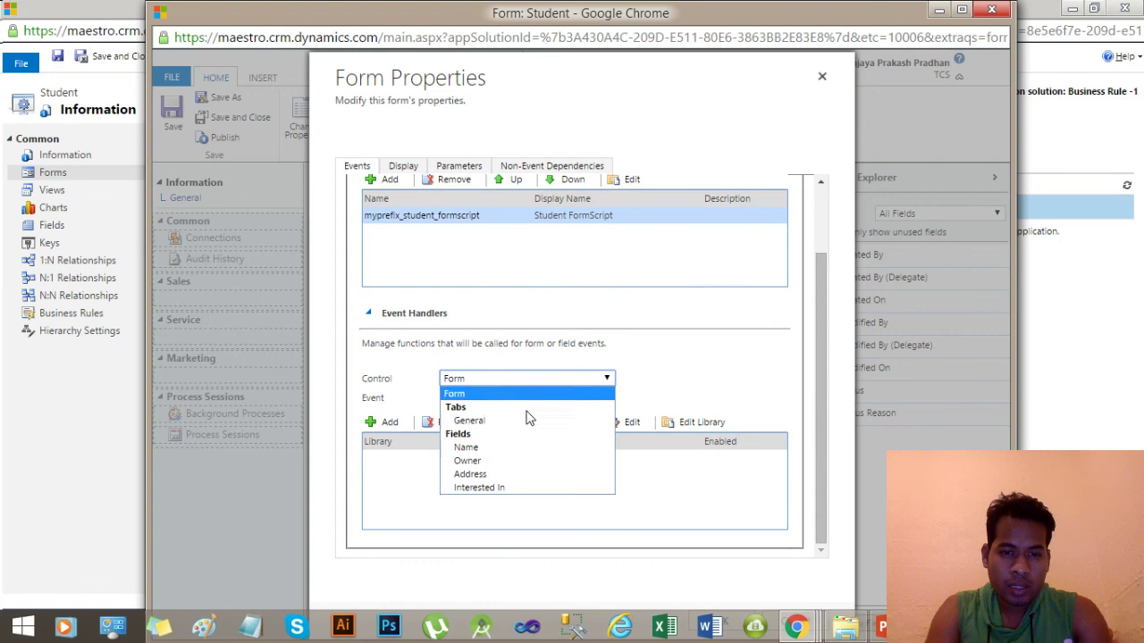
key(Escape)
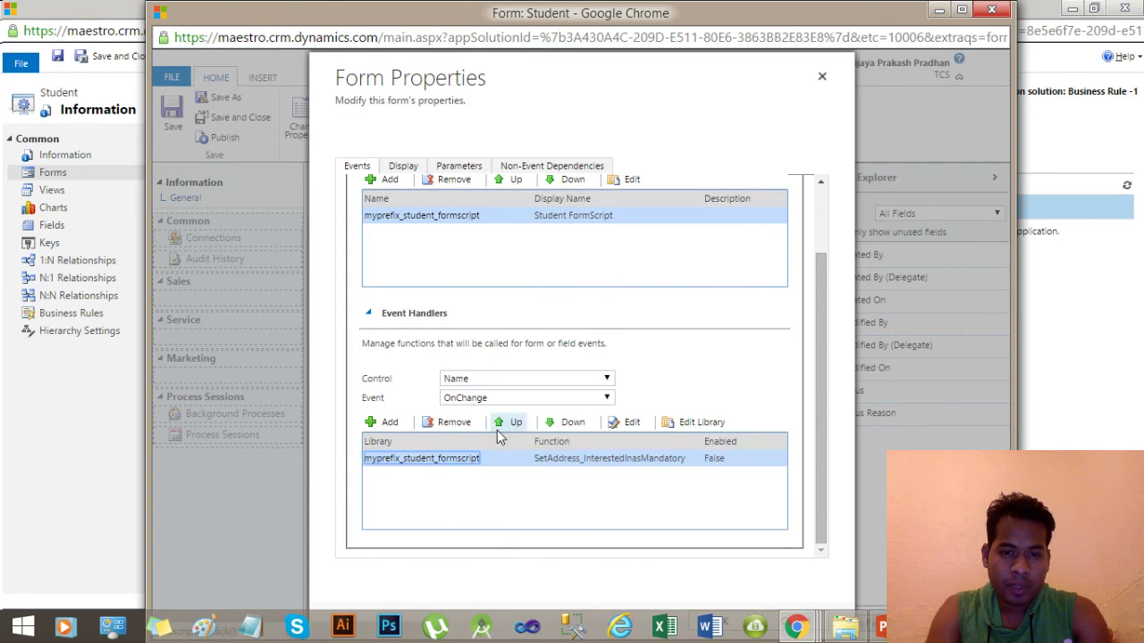
click(514, 463)
click(438, 427)
click(620, 165)
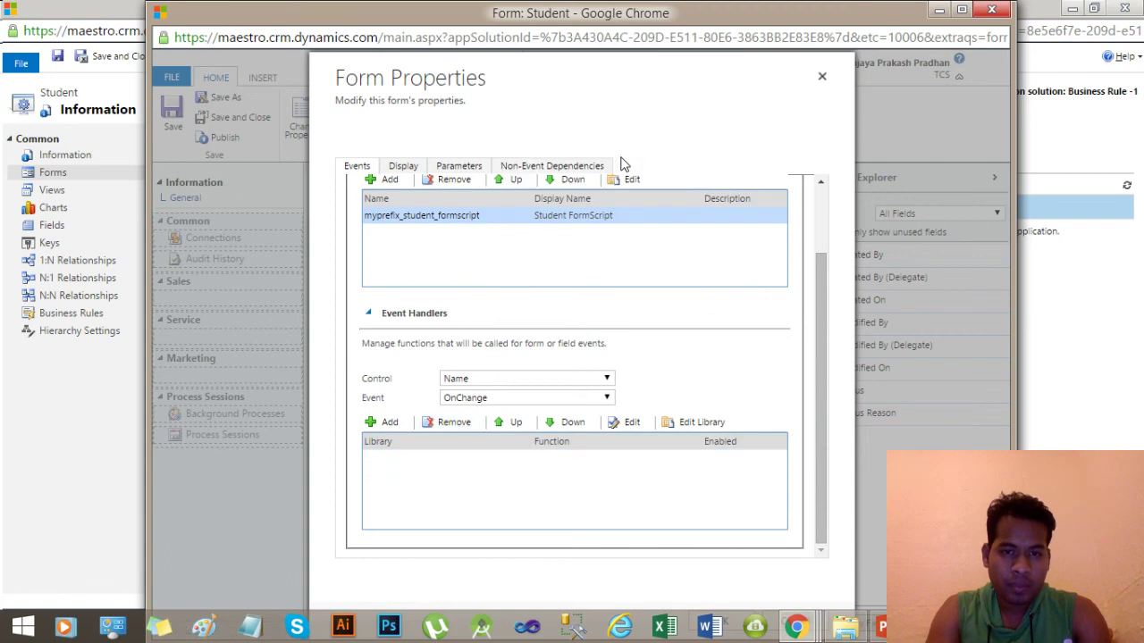
Remove the myprefix_student_formscript library and apply the form properties.
click(456, 180)
click(615, 192)
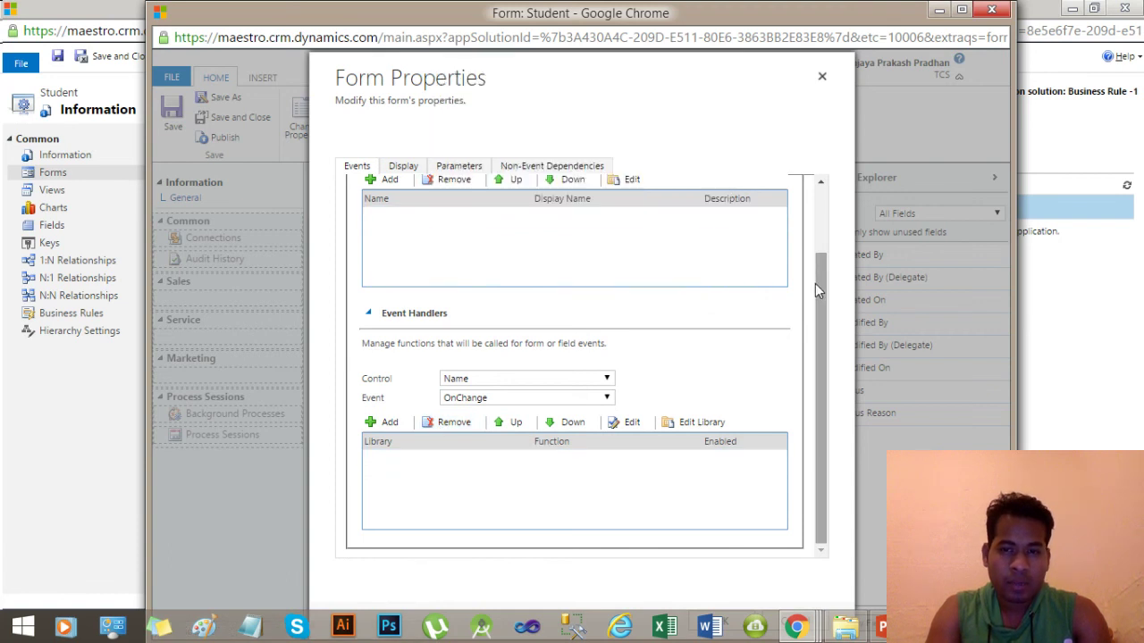
drag(816, 291, 819, 220)
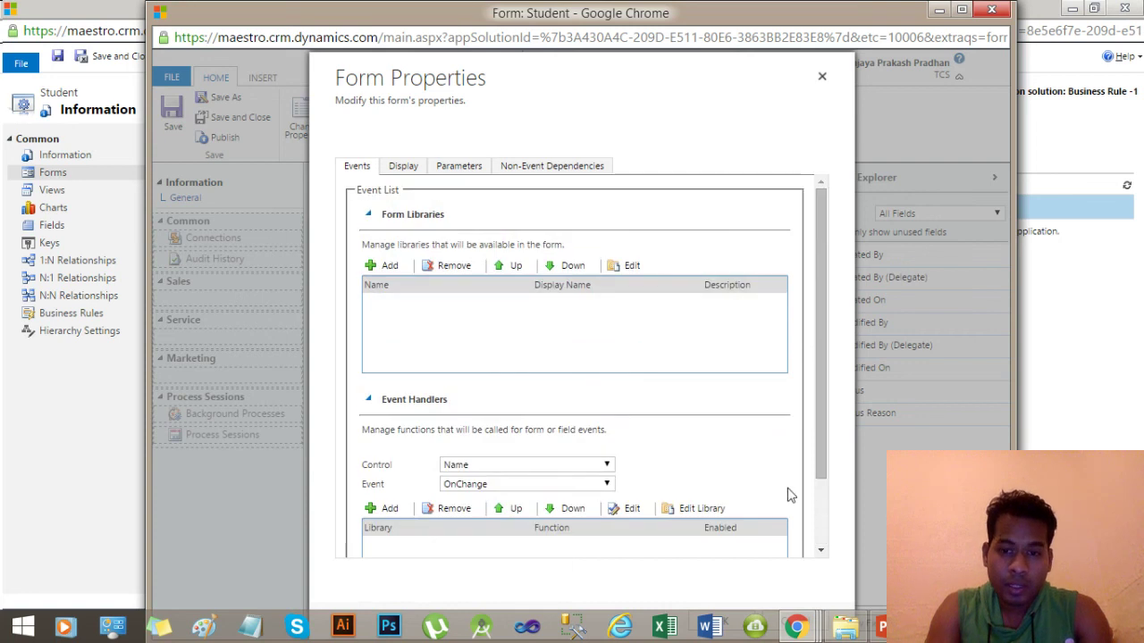
click(961, 11)
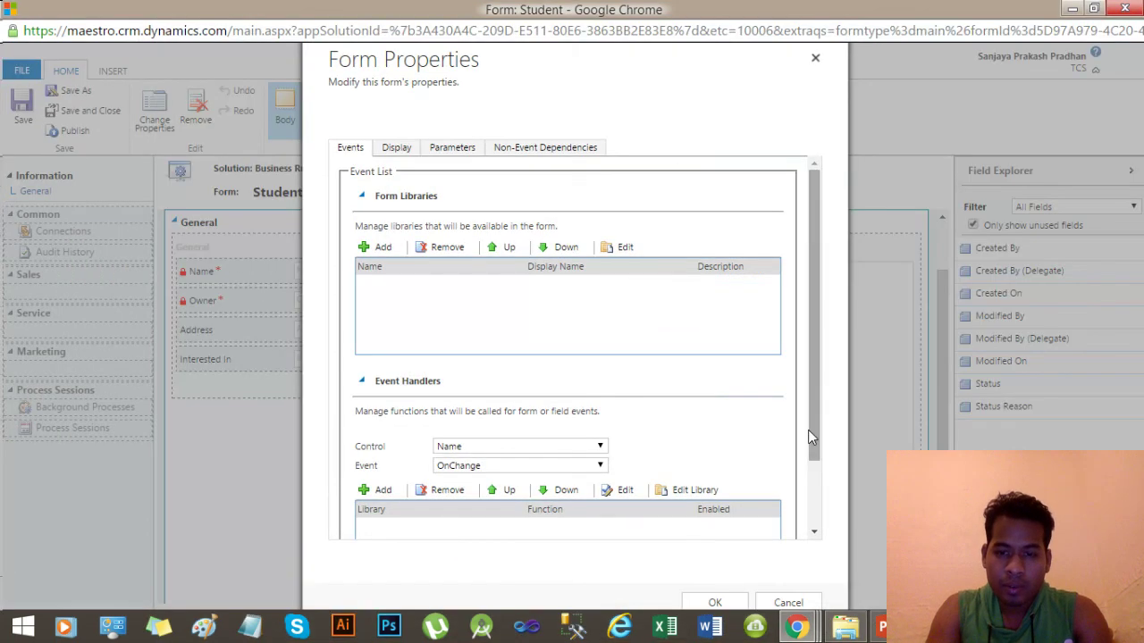
click(712, 603)
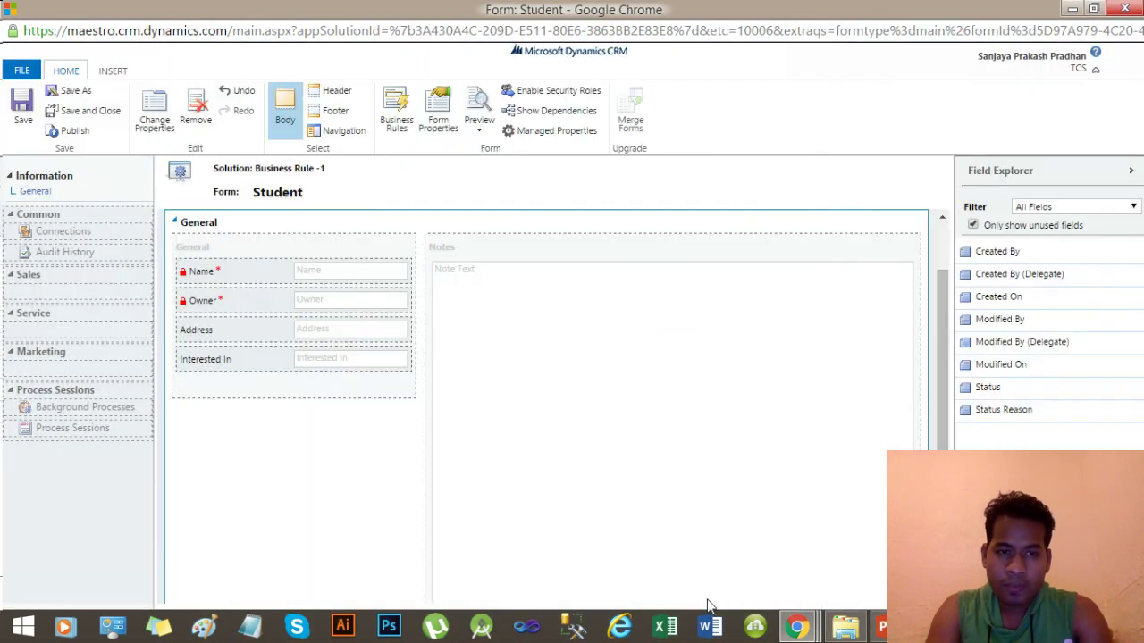
Save and publish the Student form changes, then close the form editor.
click(23, 115)
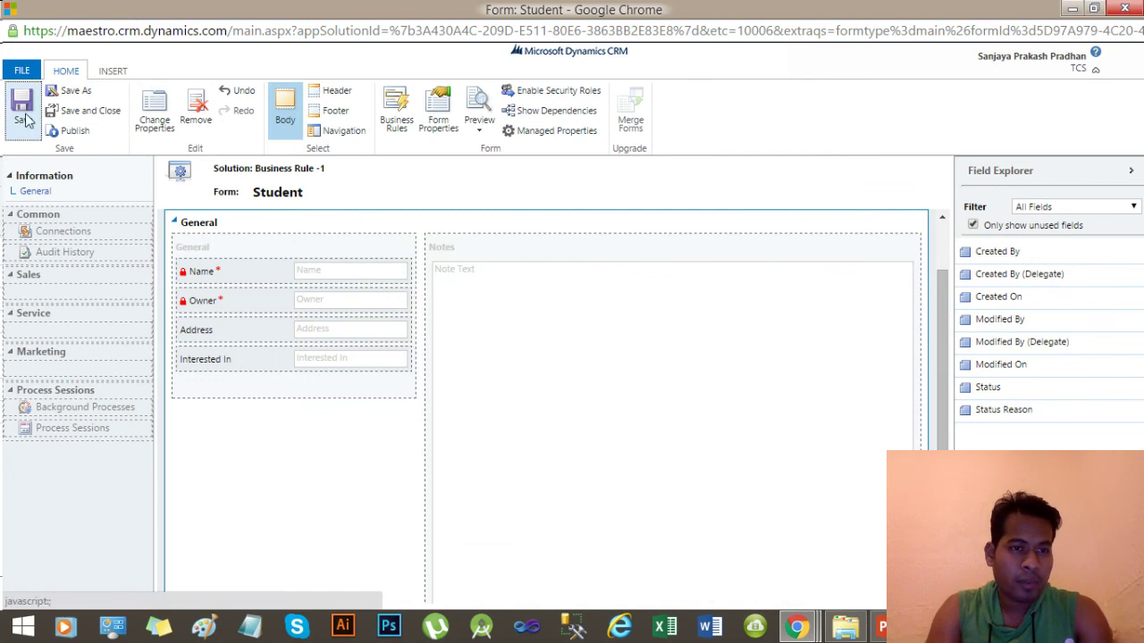
click(72, 134)
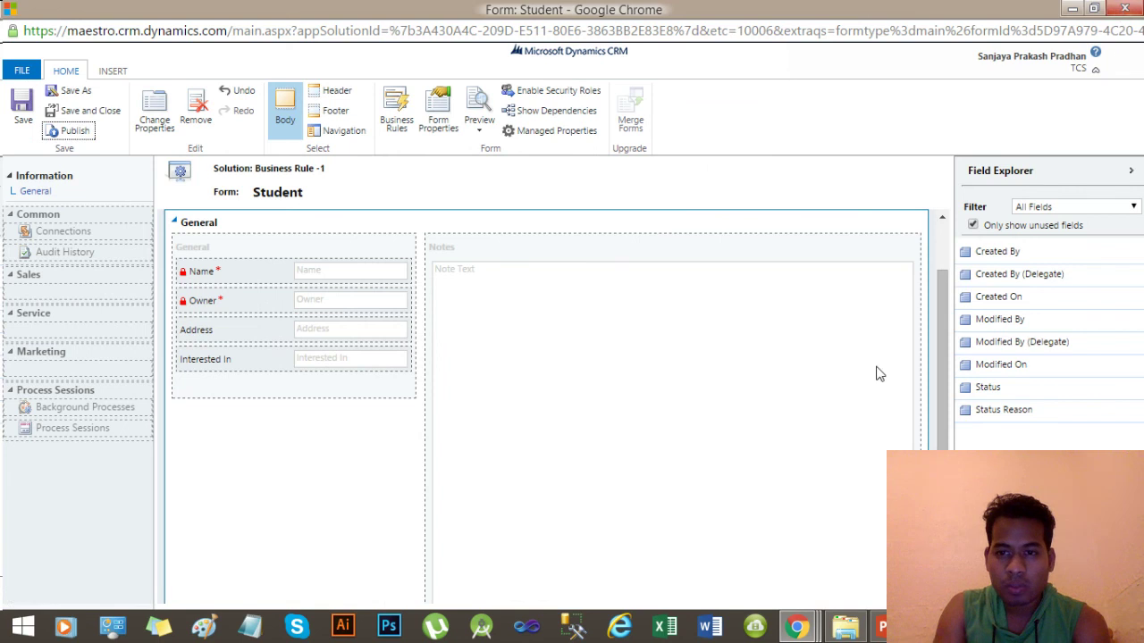
key(alt+F4)
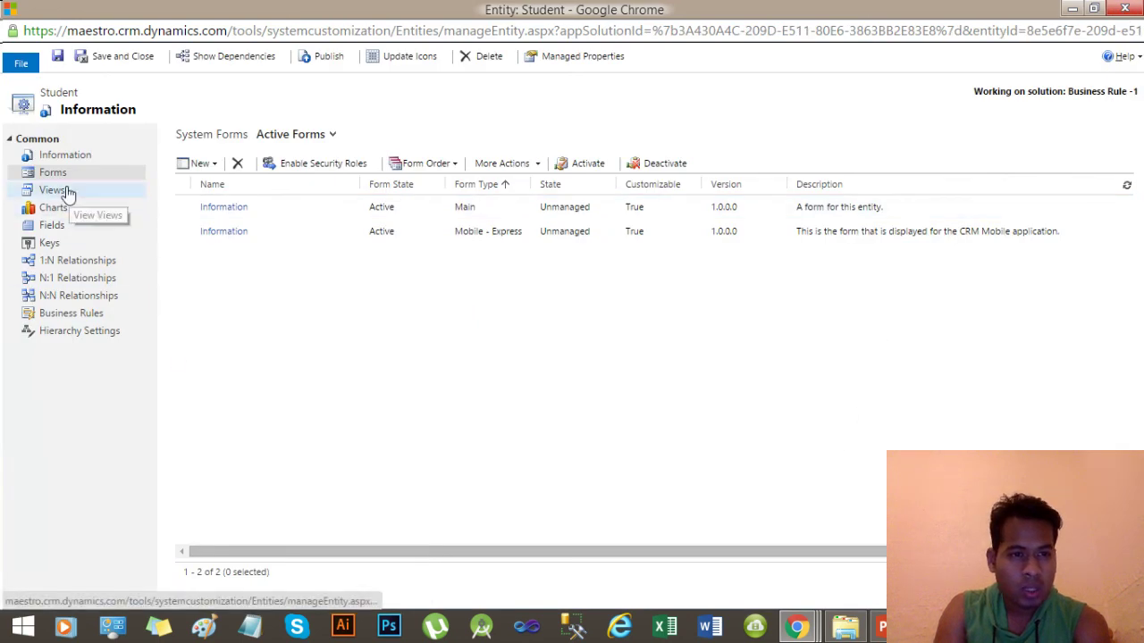
Close the entity customization and delete the Student FormScript web resource from the solution.
click(119, 59)
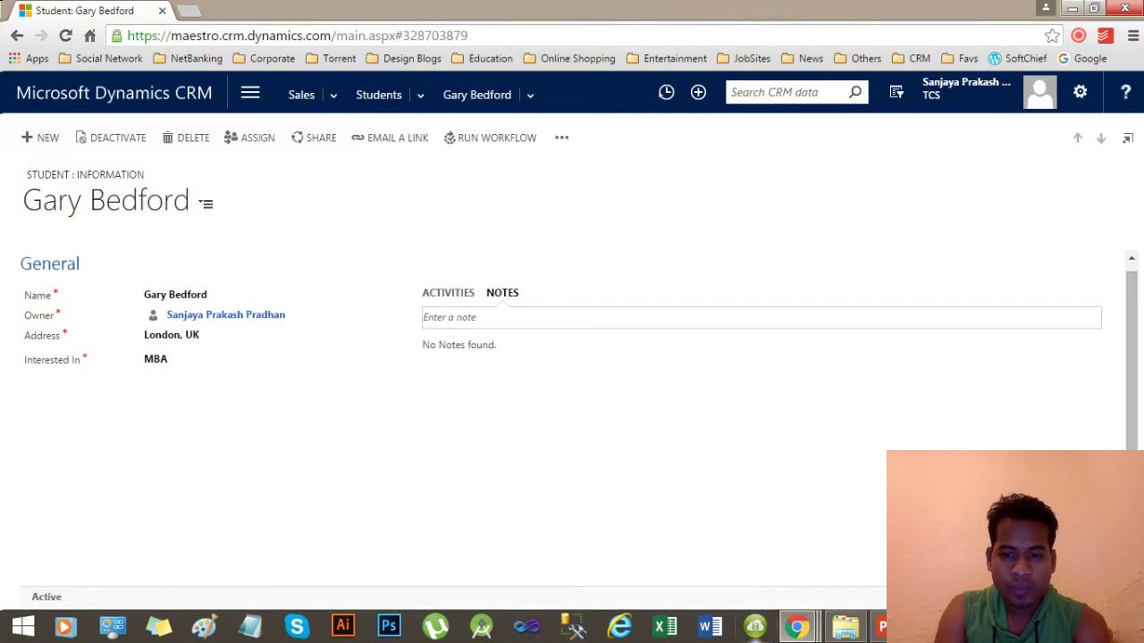
mouse_move(796, 626)
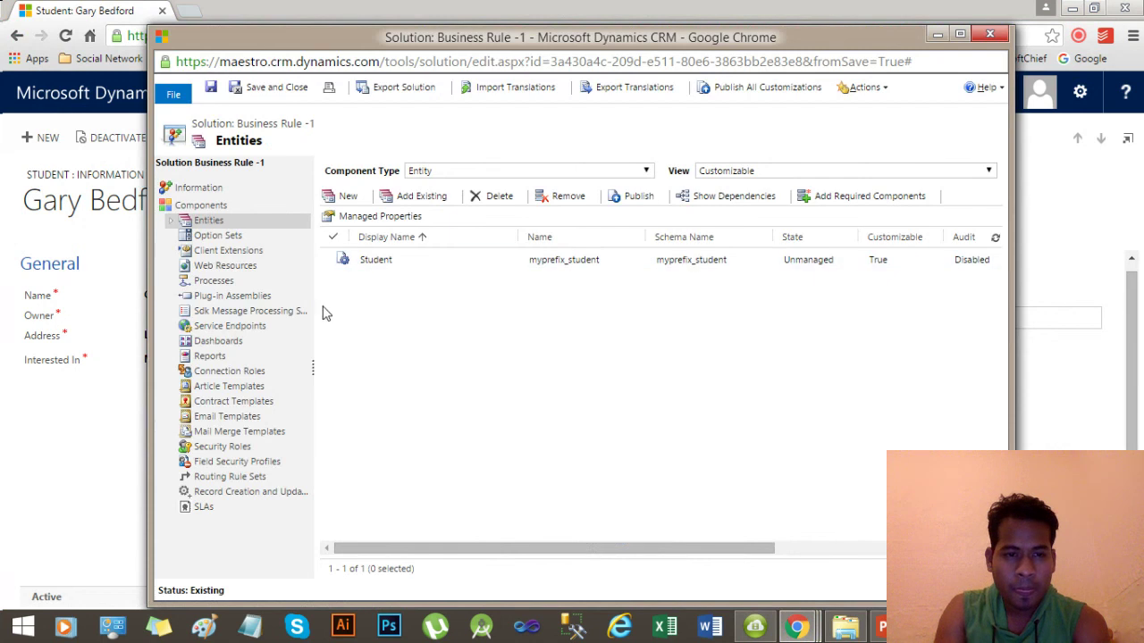
click(227, 266)
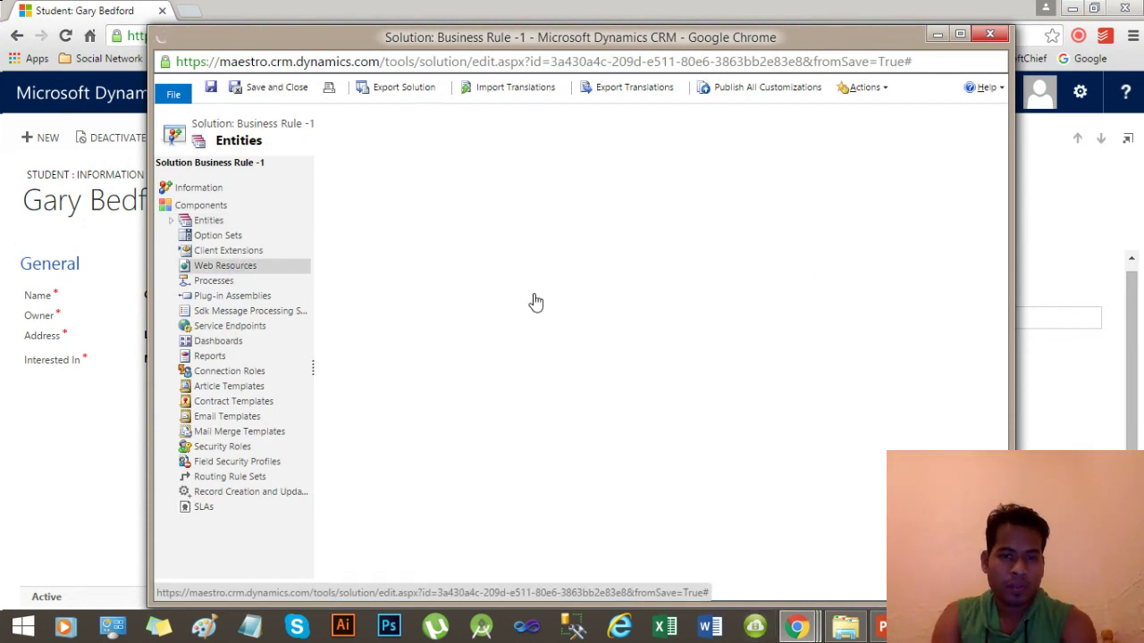
double_click(465, 261)
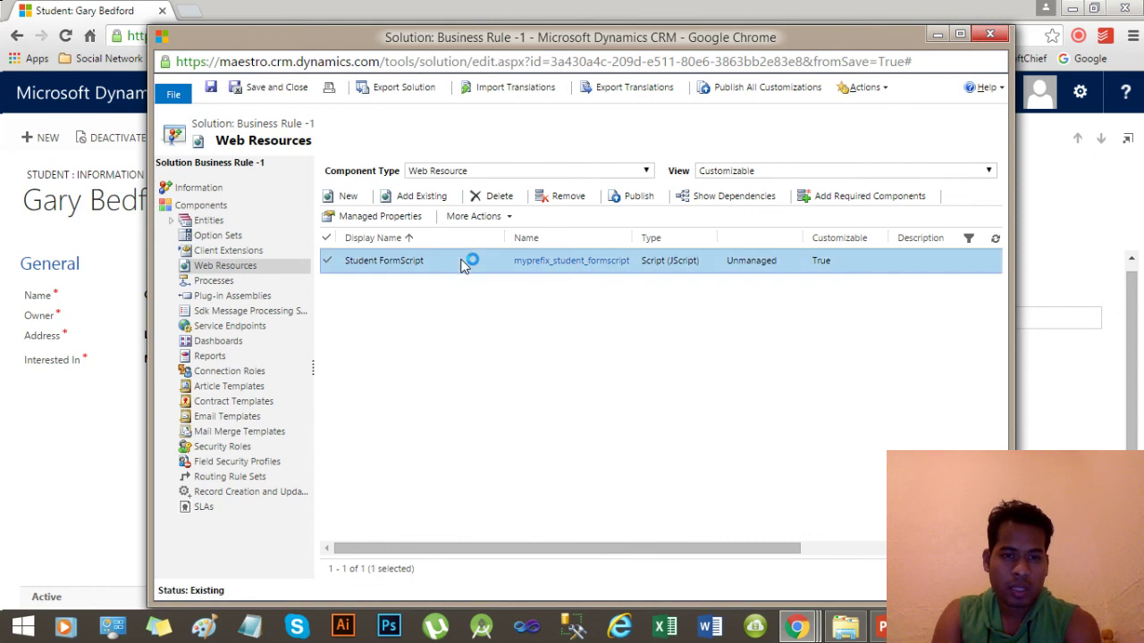
click(496, 195)
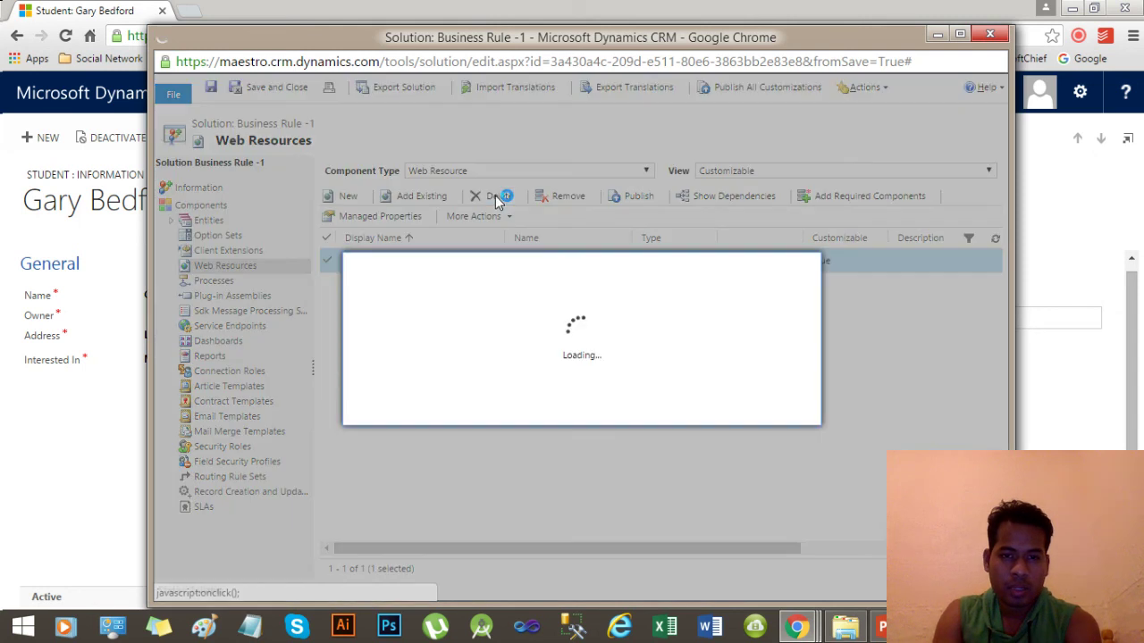
click(689, 407)
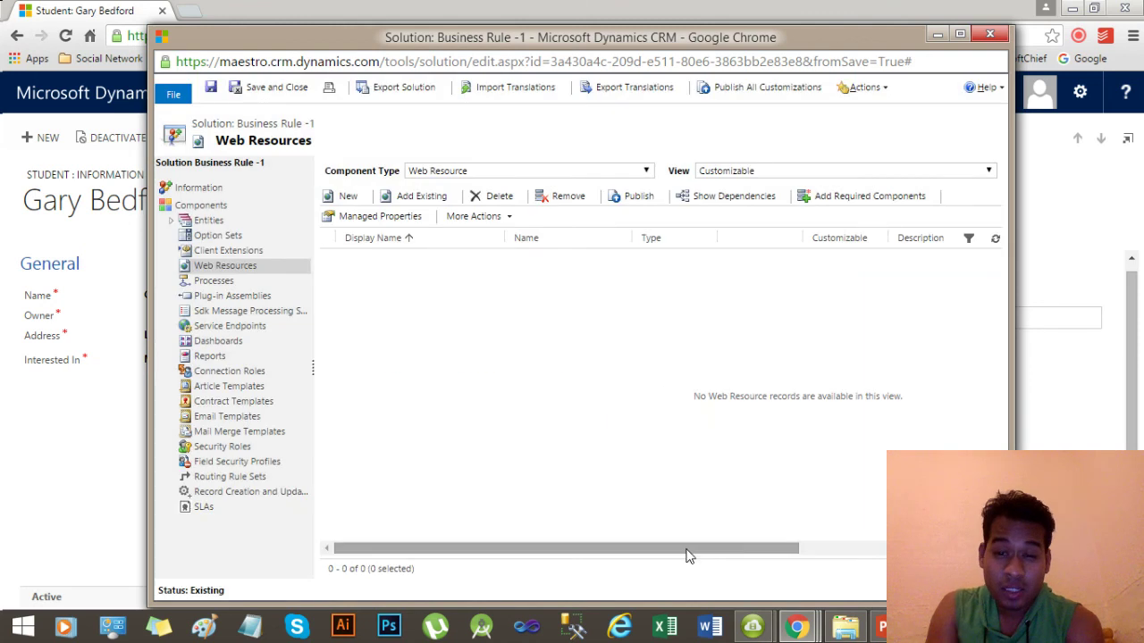
drag(685, 551, 574, 563)
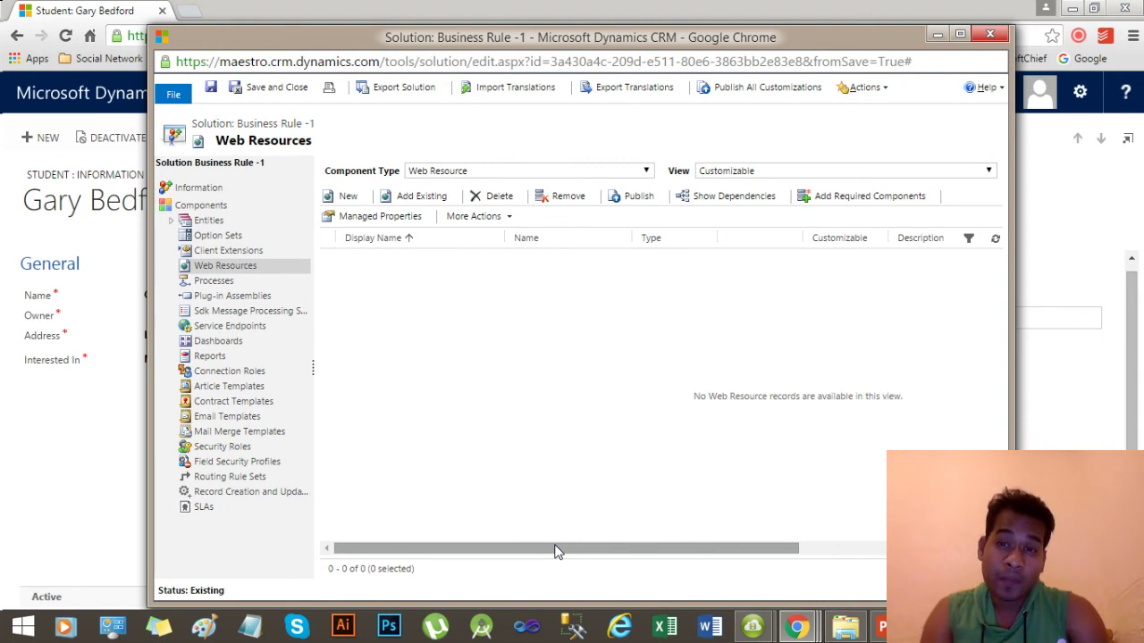
drag(554, 552, 411, 588)
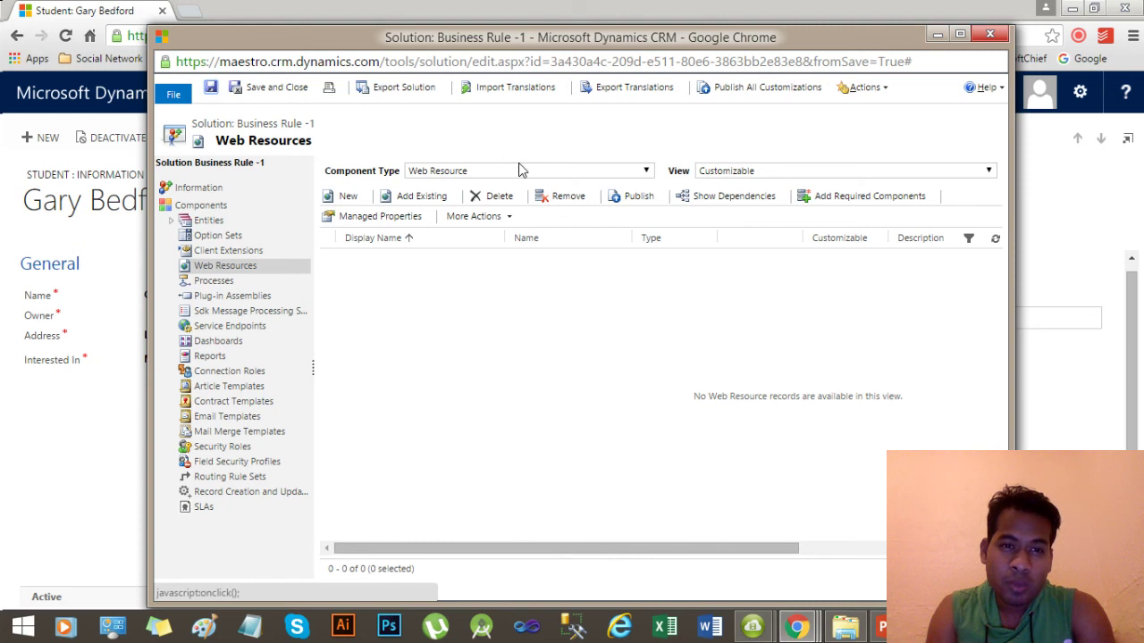
Publish all customizations and close the solution window.
click(777, 89)
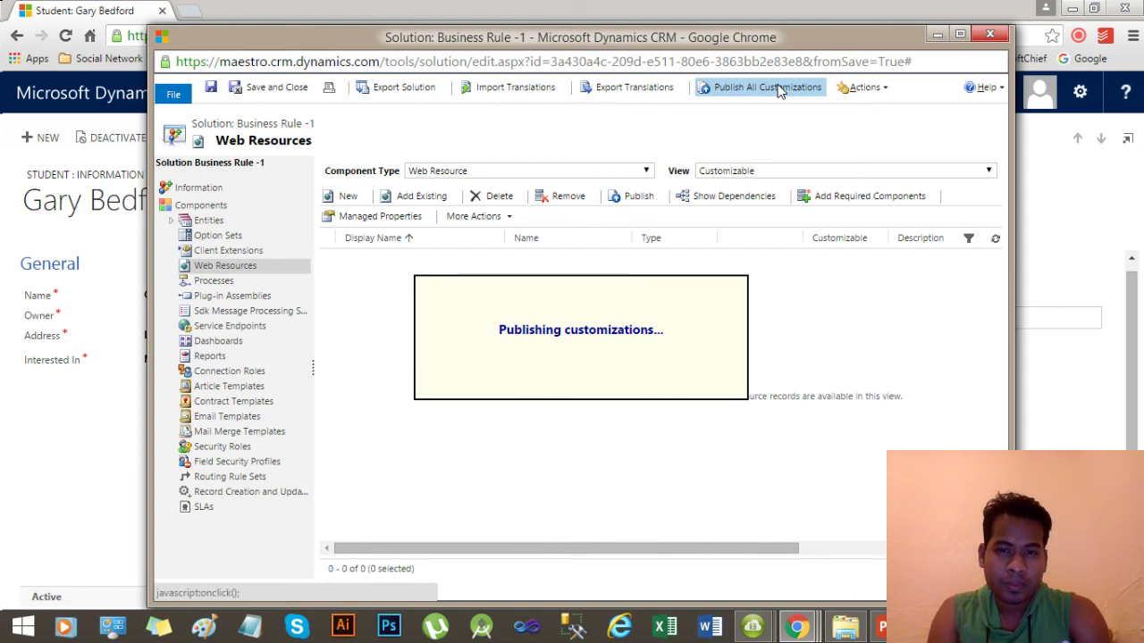
click(983, 32)
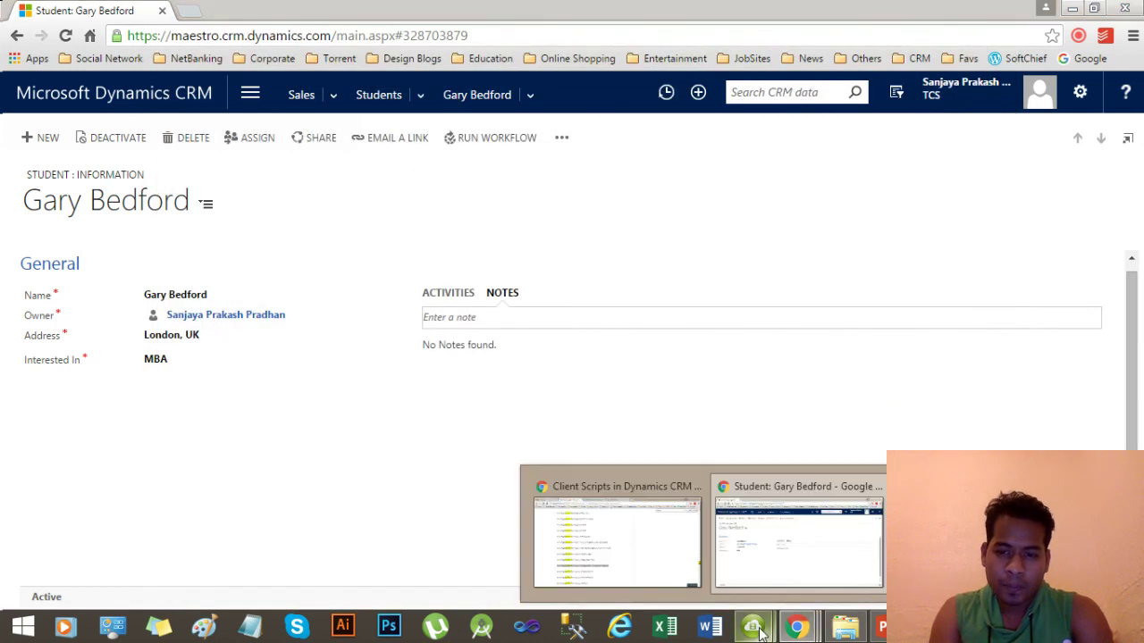
Dismiss the downloader's update preview.
mouse_move(758, 632)
mouse_move(823, 536)
click(925, 487)
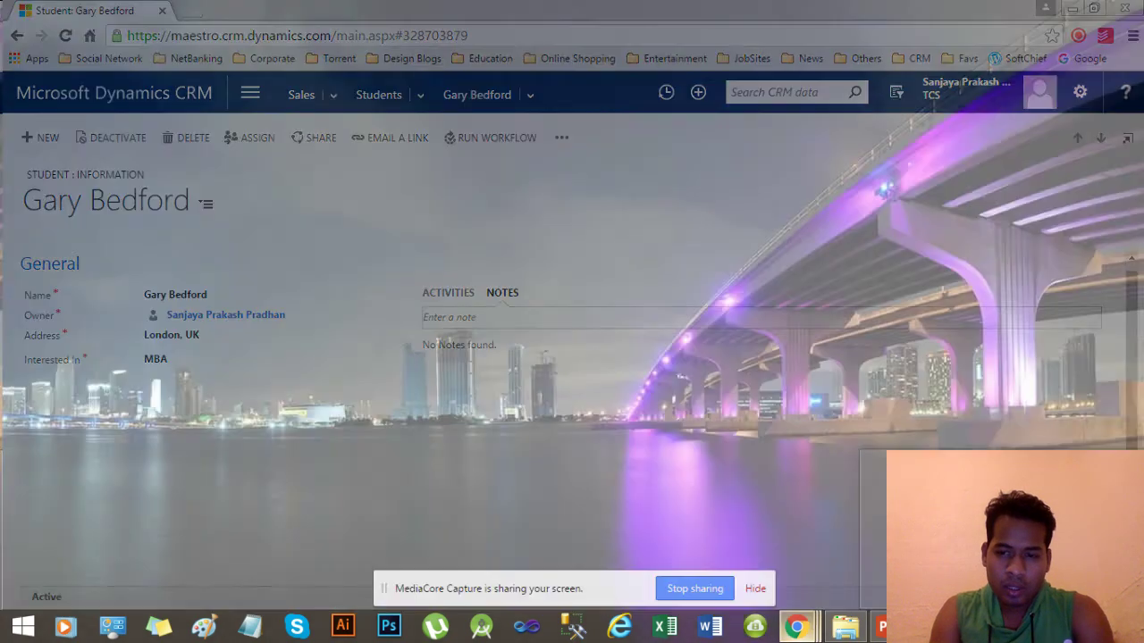
click(870, 540)
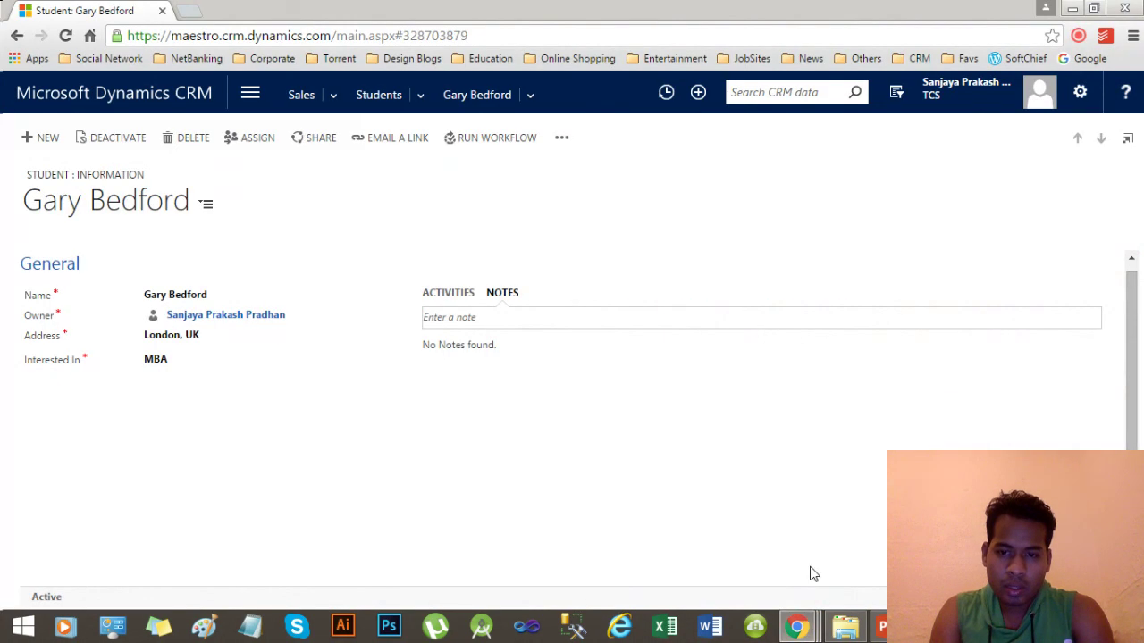
click(830, 551)
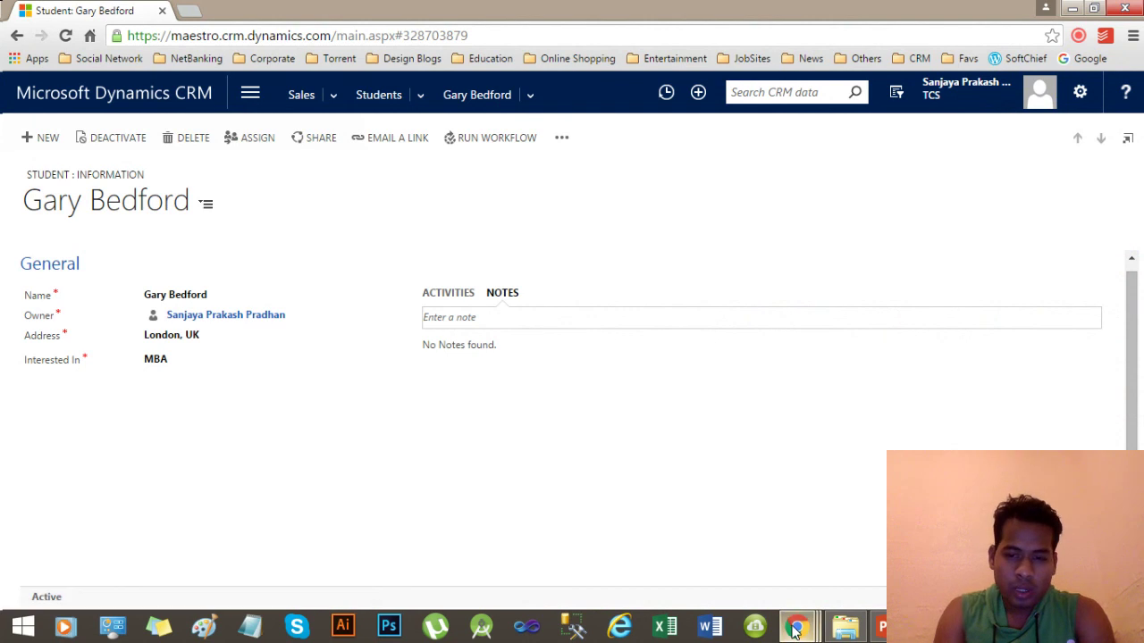
mouse_move(795, 628)
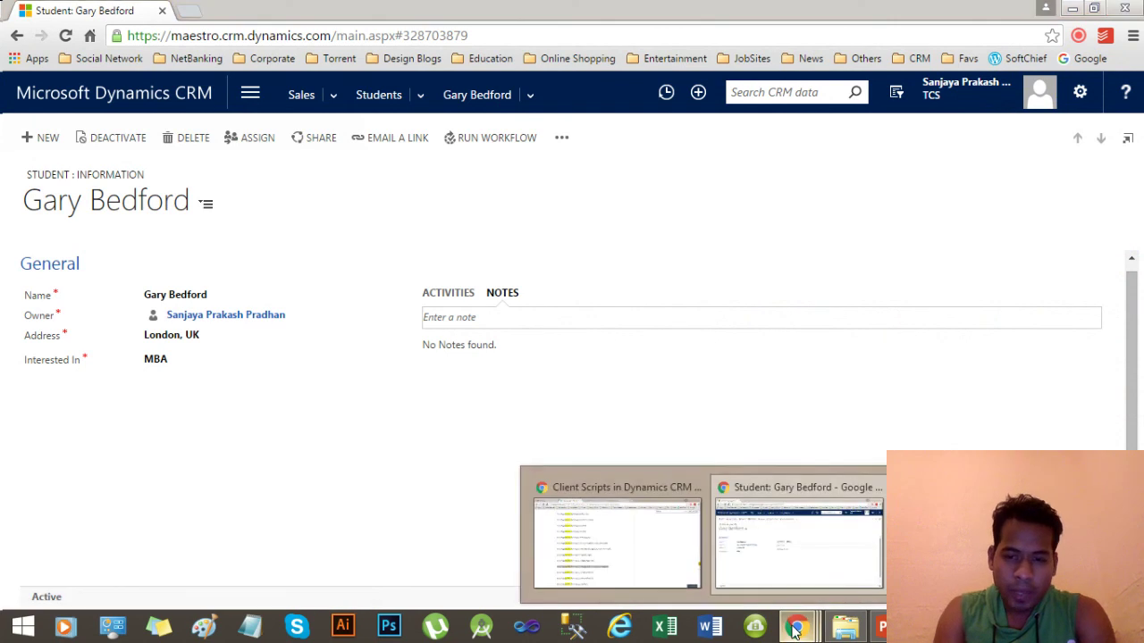
click(753, 526)
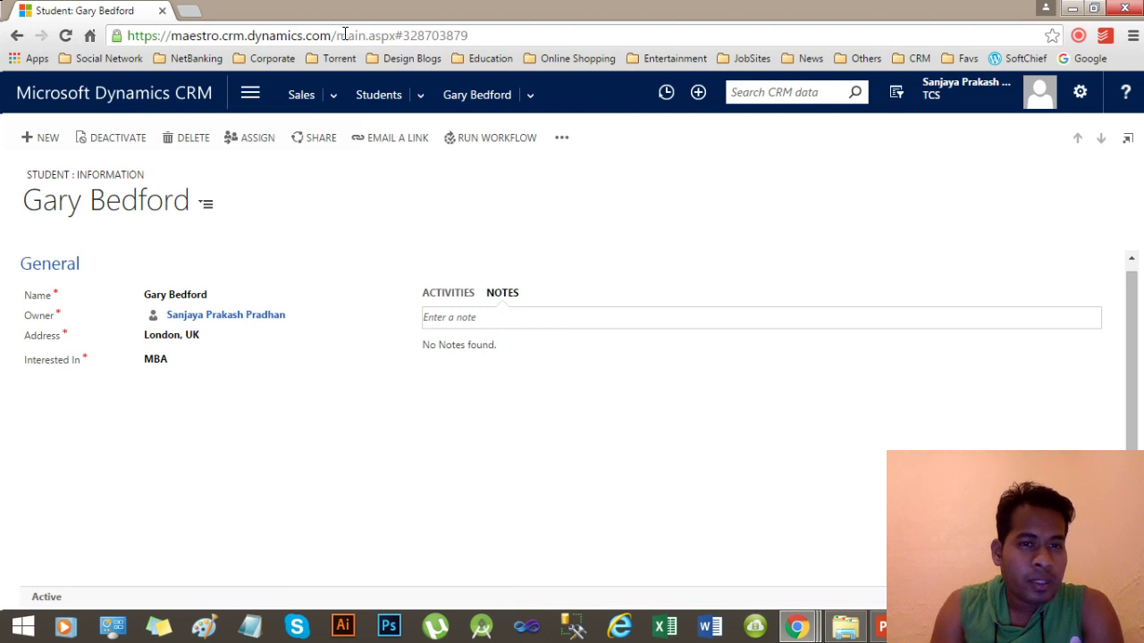
Reload CRM from its root address by removing /main.aspx from the URL.
drag(329, 36, 773, 37)
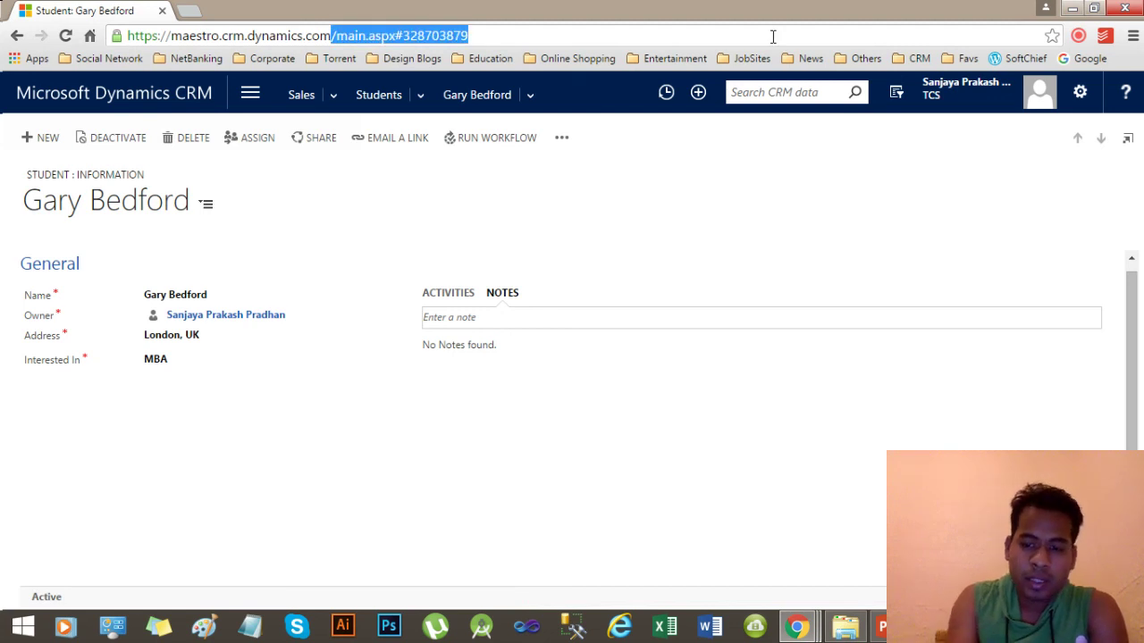
key(BackSpace)
key(Return)
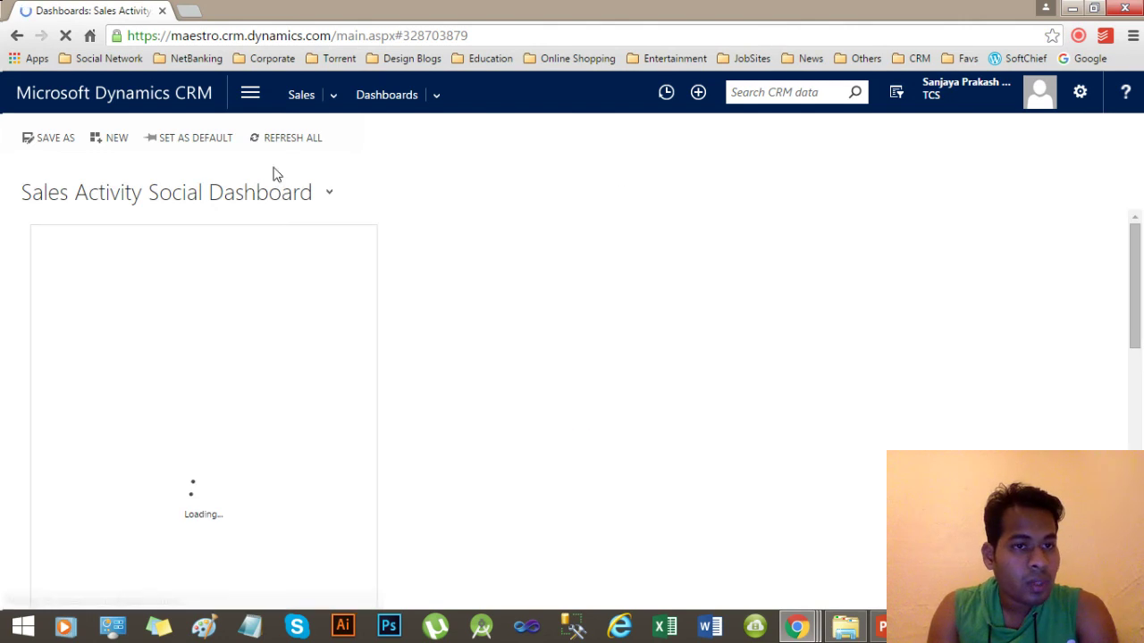
Go to Sales > Extensions > Students and start a new student record.
click(252, 97)
click(138, 152)
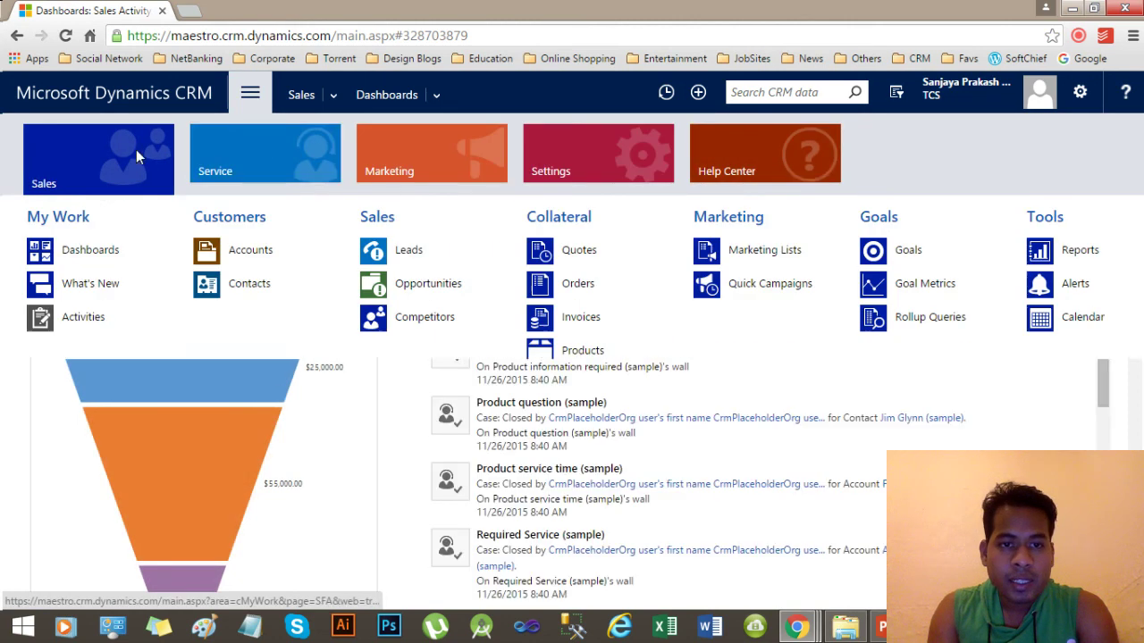
click(1136, 323)
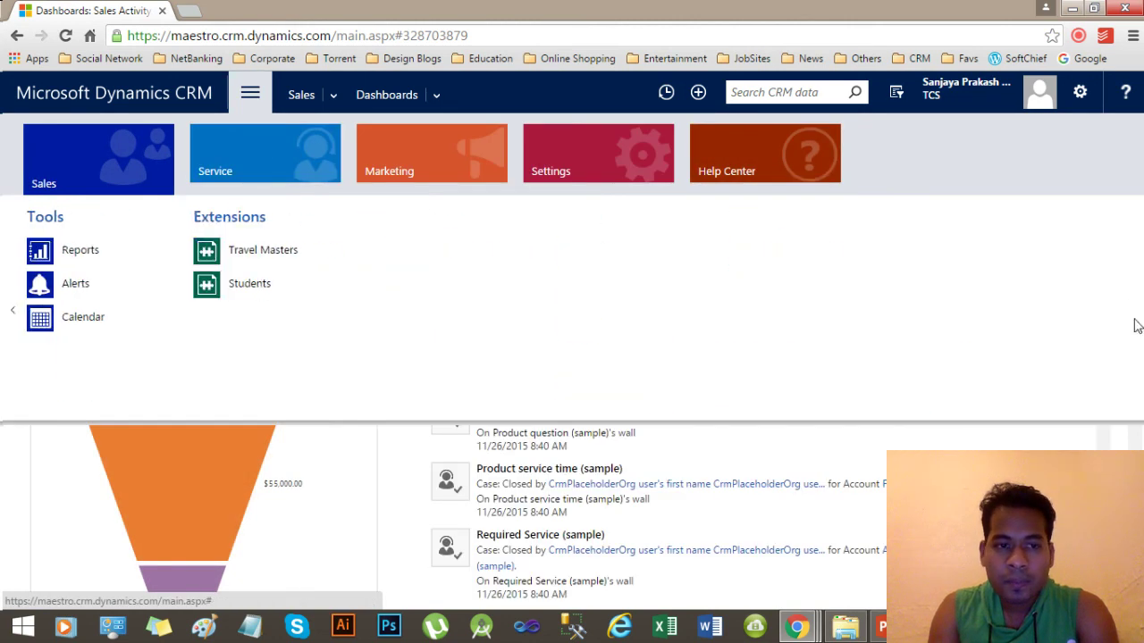
click(218, 286)
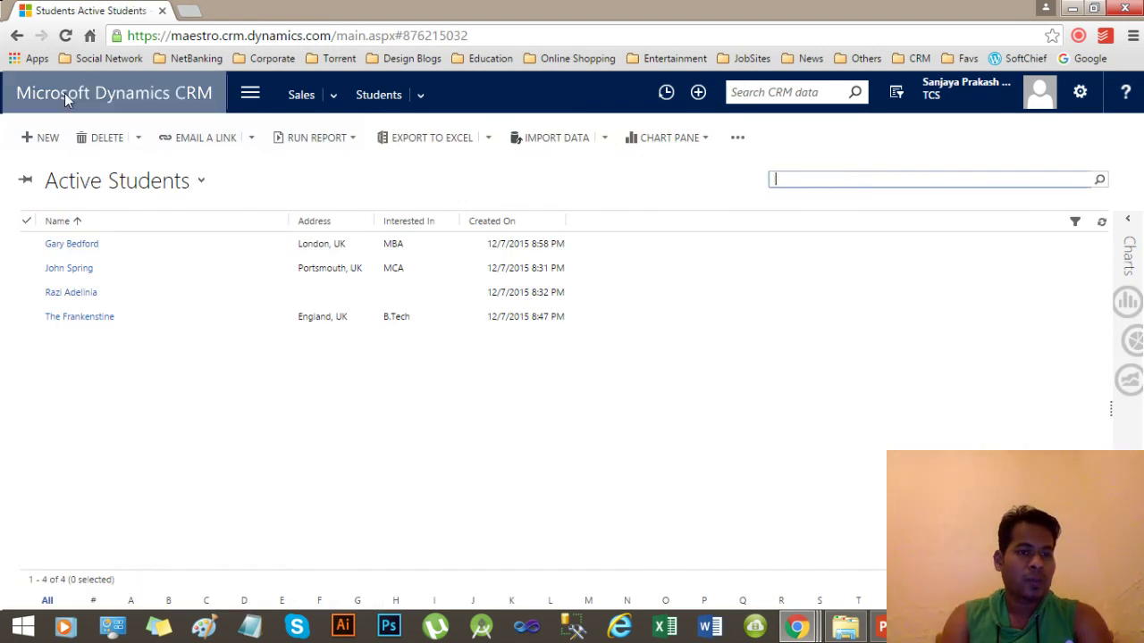
click(47, 139)
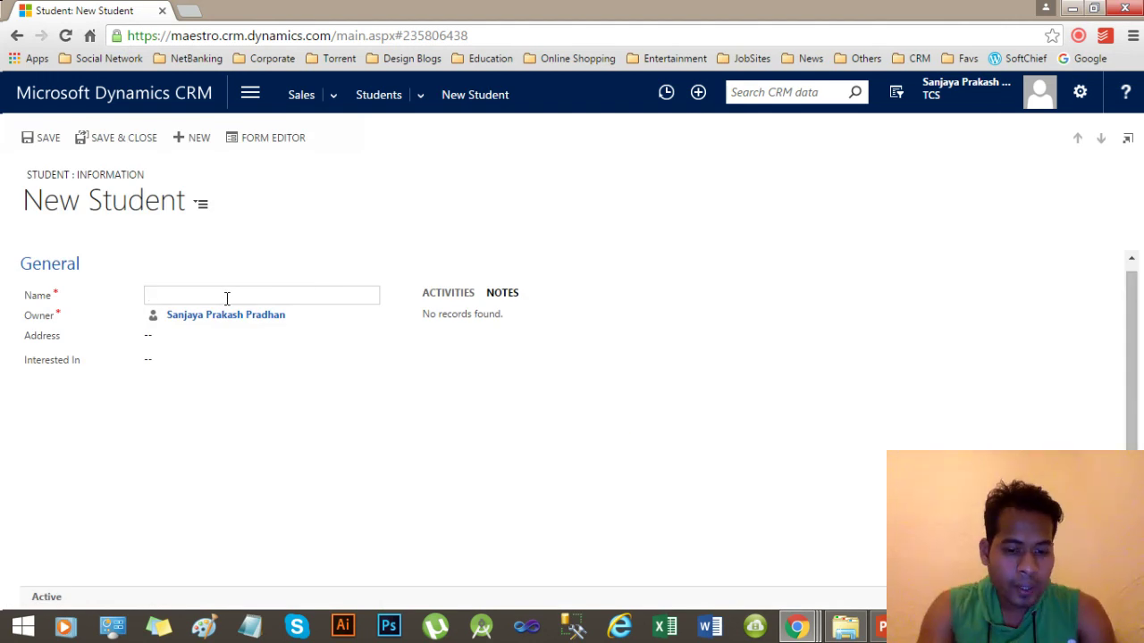
Enter the student's name, address Havant, UK, Interested In B.Tech, and save the record.
key(Tab)
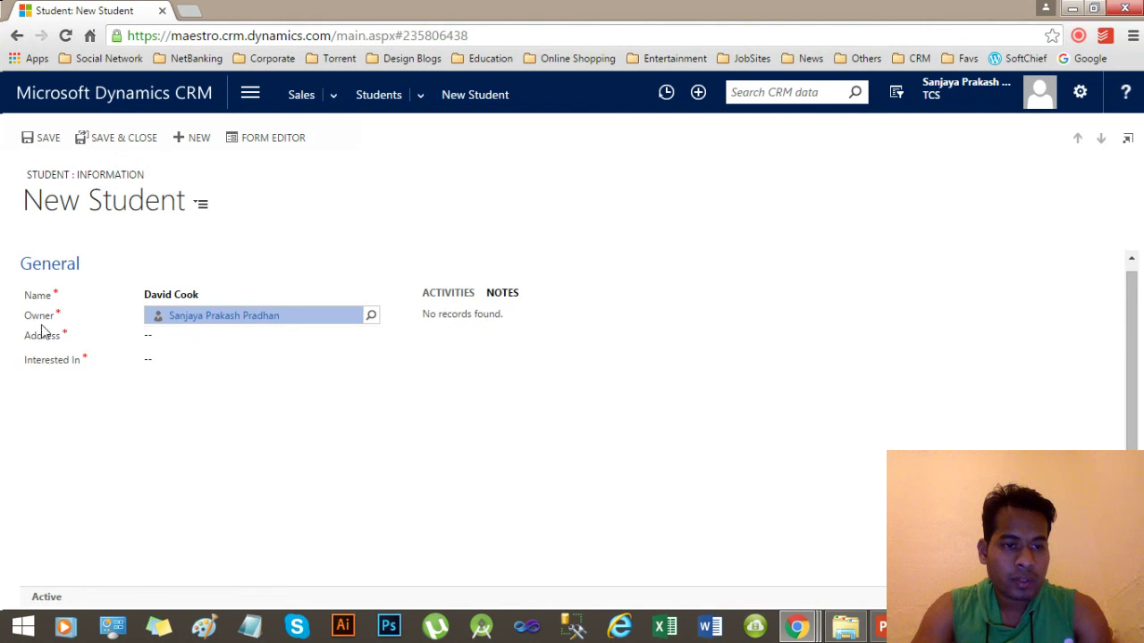
click(170, 348)
text(Havant, UK)
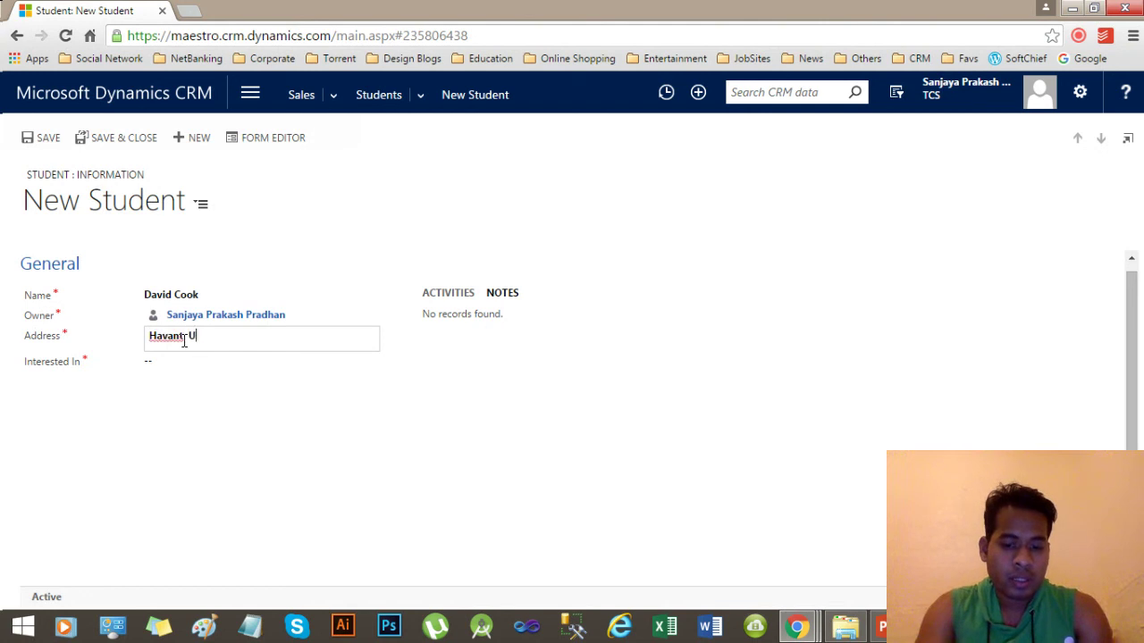
click(179, 373)
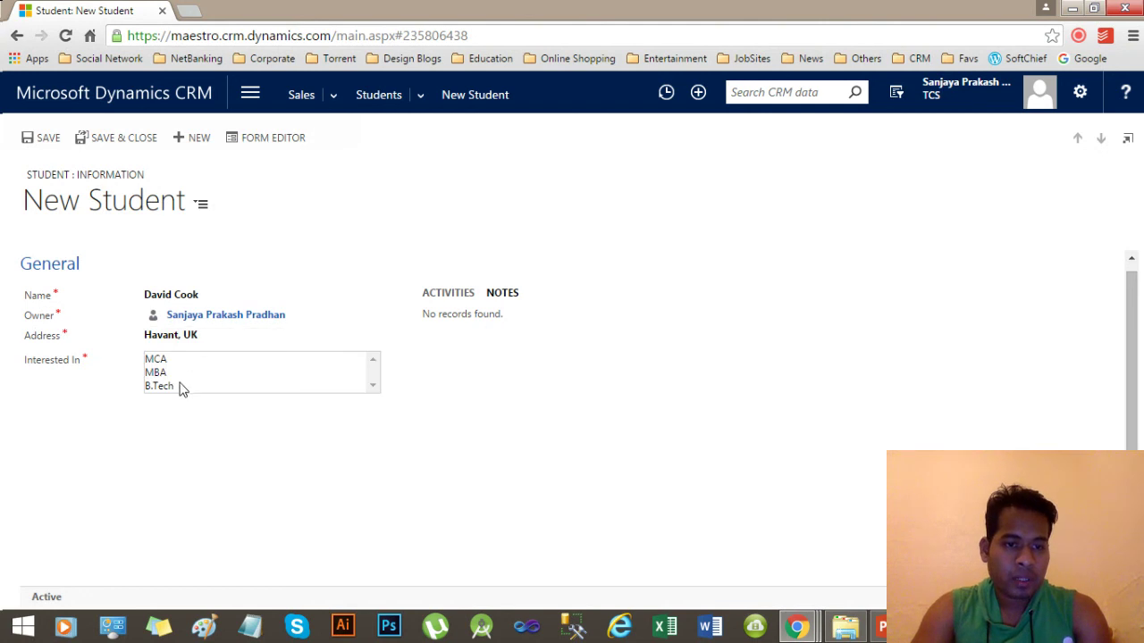
click(179, 386)
click(39, 143)
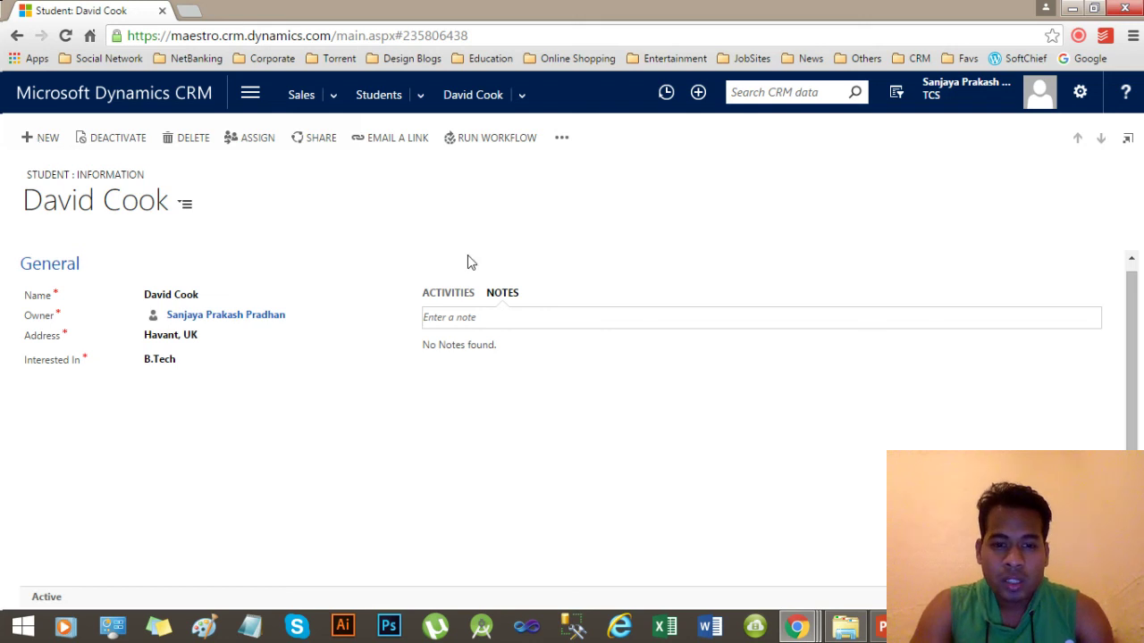
Switch to the PowerPoint Agenda slideshow.
key(alt+Tab)
key(alt+Tab)
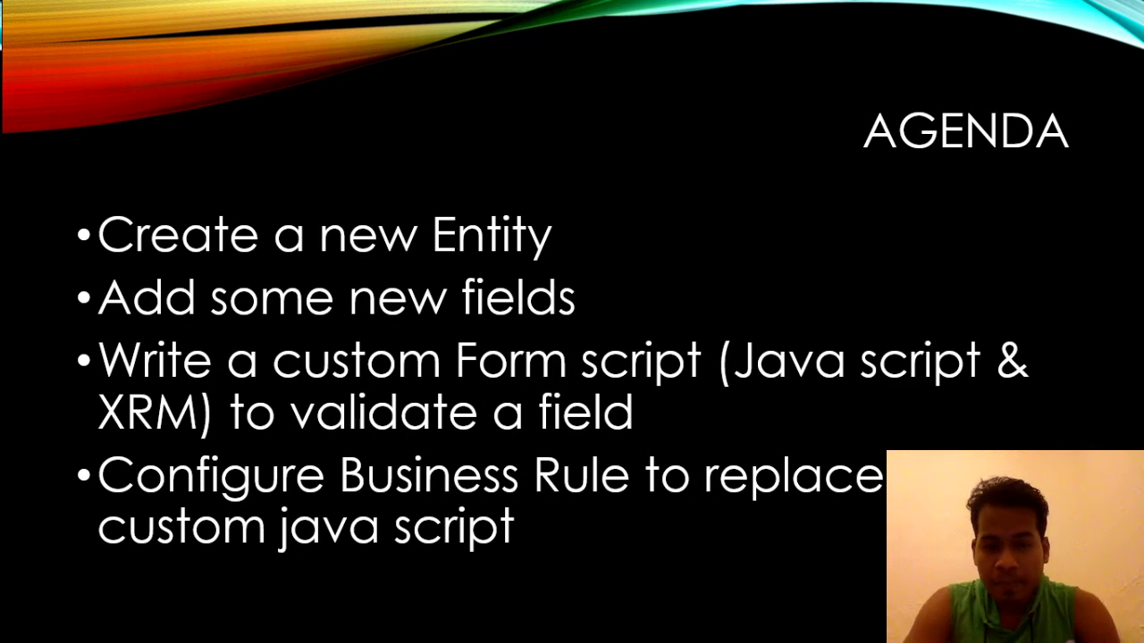
Switch back to the Chrome window showing the saved student record.
key(alt+Tab)
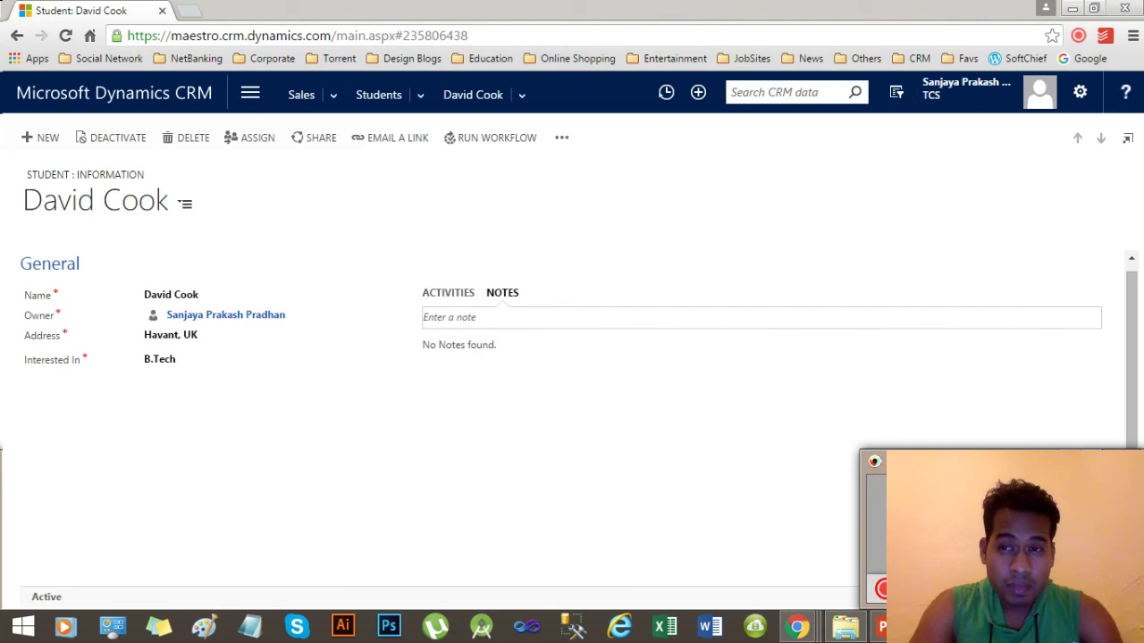
Bring up the Chrome window with the client scripts article.
click(1076, 42)
mouse_move(782, 636)
click(616, 534)
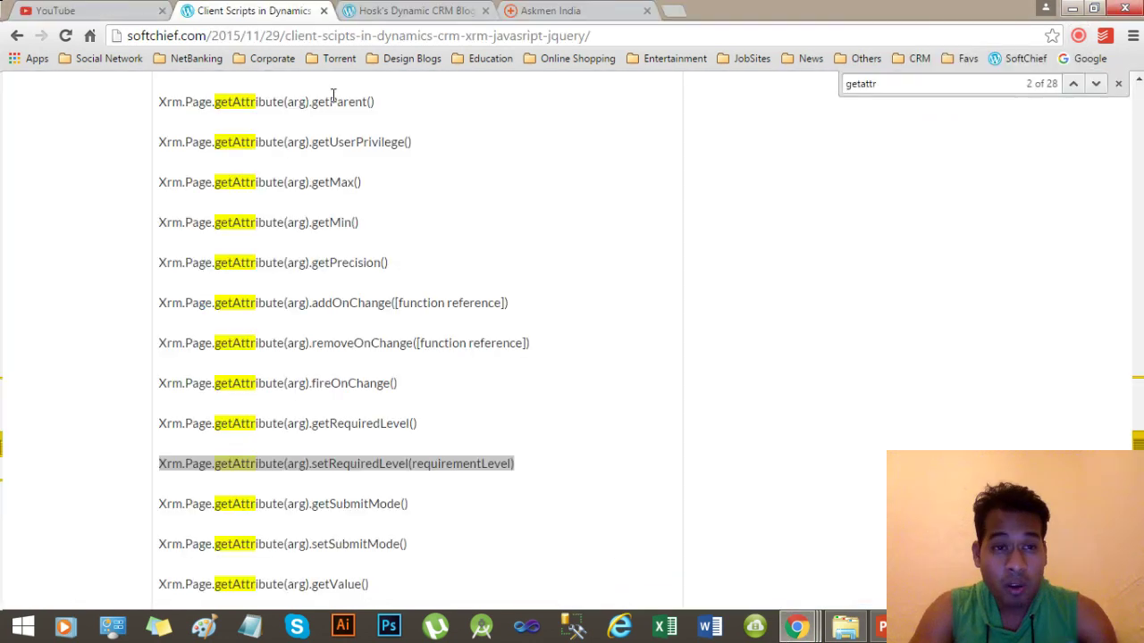
Cut the address back to softchief.com and load its home page.
click(202, 36)
click(202, 36)
drag(202, 37, 695, 27)
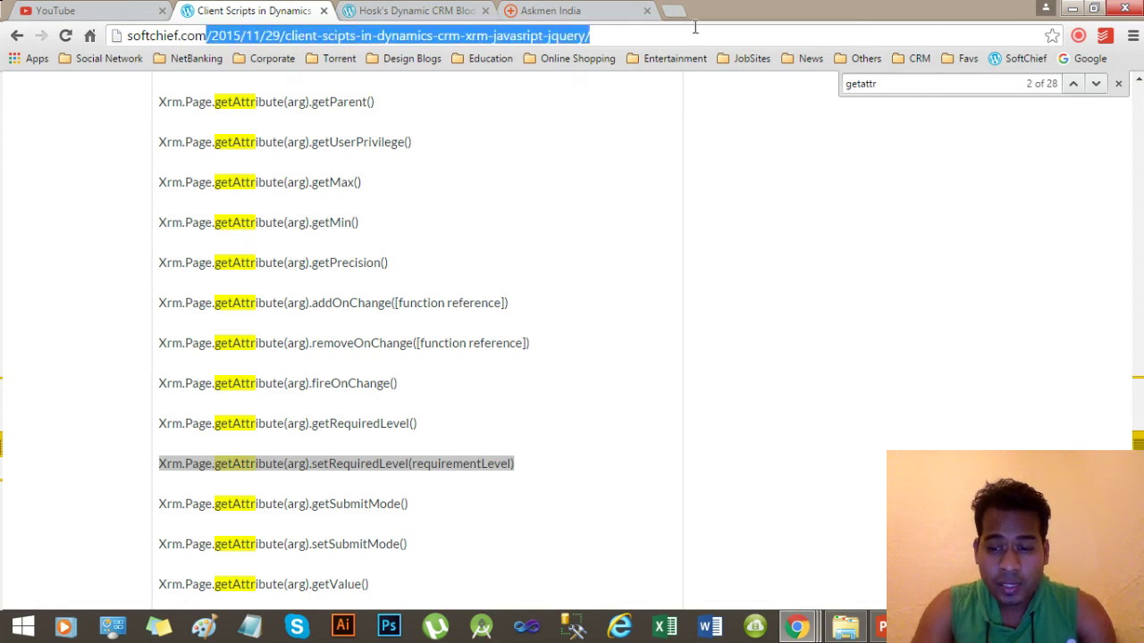
key(BackSpace)
key(Return)
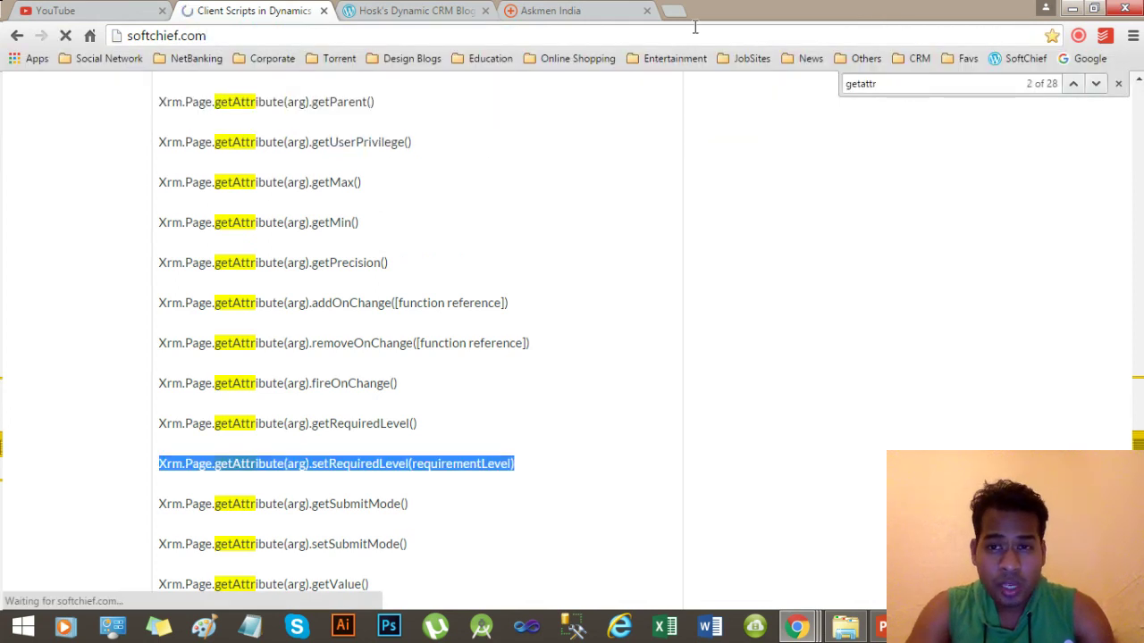